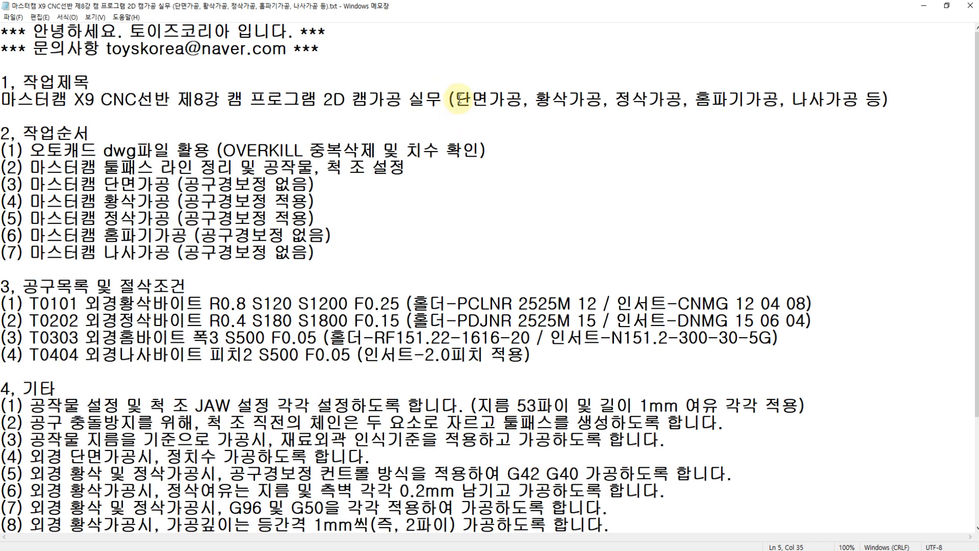
# Step: Read the lesson title, the work sequence from the DWG check to threading, and the T0404 threading tool's name in the notes
pyautogui.click(551, 99)
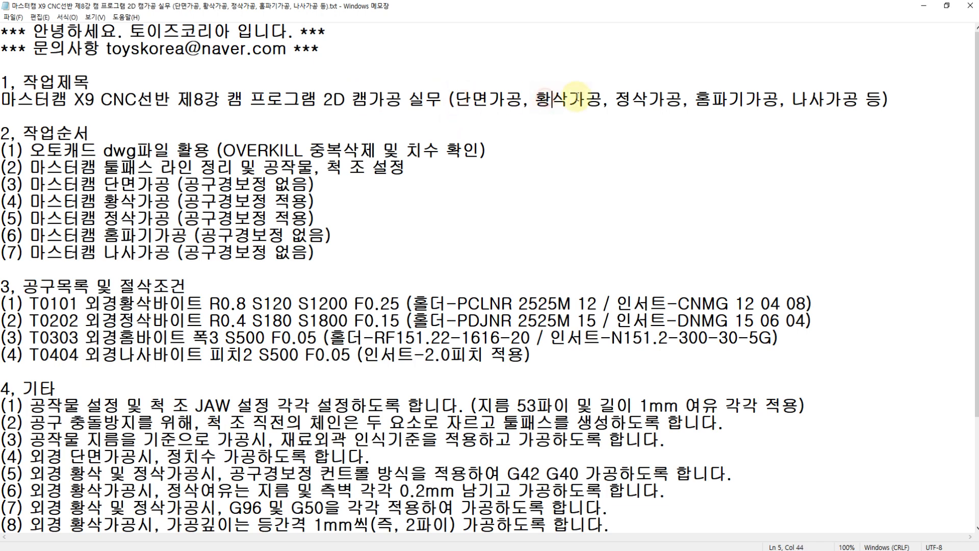
pyautogui.click(631, 100)
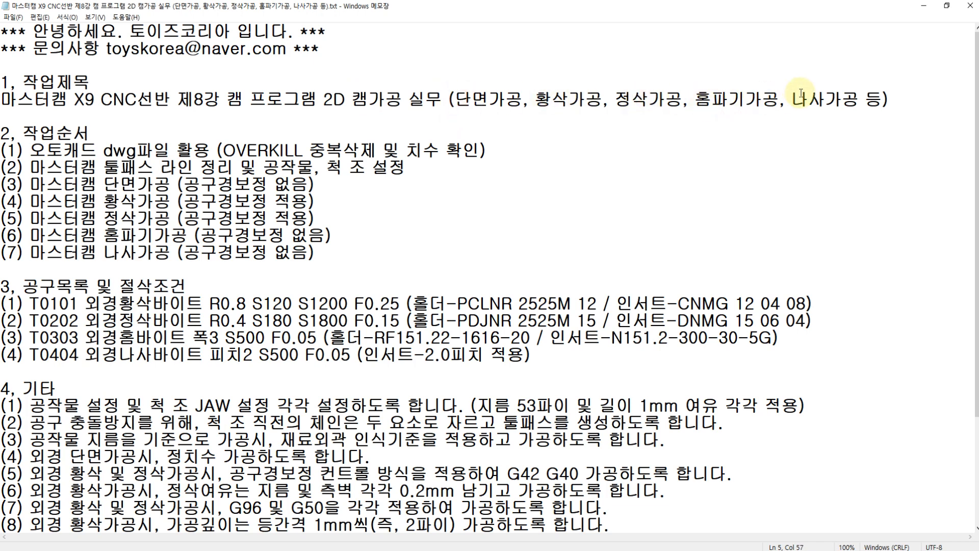
pyautogui.moveTo(792, 100); pyautogui.dragTo(825, 99)
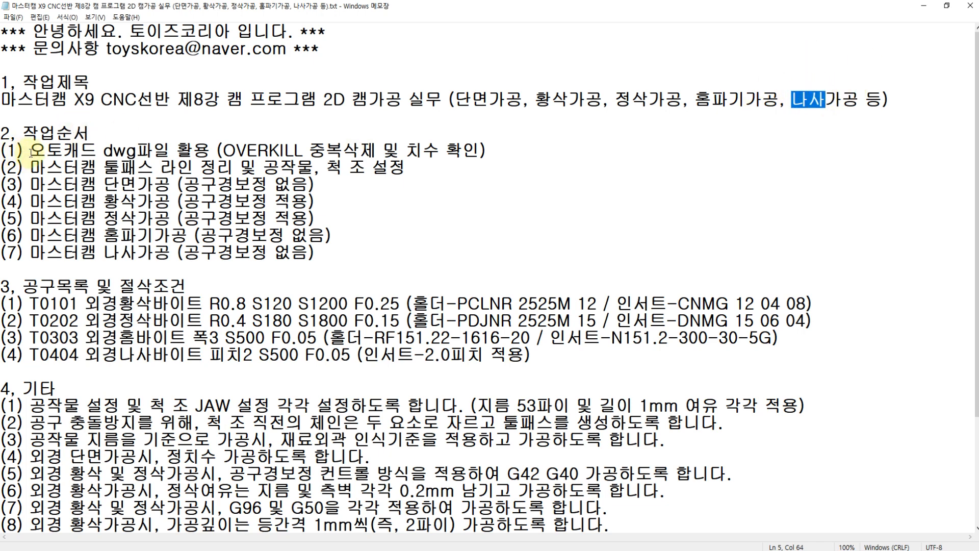
pyautogui.moveTo(29, 151); pyautogui.dragTo(481, 149)
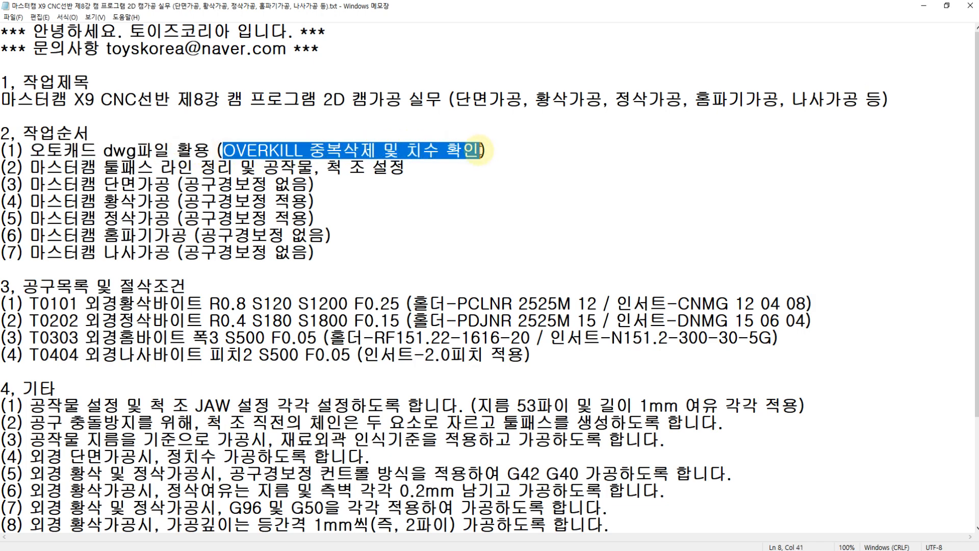
pyautogui.click(152, 168)
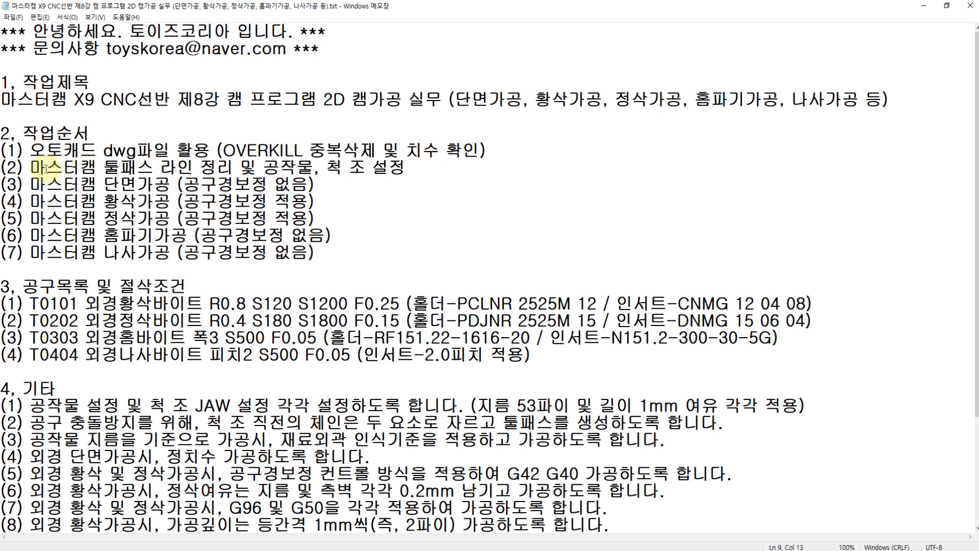
pyautogui.moveTo(33, 167); pyautogui.dragTo(316, 253)
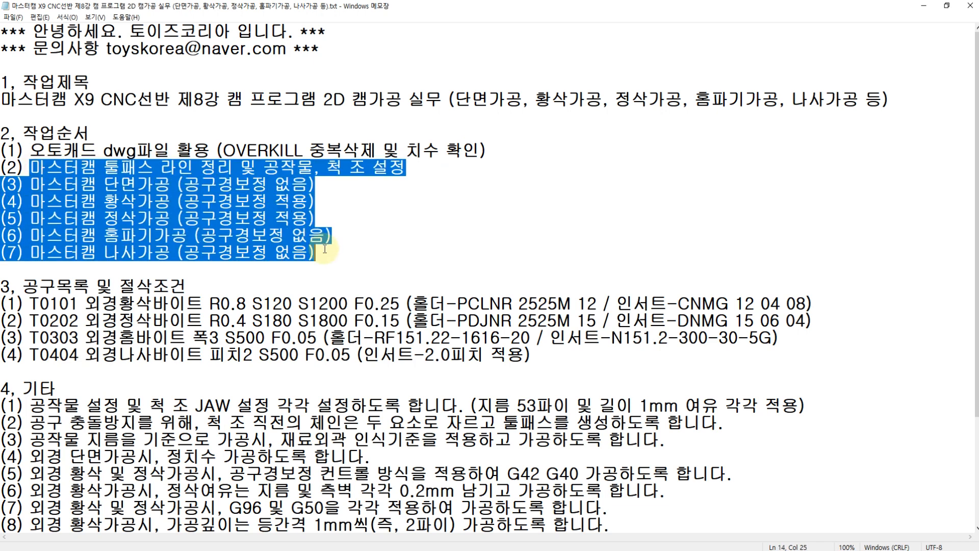
pyautogui.click(108, 268)
pyautogui.moveTo(104, 252); pyautogui.dragTo(172, 252)
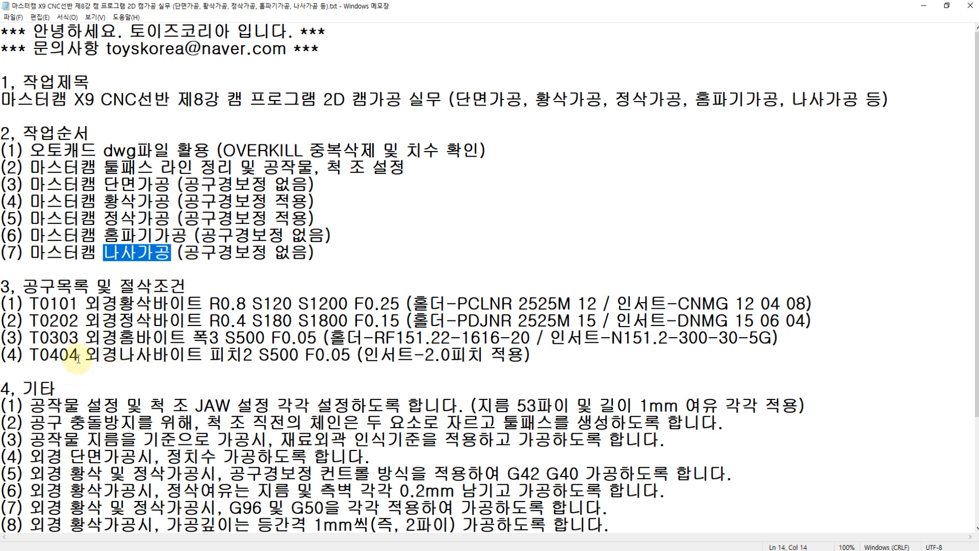
pyautogui.click(120, 252)
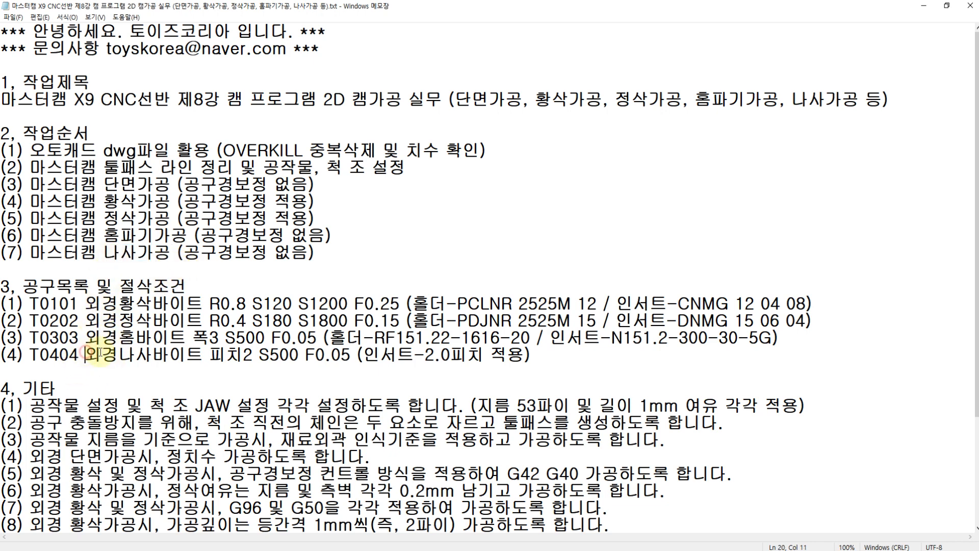
pyautogui.moveTo(100, 353); pyautogui.dragTo(194, 354)
pyautogui.click(196, 353)
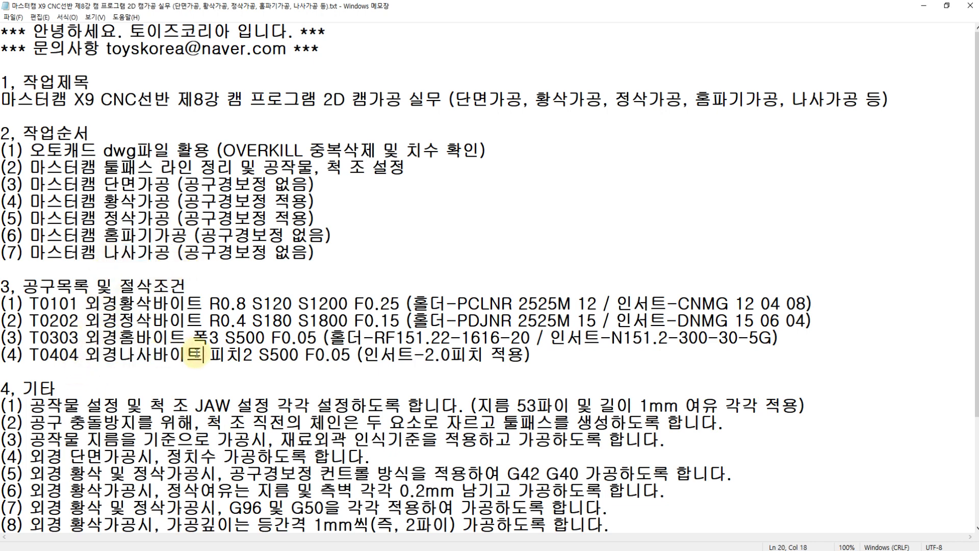
# Step: Read the section 4 notes, focusing on spindle mode for grooving and threading, the thread cycle and the example file source
pyautogui.scroll(-1, 189, 332)
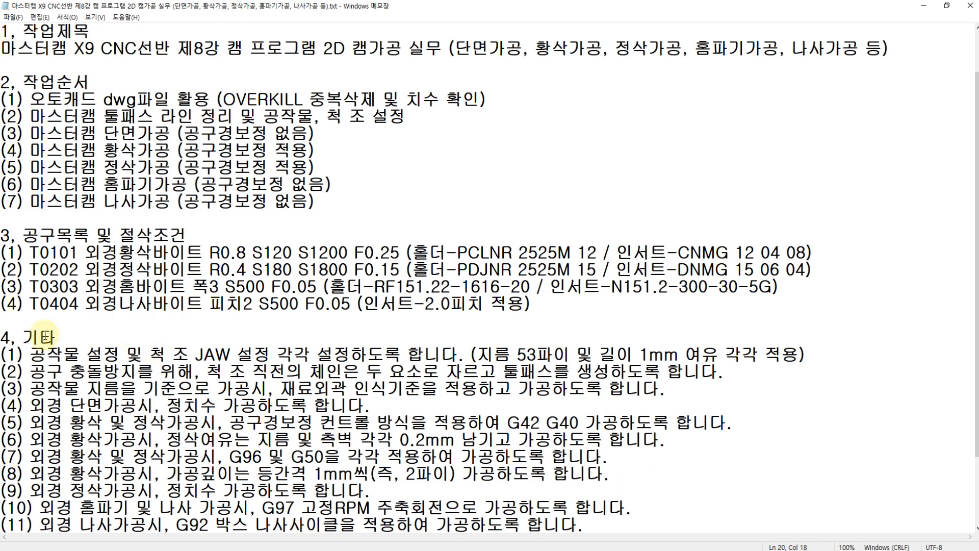
pyautogui.click(43, 355)
pyautogui.scroll(-1, 43, 356)
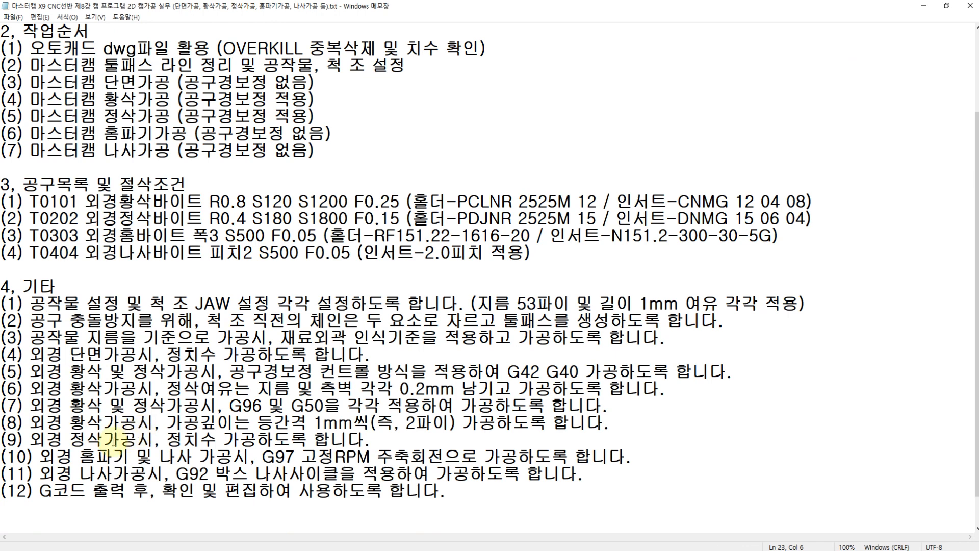
pyautogui.moveTo(43, 461); pyautogui.dragTo(373, 454)
pyautogui.hotkey('shift', 'Right')
pyautogui.hotkey('shift', 'Right')
pyautogui.hotkey('shift', 'Right')
pyautogui.hotkey('shift', 'Right')
pyautogui.hotkey('shift', 'Right')
pyautogui.hotkey('shift', 'Right')
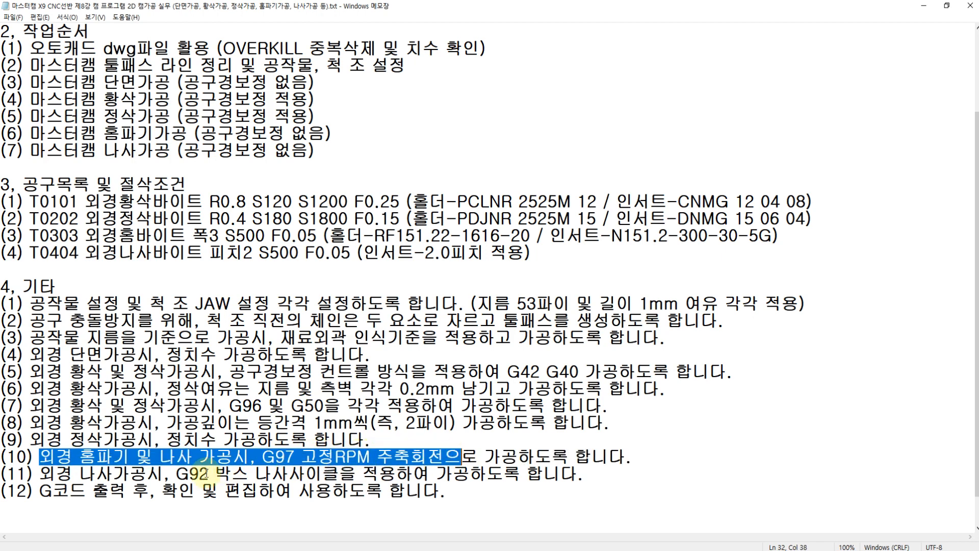
pyautogui.click(174, 473)
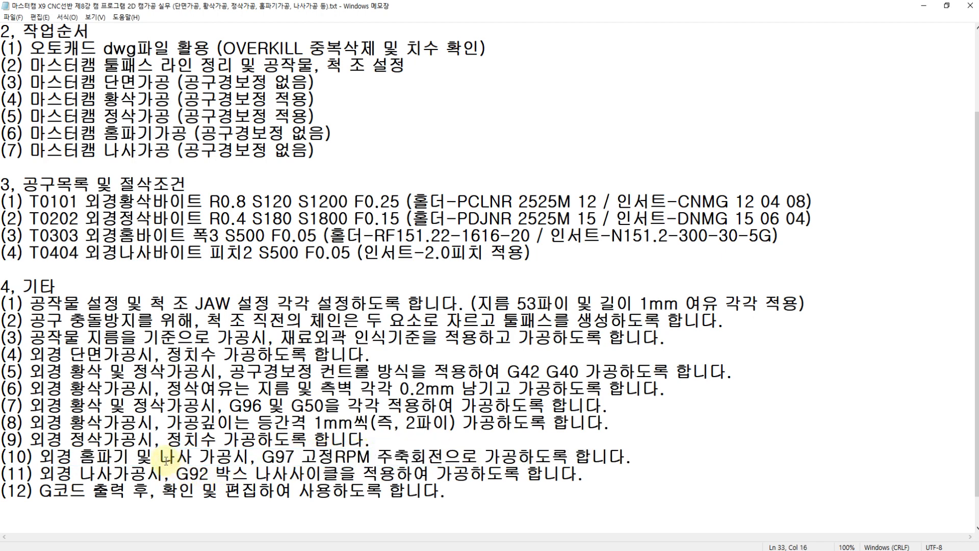
pyautogui.moveTo(158, 457); pyautogui.dragTo(265, 474)
pyautogui.click(250, 474)
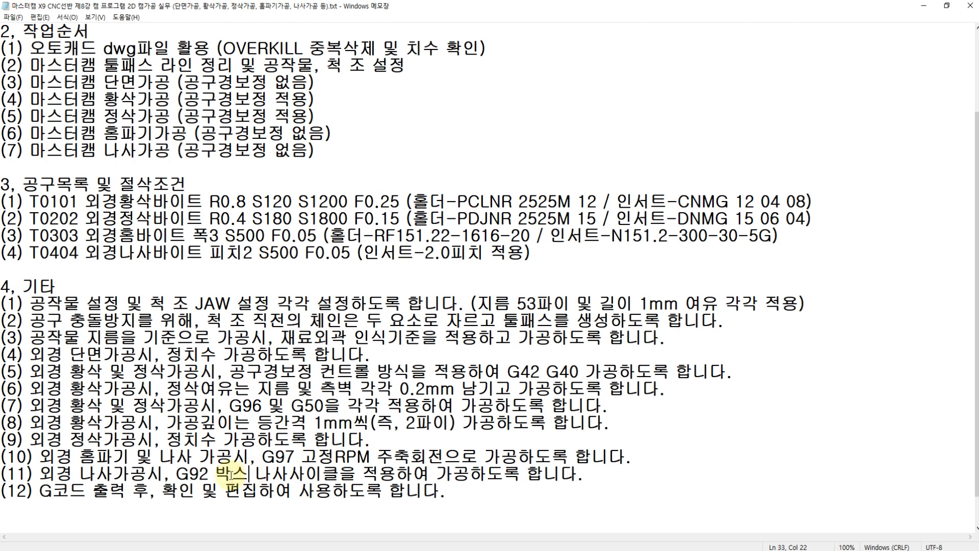
pyautogui.doubleClick(222, 474)
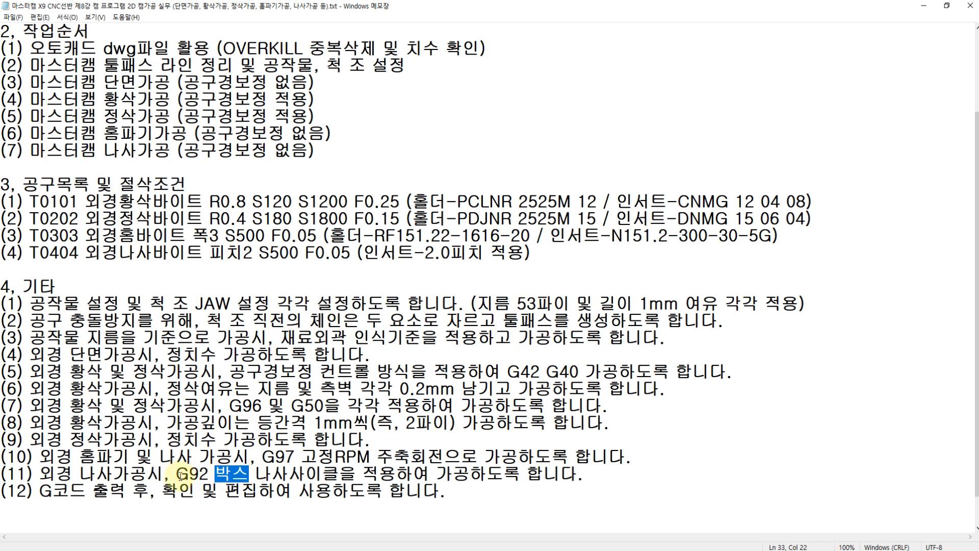
pyautogui.moveTo(177, 475); pyautogui.dragTo(249, 474)
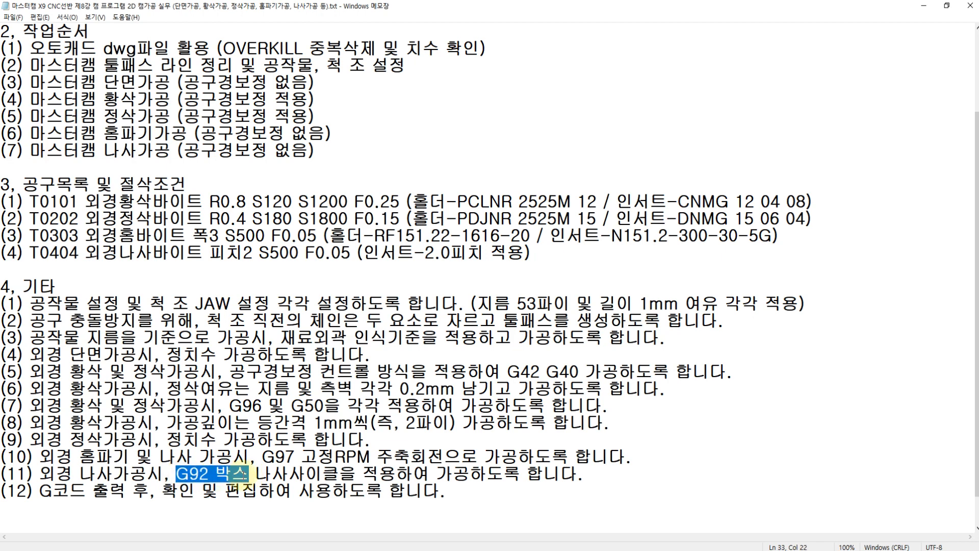
pyautogui.scroll(-1, 155, 414)
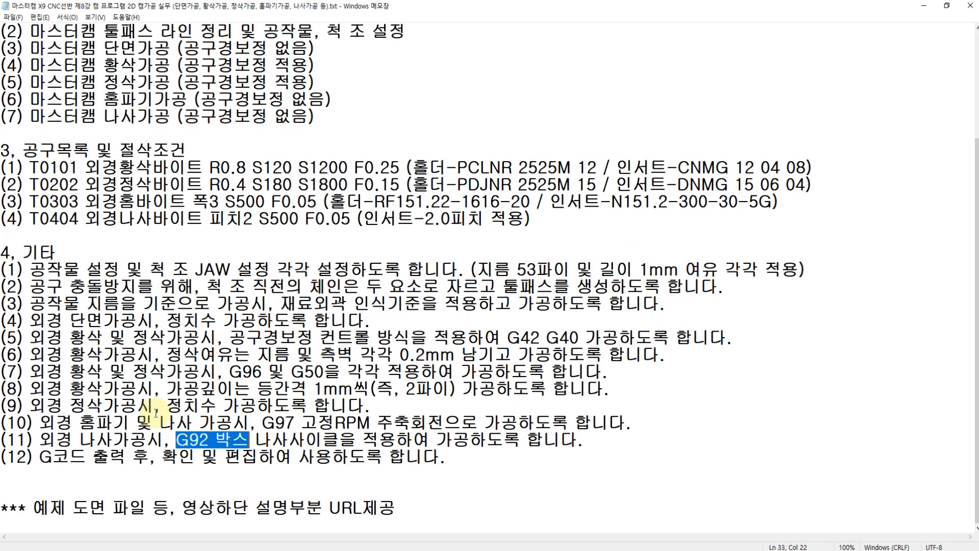
pyautogui.click(31, 509)
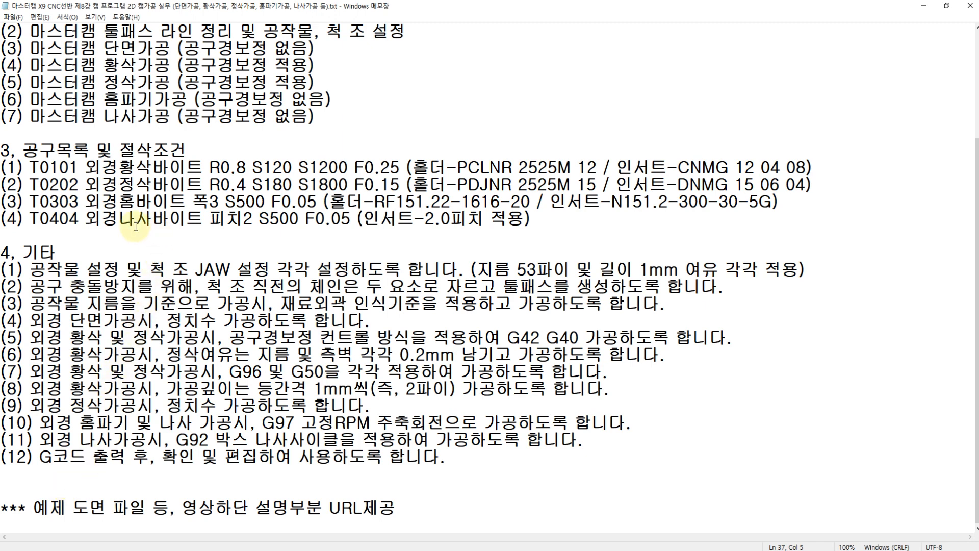
# Step: Review the T0404 threading tool's cutting conditions and insert, plus the other tools' holder and insert specifications
pyautogui.moveTo(30, 220); pyautogui.dragTo(351, 212)
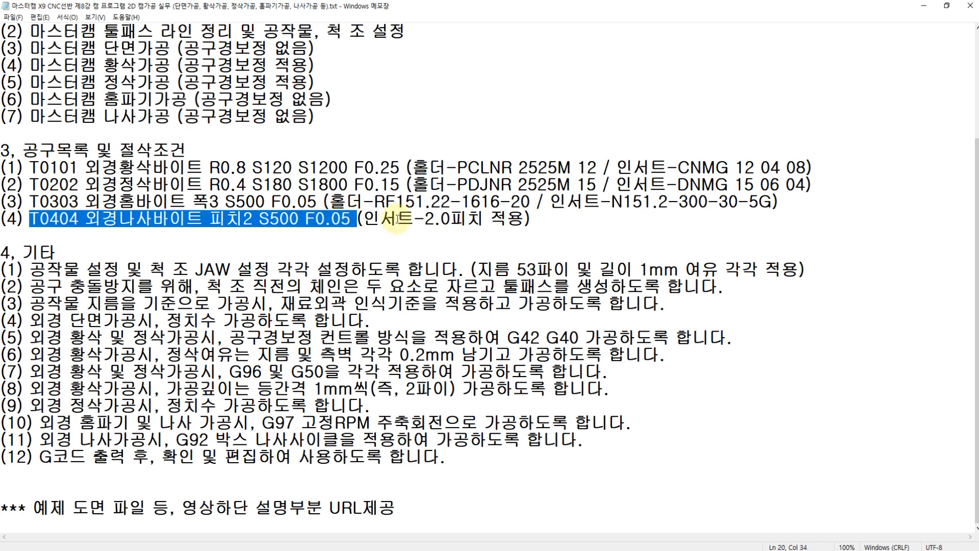
pyautogui.moveTo(525, 219); pyautogui.dragTo(371, 223)
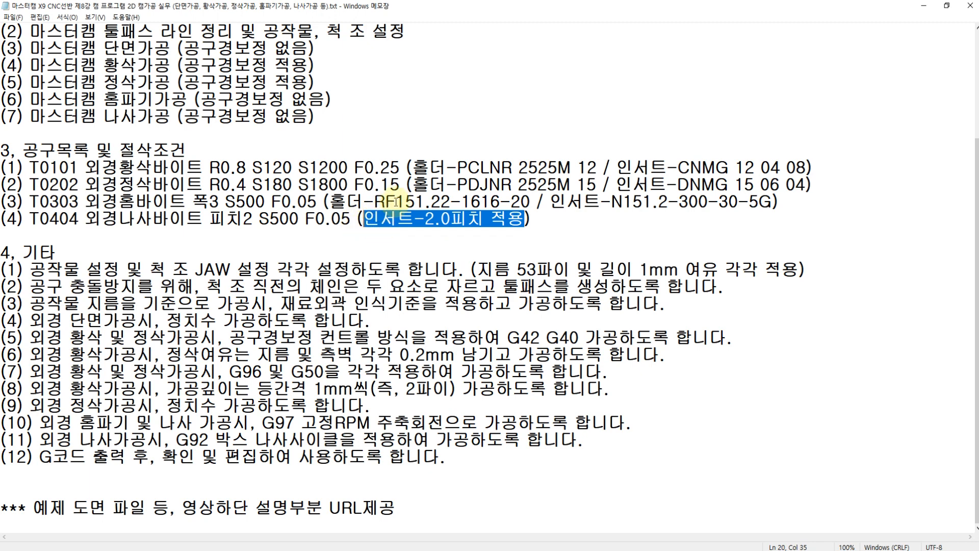
pyautogui.click(412, 183)
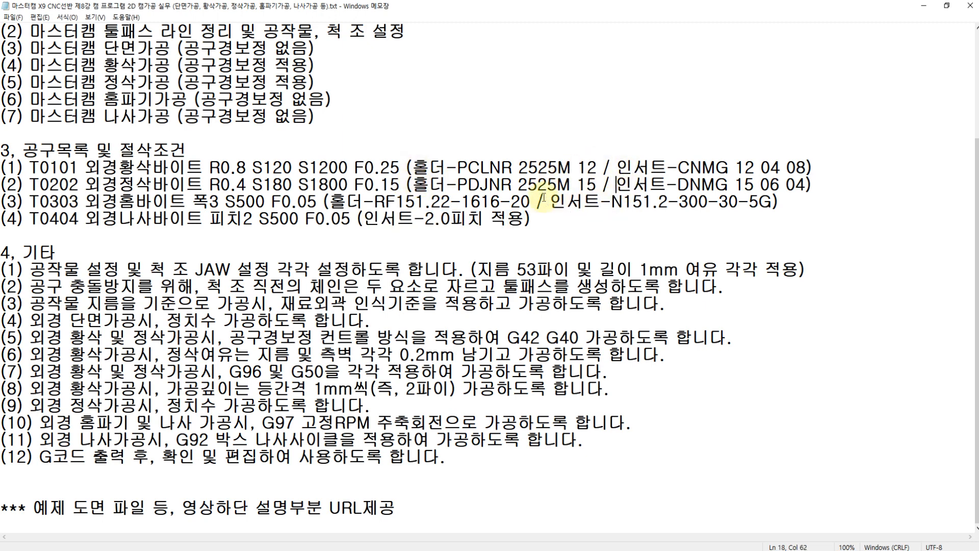
pyautogui.click(613, 185)
pyautogui.scroll(3, 273, 139)
pyautogui.click(136, 80)
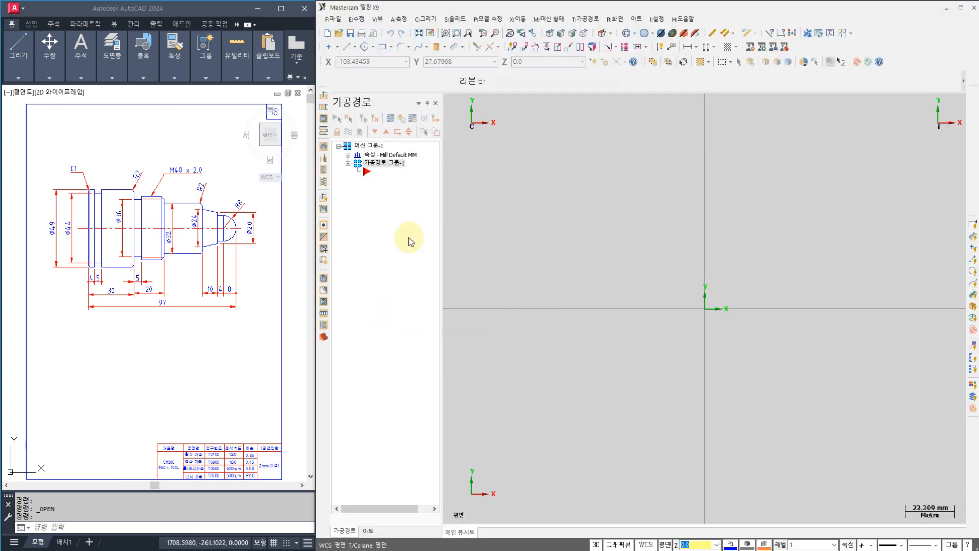
# Step: Switch to AutoCAD and examine the dimensioned profile of the stepped shaft with the M40 x 2.0 thread
pyautogui.click(122, 124)
pyautogui.moveTo(178, 320); pyautogui.dragTo(142, 289, button='middle')
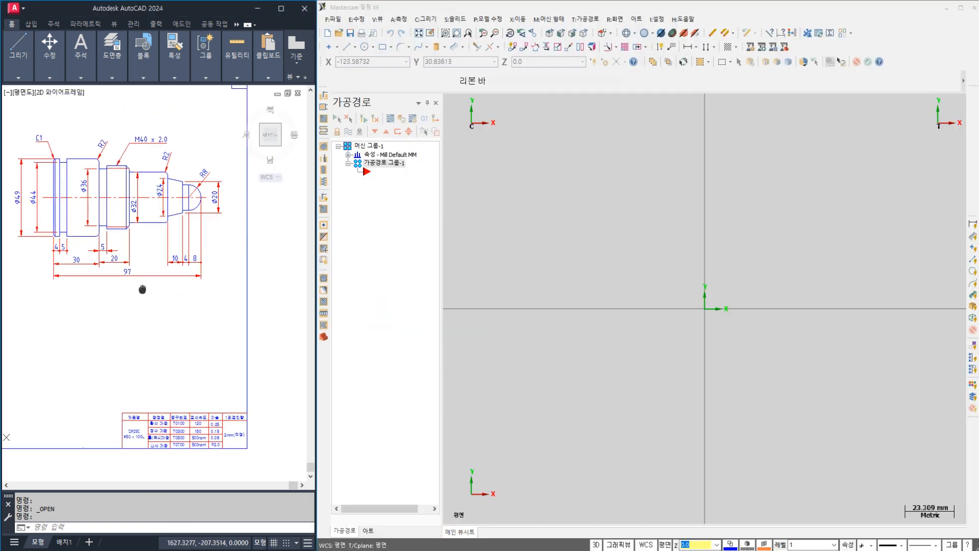
pyautogui.moveTo(84, 250)
pyautogui.mouseDown(button='middle')
pyautogui.moveTo(105, 306)
pyautogui.moveTo(129, 324)
pyautogui.moveTo(135, 300)
pyautogui.moveTo(122, 299)
pyautogui.mouseUp(button='middle')
pyautogui.scroll(1, 130, 325)
pyautogui.scroll(2, 142, 306)
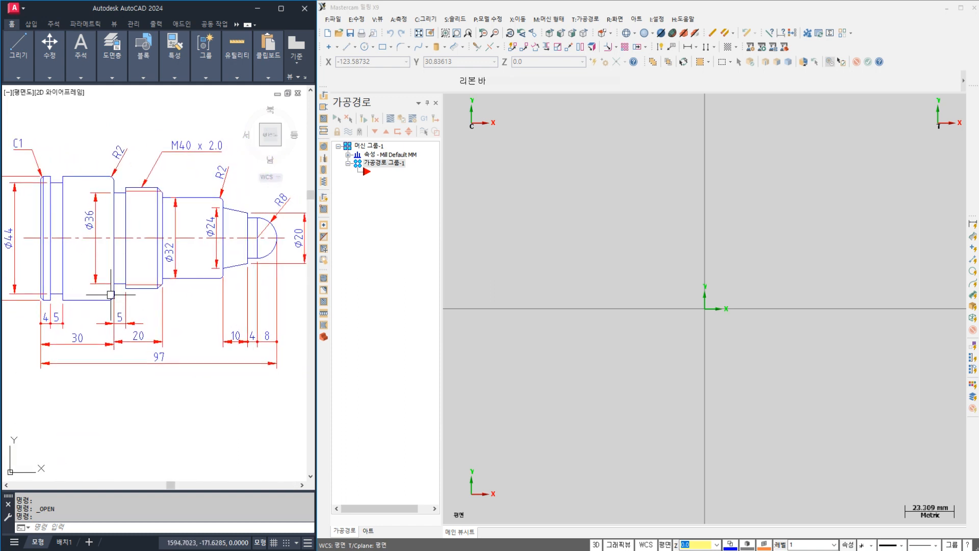
pyautogui.scroll(1, 128, 293)
pyautogui.scroll(-1, 147, 291)
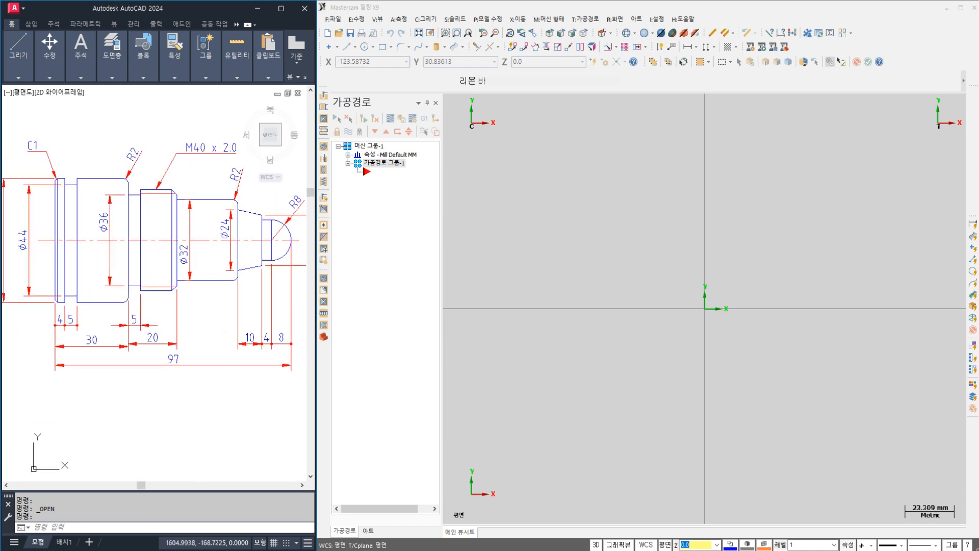
pyautogui.moveTo(149, 291); pyautogui.dragTo(141, 290, button='middle')
# Step: Run OVERKILL on the whole shaft drawing with its dimensions, keeping the default duplicate-removal settings
pyautogui.write('o')
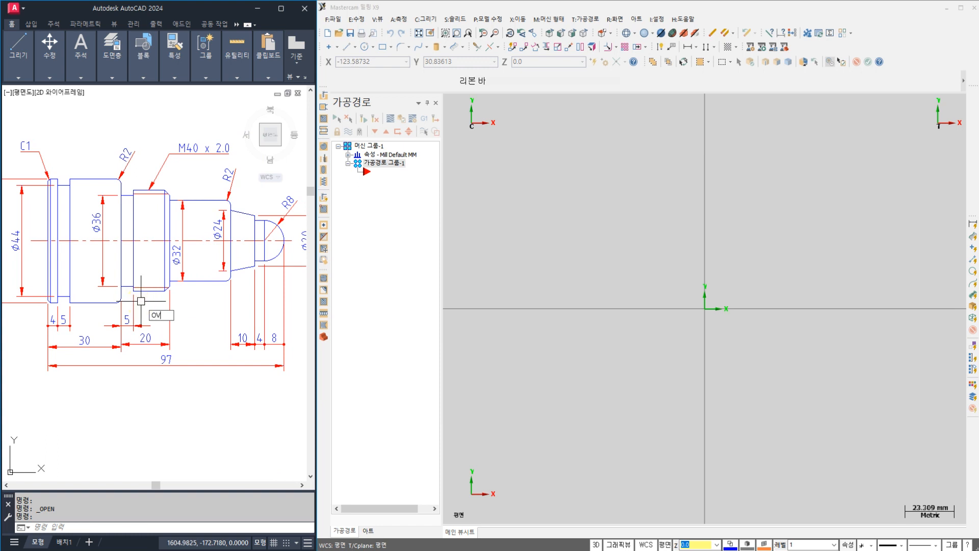
pyautogui.press('BackSpace')
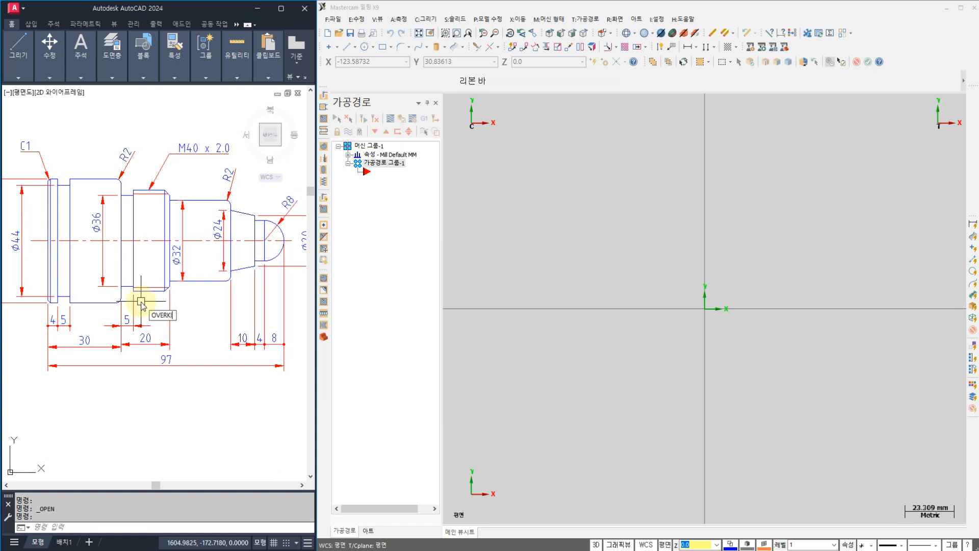
pyautogui.press('Return')
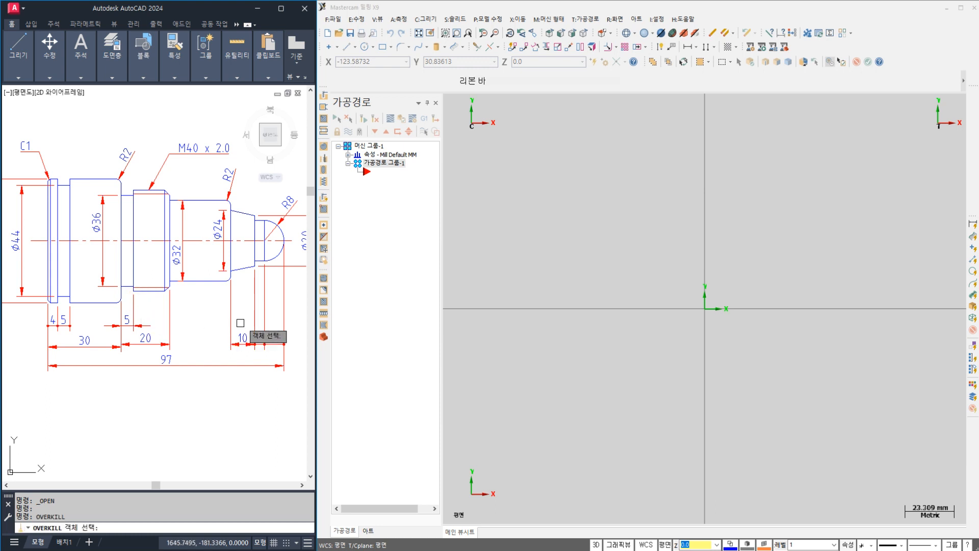
pyautogui.scroll(-2, 241, 312)
pyautogui.click(286, 375)
pyautogui.click(77, 179)
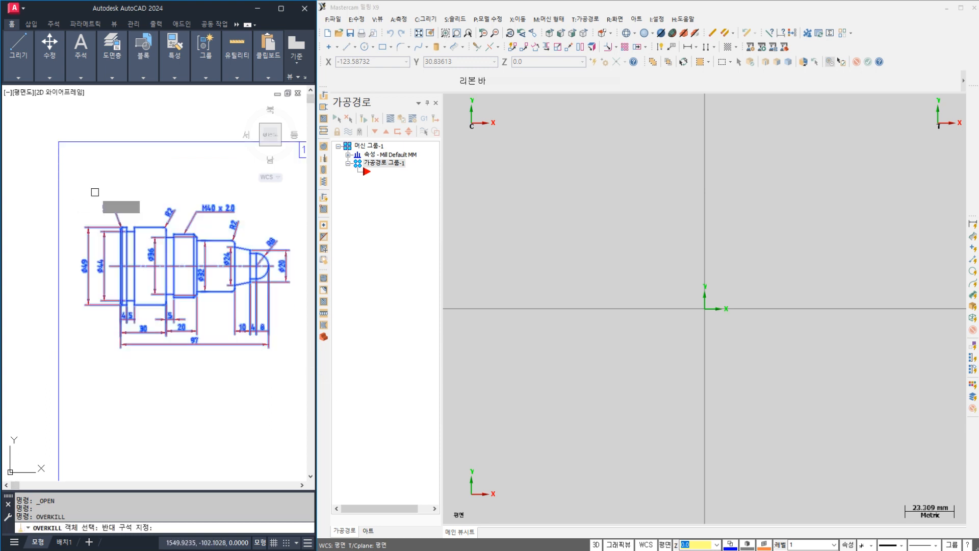
pyautogui.rightClick(180, 296)
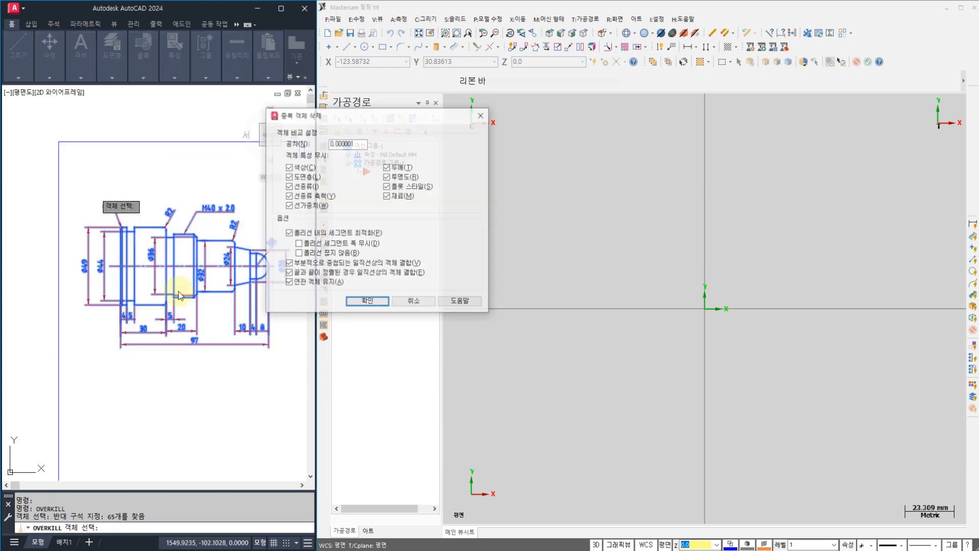
pyautogui.click(370, 301)
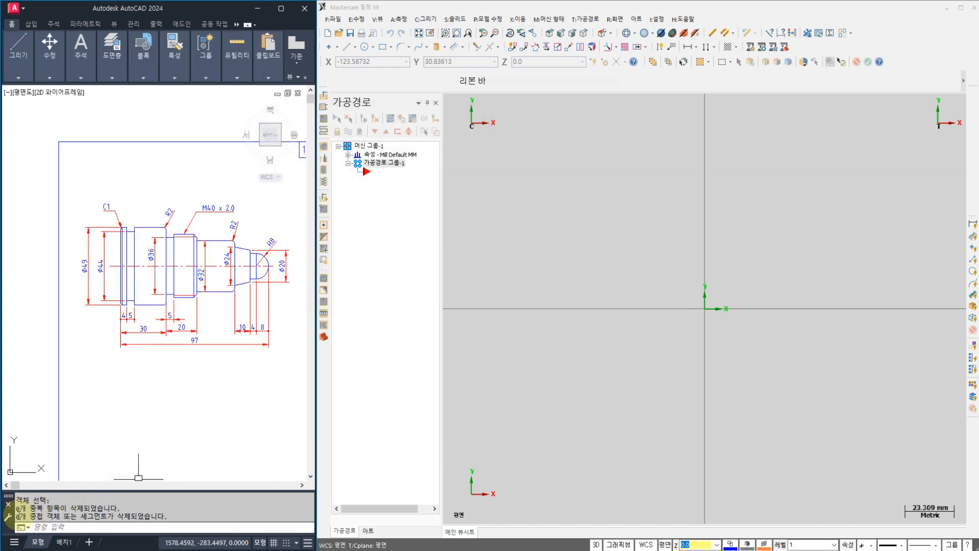
# Step: Save the shaft drawing to the desktop as 새 블럭.dwg in AutoCAD 2000/LT2000 drawing format, replacing the existing file
pyautogui.moveTo(221, 359); pyautogui.dragTo(205, 358, button='middle')
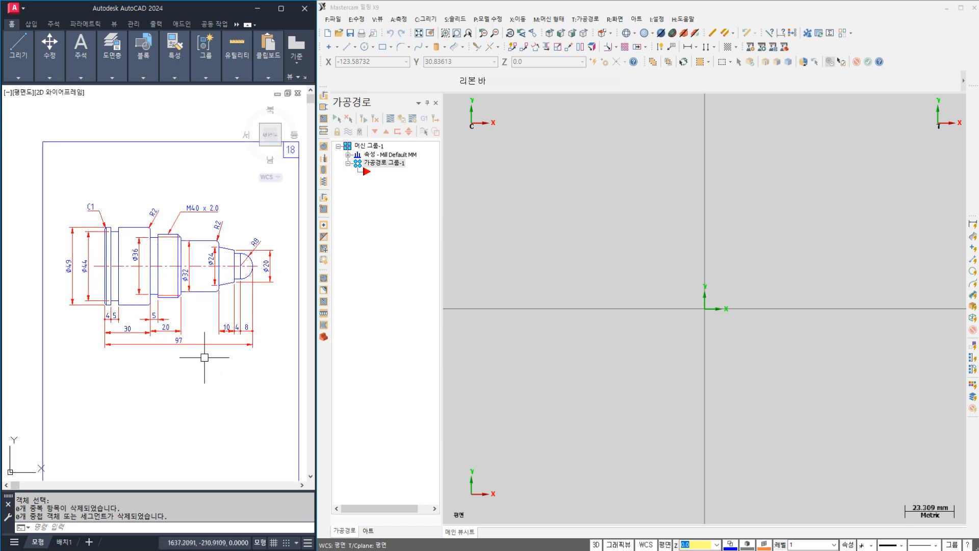
pyautogui.click(15, 14)
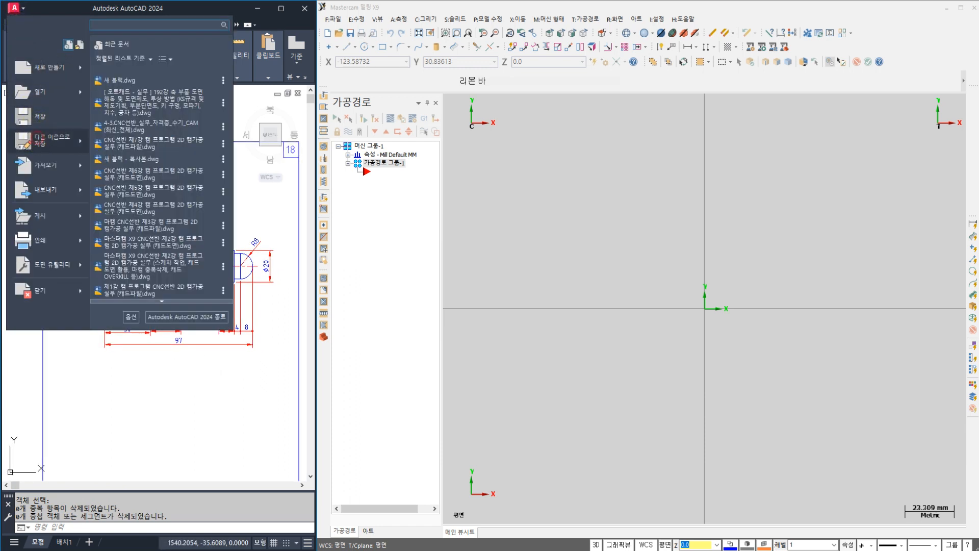
pyautogui.click(51, 140)
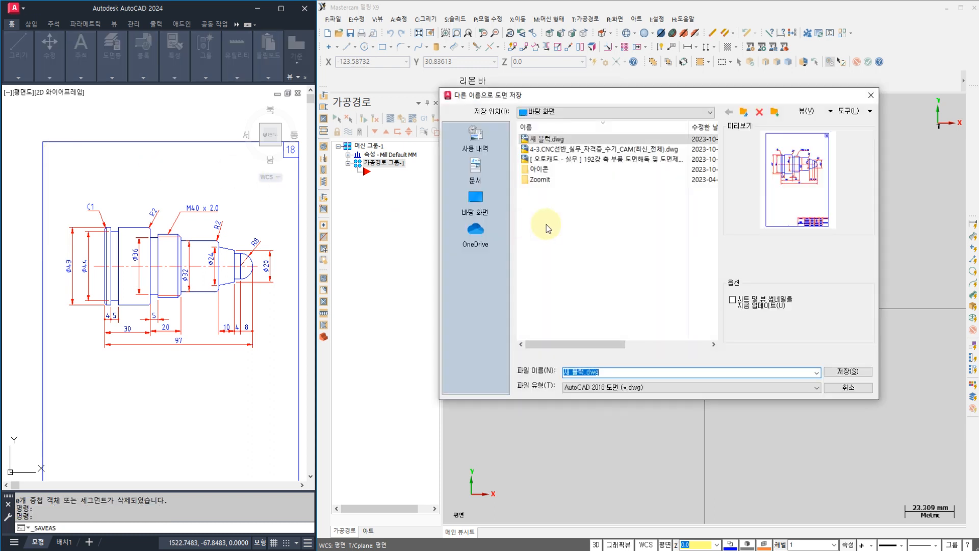
pyautogui.click(620, 388)
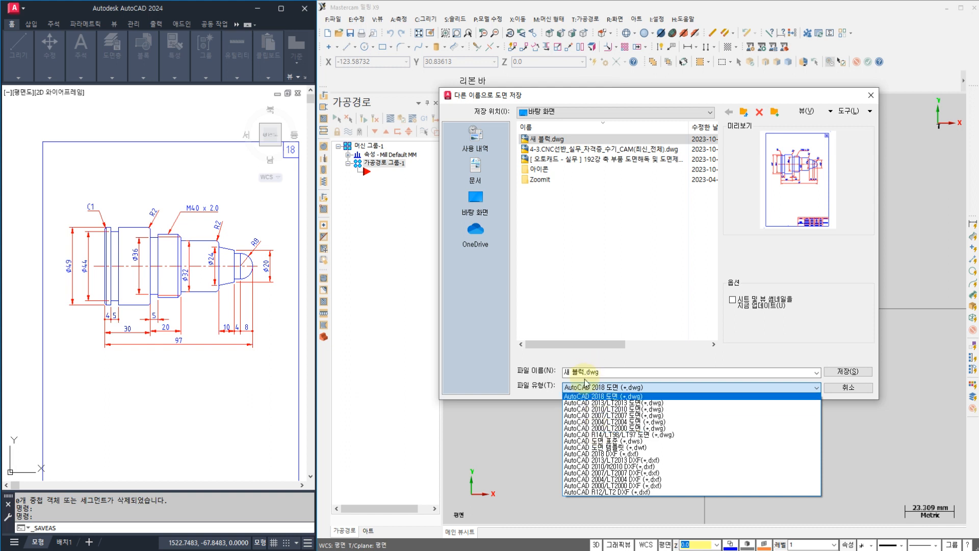
pyautogui.click(624, 429)
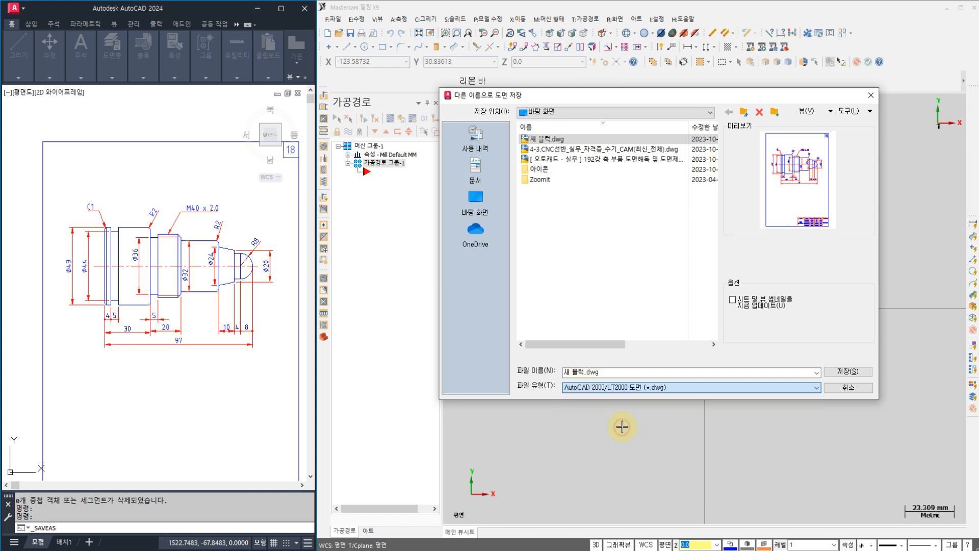
pyautogui.click(841, 375)
pyautogui.click(650, 272)
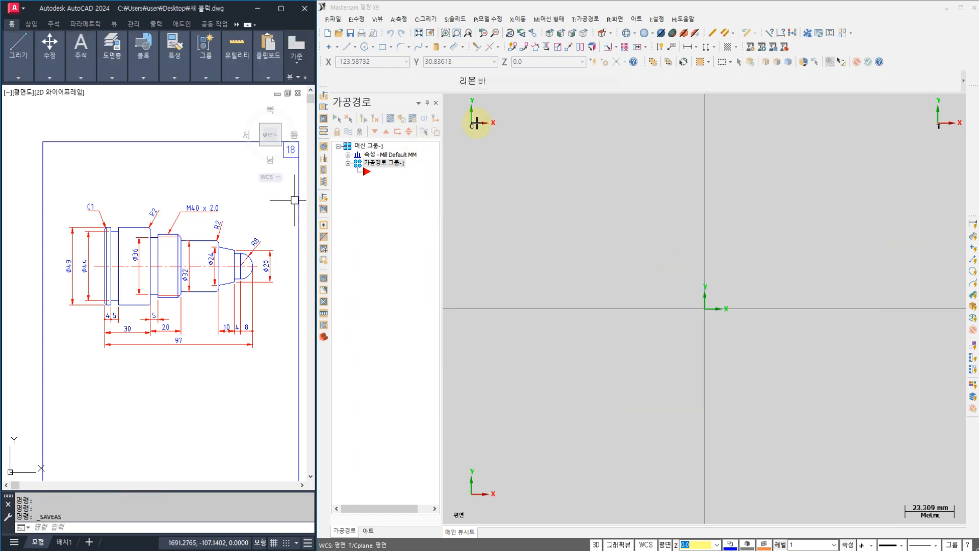
# Step: Switch to Mastercam X9 and set the machine type to the default lathe, discarding the changes to T.mcx-9
pyautogui.click(414, 87)
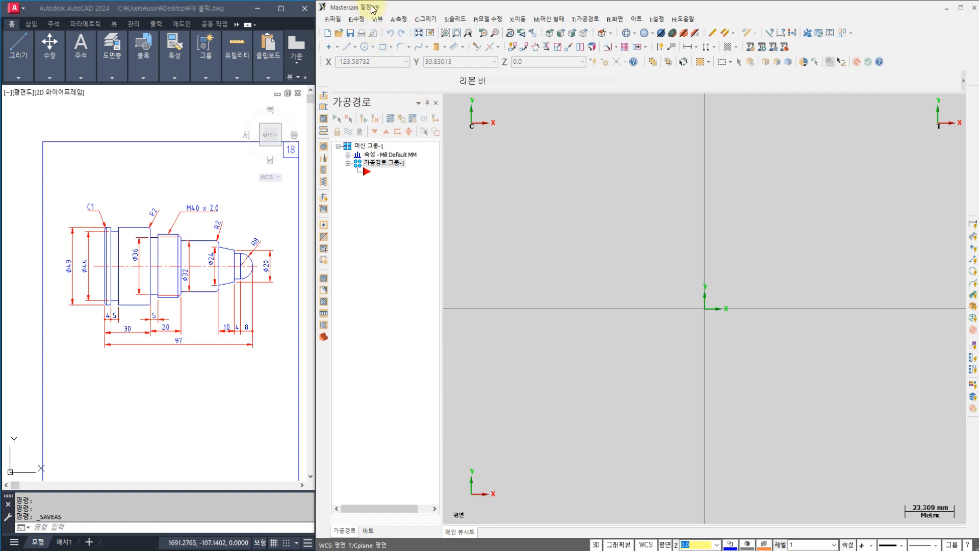
pyautogui.click(550, 21)
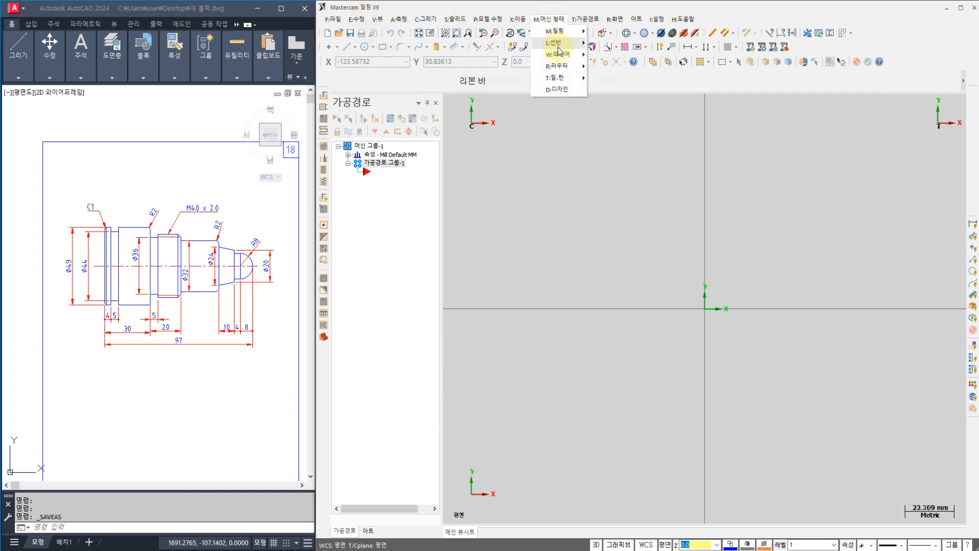
pyautogui.moveTo(559, 43)
pyautogui.click(608, 45)
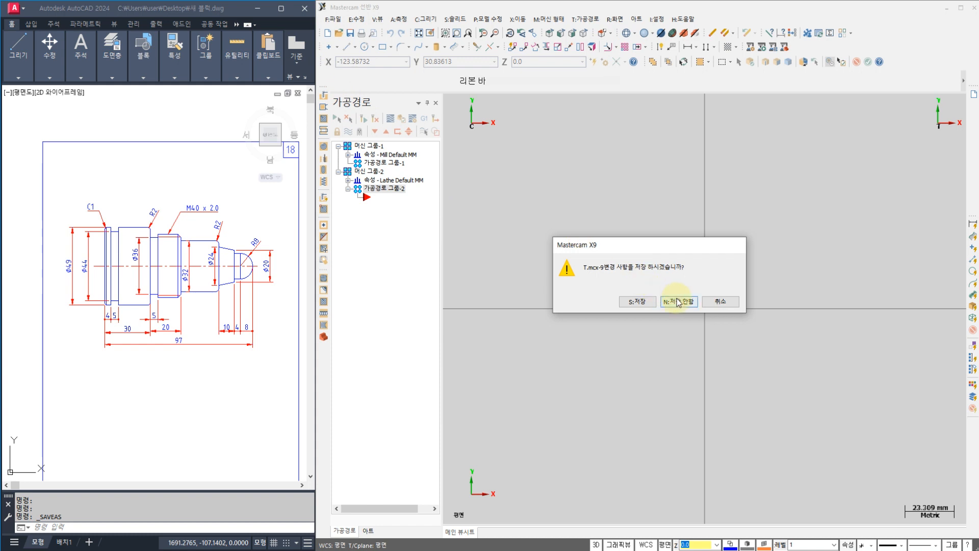
pyautogui.click(678, 302)
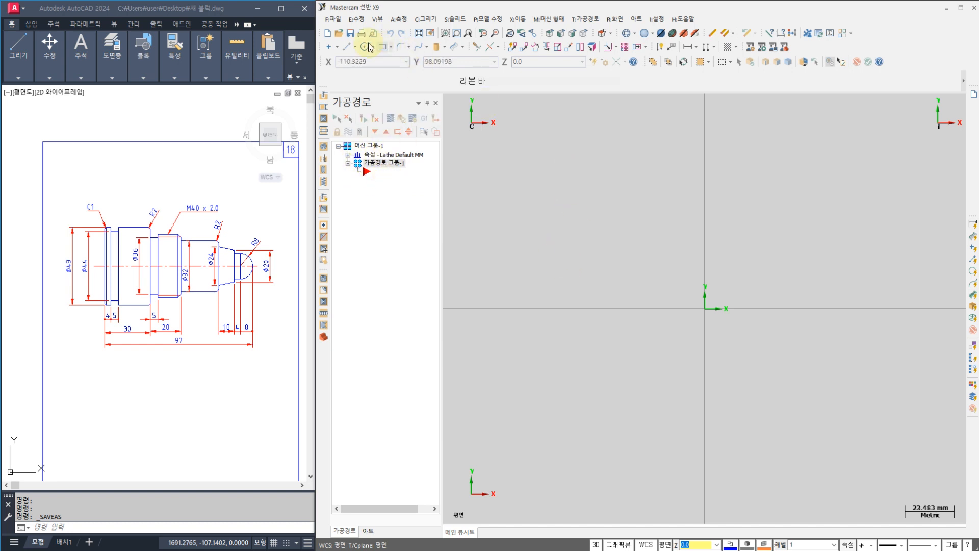
# Step: Open 새 블럭.dwg from the desktop using the AutoCAD file type filter
pyautogui.click(306, 60)
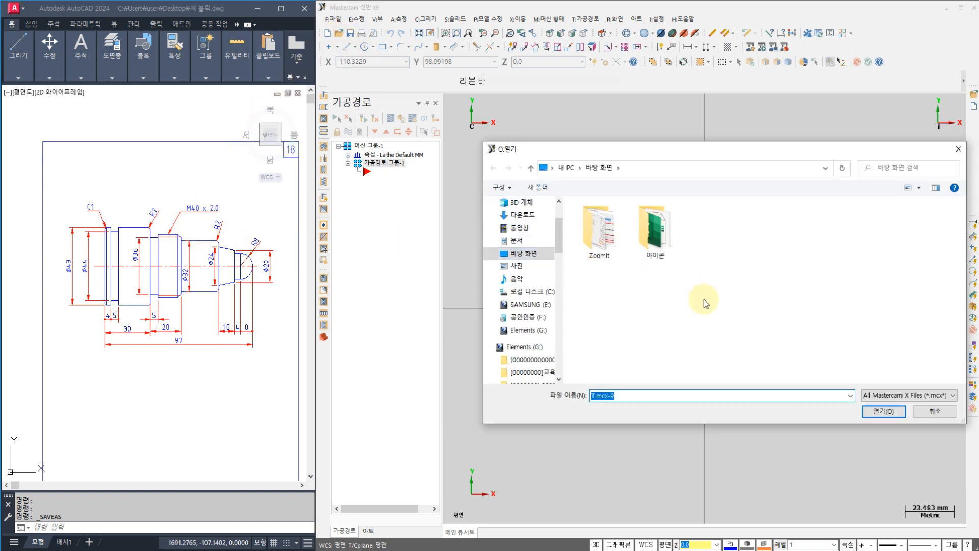
pyautogui.click(908, 396)
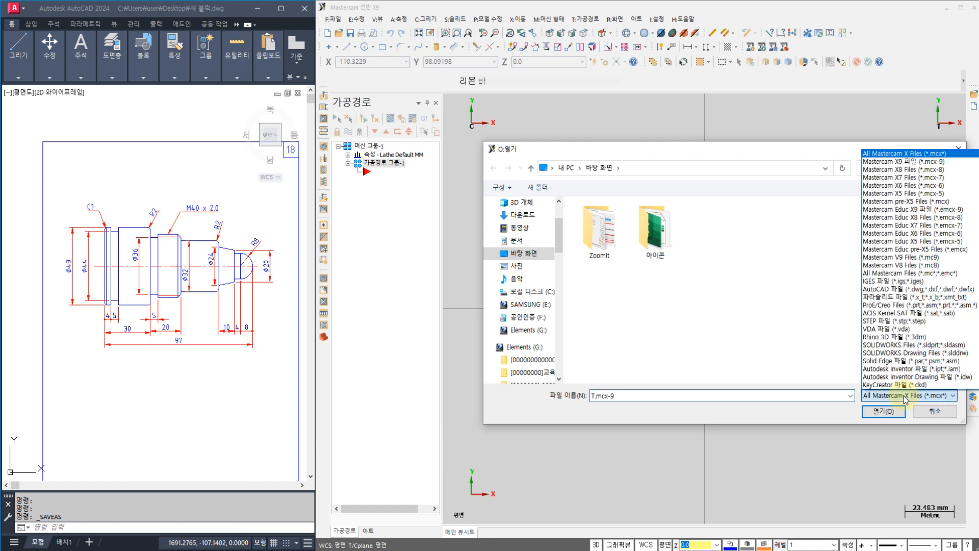
pyautogui.click(914, 291)
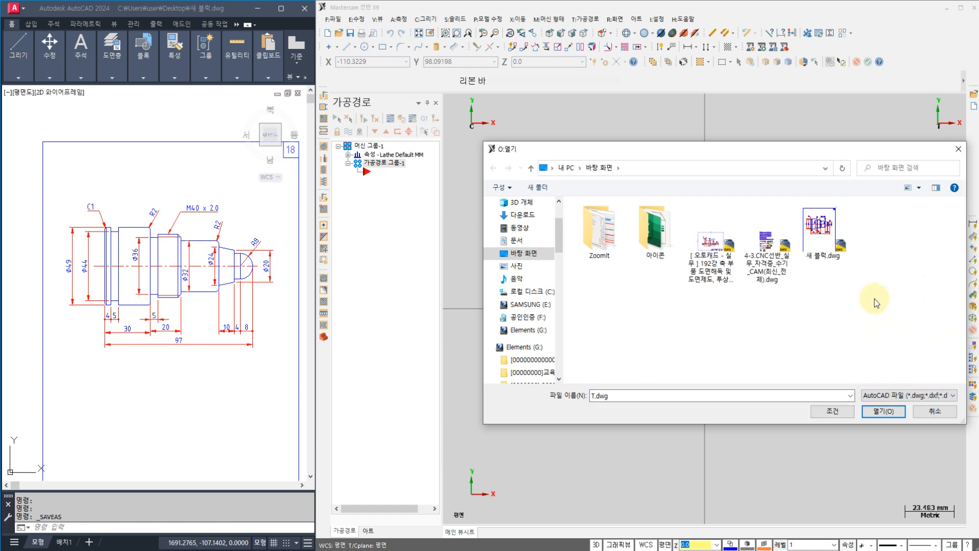
pyautogui.click(825, 234)
pyautogui.click(884, 411)
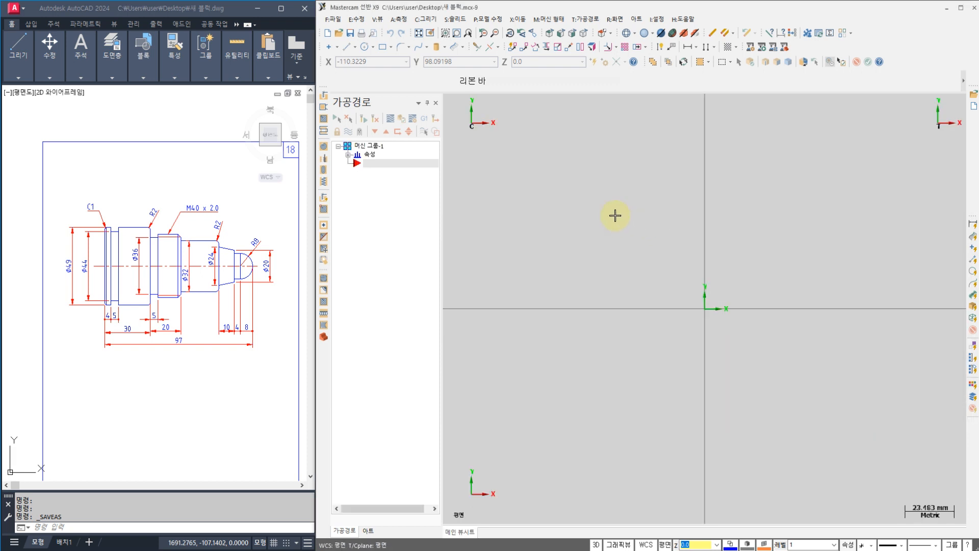
# Step: Move the whole imported drawing to the origin, using the tip of the R8 nose on the centreline as the base point
pyautogui.rightClick(611, 214)
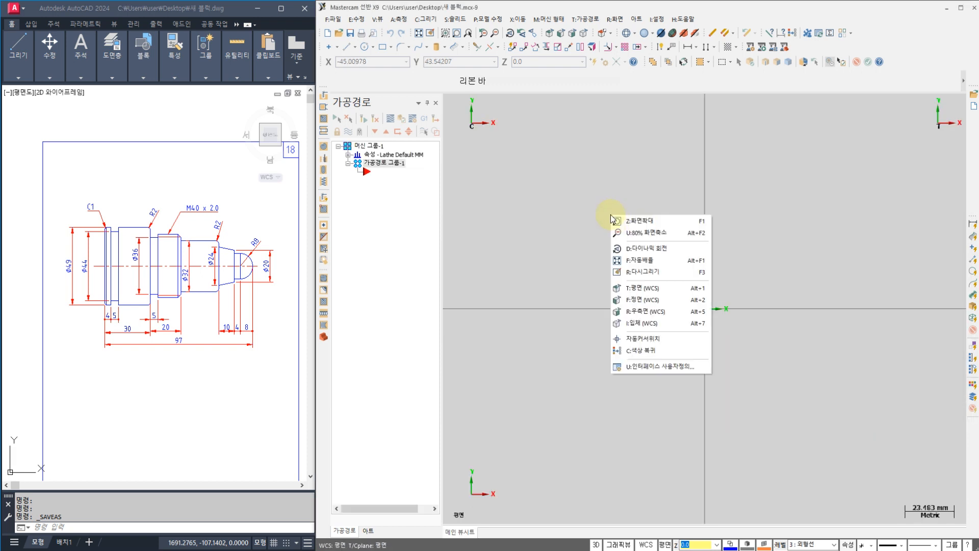
pyautogui.click(642, 257)
pyautogui.scroll(4, 724, 245)
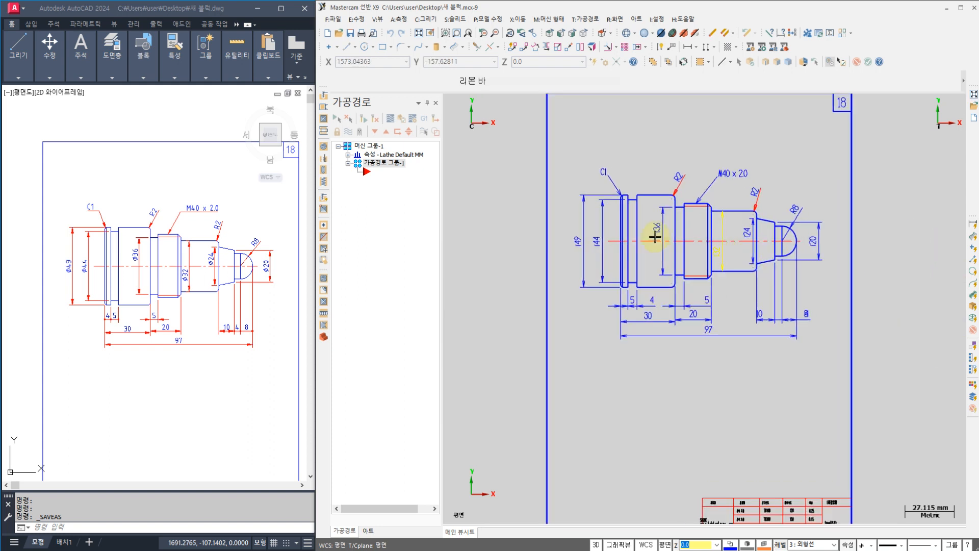
pyautogui.click(569, 48)
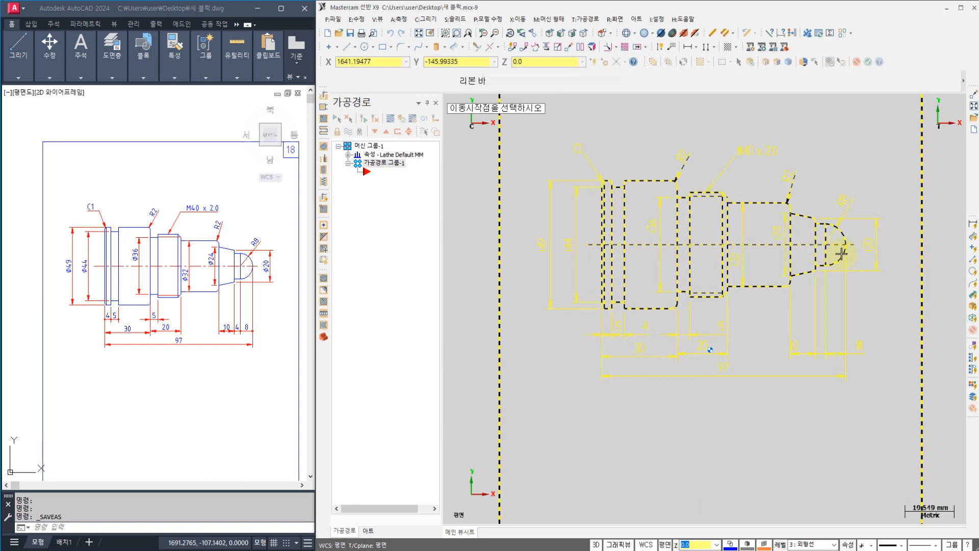
pyautogui.scroll(2, 847, 247)
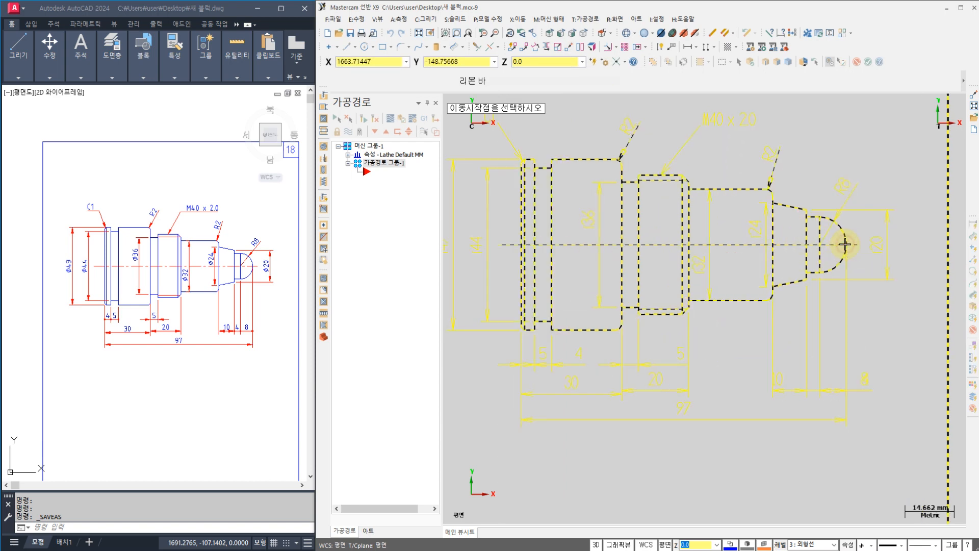
pyautogui.click(845, 244)
# Step: With Divide, remove the lower halves of the R8 arc and rear end face, plus the vertical lines above the centreline from nose to thread chamfer
pyautogui.rightClick(518, 231)
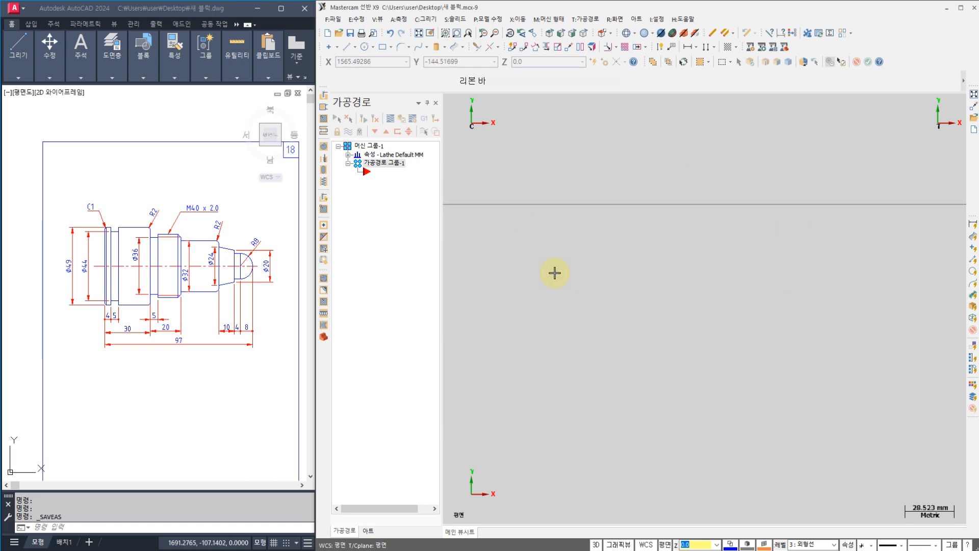
pyautogui.scroll(3, 699, 229)
pyautogui.scroll(1, 700, 220)
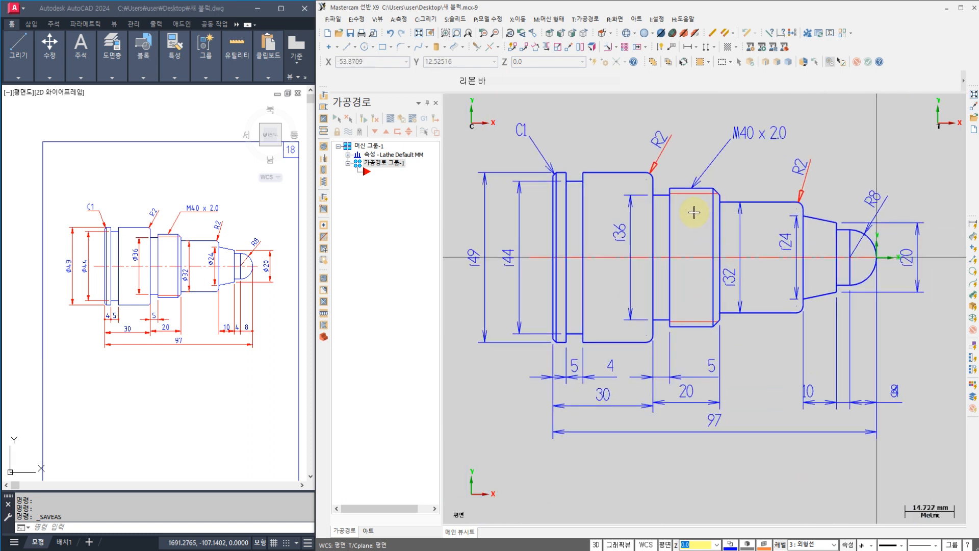
pyautogui.click(477, 48)
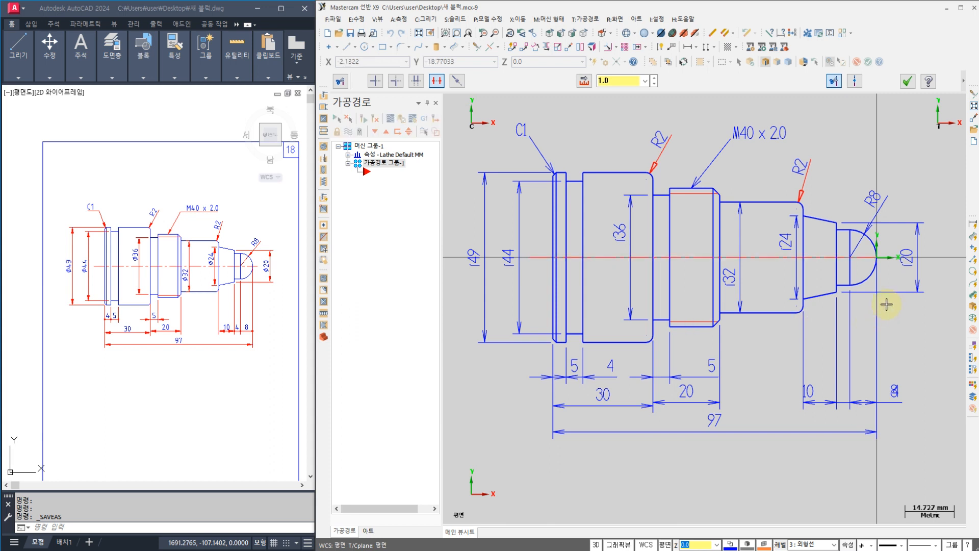
pyautogui.click(886, 262)
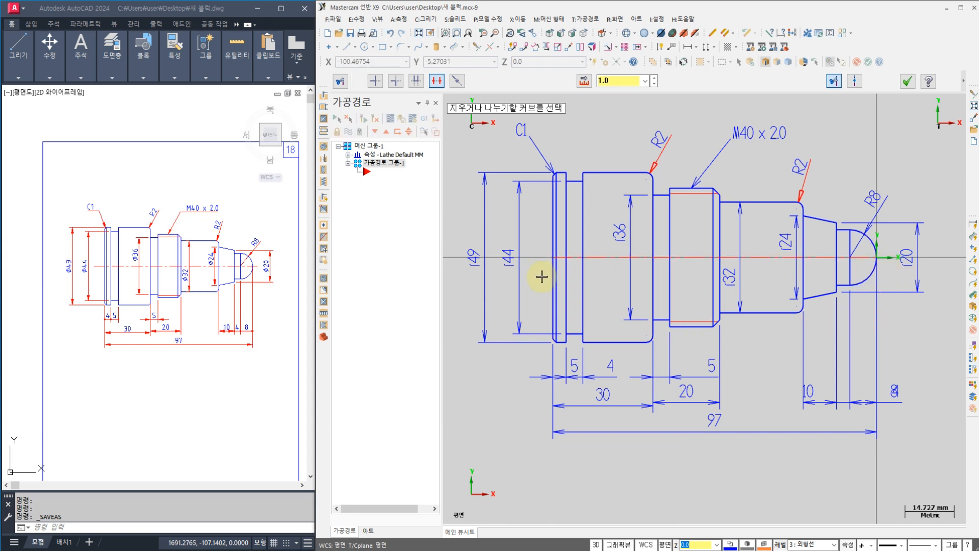
pyautogui.click(875, 274)
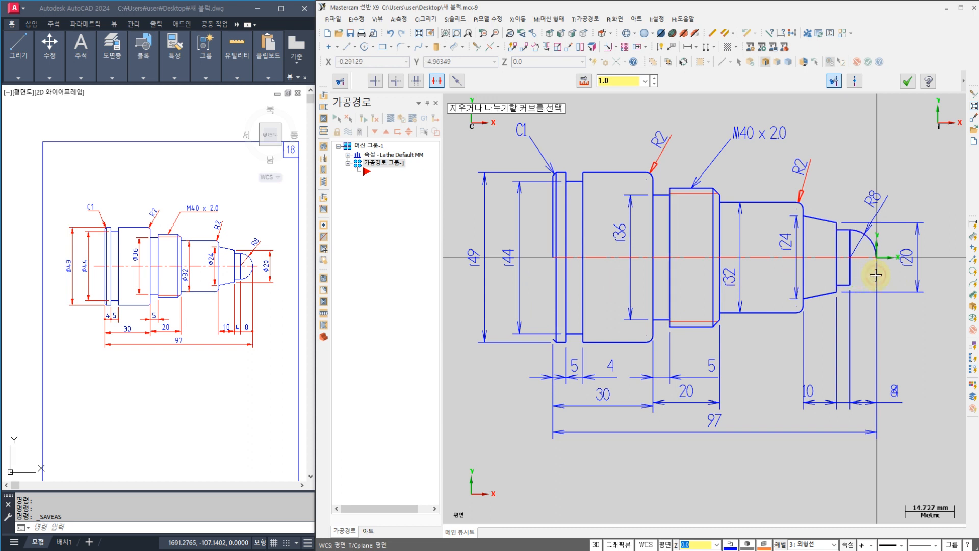
pyautogui.click(838, 243)
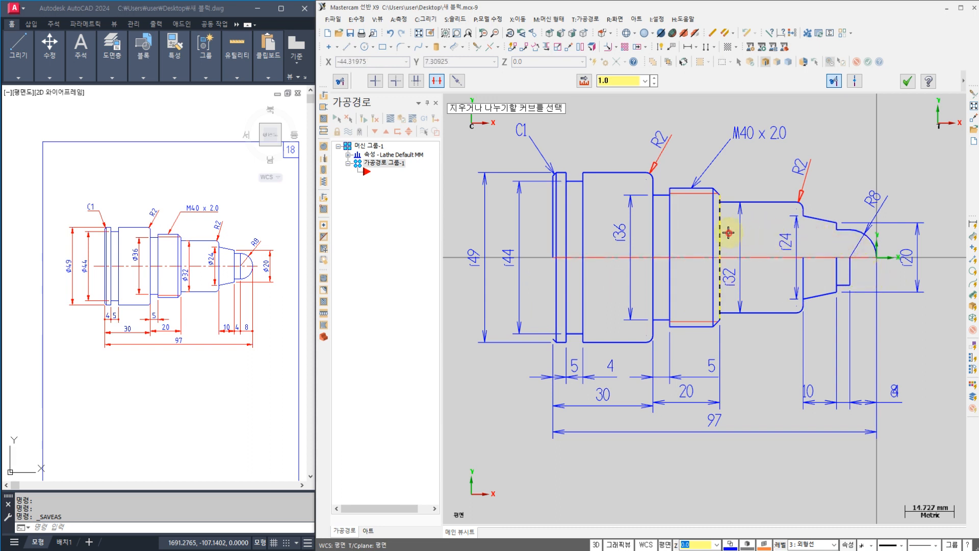
pyautogui.click(714, 229)
# Step: Remove the leftover short vertical line inside the upper chamfer of the M40 x 2.0 thread
pyautogui.scroll(2, 704, 214)
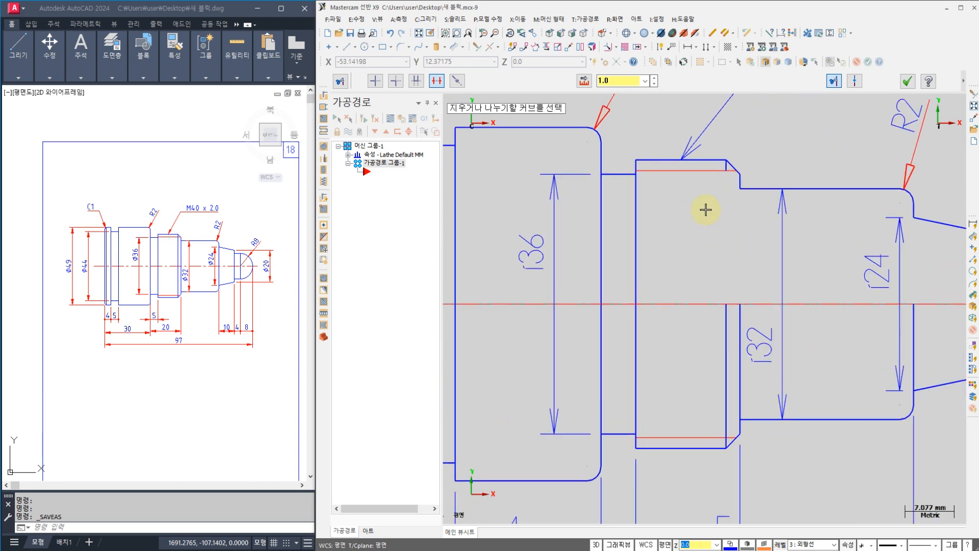
pyautogui.scroll(2, 706, 210)
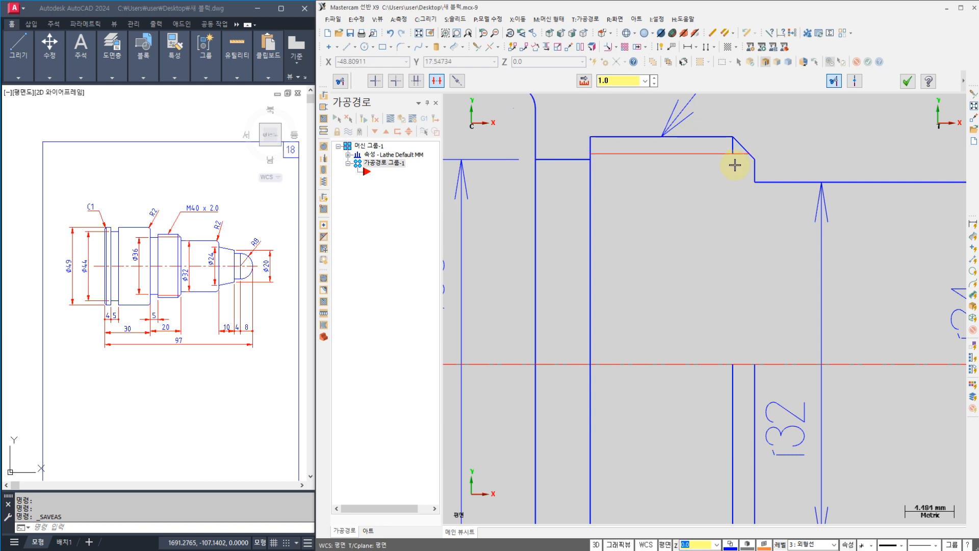
pyautogui.scroll(4, 726, 162)
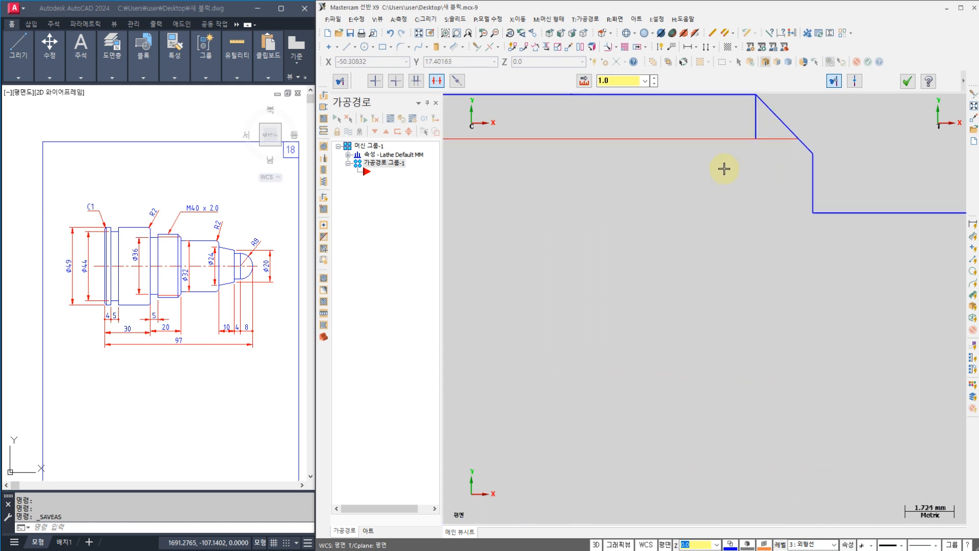
pyautogui.moveTo(745, 152); pyautogui.dragTo(739, 200, button='middle')
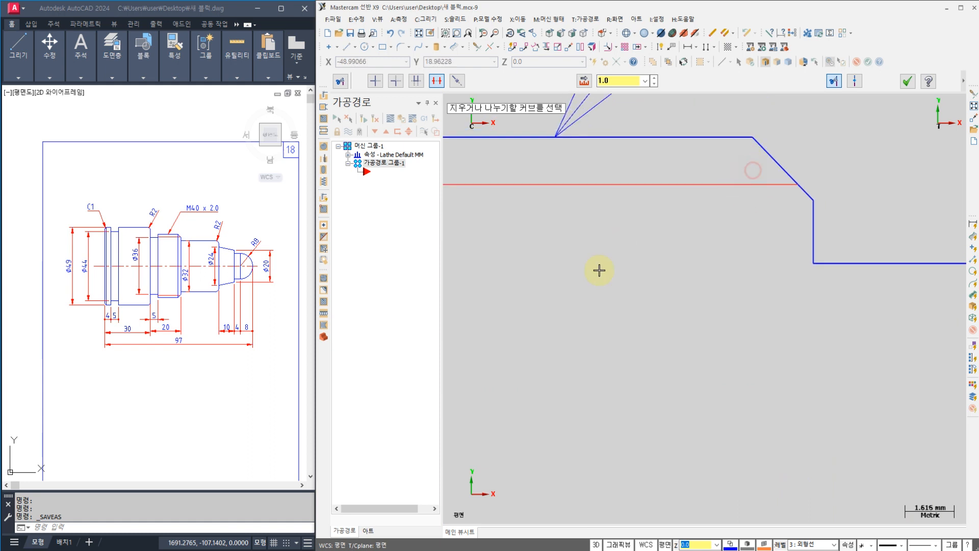
pyautogui.scroll(-3, 705, 214)
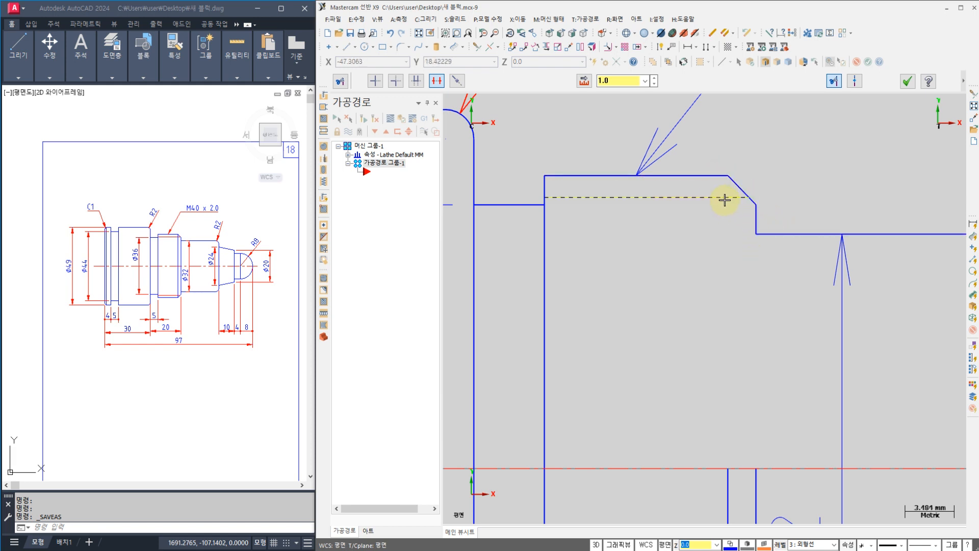
pyautogui.scroll(-2, 701, 219)
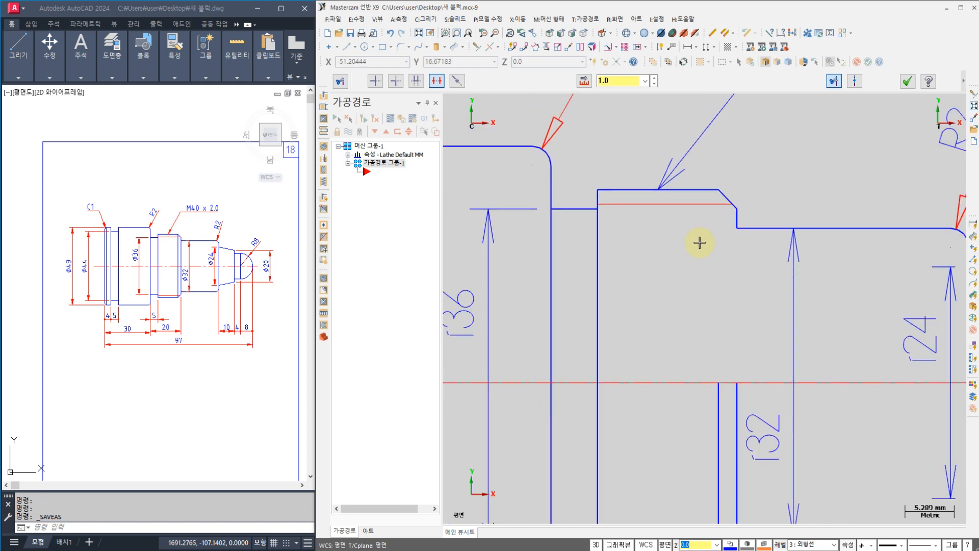
pyautogui.scroll(2, 726, 197)
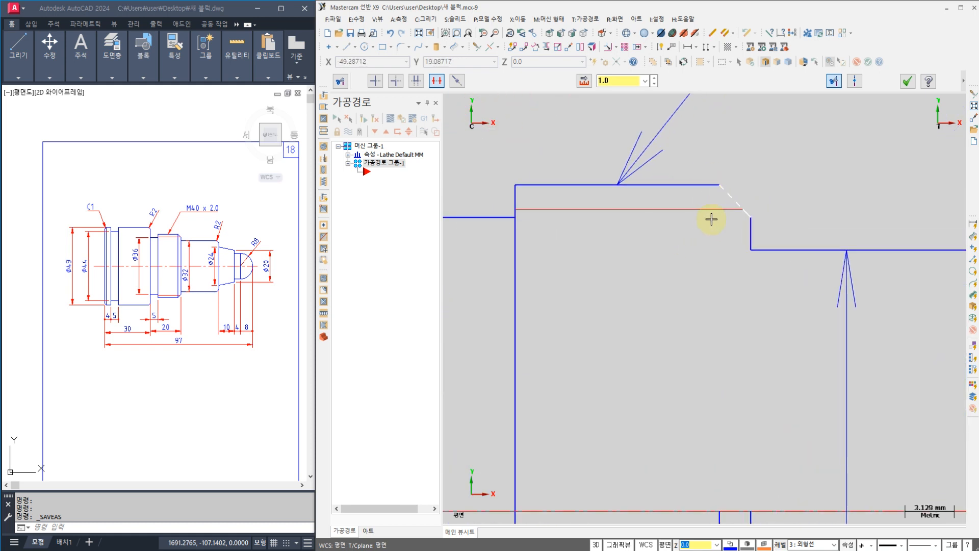
# Step: Remove the remaining vertical shoulder lines above the centreline, from the rear end of the thread to the C1 chamfer, and finish Divide
pyautogui.scroll(-5, 640, 280)
pyautogui.moveTo(654, 328); pyautogui.dragTo(723, 308, button='middle')
pyautogui.click(682, 289)
pyautogui.click(664, 288)
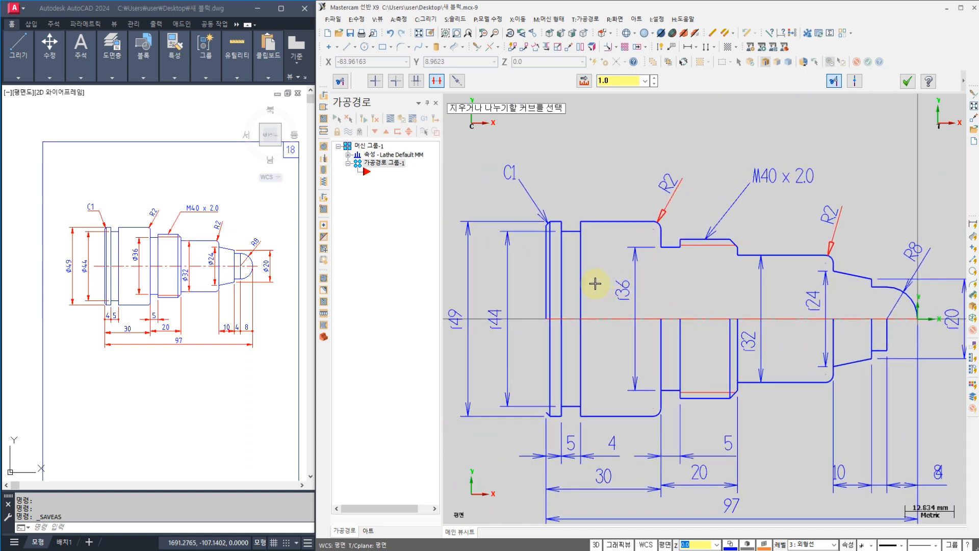
pyautogui.click(580, 280)
pyautogui.click(562, 278)
pyautogui.click(551, 277)
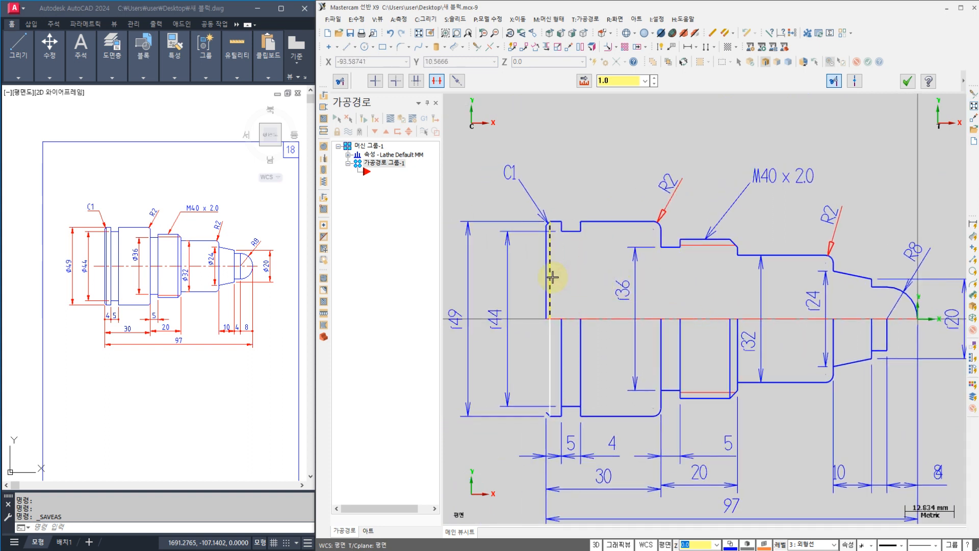
pyautogui.moveTo(637, 278); pyautogui.dragTo(577, 278, button='middle')
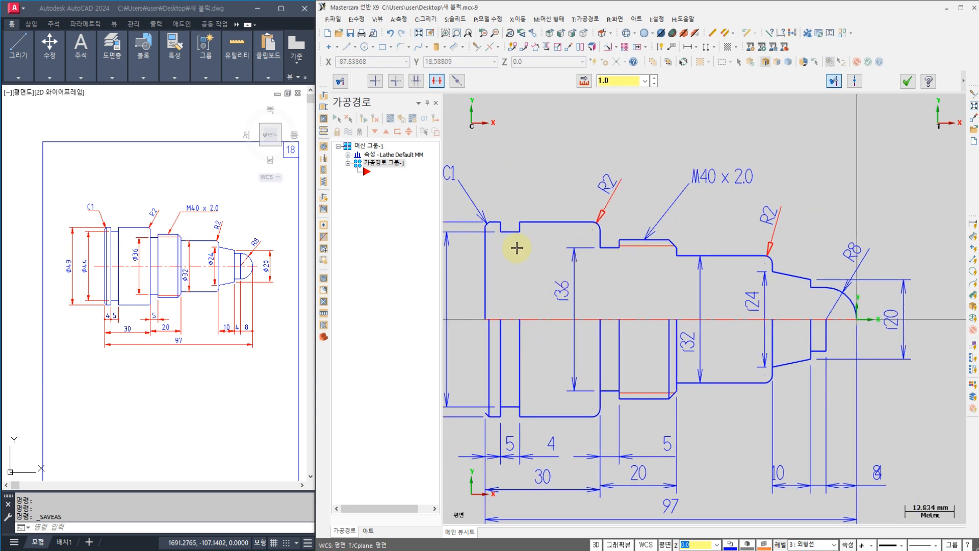
pyautogui.click(908, 81)
pyautogui.scroll(-1, 721, 269)
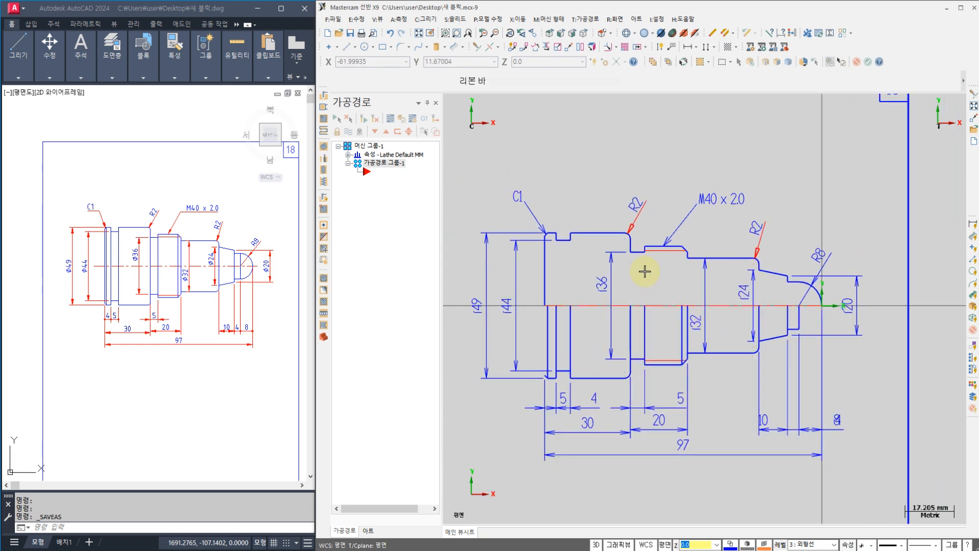
# Step: Open the left-spindle stock properties from the lathe machine group's stock setup
pyautogui.scroll(1, 644, 273)
pyautogui.click(348, 154)
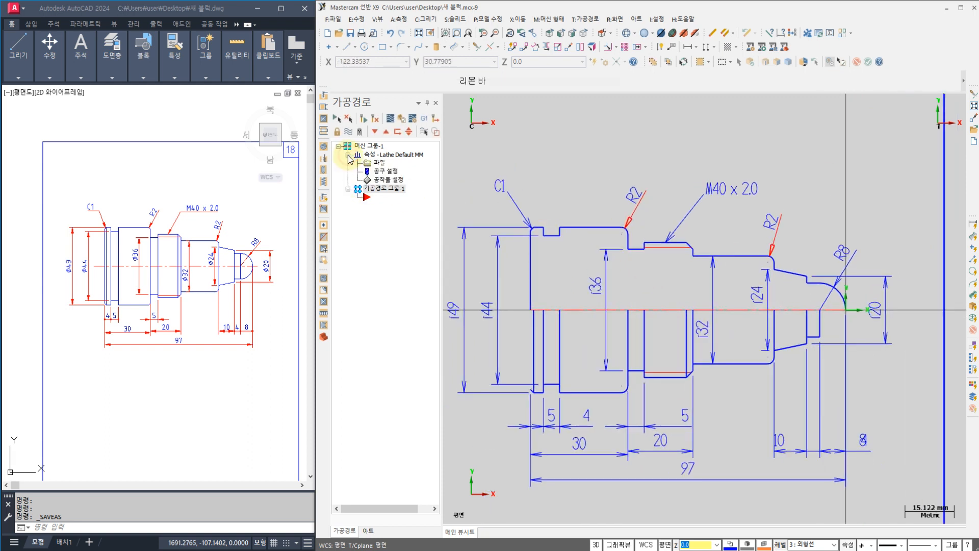
pyautogui.click(388, 180)
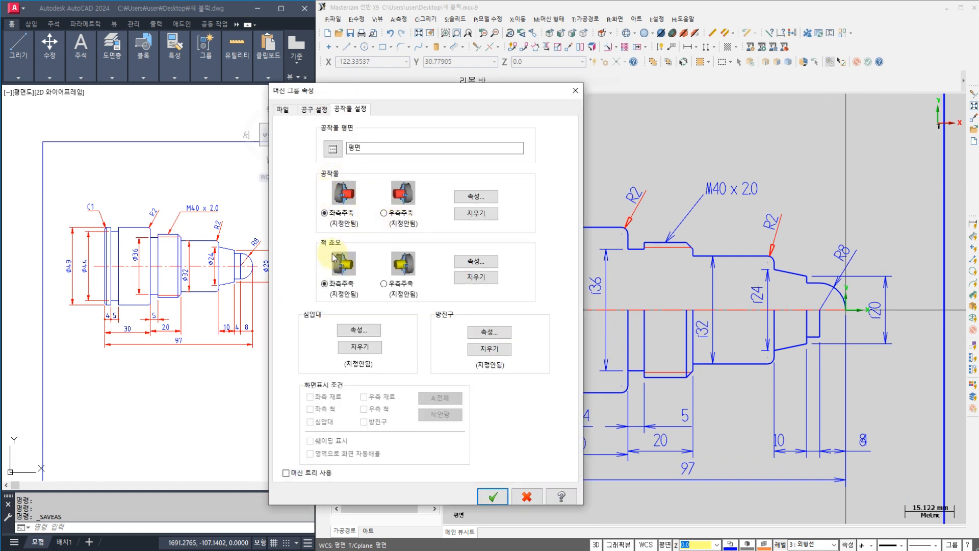
pyautogui.click(474, 197)
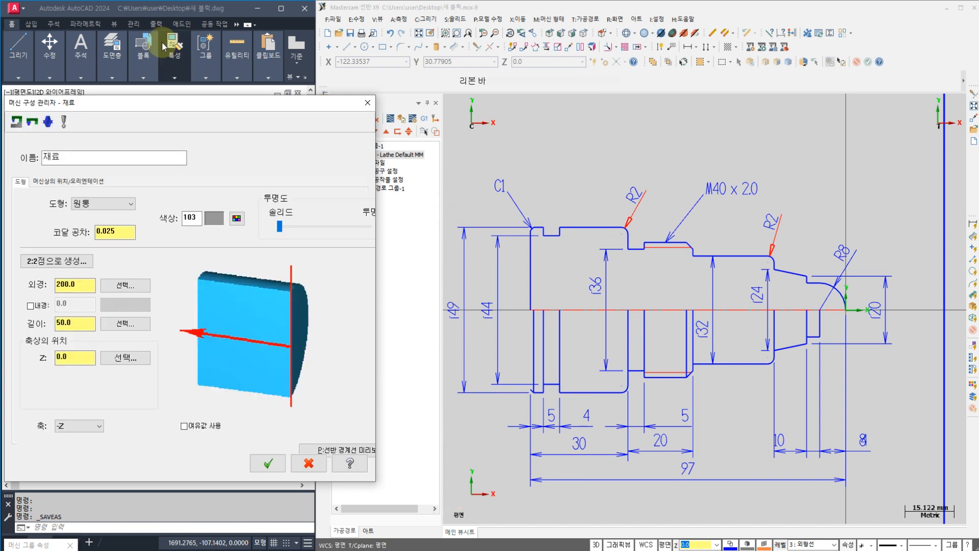
pyautogui.moveTo(200, 109); pyautogui.dragTo(451, 109)
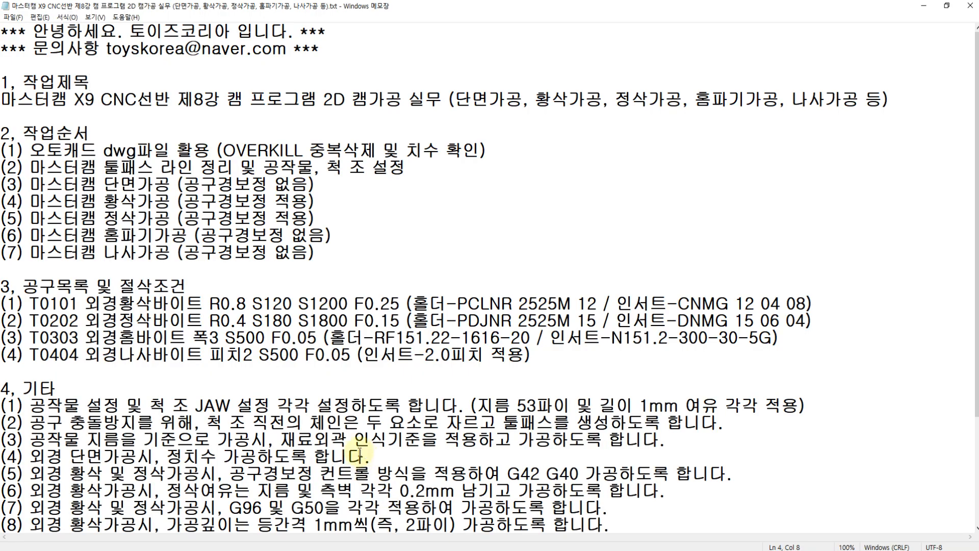
# Step: Check the stock diameter and length allowance instructions in the Notepad work notes and return to Mastercam
pyautogui.moveTo(518, 406); pyautogui.dragTo(673, 403)
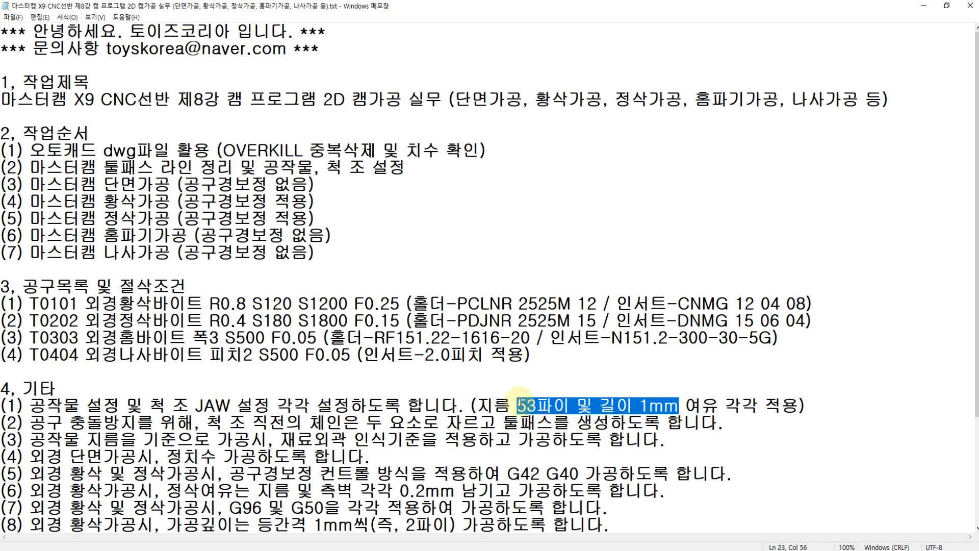
pyautogui.hotkey('alt', 'Tab')
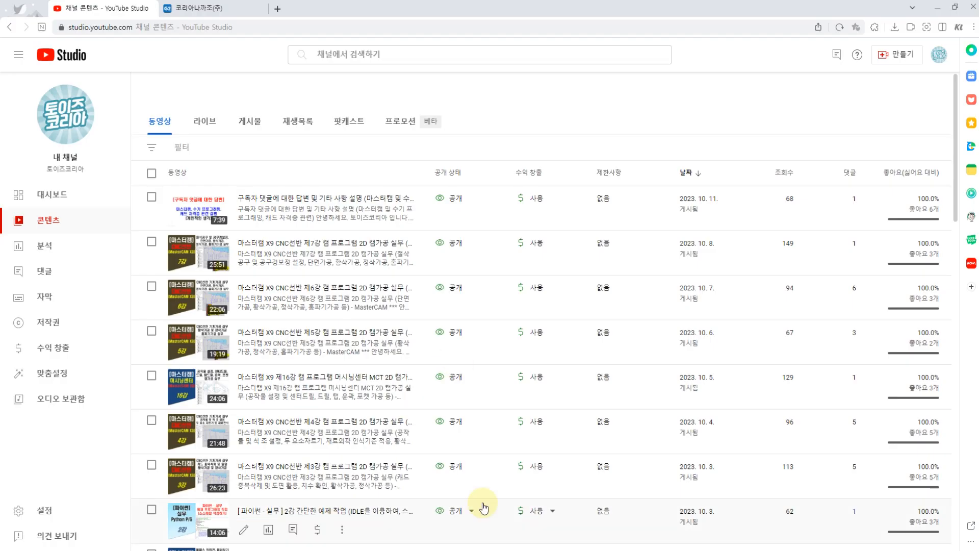
pyautogui.hotkey('alt', 'Tab')
pyautogui.hotkey('alt', 'Tab')
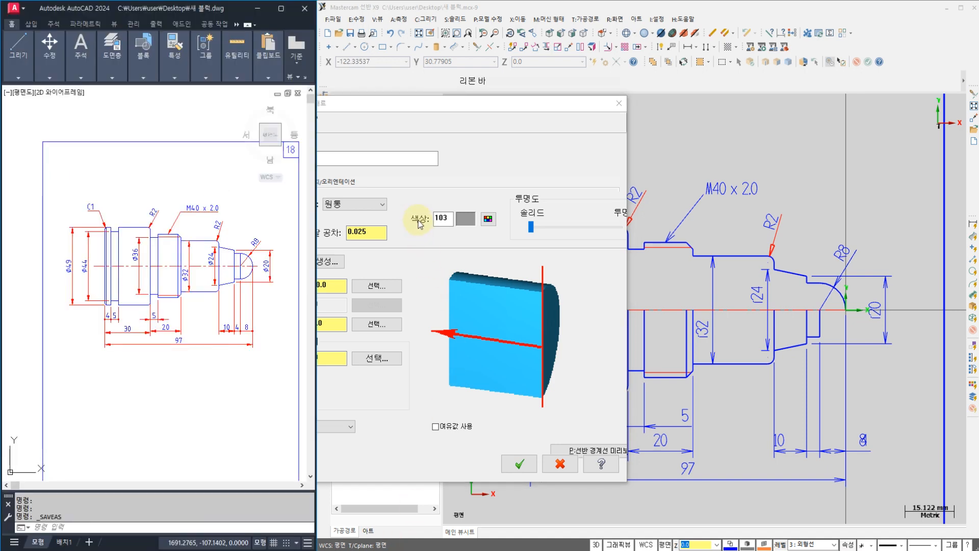
# Step: Set the cylindrical stock's outer diameter to 53 mm and its length to 98 mm, picking the centreline as the length reference
pyautogui.click(466, 104)
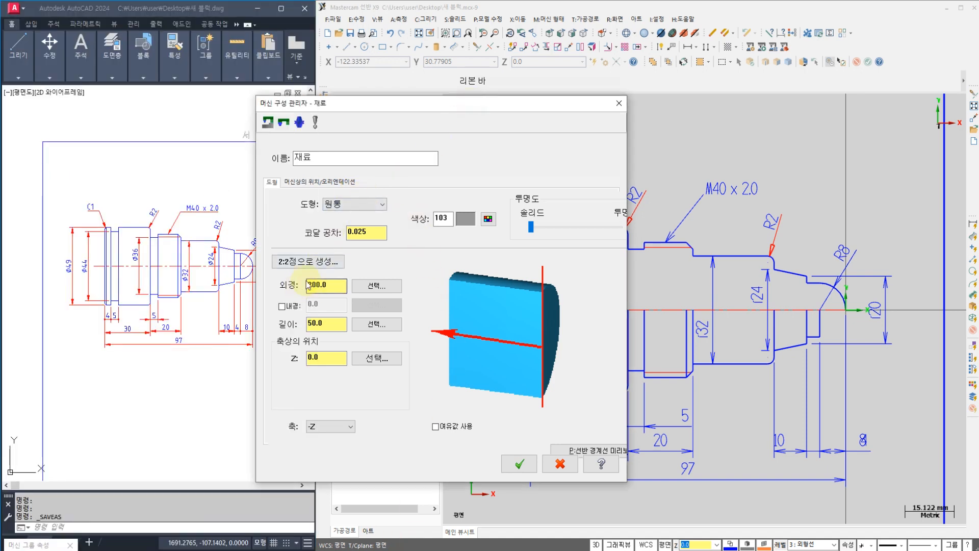
pyautogui.click(376, 285)
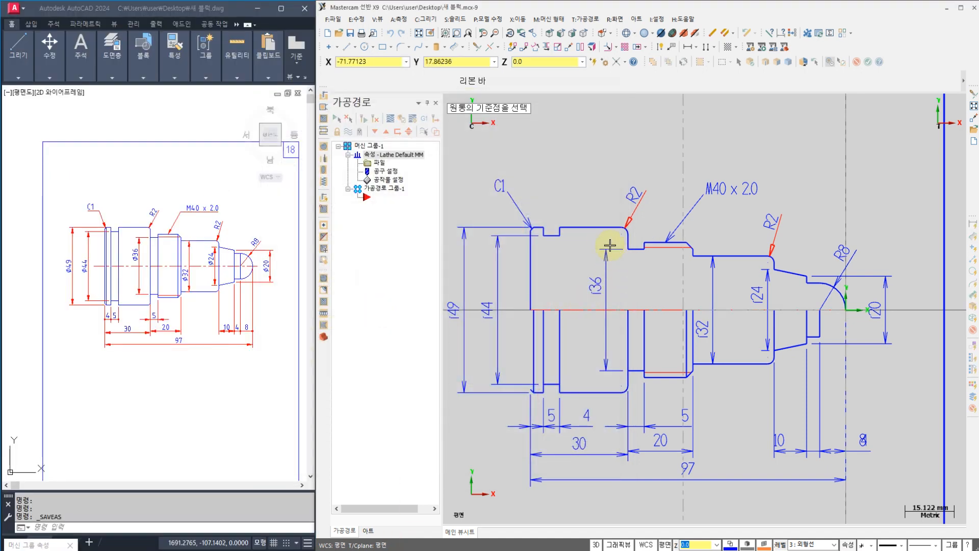
pyautogui.click(593, 235)
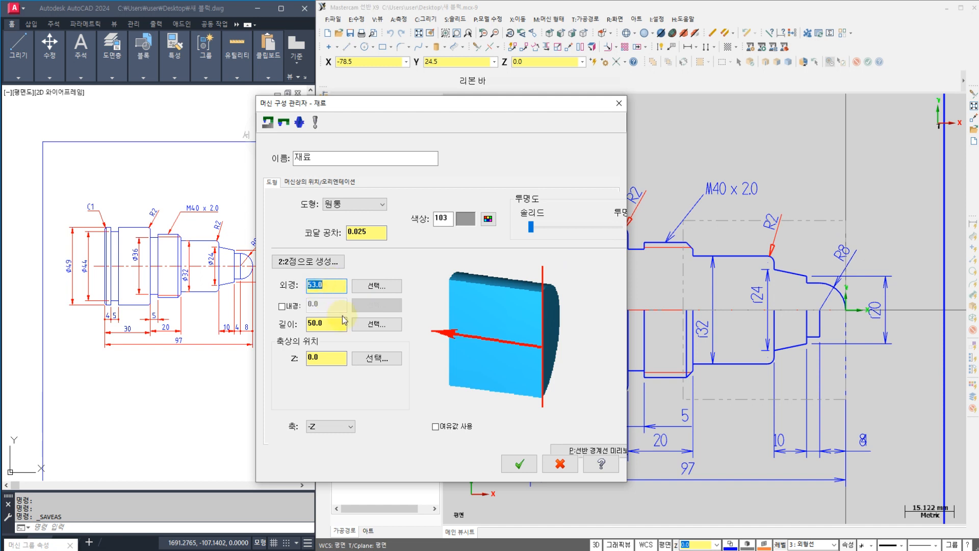
pyautogui.click(377, 324)
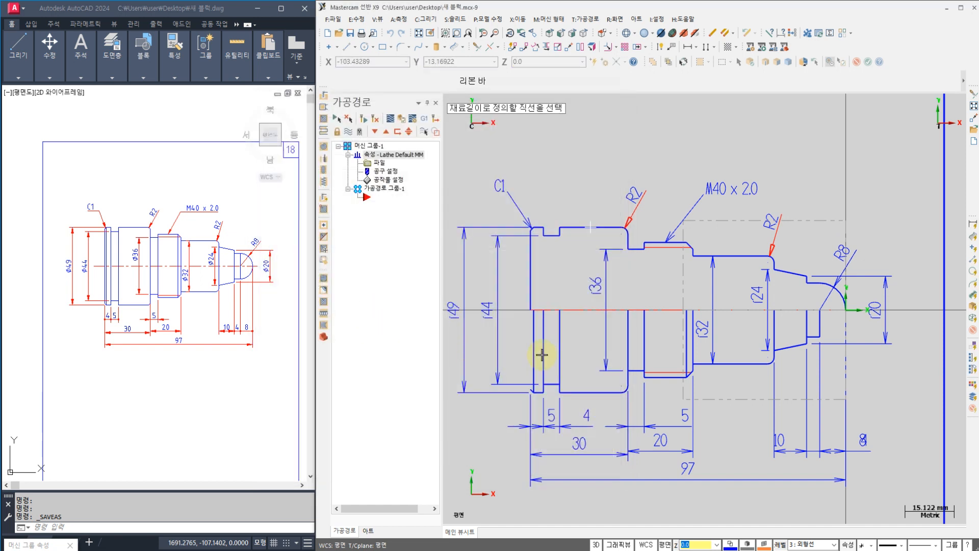
pyautogui.click(577, 310)
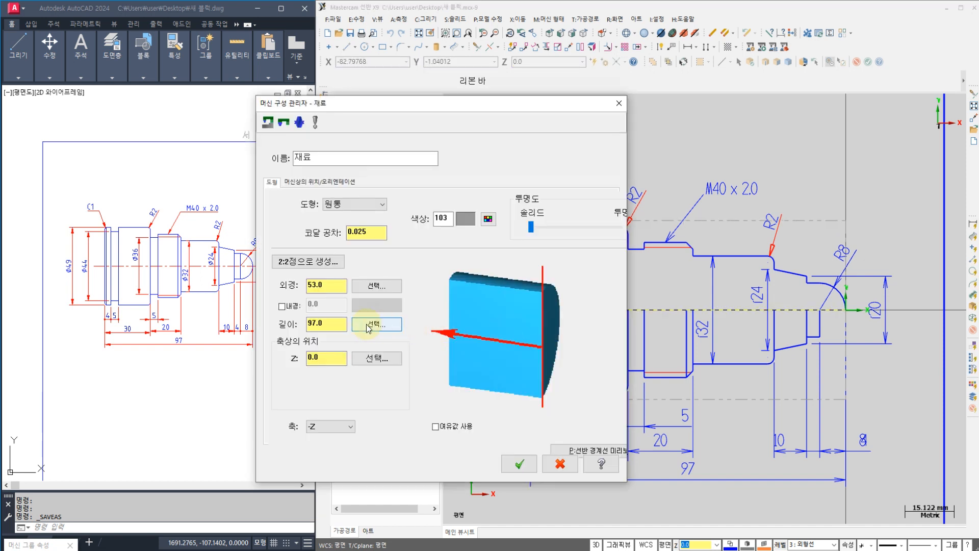
pyautogui.click(335, 323)
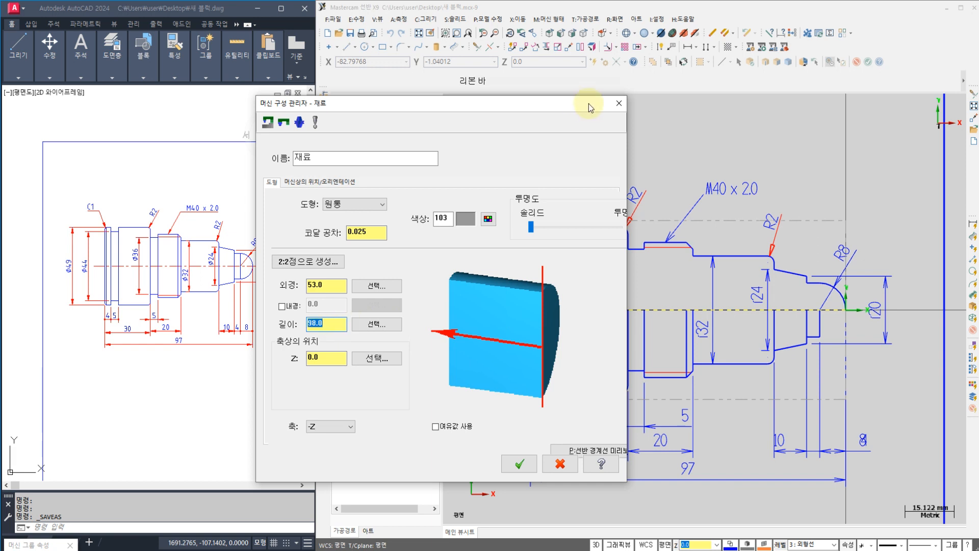
# Step: Set the stock's axial Z position to 1.0 and accept the stock definition
pyautogui.moveTo(559, 105); pyautogui.dragTo(418, 116)
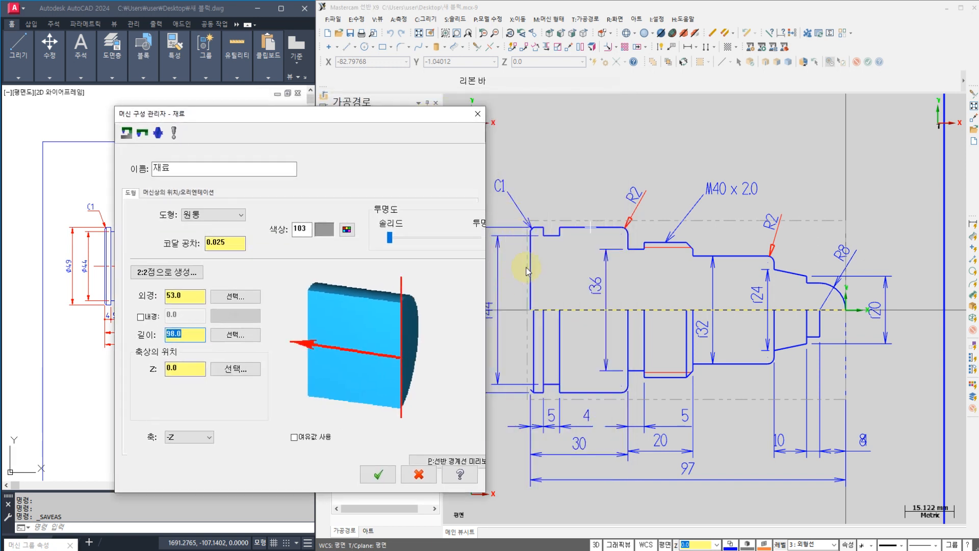
pyautogui.click(199, 370)
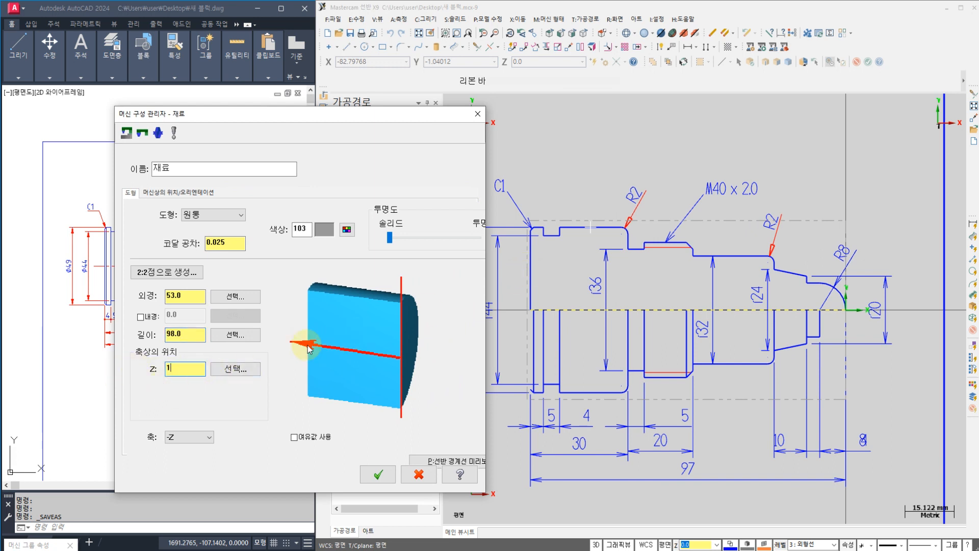
pyautogui.press('Return')
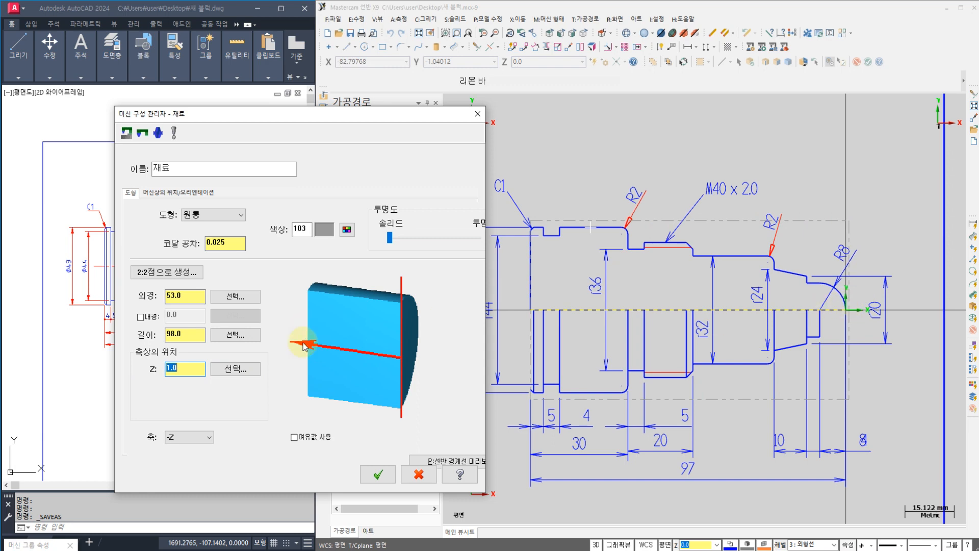
pyautogui.click(376, 476)
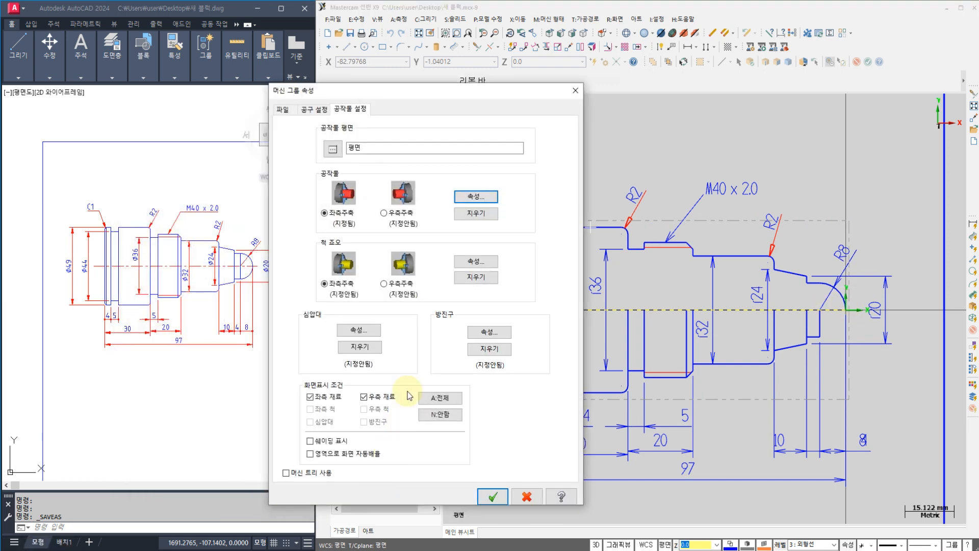
# Step: Open the left-spindle chuck jaw properties and make the jaw position follow the stock
pyautogui.click(475, 263)
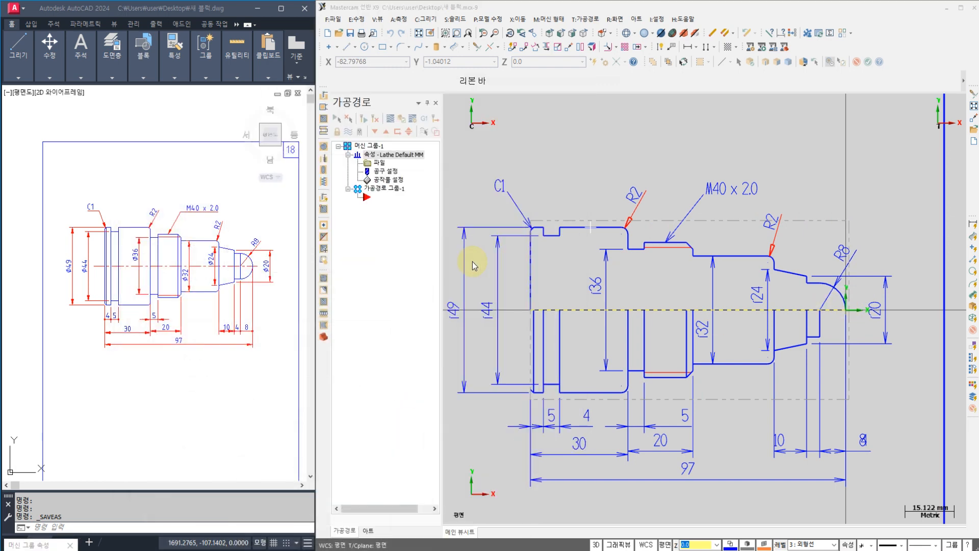
pyautogui.moveTo(457, 121); pyautogui.dragTo(408, 98)
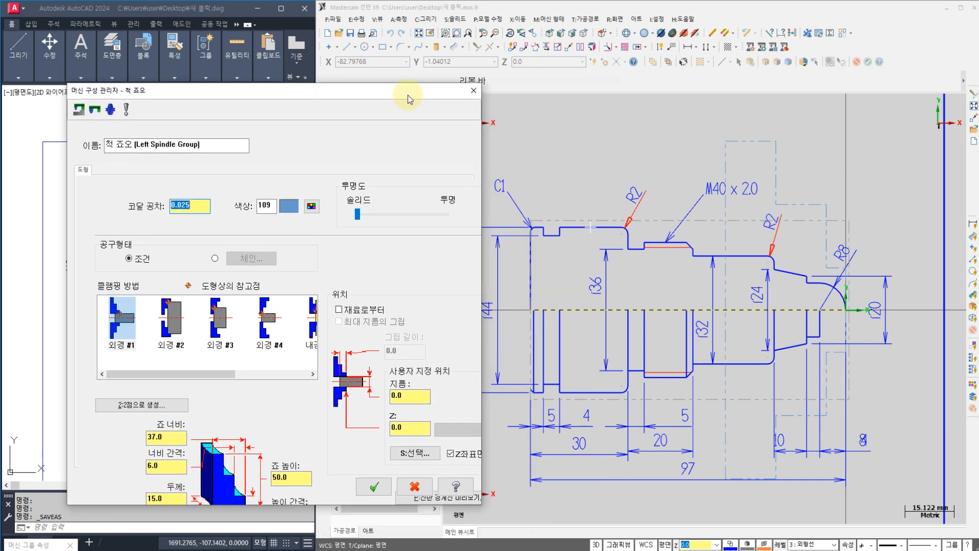
pyautogui.click(338, 312)
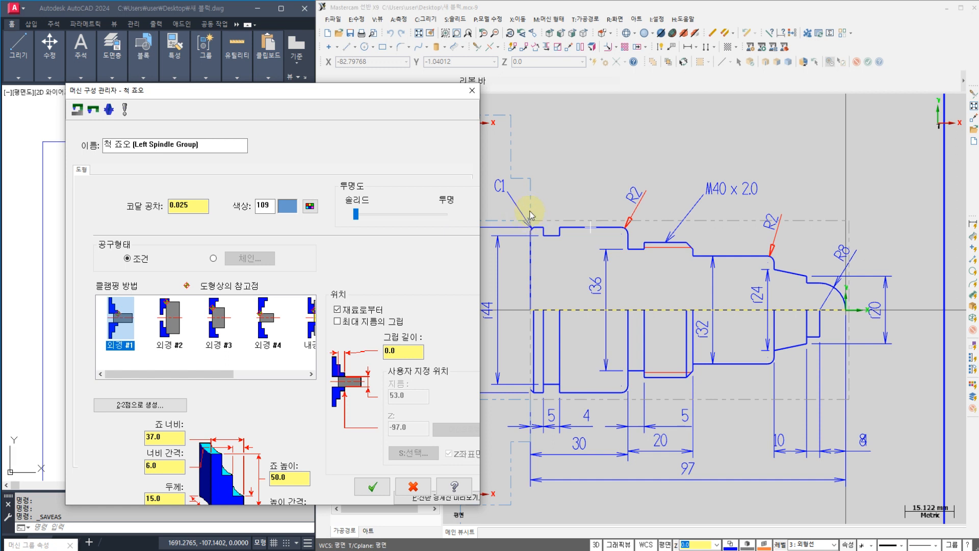
# Step: Set the chuck jaws' grip length to 12 mm and accept the jaw definition and machine group properties
pyautogui.click(402, 352)
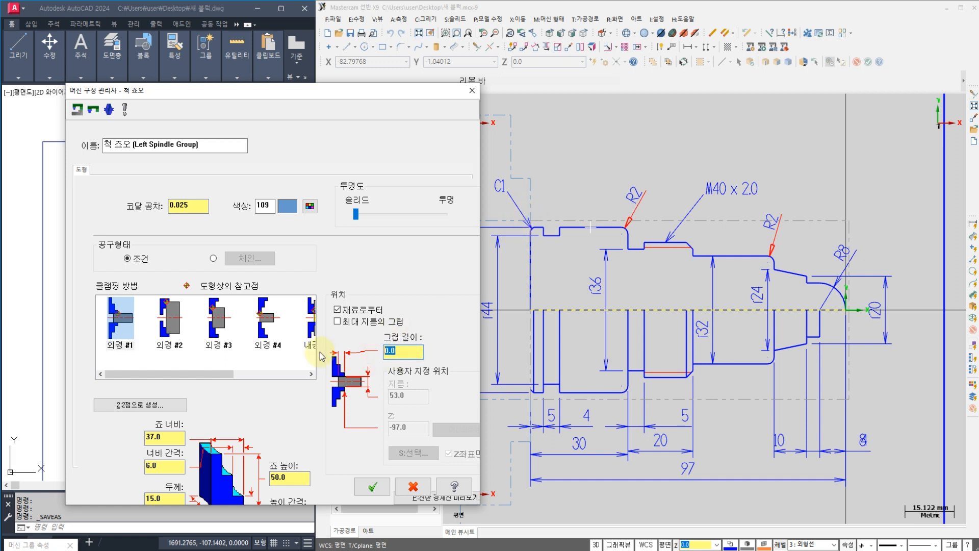
pyautogui.write('12')
pyautogui.press('Return')
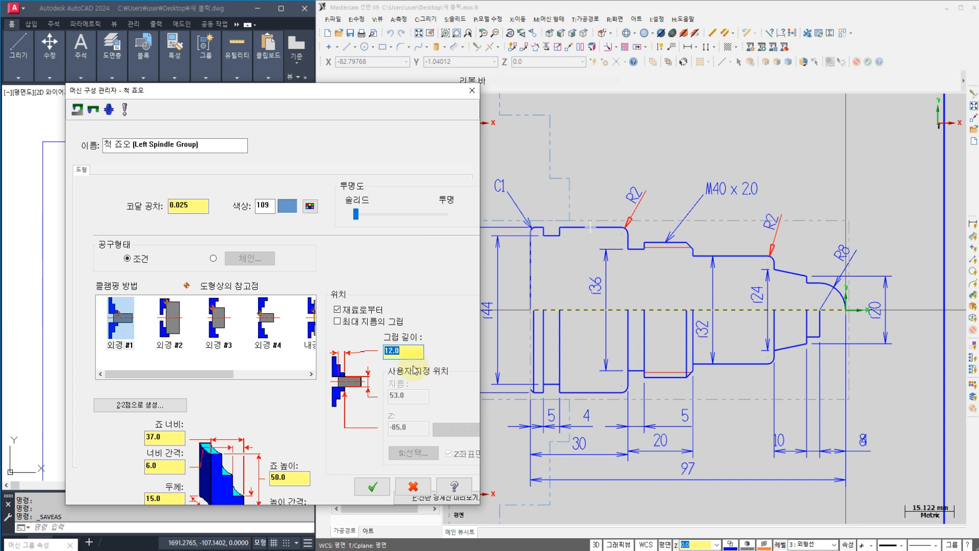
pyautogui.press('Tab')
pyautogui.press('Tab')
pyautogui.press('Tab')
pyautogui.press('Tab')
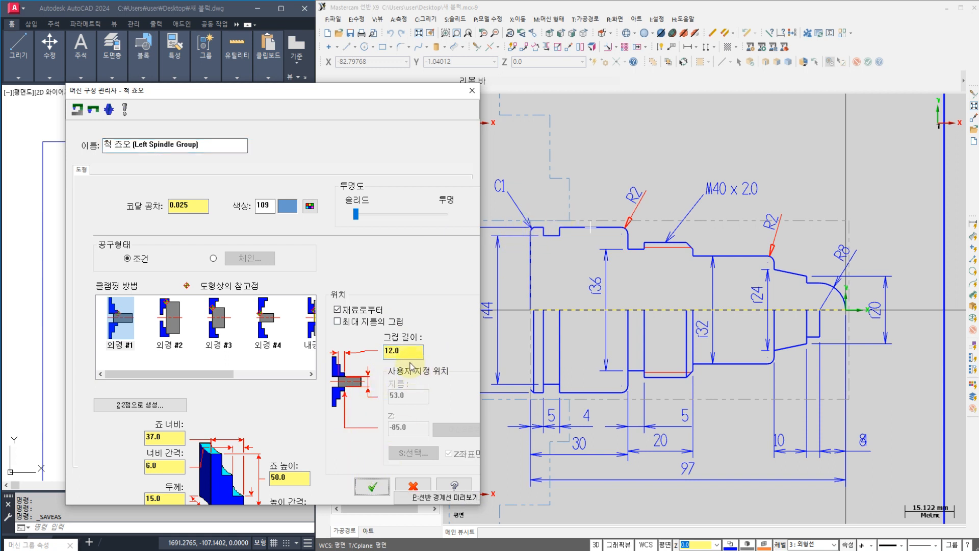
pyautogui.click(382, 488)
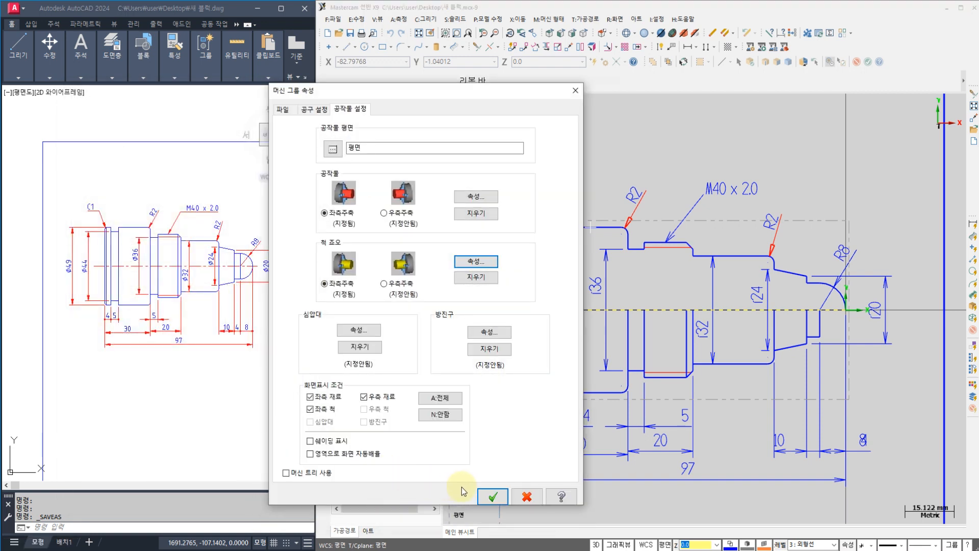
pyautogui.click(494, 497)
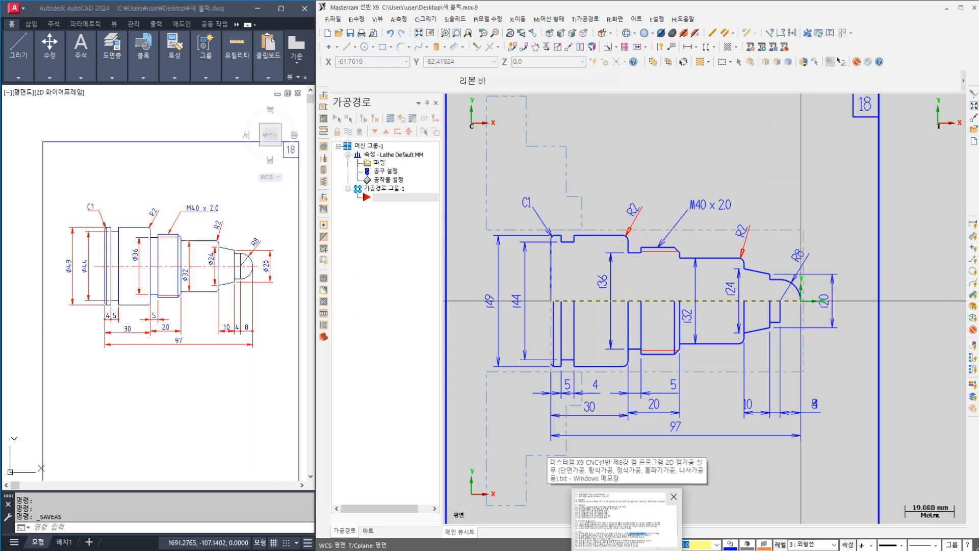
# Step: Review the machining order and the holders, inserts and cutting conditions for tools T0101 to T0404 in the Notepad work notes
pyautogui.click(628, 490)
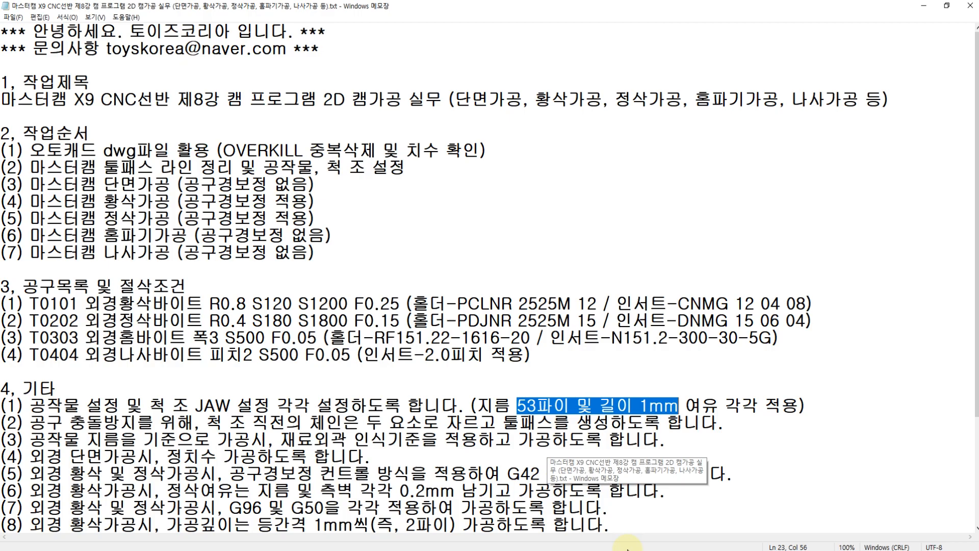
pyautogui.click(104, 182)
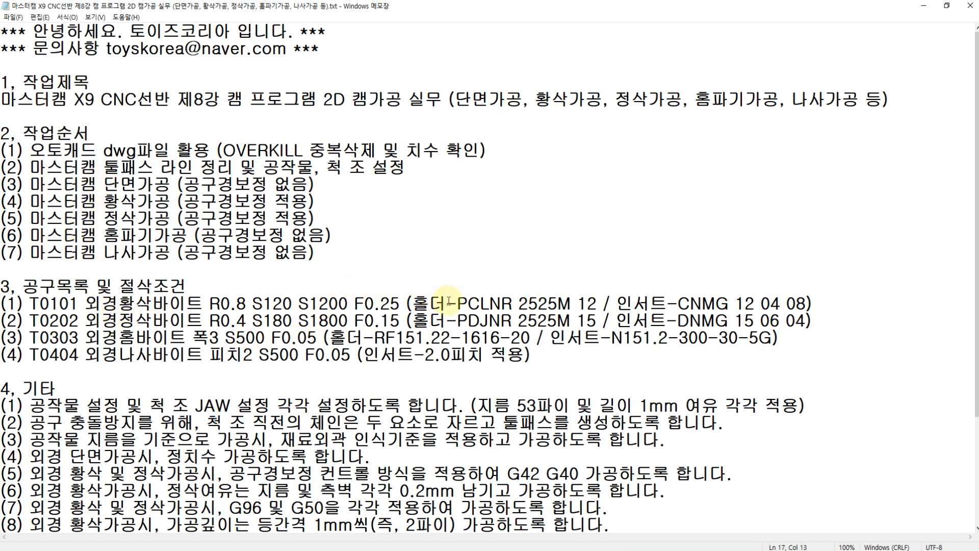
pyautogui.moveTo(455, 303); pyautogui.dragTo(812, 320)
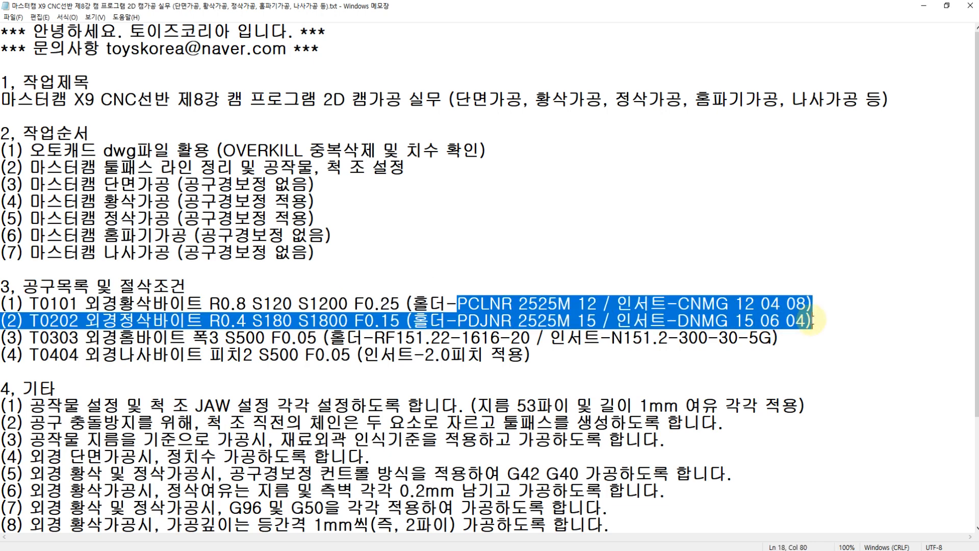
pyautogui.click(663, 305)
pyautogui.click(481, 304)
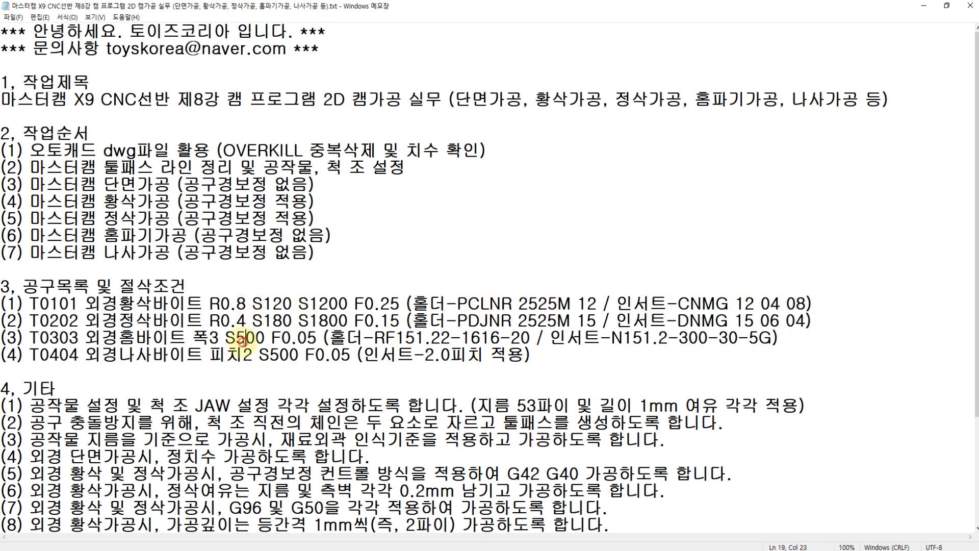
pyautogui.click(255, 359)
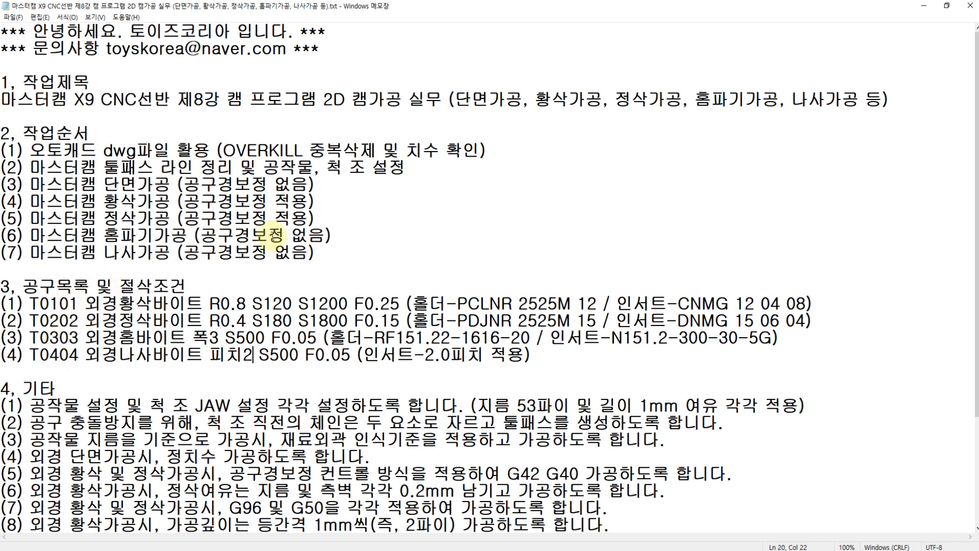
pyautogui.moveTo(421, 185)
pyautogui.mouseDown()
pyautogui.moveTo(474, 179)
pyautogui.moveTo(476, 219)
pyautogui.moveTo(509, 192)
pyautogui.mouseUp()
pyautogui.moveTo(523, 162); pyautogui.dragTo(524, 275)
pyautogui.moveTo(560, 177)
pyautogui.mouseDown()
pyautogui.moveTo(560, 219)
pyautogui.moveTo(623, 177)
pyautogui.mouseUp()
pyautogui.moveTo(624, 178); pyautogui.dragTo(609, 226)
pyautogui.moveTo(640, 161); pyautogui.dragTo(630, 214)
pyautogui.moveTo(586, 262)
pyautogui.mouseDown()
pyautogui.moveTo(629, 257)
pyautogui.moveTo(604, 229)
pyautogui.moveTo(605, 260)
pyautogui.mouseUp()
pyautogui.click(581, 255)
pyautogui.moveTo(717, 163); pyautogui.dragTo(704, 200)
pyautogui.moveTo(702, 197)
pyautogui.mouseDown()
pyautogui.moveTo(720, 224)
pyautogui.moveTo(752, 195)
pyautogui.moveTo(797, 186)
pyautogui.moveTo(801, 263)
pyautogui.mouseUp()
pyautogui.moveTo(836, 145)
pyautogui.mouseDown()
pyautogui.moveTo(867, 213)
pyautogui.moveTo(890, 176)
pyautogui.moveTo(895, 198)
pyautogui.mouseUp()
pyautogui.moveTo(901, 151)
pyautogui.mouseDown()
pyautogui.moveTo(901, 234)
pyautogui.moveTo(876, 246)
pyautogui.mouseUp()
pyautogui.moveTo(910, 247); pyautogui.dragTo(935, 278)
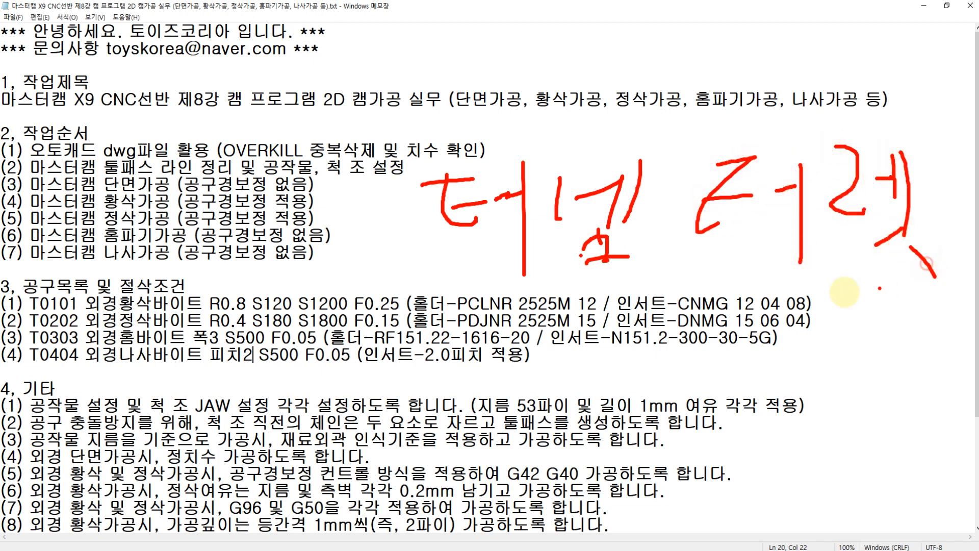
pyautogui.moveTo(681, 327); pyautogui.dragTo(686, 371)
pyautogui.moveTo(724, 357)
pyautogui.mouseDown()
pyautogui.moveTo(745, 352)
pyautogui.moveTo(740, 414)
pyautogui.moveTo(749, 409)
pyautogui.mouseUp()
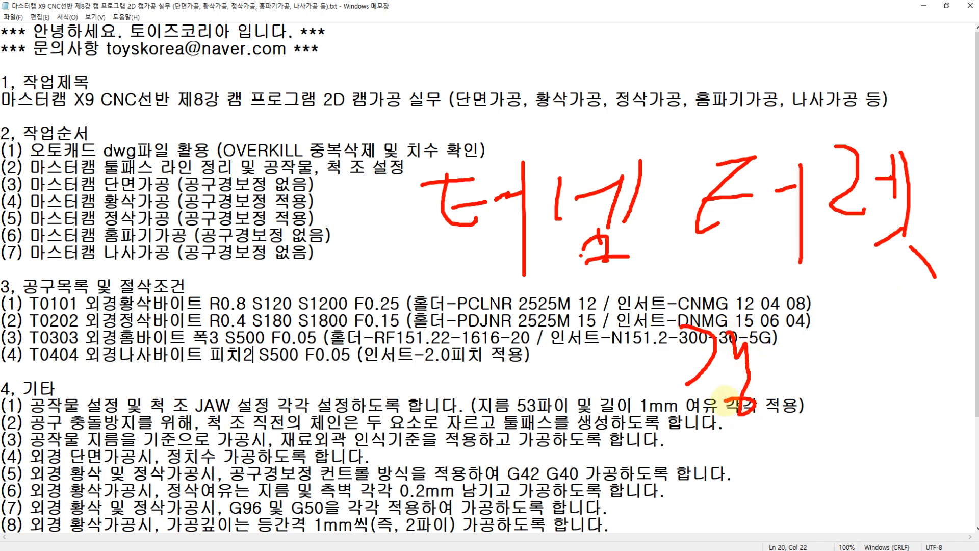
pyautogui.moveTo(686, 220)
pyautogui.mouseDown()
pyautogui.moveTo(645, 366)
pyautogui.moveTo(671, 365)
pyautogui.mouseUp()
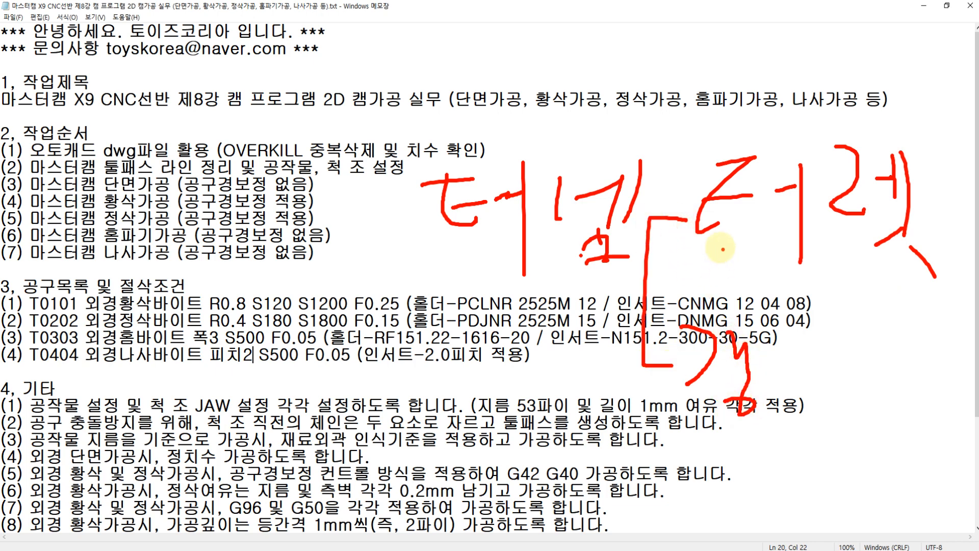
pyautogui.moveTo(696, 253)
pyautogui.mouseDown()
pyautogui.moveTo(867, 254)
pyautogui.moveTo(841, 324)
pyautogui.mouseUp()
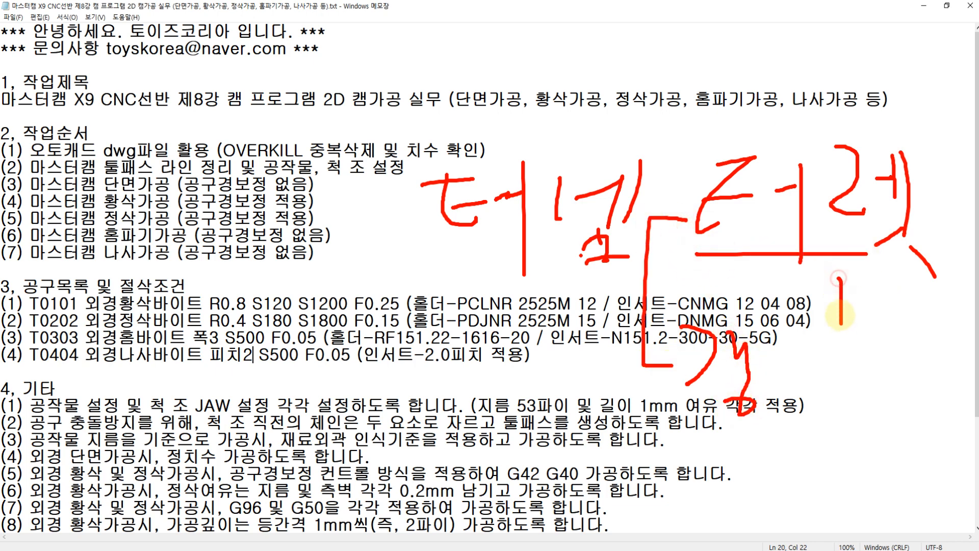
pyautogui.moveTo(845, 281)
pyautogui.mouseDown()
pyautogui.moveTo(843, 322)
pyautogui.moveTo(880, 323)
pyautogui.mouseUp()
pyautogui.moveTo(886, 341)
pyautogui.mouseDown()
pyautogui.moveTo(841, 347)
pyautogui.moveTo(897, 273)
pyautogui.moveTo(851, 360)
pyautogui.mouseUp()
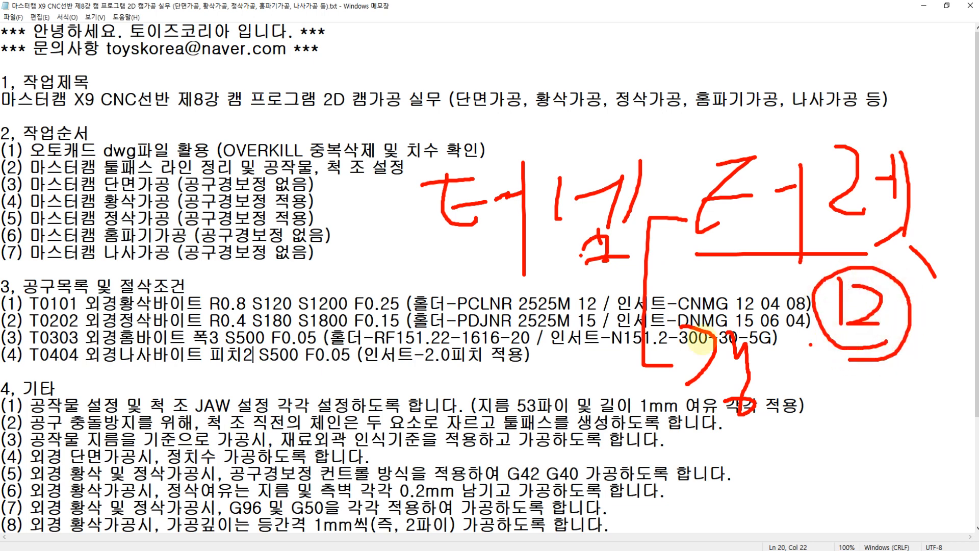
pyautogui.moveTo(113, 373)
pyautogui.mouseDown()
pyautogui.moveTo(102, 295)
pyautogui.moveTo(122, 352)
pyautogui.moveTo(111, 372)
pyautogui.mouseUp()
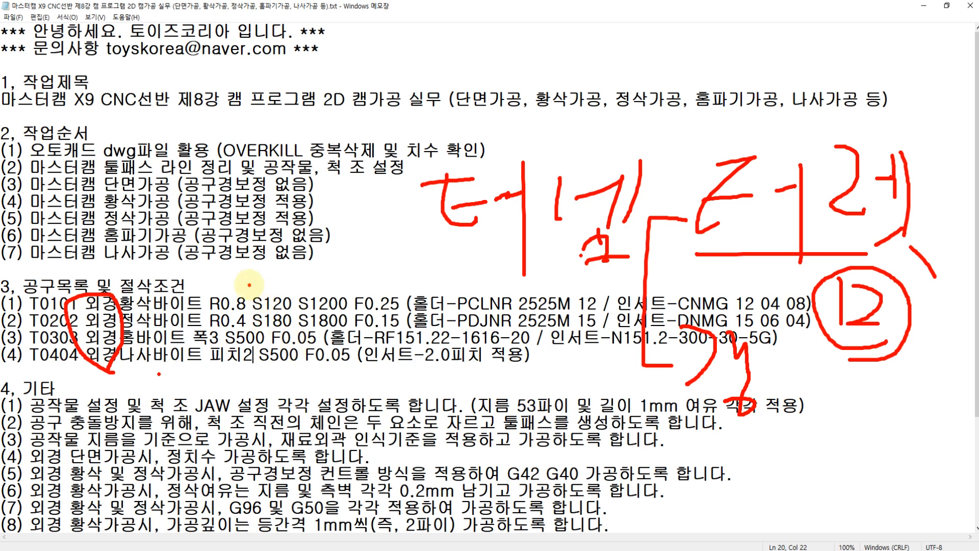
pyautogui.press('Escape')
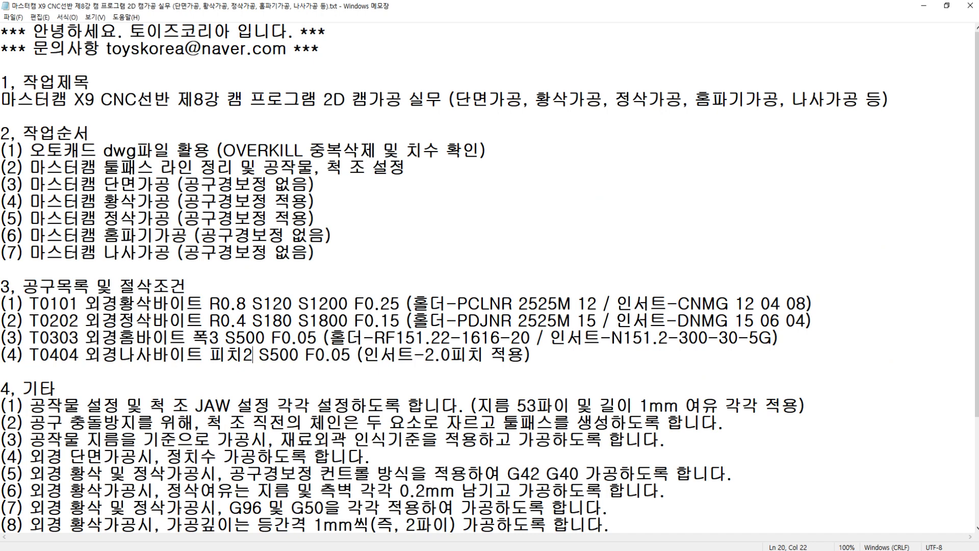
# Step: Switch to Mastercam and start a lathe Face toolpath for the shaft
pyautogui.hotkey('alt', 'Tab')
pyautogui.moveTo(499, 299); pyautogui.dragTo(509, 298, button='middle')
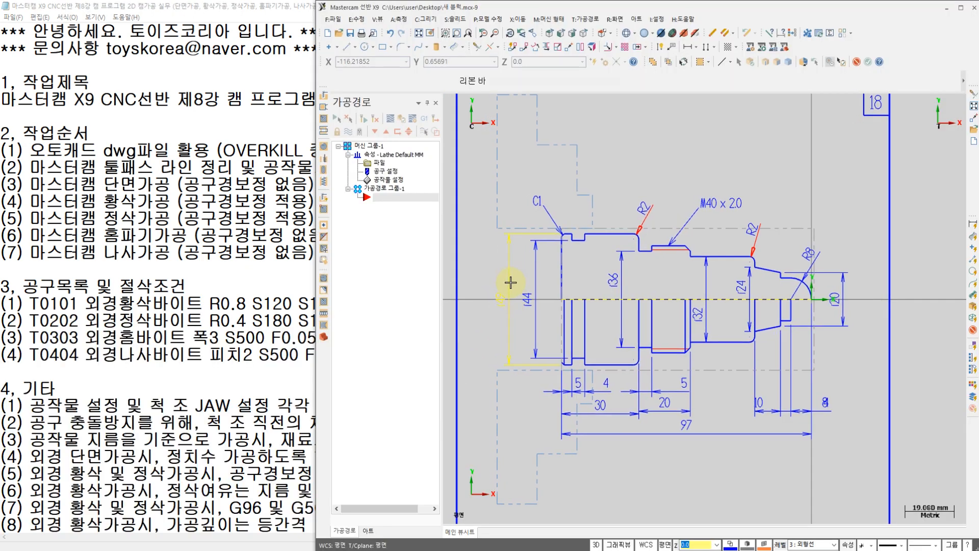
pyautogui.click(585, 20)
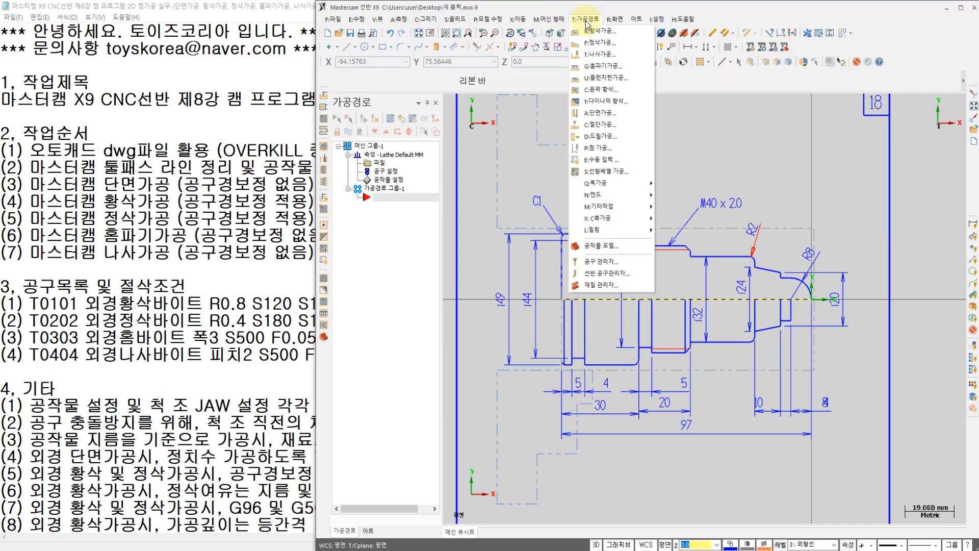
pyautogui.click(605, 114)
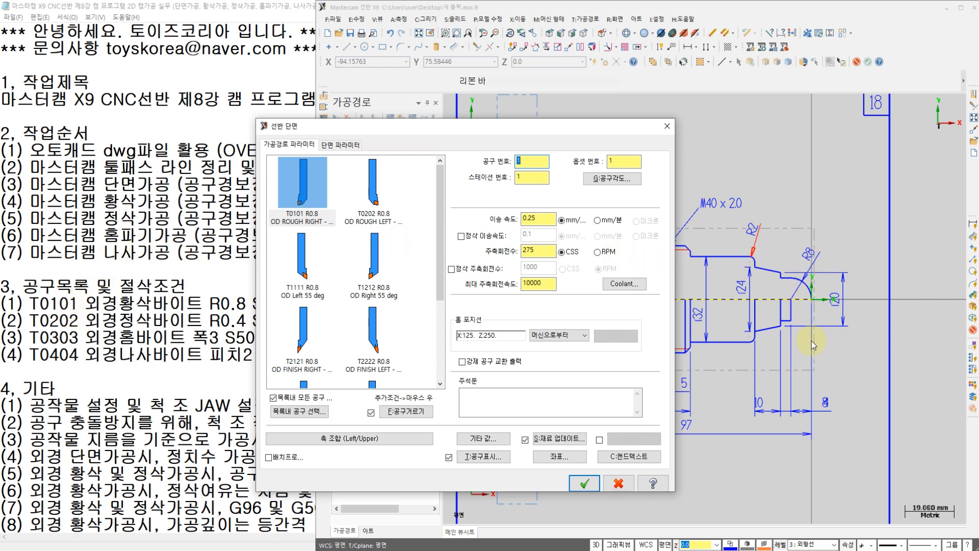
# Step: Edit the T0101 rough turning tool and load the PCLNR 2525M 12 holder for it
pyautogui.click(304, 196)
pyautogui.doubleClick(303, 195)
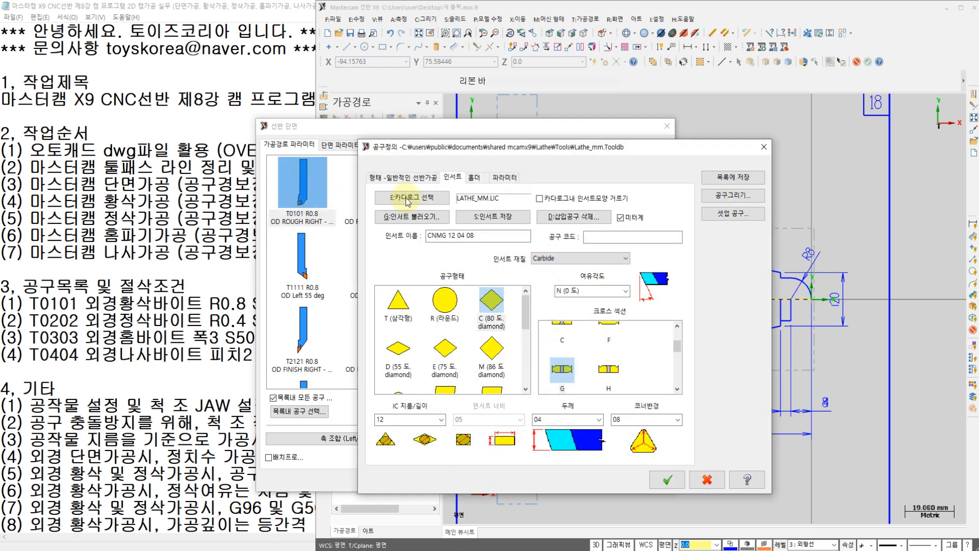
pyautogui.click(475, 177)
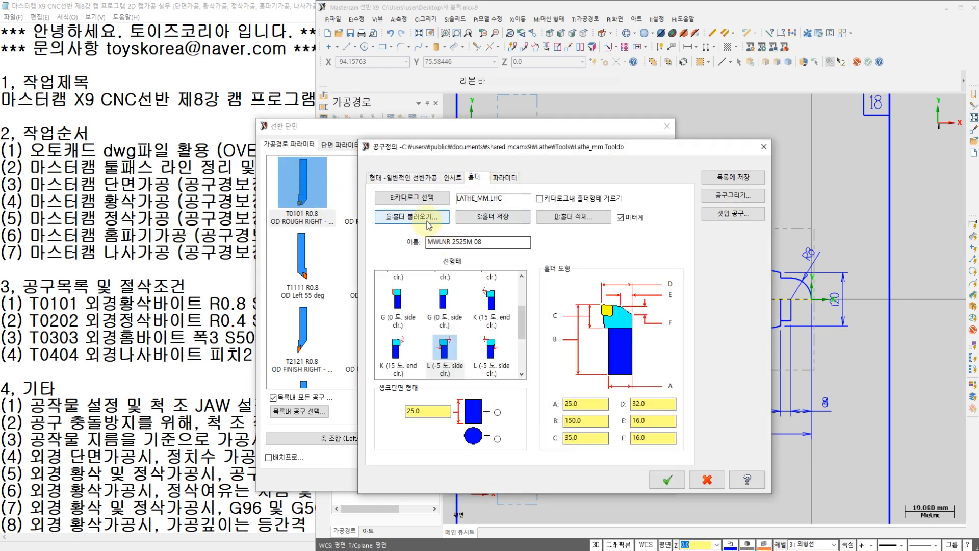
pyautogui.click(432, 218)
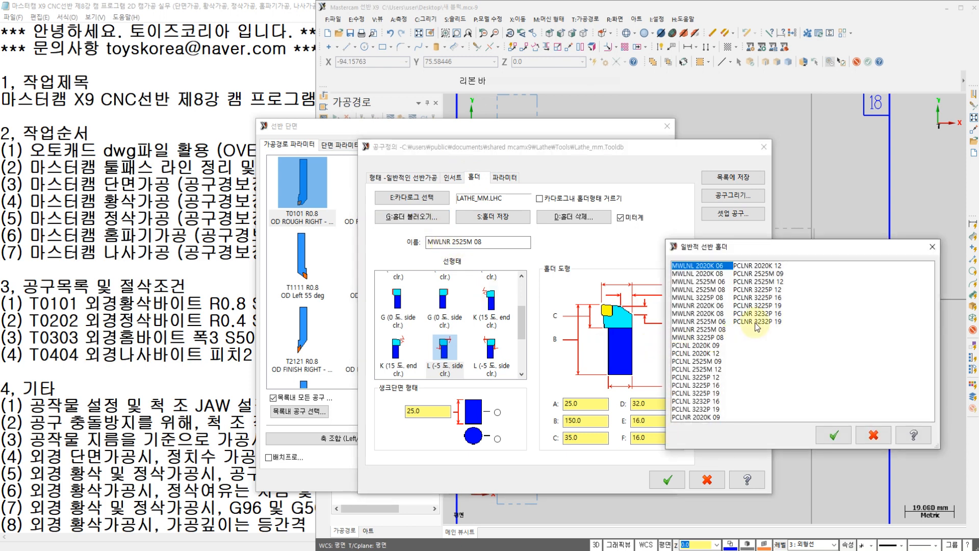
pyautogui.click(764, 282)
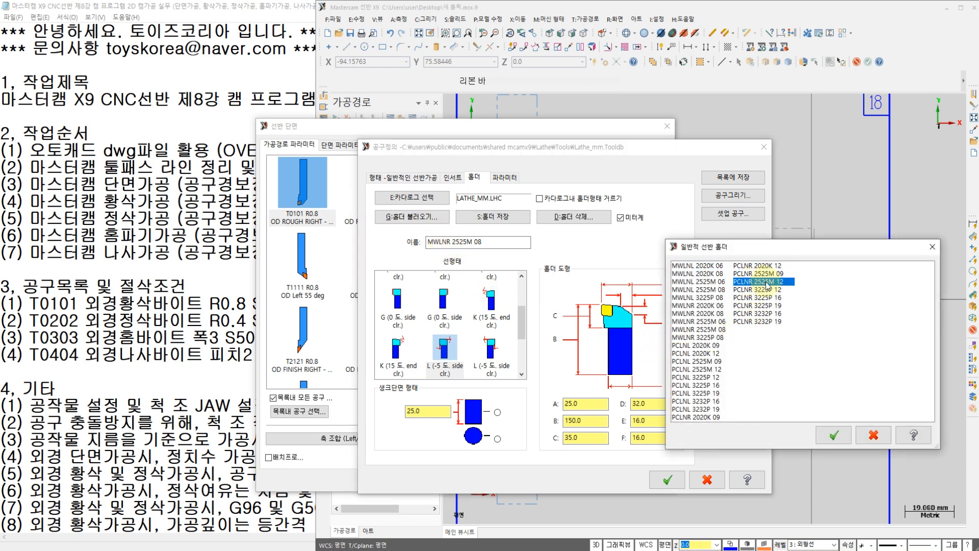
pyautogui.click(834, 435)
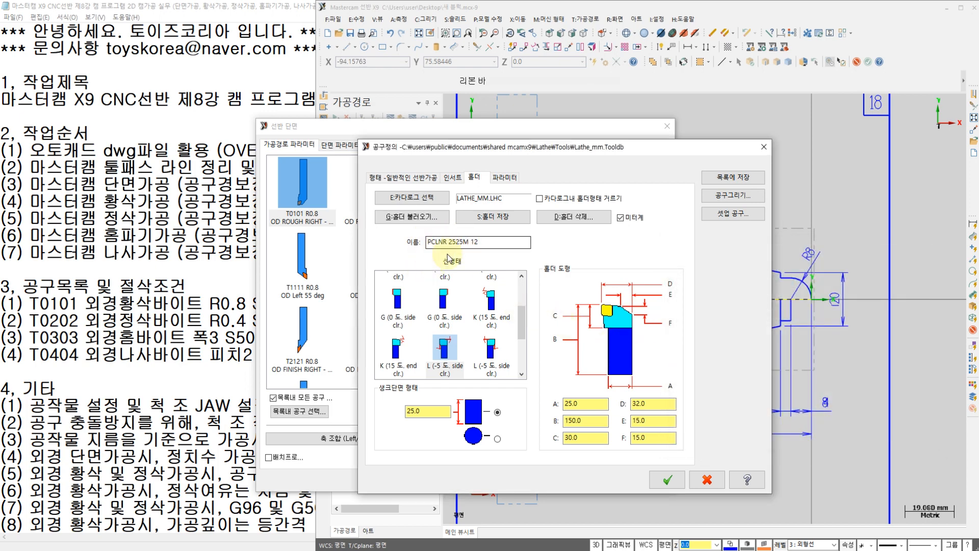
pyautogui.moveTo(591, 227)
pyautogui.mouseDown()
pyautogui.moveTo(605, 241)
pyautogui.moveTo(595, 263)
pyautogui.moveTo(635, 285)
pyautogui.moveTo(641, 263)
pyautogui.moveTo(662, 293)
pyautogui.mouseUp()
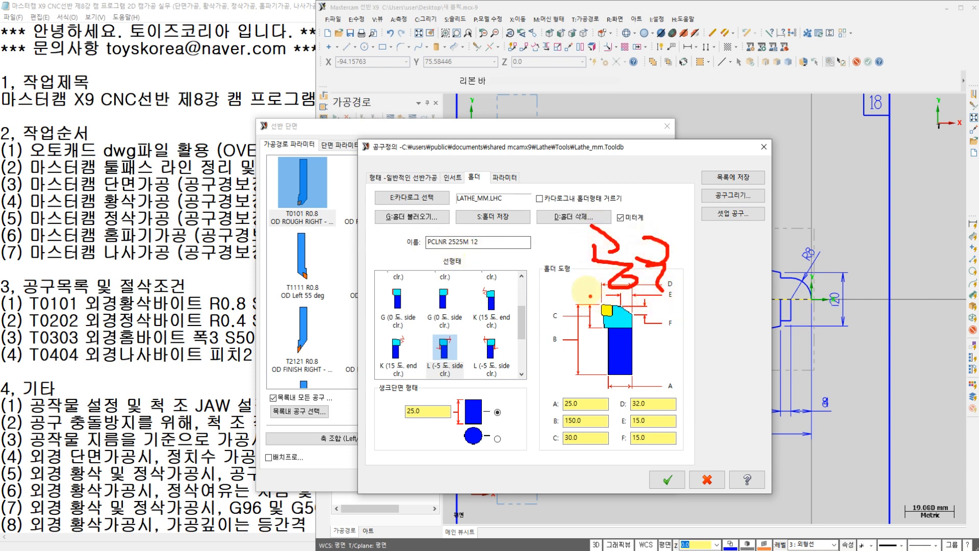
pyautogui.moveTo(686, 261)
pyautogui.mouseDown()
pyautogui.moveTo(724, 268)
pyautogui.moveTo(714, 285)
pyautogui.mouseUp()
pyautogui.moveTo(777, 245)
pyautogui.mouseDown()
pyautogui.moveTo(784, 284)
pyautogui.moveTo(820, 285)
pyautogui.mouseUp()
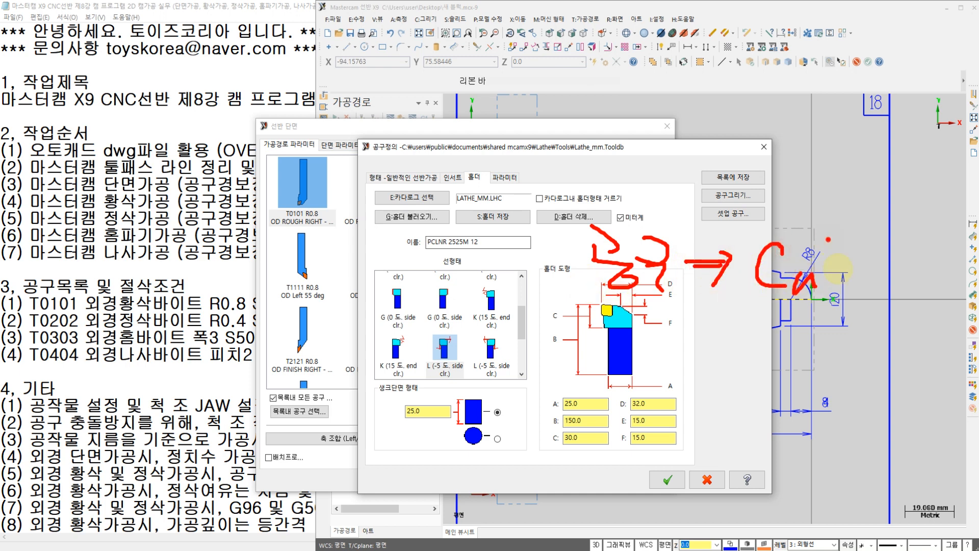
pyautogui.moveTo(828, 238); pyautogui.dragTo(835, 288)
pyautogui.moveTo(811, 273); pyautogui.dragTo(913, 264)
pyautogui.moveTo(775, 305)
pyautogui.mouseDown()
pyautogui.moveTo(899, 306)
pyautogui.moveTo(895, 278)
pyautogui.moveTo(762, 236)
pyautogui.moveTo(749, 296)
pyautogui.moveTo(678, 367)
pyautogui.mouseUp()
pyautogui.moveTo(720, 314); pyautogui.dragTo(750, 319)
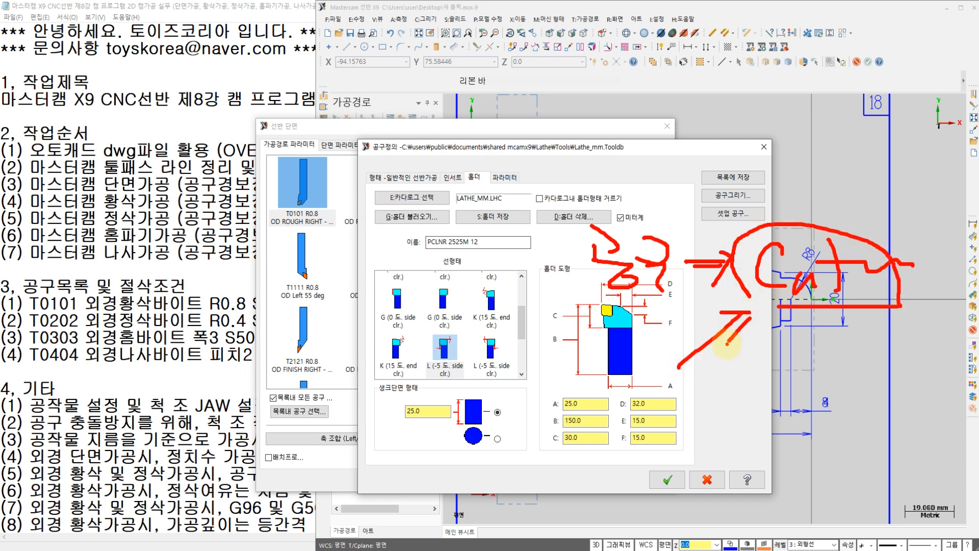
pyautogui.moveTo(437, 252)
pyautogui.mouseDown()
pyautogui.moveTo(419, 245)
pyautogui.moveTo(453, 244)
pyautogui.moveTo(481, 302)
pyautogui.moveTo(476, 317)
pyautogui.mouseUp()
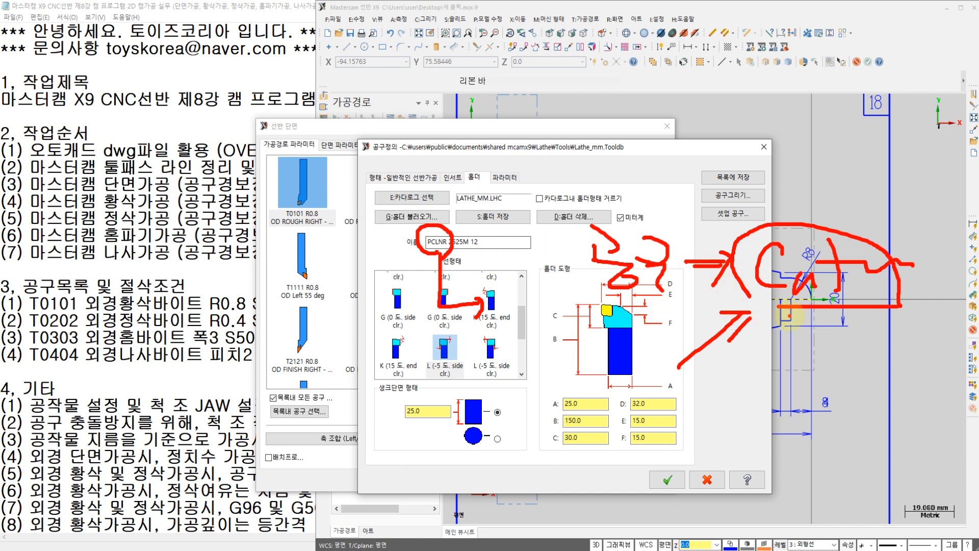
pyautogui.moveTo(791, 316)
pyautogui.mouseDown()
pyautogui.moveTo(872, 209)
pyautogui.moveTo(760, 334)
pyautogui.mouseUp()
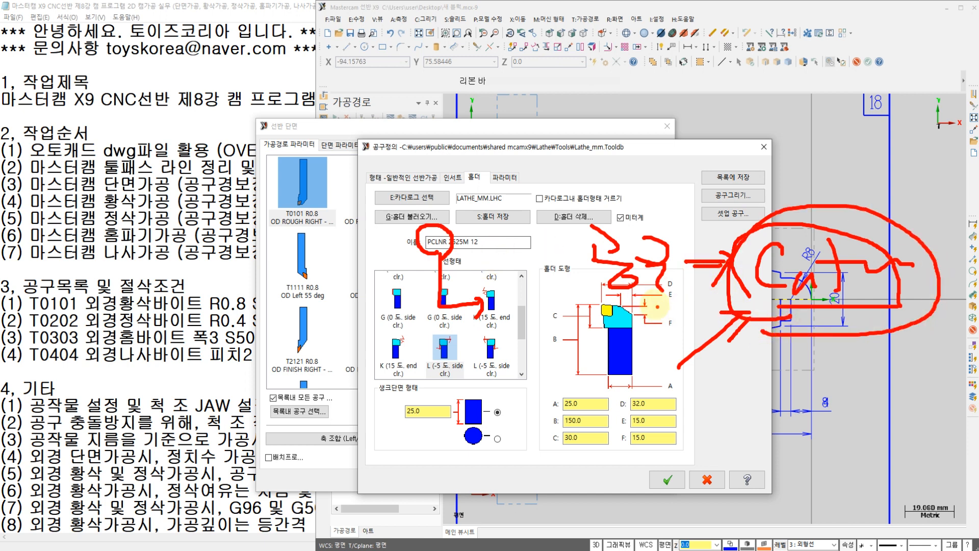
pyautogui.moveTo(563, 352)
pyautogui.mouseDown()
pyautogui.moveTo(550, 359)
pyautogui.moveTo(645, 349)
pyautogui.moveTo(561, 384)
pyautogui.moveTo(607, 405)
pyautogui.moveTo(601, 414)
pyautogui.mouseUp()
pyautogui.moveTo(628, 418)
pyautogui.mouseDown()
pyautogui.moveTo(614, 442)
pyautogui.moveTo(652, 421)
pyautogui.mouseUp()
pyautogui.moveTo(717, 389)
pyautogui.mouseDown()
pyautogui.moveTo(825, 408)
pyautogui.moveTo(716, 492)
pyautogui.moveTo(706, 412)
pyautogui.mouseUp()
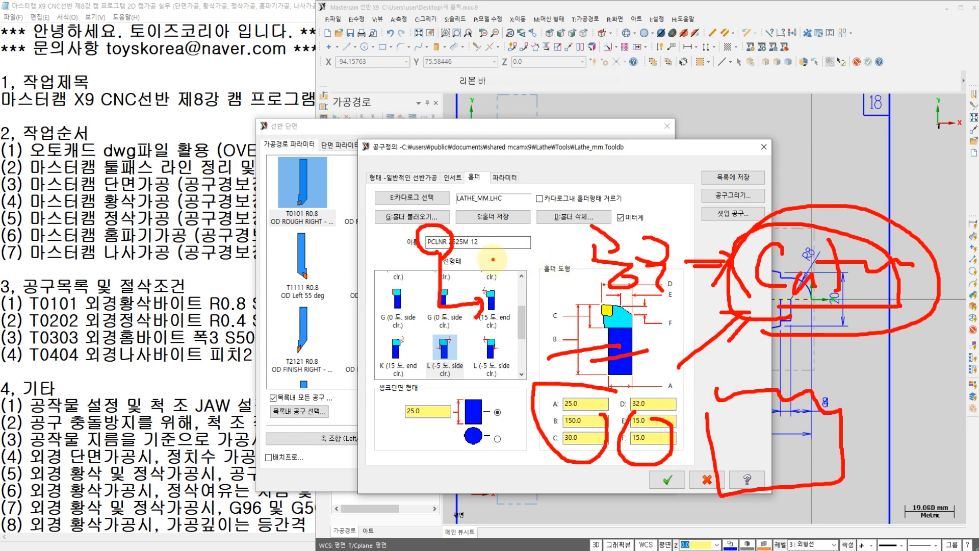
pyautogui.press('Escape')
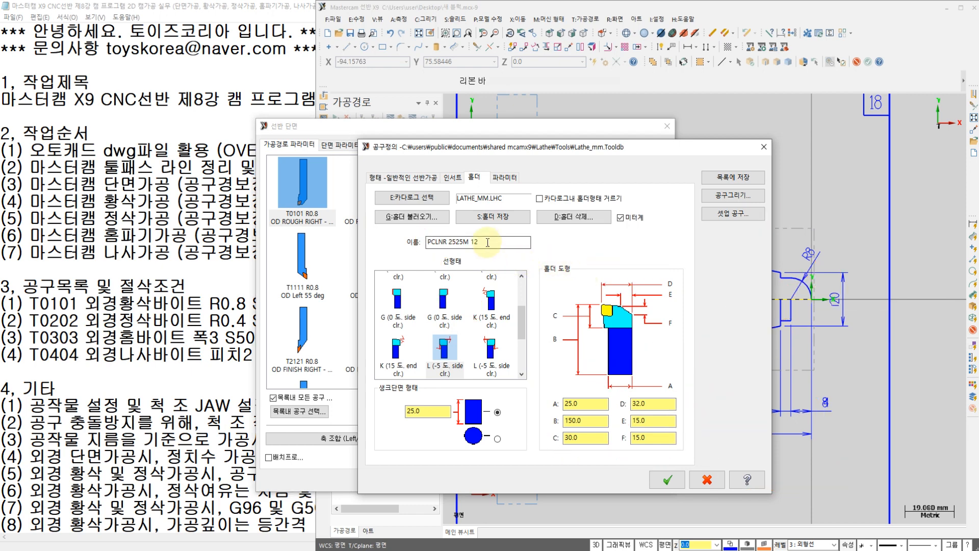
# Step: Accept the T0101 tool definition and set the facing spindle speed to 120 CSS with a maximum of 1200
pyautogui.click(453, 177)
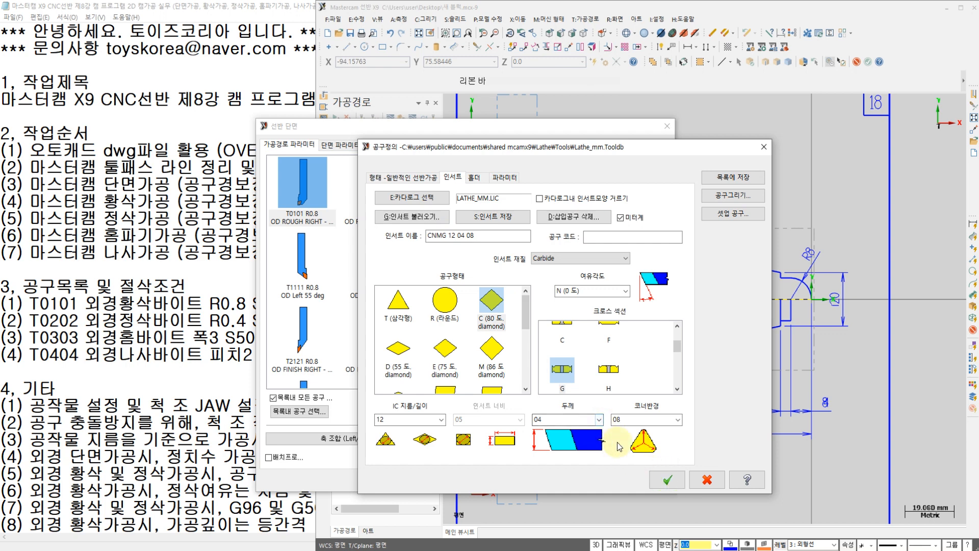
pyautogui.click(668, 479)
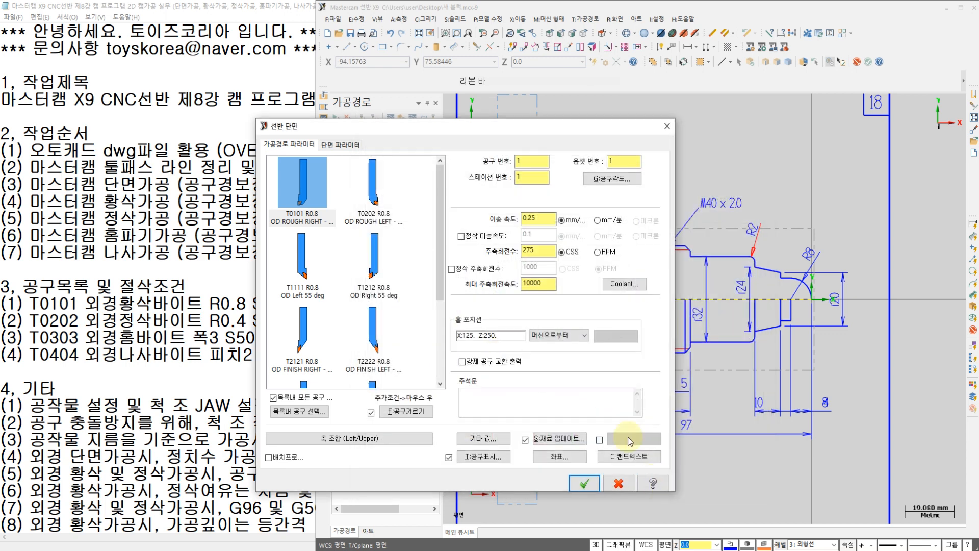
pyautogui.click(538, 219)
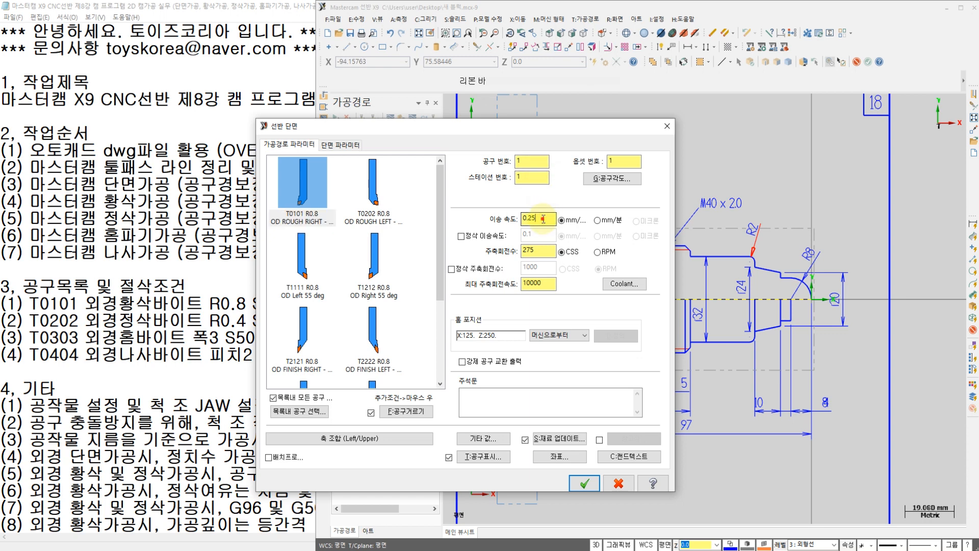
pyautogui.doubleClick(535, 250)
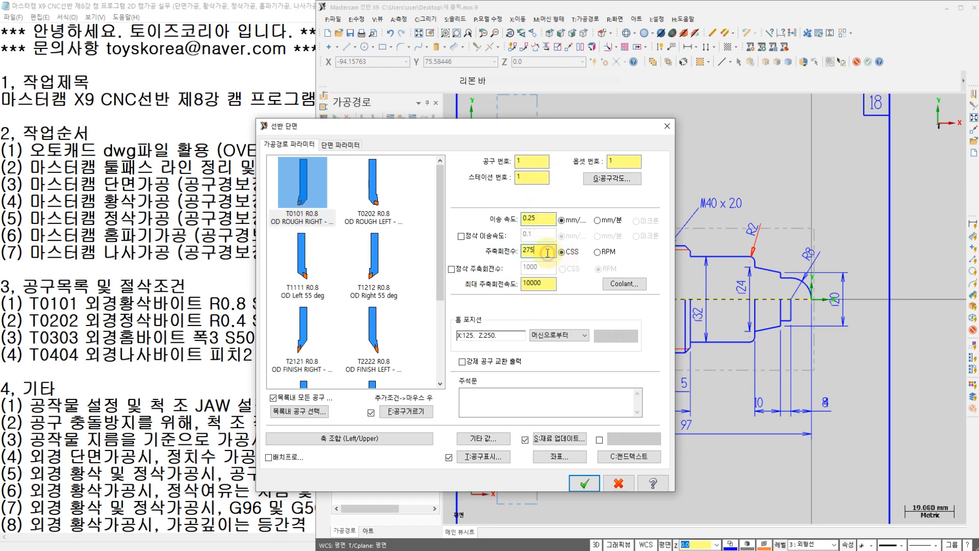
pyautogui.write('100')
pyautogui.doubleClick(549, 255)
pyautogui.write('120')
pyautogui.doubleClick(533, 283)
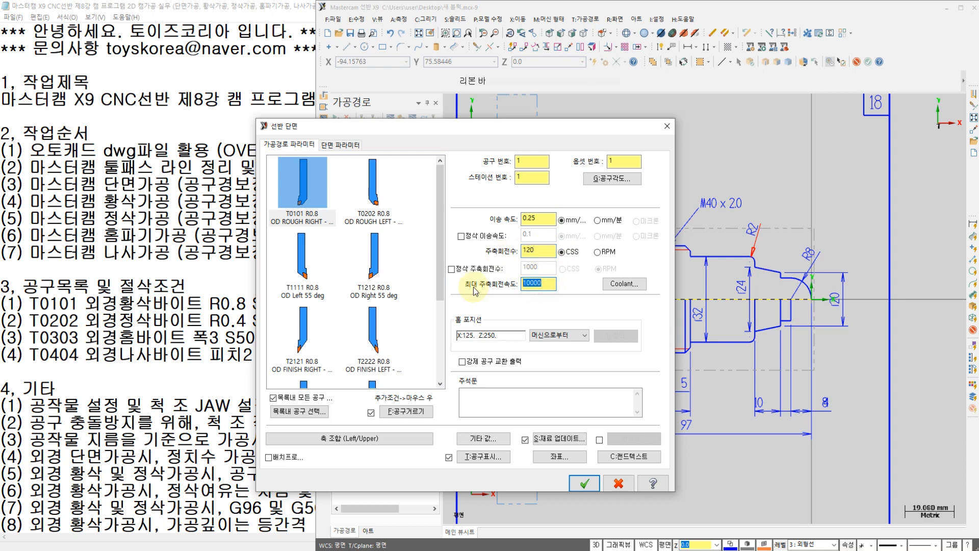
pyautogui.write('1200')
# Step: Enable flood coolant for the facing operation
pyautogui.click(624, 284)
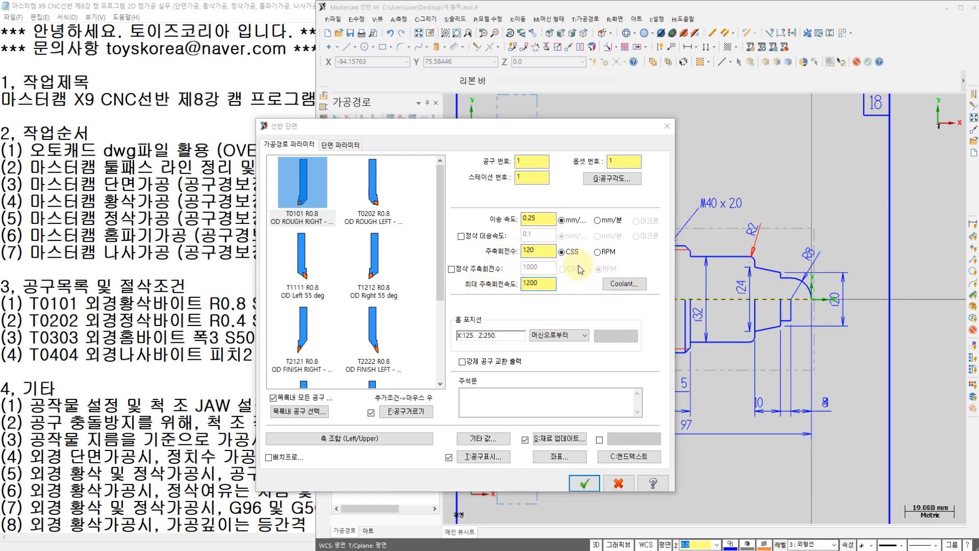
pyautogui.click(398, 238)
pyautogui.click(401, 247)
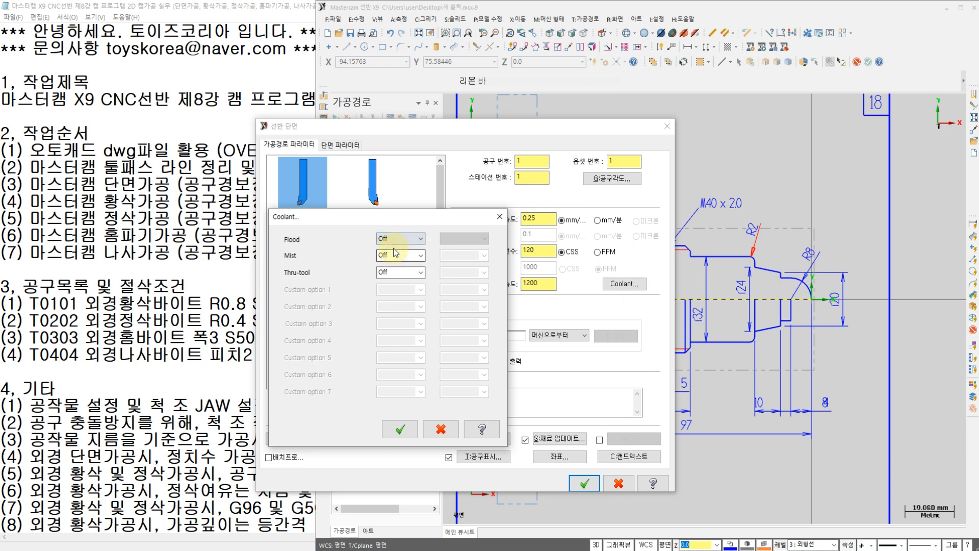
pyautogui.click(398, 240)
pyautogui.click(400, 247)
pyautogui.click(400, 429)
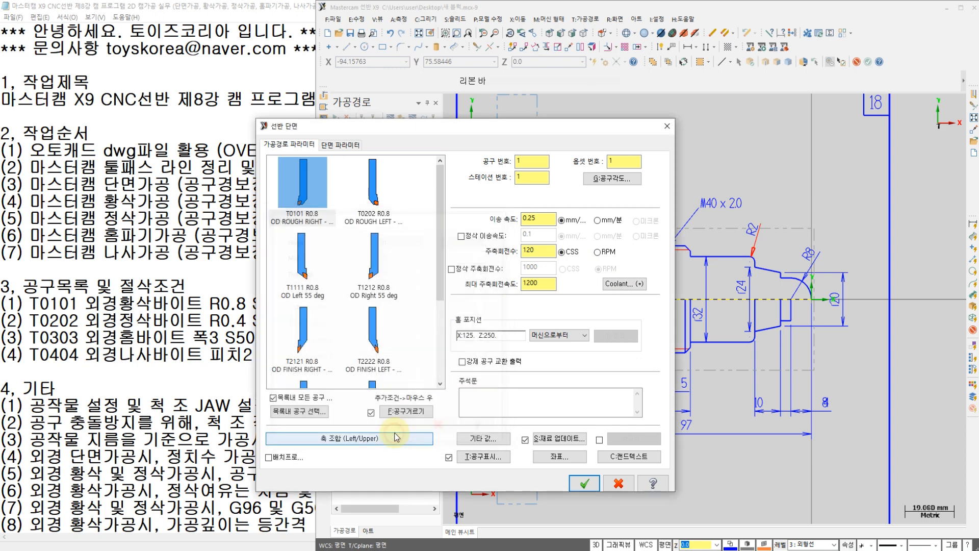
# Step: Set the facing overcut amount to 1.0 and the finish Z to 0.0, and accept the Face toolpath
pyautogui.click(335, 152)
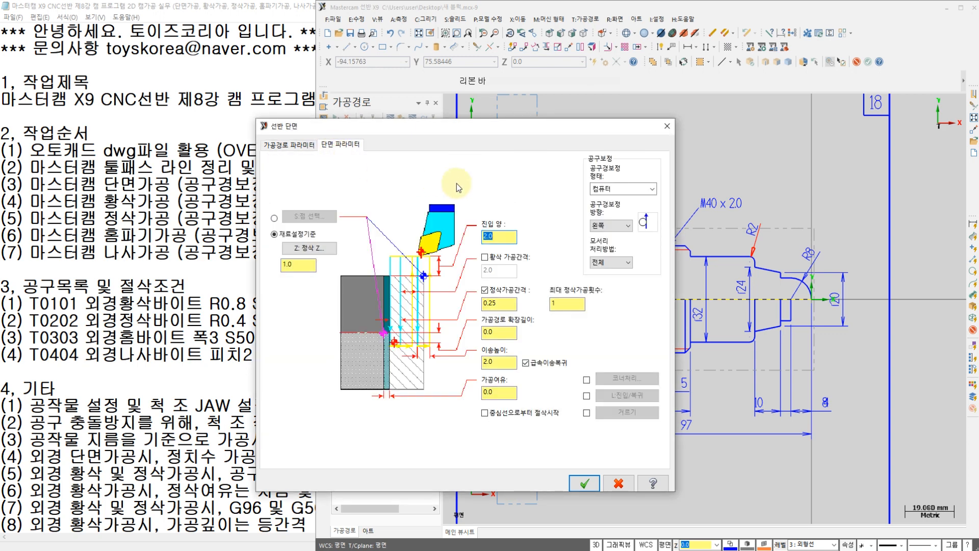
pyautogui.doubleClick(500, 332)
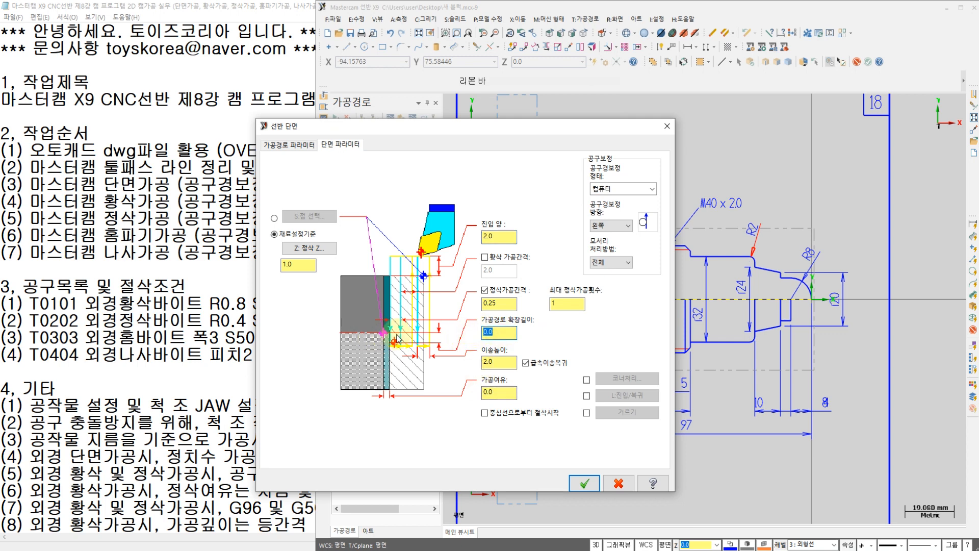
pyautogui.write('1')
pyautogui.click(299, 264)
pyautogui.press('Return')
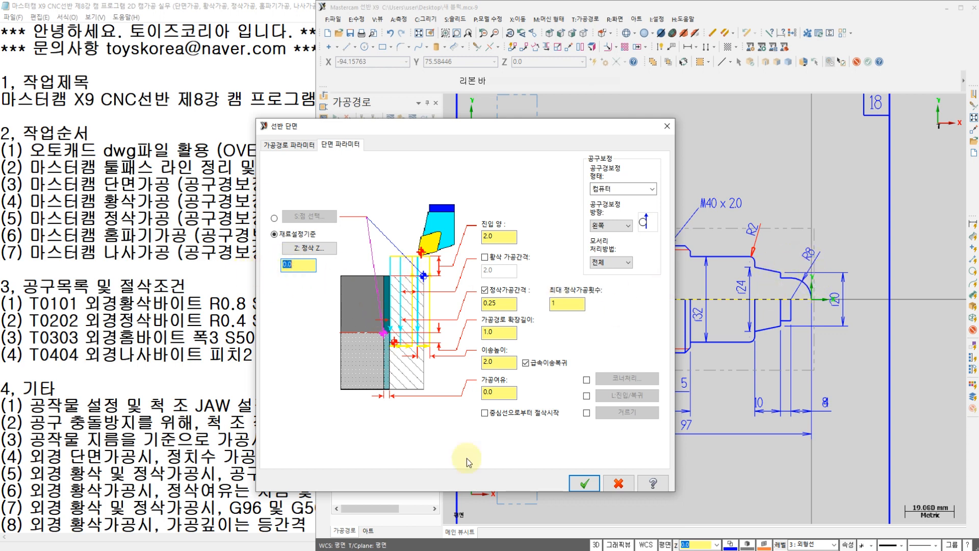
pyautogui.click(585, 483)
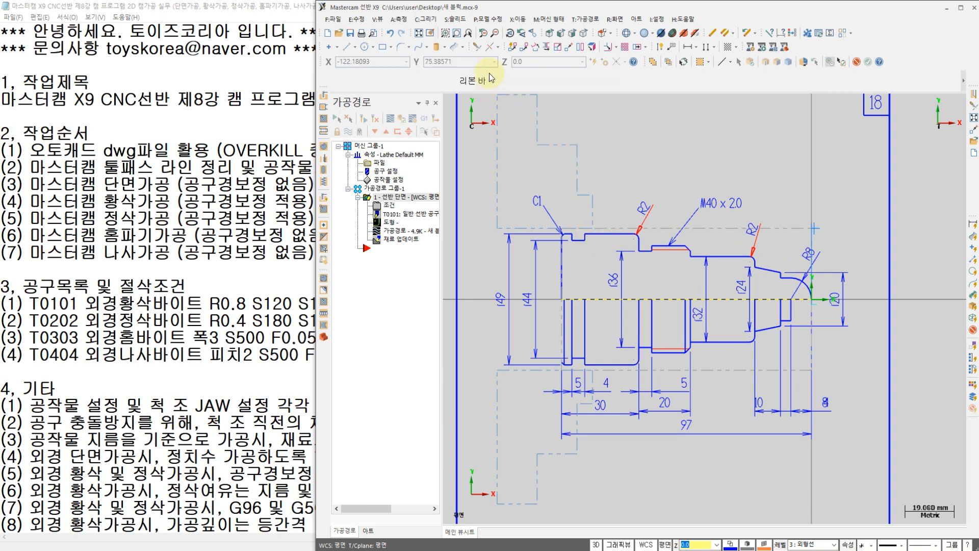
# Step: Break the upper line of the 49 mm diameter in two near its middle, just ahead of the chuck jaws
pyautogui.click(489, 48)
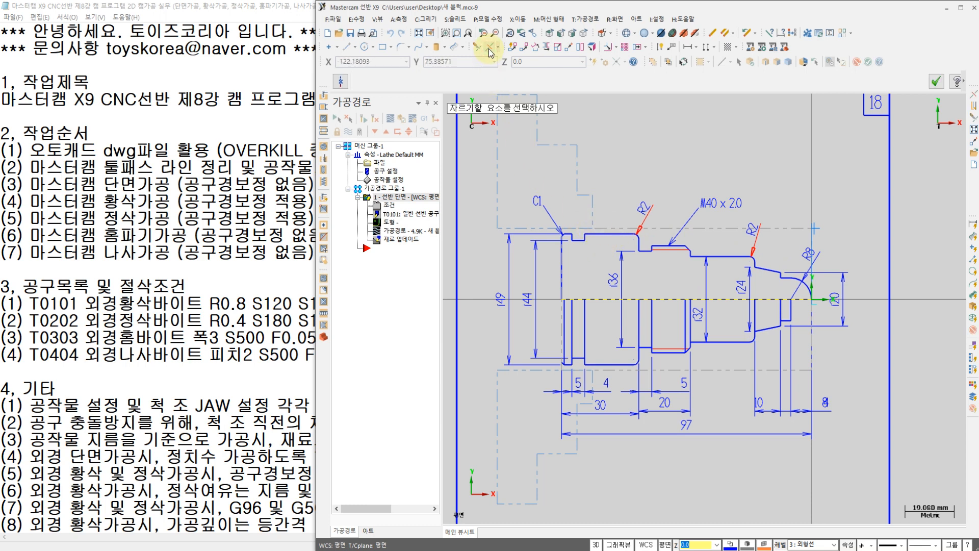
pyautogui.click(605, 235)
pyautogui.click(618, 235)
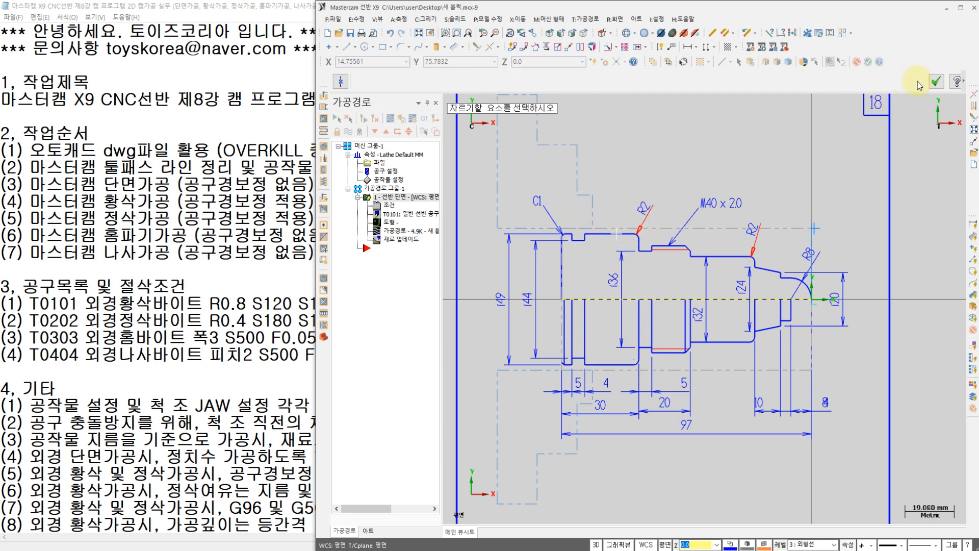
pyautogui.click(936, 81)
# Step: Start a Rough toolpath and chain the upper outer profile from the R8 nose arc to the broken 49 mm diameter line
pyautogui.click(585, 19)
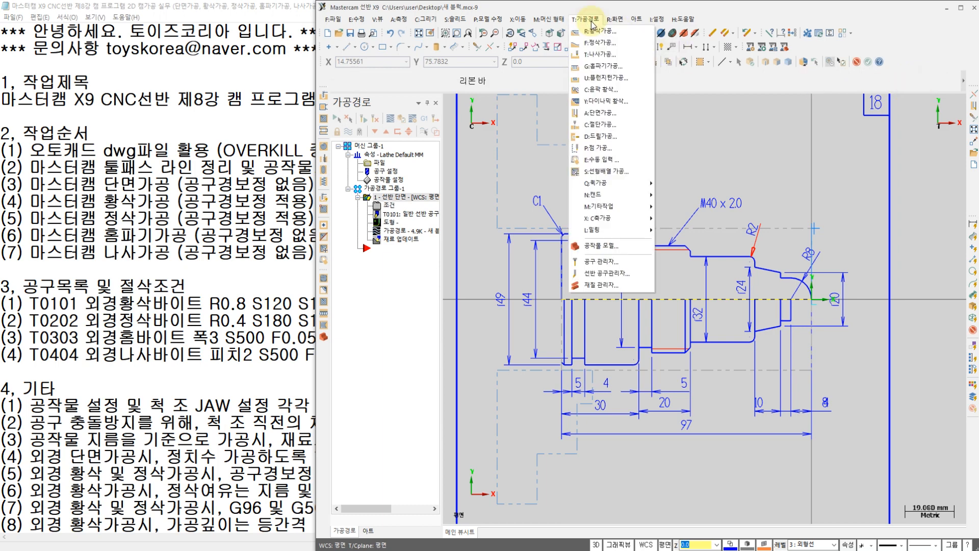
pyautogui.click(597, 34)
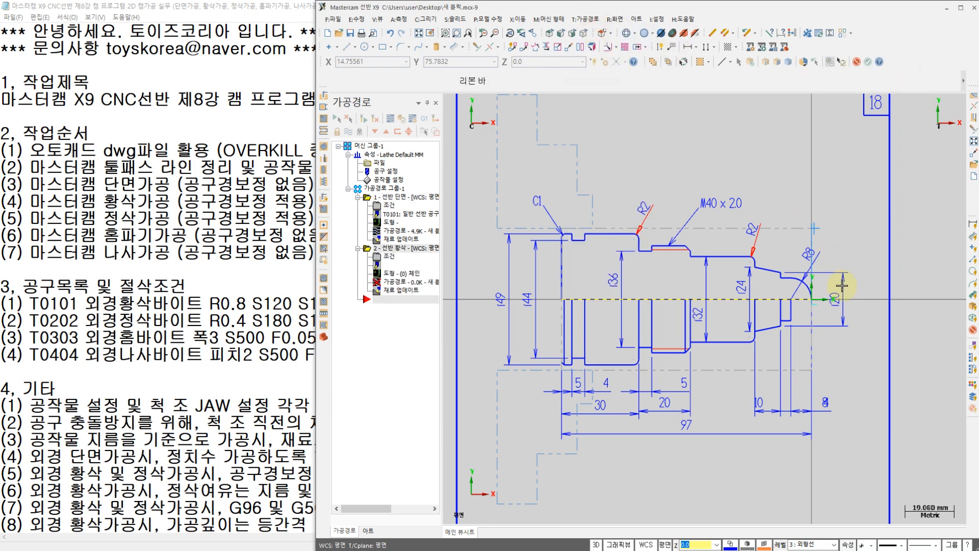
pyautogui.click(810, 294)
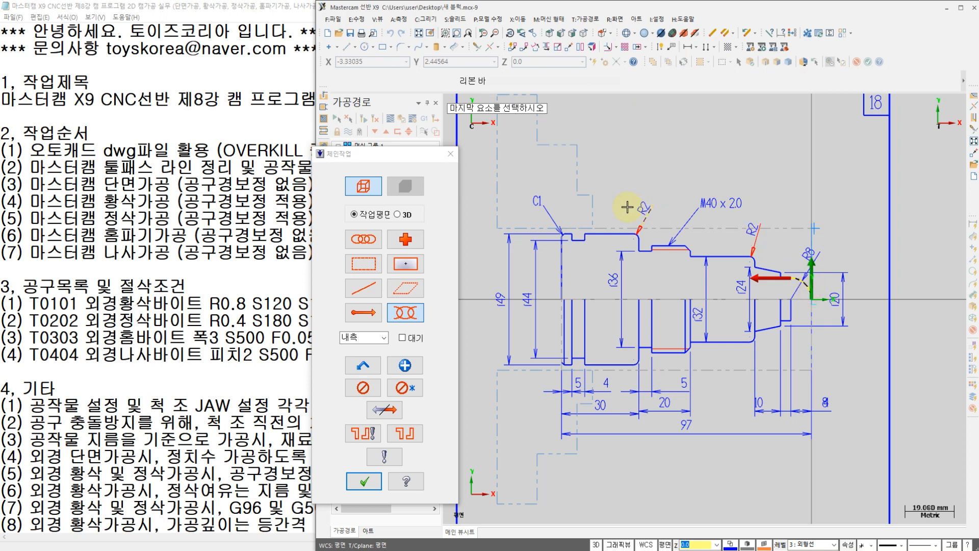
pyautogui.click(618, 235)
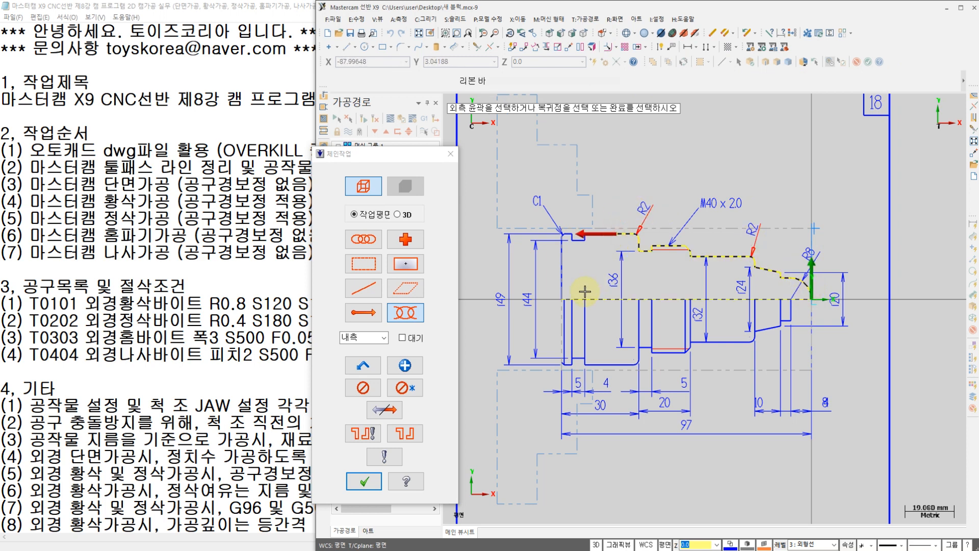
pyautogui.click(361, 482)
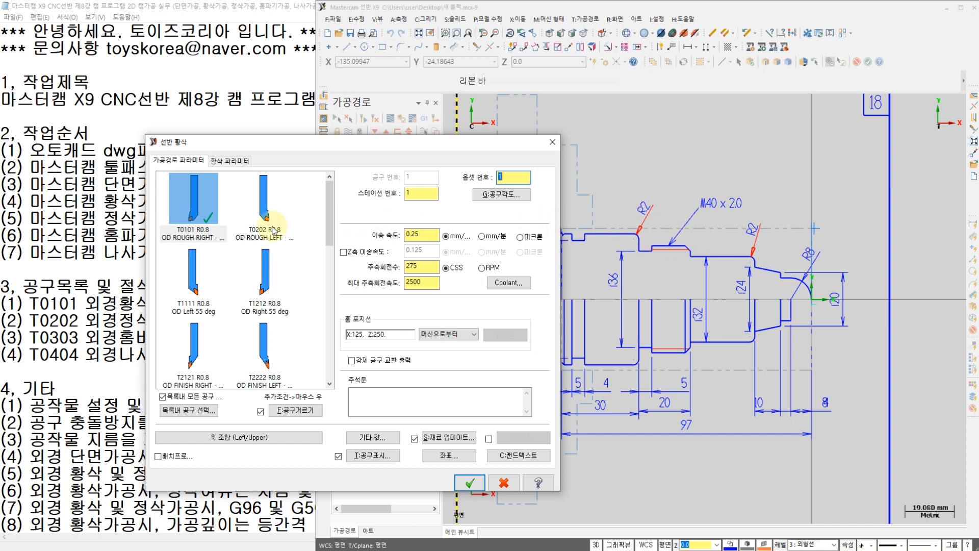
# Step: Choose tool T0101 for roughing and set the spindle speed to 120 CSS with a maximum of 1200
pyautogui.click(204, 198)
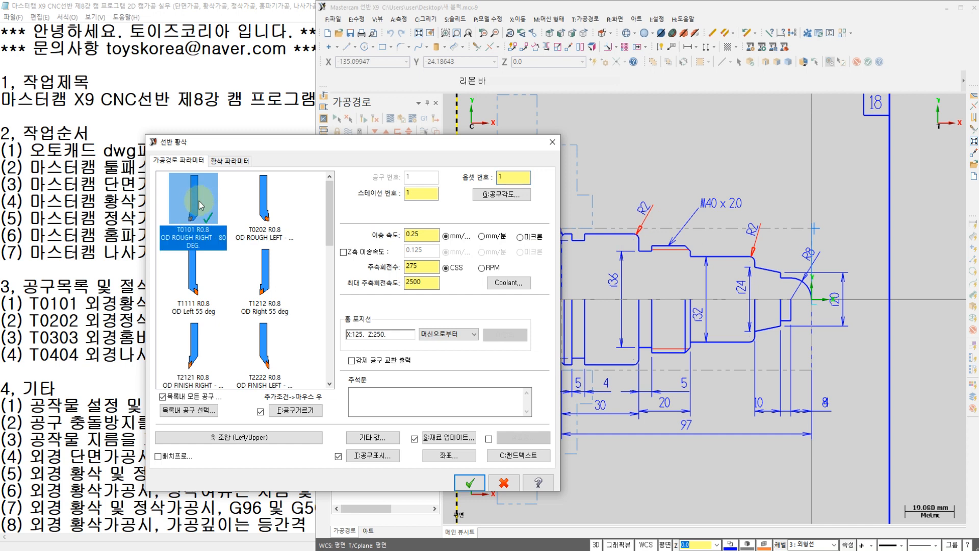
pyautogui.click(426, 233)
pyautogui.moveTo(428, 267); pyautogui.dragTo(352, 274)
pyautogui.write('12')
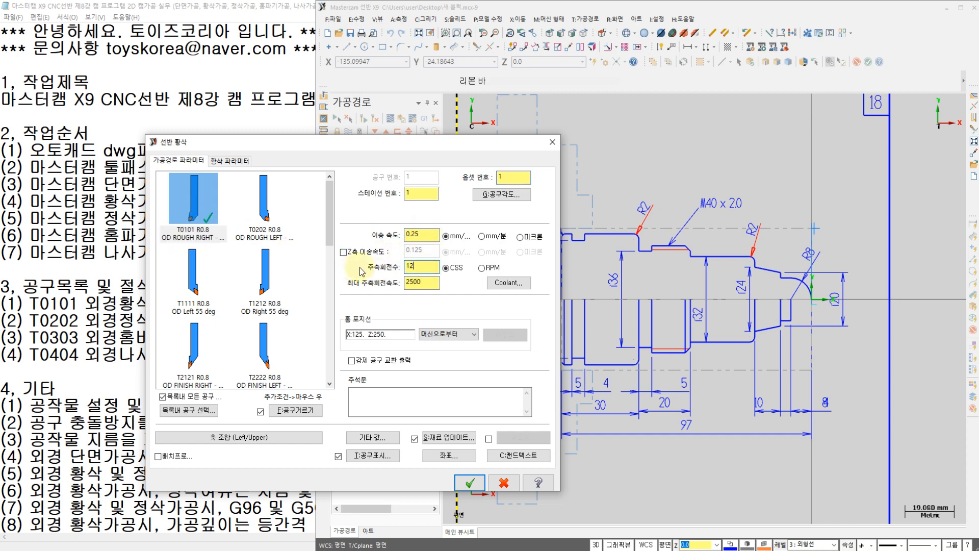
pyautogui.write('0')
pyautogui.press('Tab')
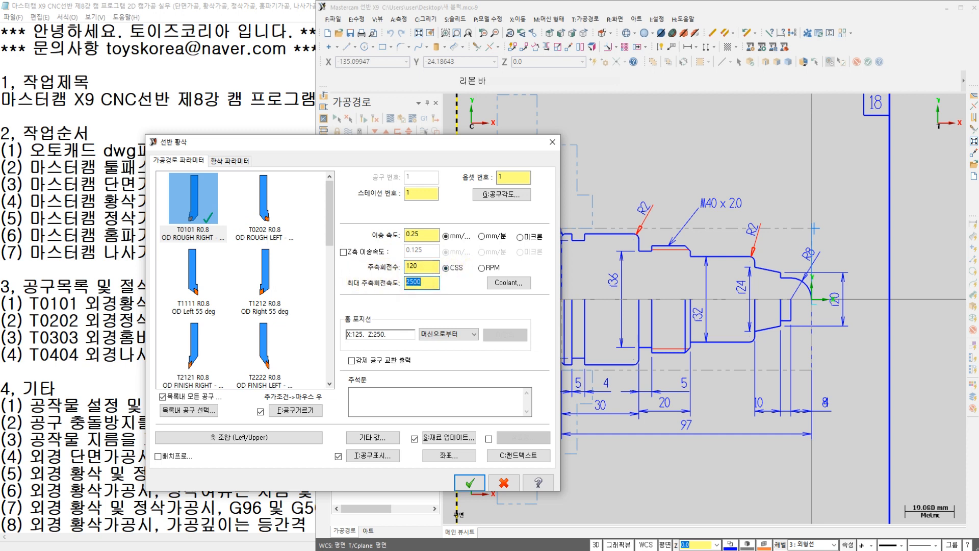
pyautogui.write('1200')
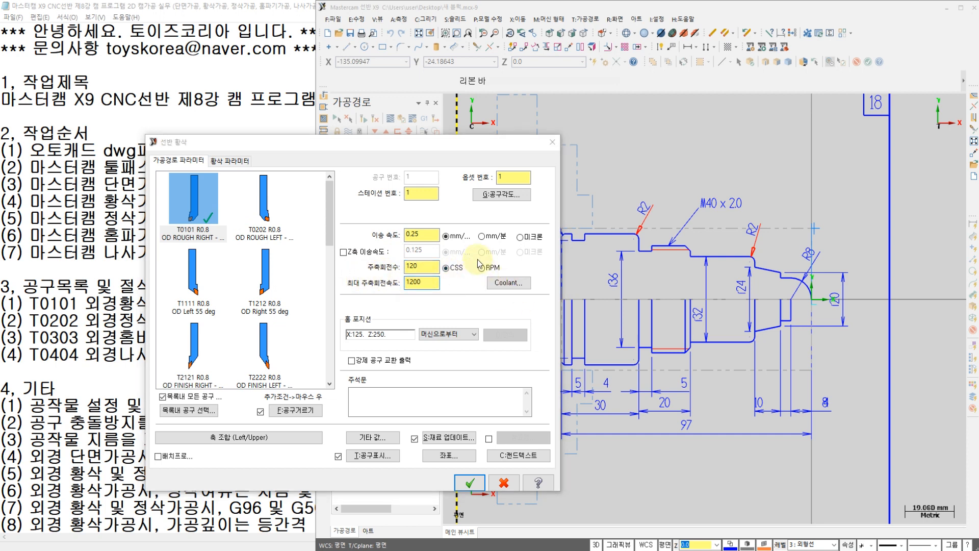
# Step: Enable flood coolant for the roughing operation and open its roughing parameters
pyautogui.click(509, 282)
pyautogui.click(401, 238)
pyautogui.click(393, 255)
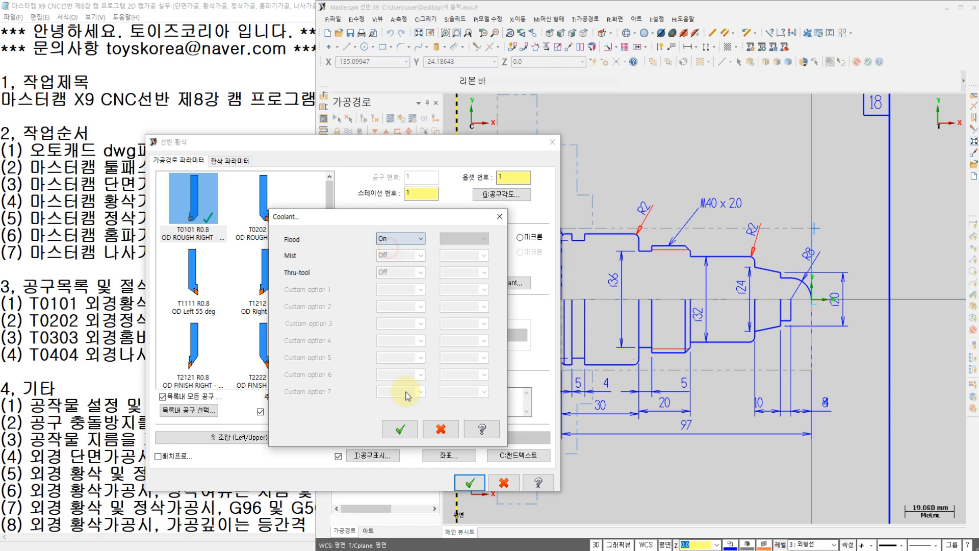
pyautogui.click(398, 430)
pyautogui.click(235, 161)
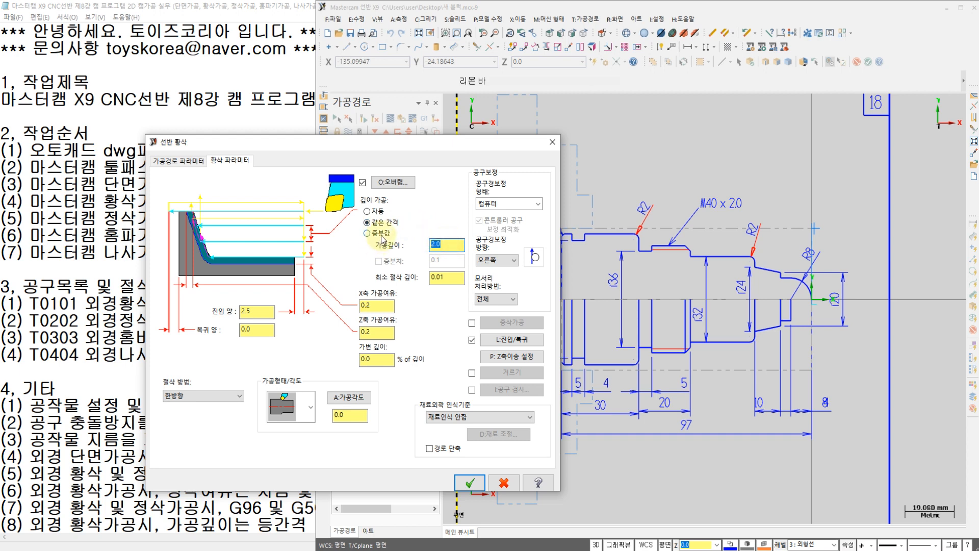
pyautogui.hotkey('ctrl', '2')
pyautogui.moveTo(433, 189)
pyautogui.mouseDown()
pyautogui.moveTo(449, 205)
pyautogui.moveTo(430, 278)
pyautogui.mouseUp()
pyautogui.moveTo(518, 184)
pyautogui.mouseDown()
pyautogui.moveTo(544, 187)
pyautogui.moveTo(558, 246)
pyautogui.mouseUp()
pyautogui.press('Escape')
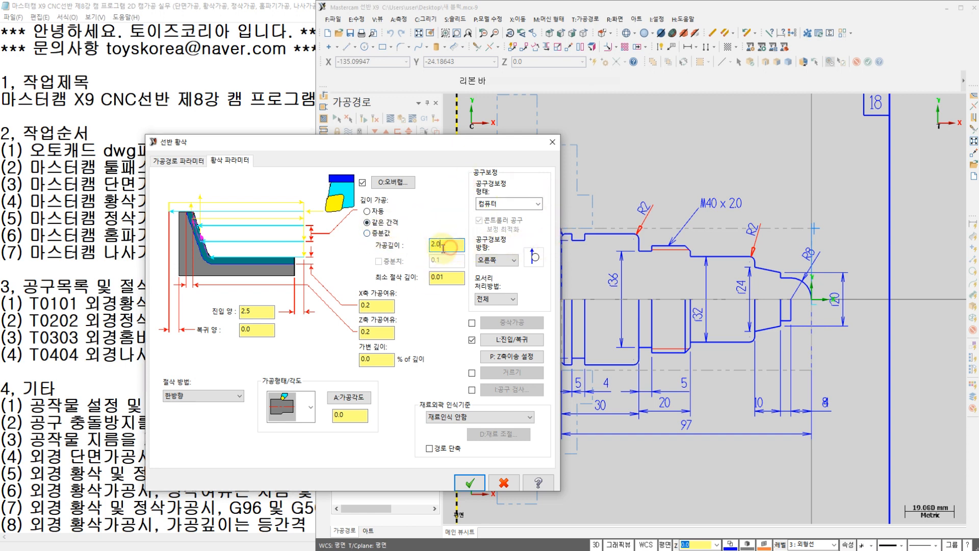
# Step: Set the roughing depth of cut to 1.0 and stock recognition to the stock setup's outer boundary, and accept the Rough toolpath
pyautogui.moveTo(443, 248); pyautogui.dragTo(368, 256)
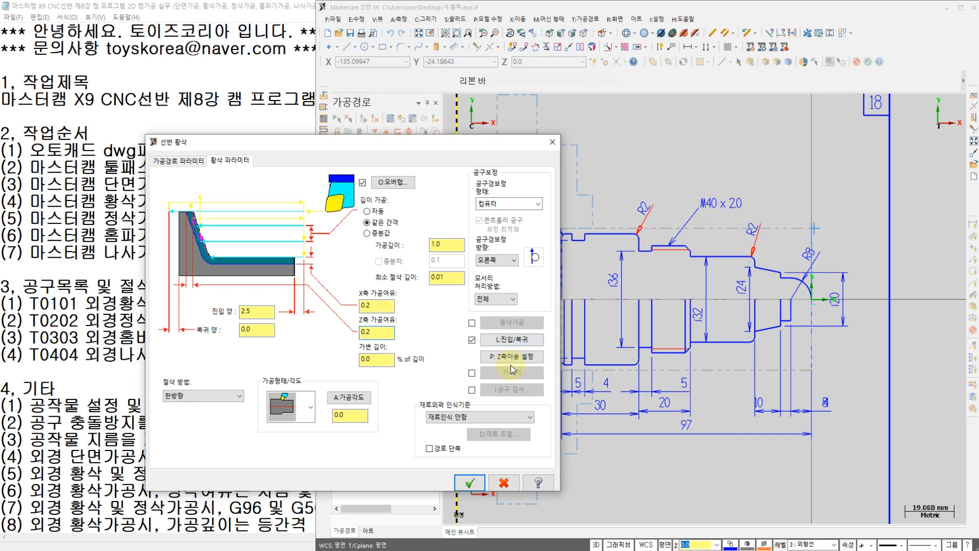
pyautogui.click(455, 416)
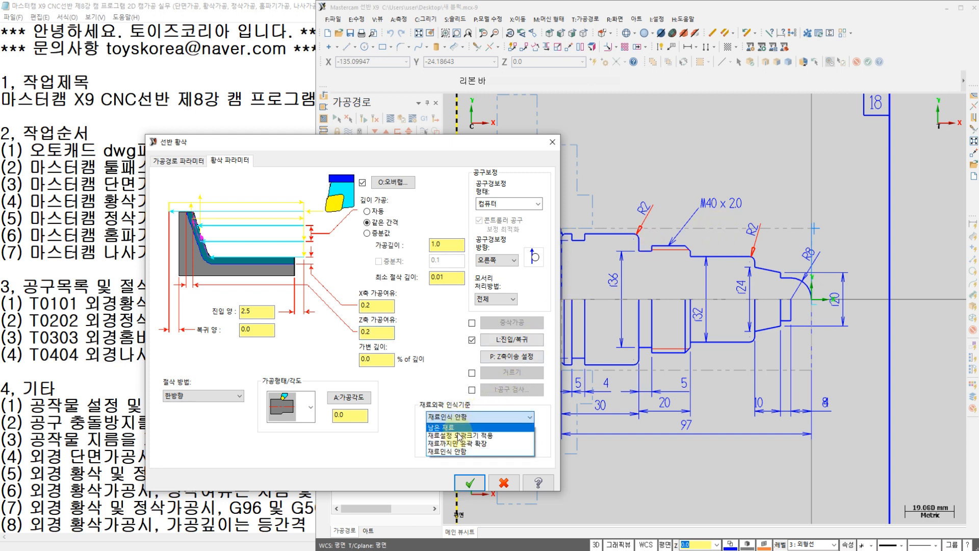
pyautogui.click(447, 436)
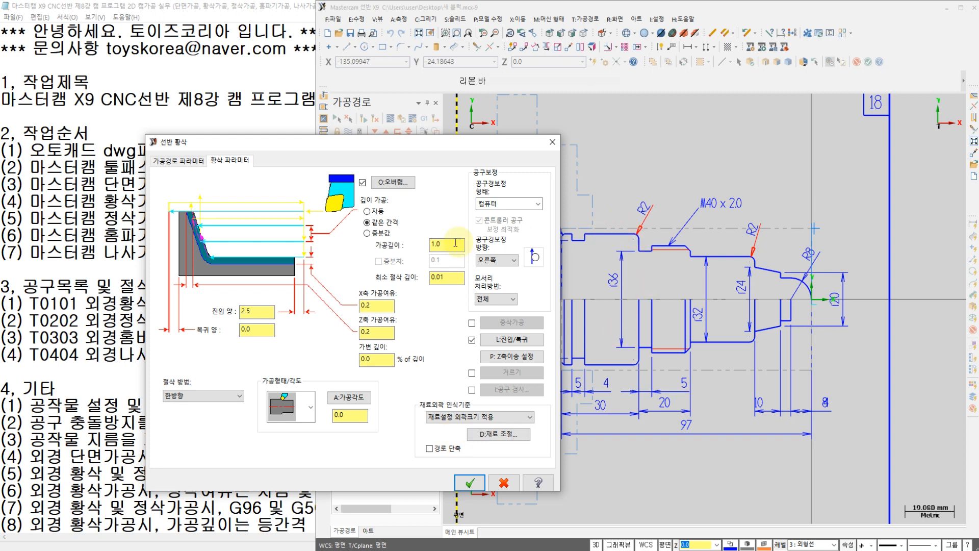
pyautogui.click(462, 417)
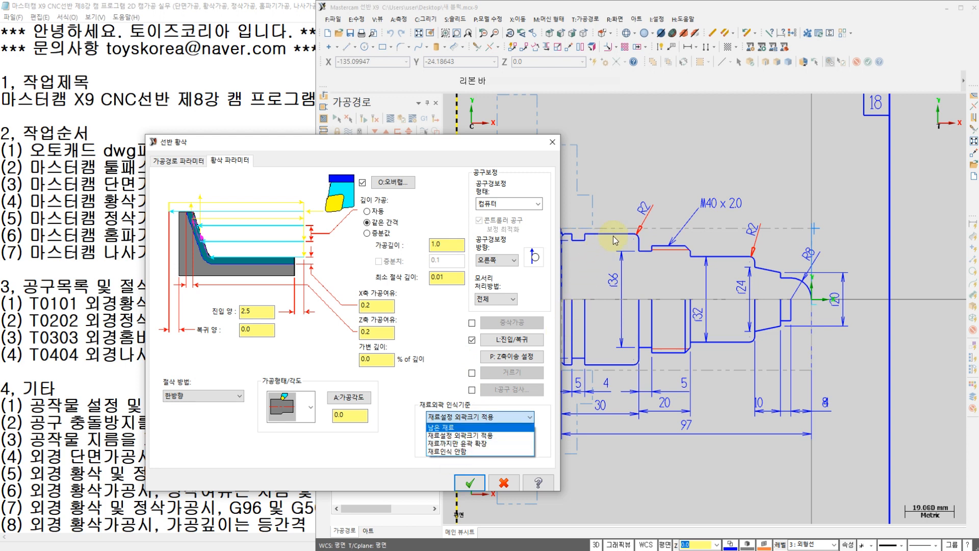
pyautogui.click(469, 436)
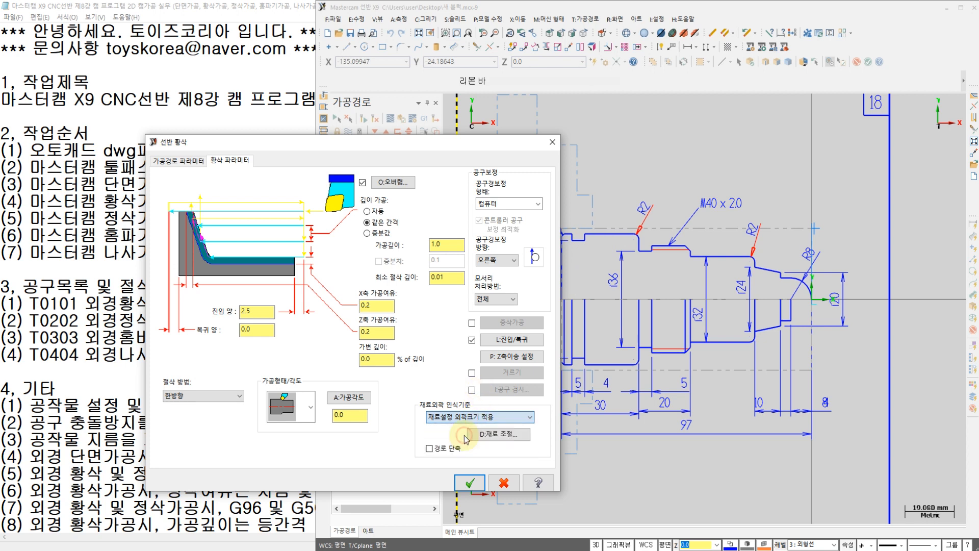
pyautogui.click(461, 419)
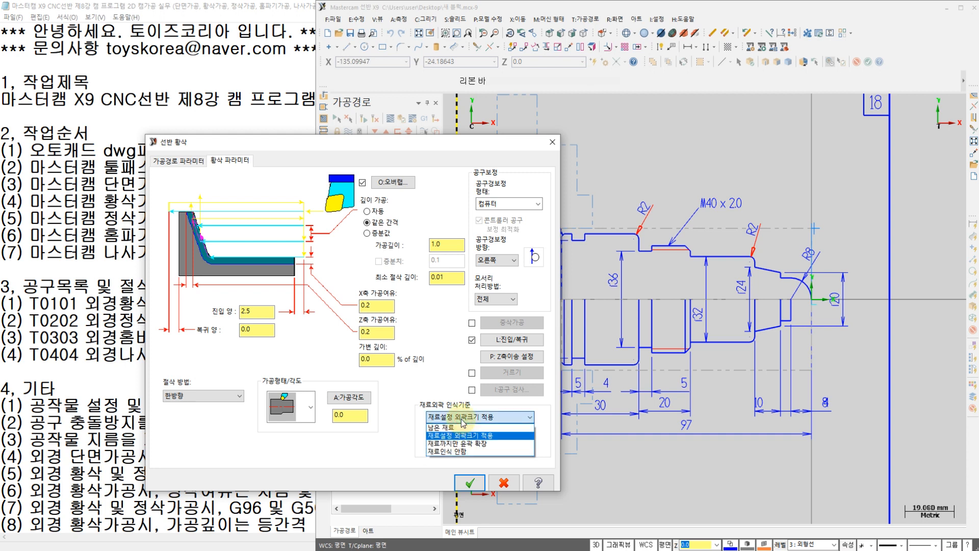
pyautogui.click(462, 419)
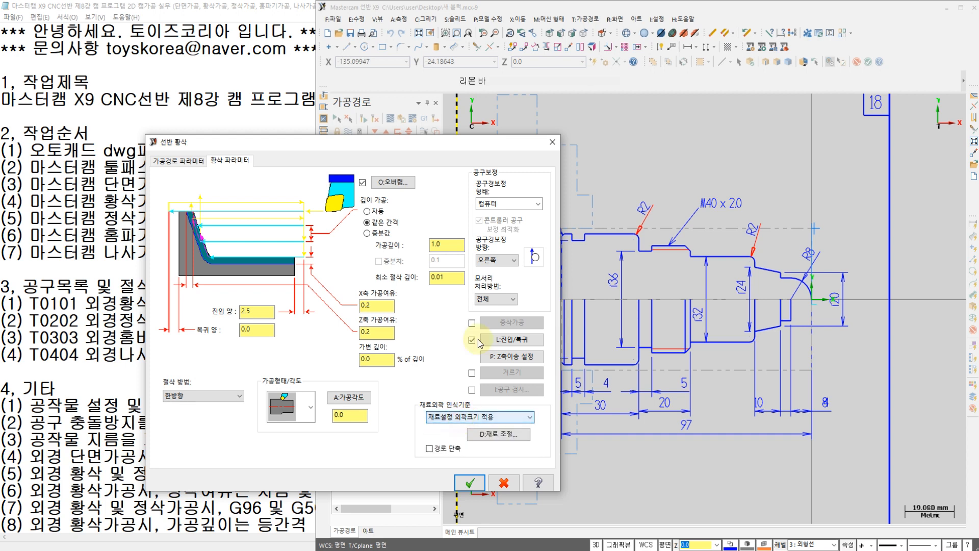
pyautogui.click(470, 484)
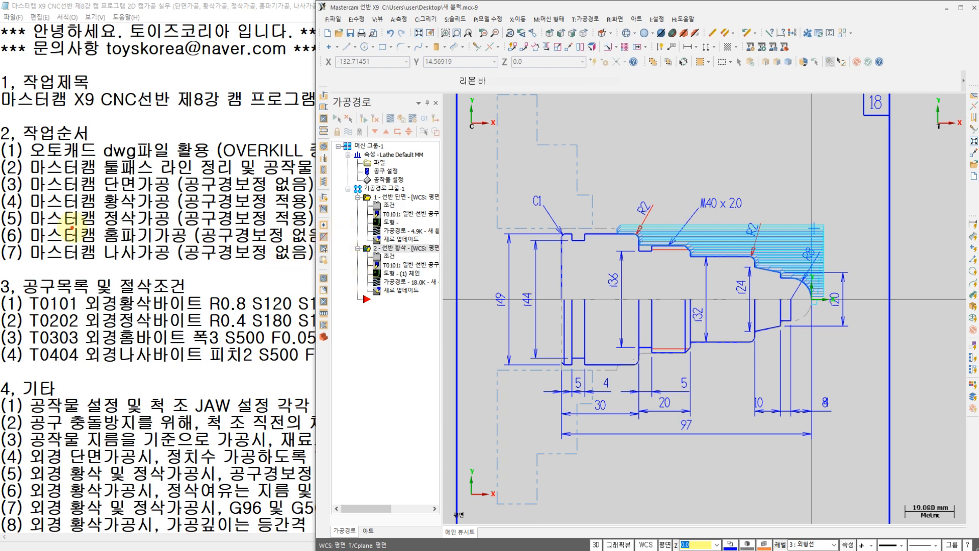
pyautogui.moveTo(82, 209); pyautogui.dragTo(82, 154)
pyautogui.moveTo(98, 194); pyautogui.dragTo(181, 184)
pyautogui.moveTo(244, 156)
pyautogui.mouseDown()
pyautogui.moveTo(226, 215)
pyautogui.moveTo(238, 206)
pyautogui.mouseUp()
pyautogui.moveTo(81, 306)
pyautogui.mouseDown()
pyautogui.moveTo(87, 357)
pyautogui.moveTo(118, 337)
pyautogui.moveTo(173, 331)
pyautogui.mouseUp()
pyautogui.moveTo(120, 373)
pyautogui.mouseDown()
pyautogui.moveTo(91, 438)
pyautogui.moveTo(153, 445)
pyautogui.mouseUp()
pyautogui.moveTo(135, 390); pyautogui.dragTo(207, 436)
pyautogui.moveTo(187, 380); pyautogui.dragTo(166, 454)
pyautogui.moveTo(224, 379); pyautogui.dragTo(215, 444)
pyautogui.moveTo(217, 402)
pyautogui.mouseDown()
pyautogui.moveTo(298, 375)
pyautogui.moveTo(309, 436)
pyautogui.mouseUp()
pyautogui.moveTo(309, 387)
pyautogui.mouseDown()
pyautogui.moveTo(357, 388)
pyautogui.moveTo(362, 436)
pyautogui.mouseUp()
pyautogui.moveTo(344, 365)
pyautogui.mouseDown()
pyautogui.moveTo(433, 357)
pyautogui.moveTo(510, 380)
pyautogui.moveTo(530, 363)
pyautogui.moveTo(544, 402)
pyautogui.moveTo(540, 372)
pyautogui.moveTo(586, 448)
pyautogui.moveTo(617, 378)
pyautogui.mouseUp()
pyautogui.moveTo(296, 278)
pyautogui.mouseDown()
pyautogui.moveTo(567, 271)
pyautogui.moveTo(560, 290)
pyautogui.mouseUp()
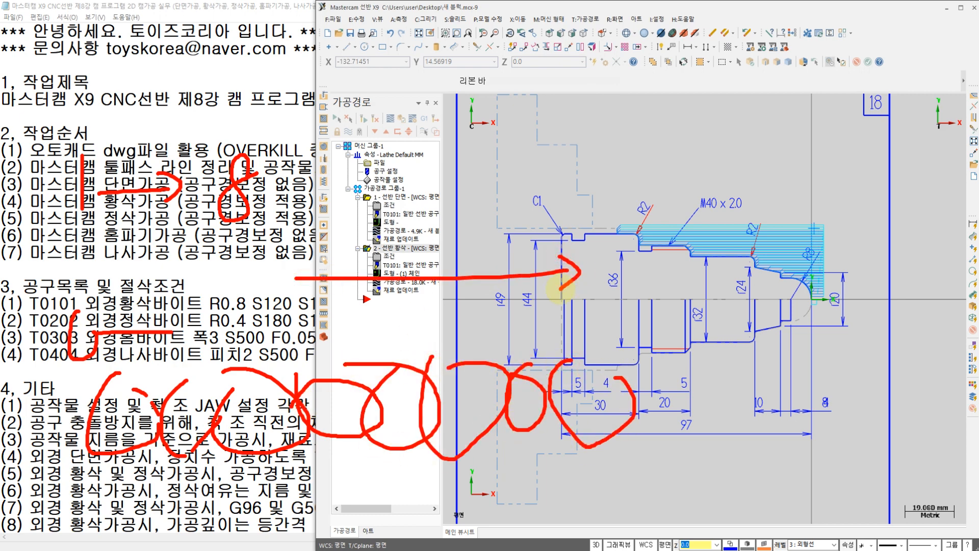
pyautogui.moveTo(813, 239)
pyautogui.mouseDown()
pyautogui.moveTo(836, 234)
pyautogui.moveTo(762, 224)
pyautogui.moveTo(780, 240)
pyautogui.mouseUp()
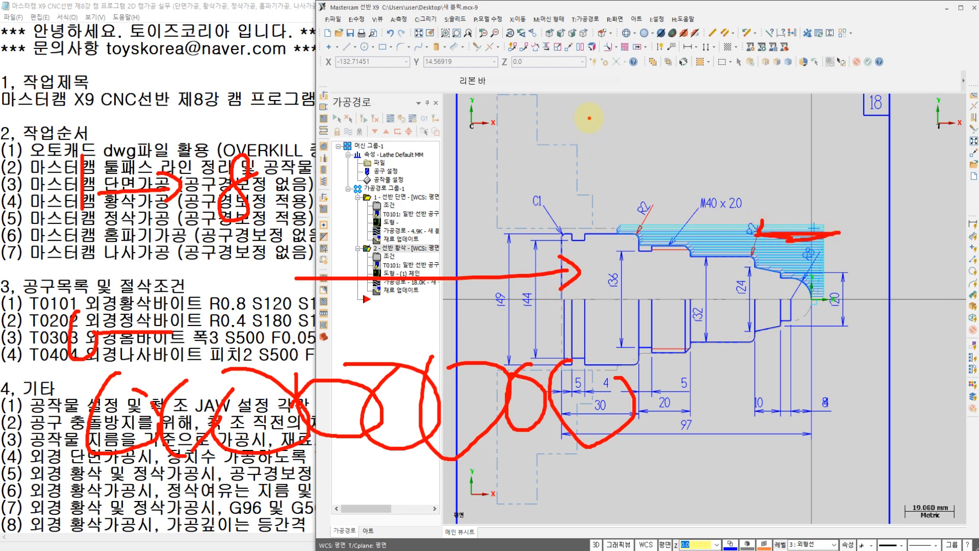
pyautogui.moveTo(603, 127)
pyautogui.mouseDown()
pyautogui.moveTo(564, 168)
pyautogui.moveTo(594, 167)
pyautogui.mouseUp()
pyautogui.moveTo(608, 169)
pyautogui.mouseDown()
pyautogui.moveTo(663, 176)
pyautogui.moveTo(694, 108)
pyautogui.moveTo(734, 165)
pyautogui.mouseUp()
pyautogui.moveTo(800, 84)
pyautogui.mouseDown()
pyautogui.moveTo(815, 147)
pyautogui.moveTo(825, 94)
pyautogui.moveTo(861, 113)
pyautogui.moveTo(777, 81)
pyautogui.moveTo(898, 129)
pyautogui.mouseUp()
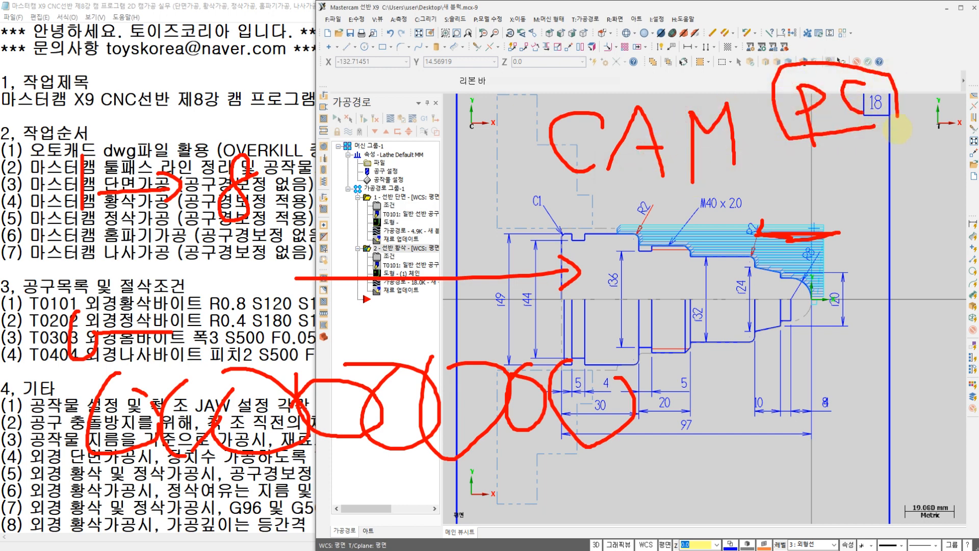
pyautogui.moveTo(765, 55); pyautogui.dragTo(753, 65)
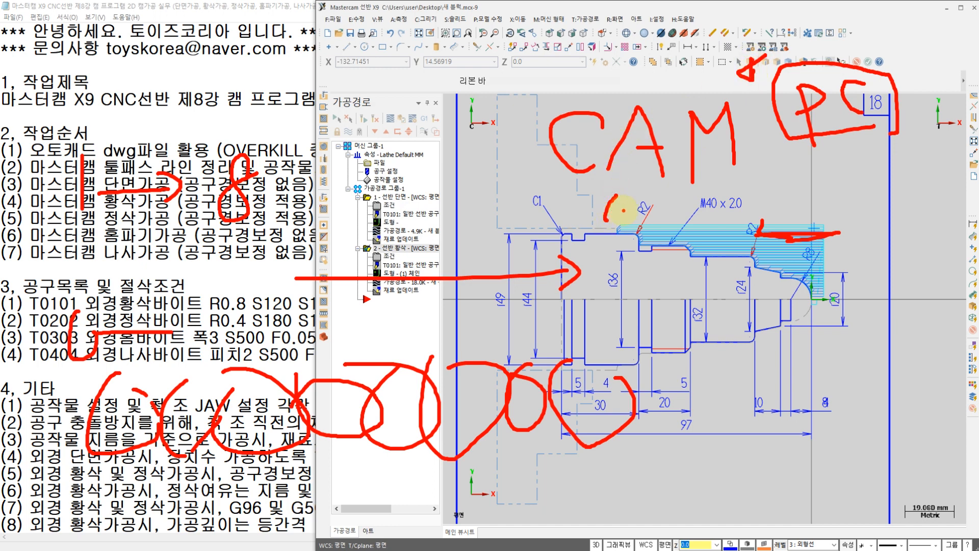
pyautogui.moveTo(632, 224)
pyautogui.mouseDown()
pyautogui.moveTo(664, 263)
pyautogui.moveTo(686, 224)
pyautogui.moveTo(669, 257)
pyautogui.mouseUp()
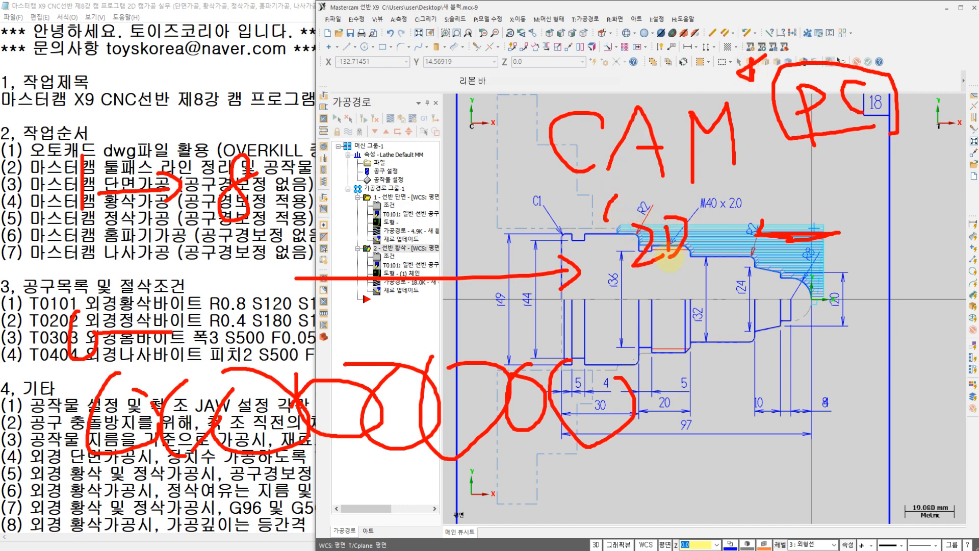
pyautogui.moveTo(655, 306); pyautogui.dragTo(681, 317)
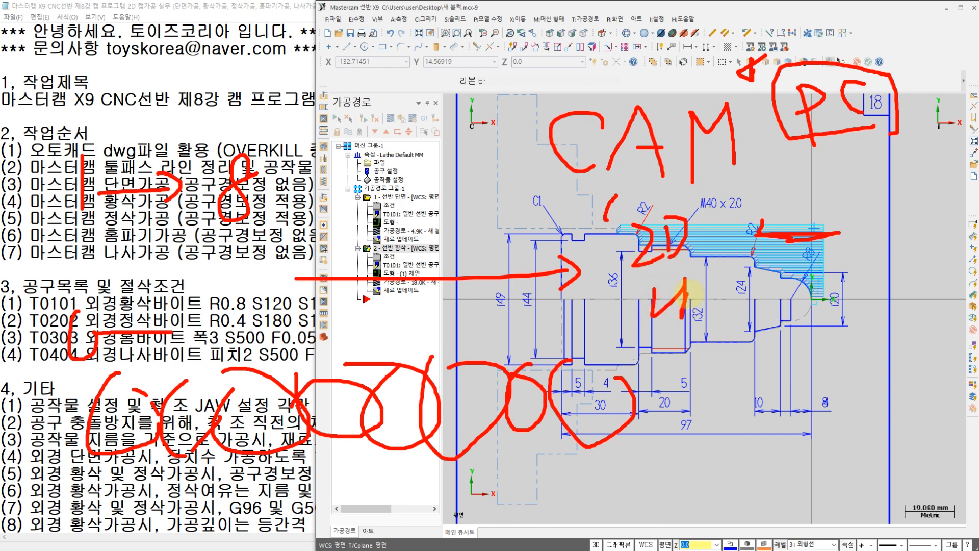
pyautogui.moveTo(701, 267); pyautogui.dragTo(698, 344)
pyautogui.moveTo(713, 267); pyautogui.dragTo(753, 261)
pyautogui.moveTo(794, 173); pyautogui.dragTo(791, 239)
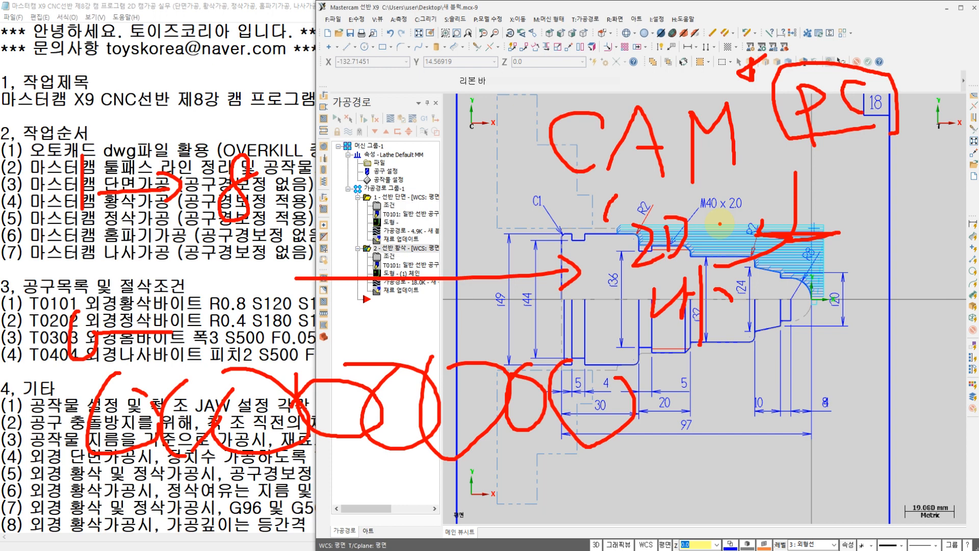
pyautogui.press('Escape')
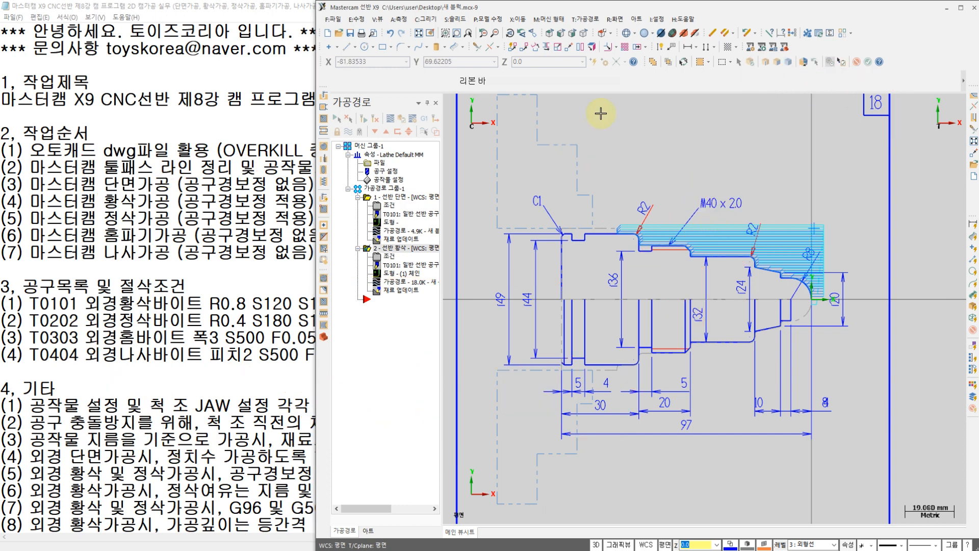
# Step: Start a Finish toolpath and reuse the last chained outer profile as its geometry
pyautogui.click(579, 20)
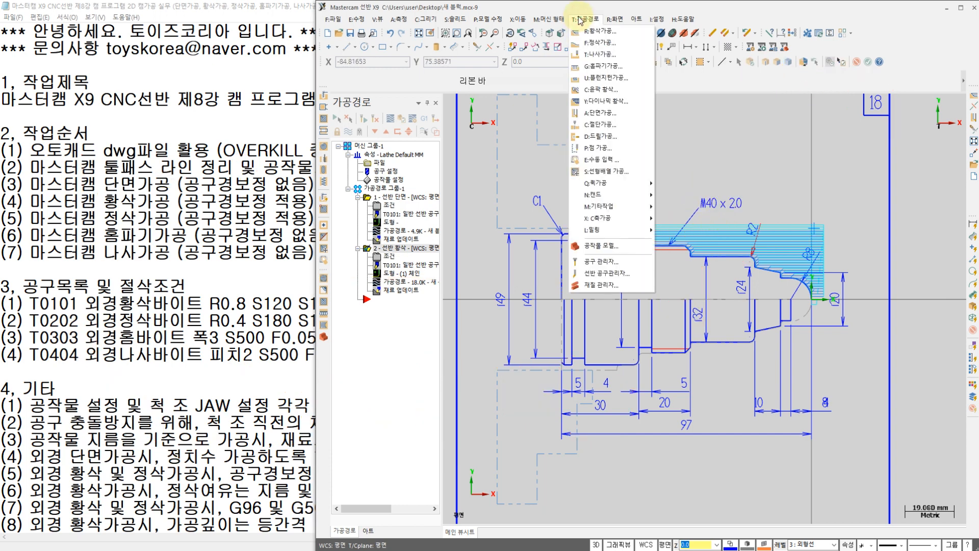
pyautogui.click(599, 42)
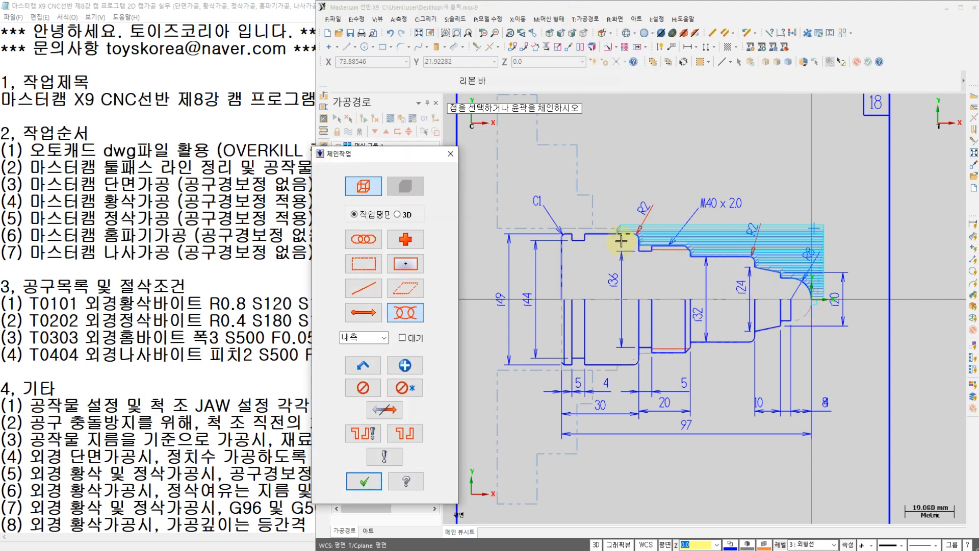
pyautogui.click(364, 365)
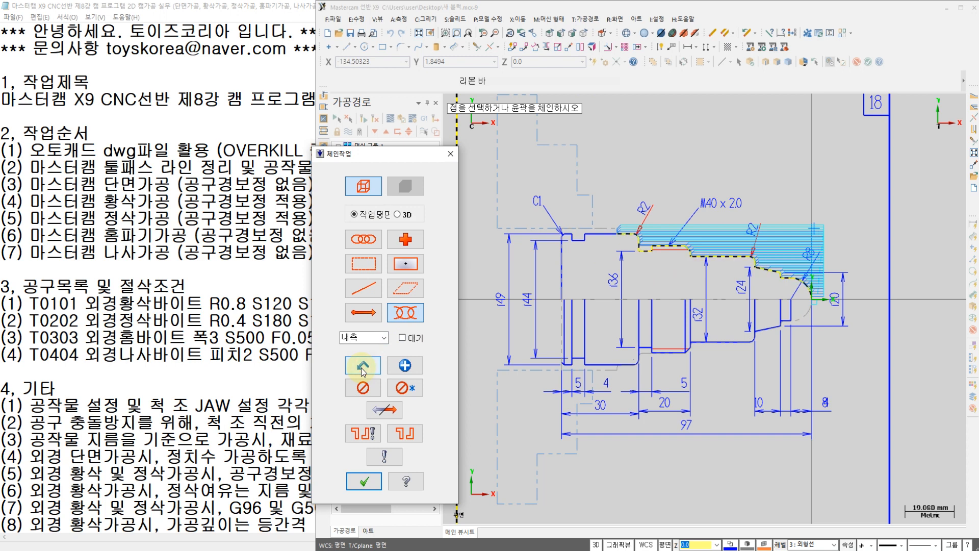
pyautogui.click(364, 481)
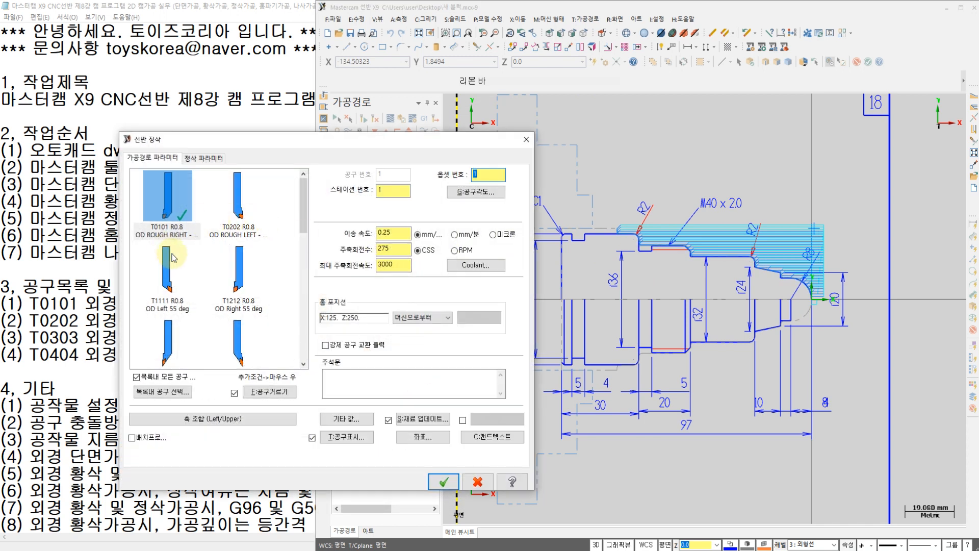
# Step: Choose the T1212 OD Right 55 deg tool for finishing and load holder PDJNR 2525M 15 in its definition
pyautogui.click(230, 279)
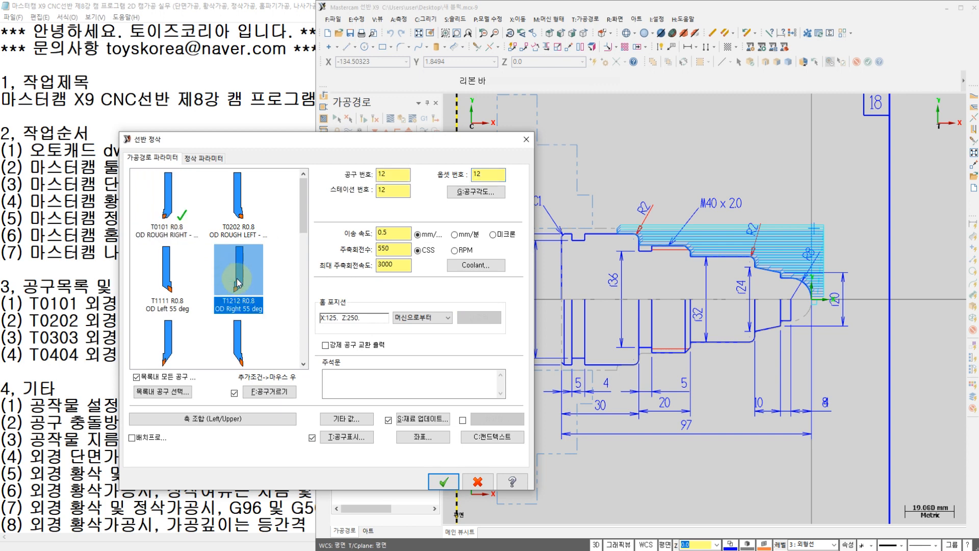
pyautogui.doubleClick(238, 282)
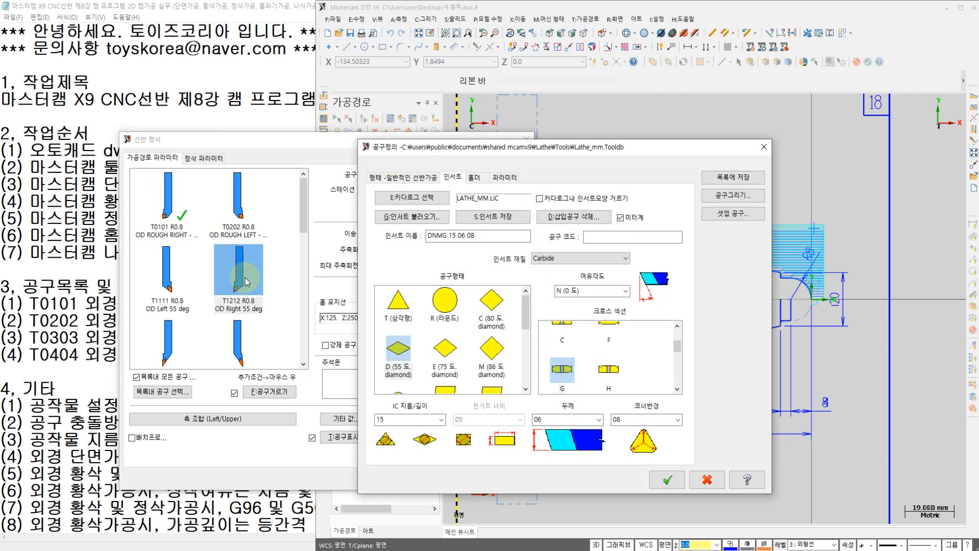
pyautogui.click(472, 178)
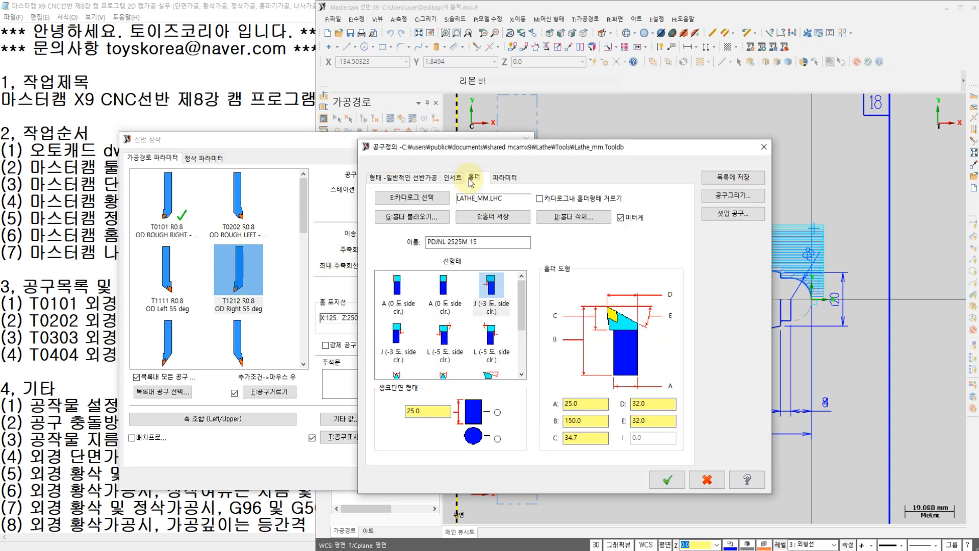
pyautogui.click(442, 204)
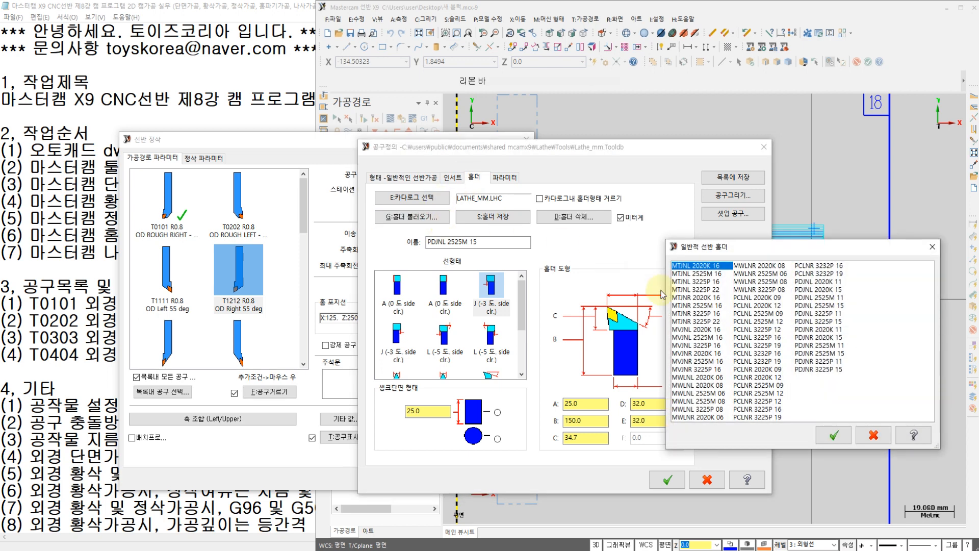
pyautogui.click(800, 354)
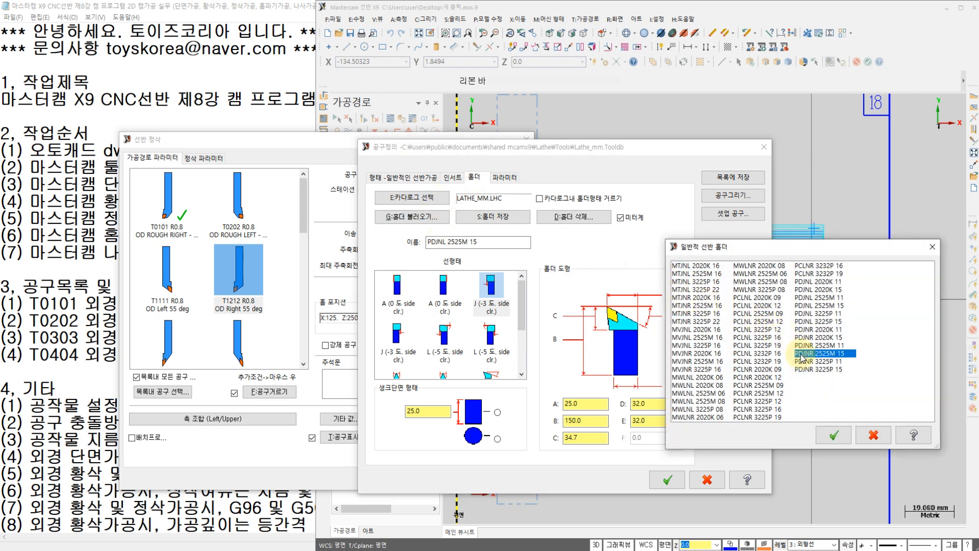
pyautogui.click(838, 437)
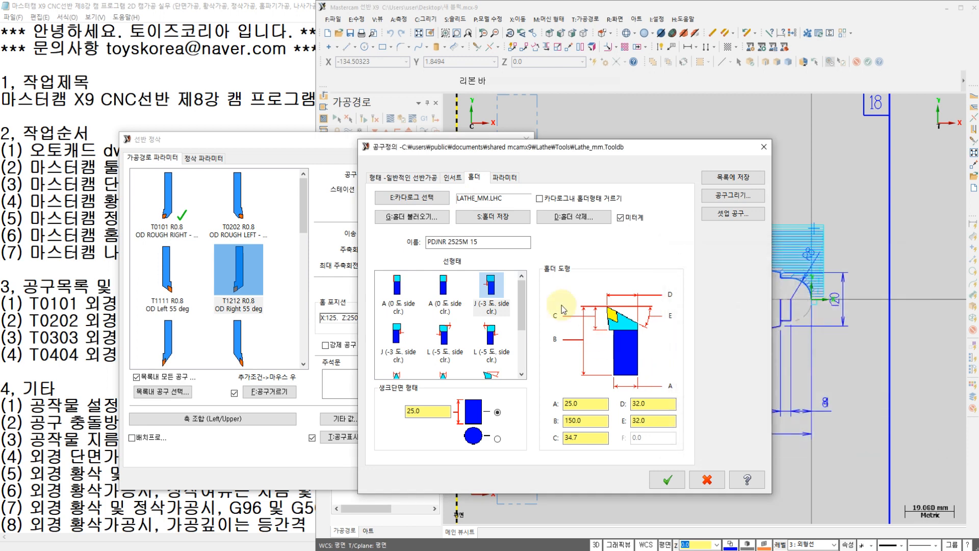
# Step: Load insert DNMG 15 06 04 for the finishing tool and accept the tool definition
pyautogui.click(452, 176)
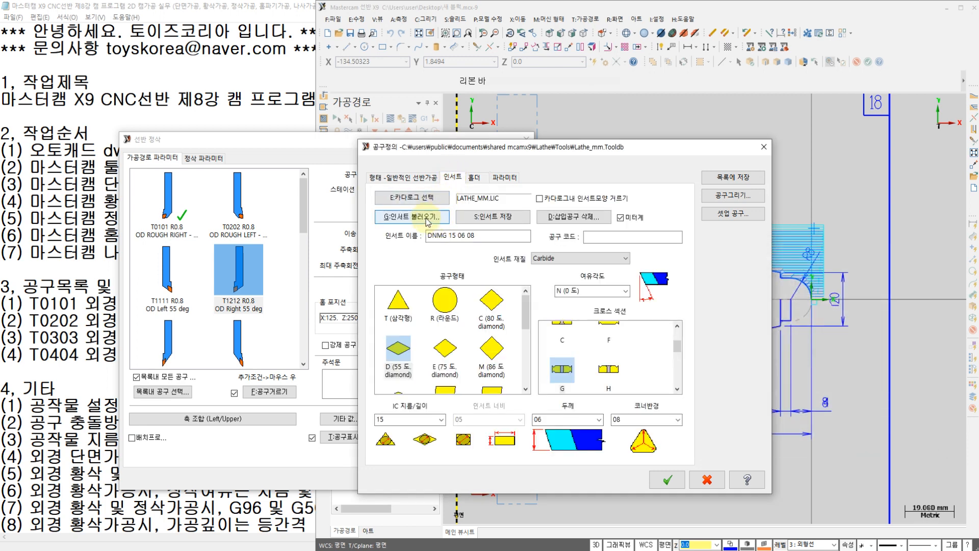
pyautogui.click(428, 218)
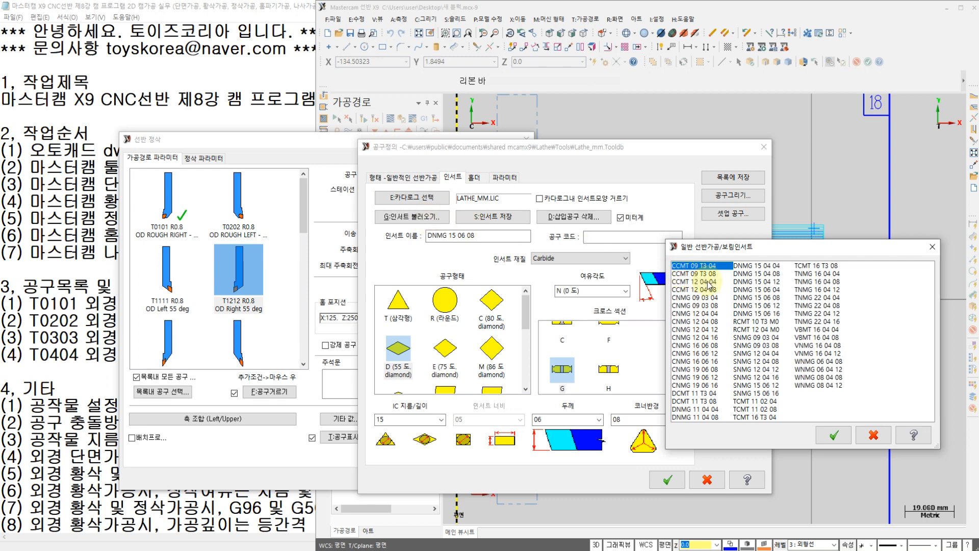
pyautogui.click(764, 290)
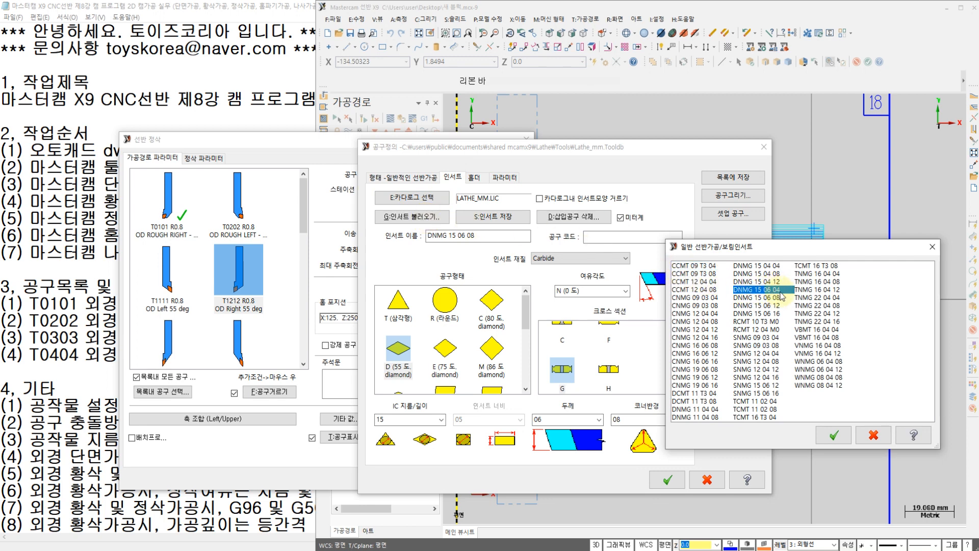
pyautogui.click(832, 436)
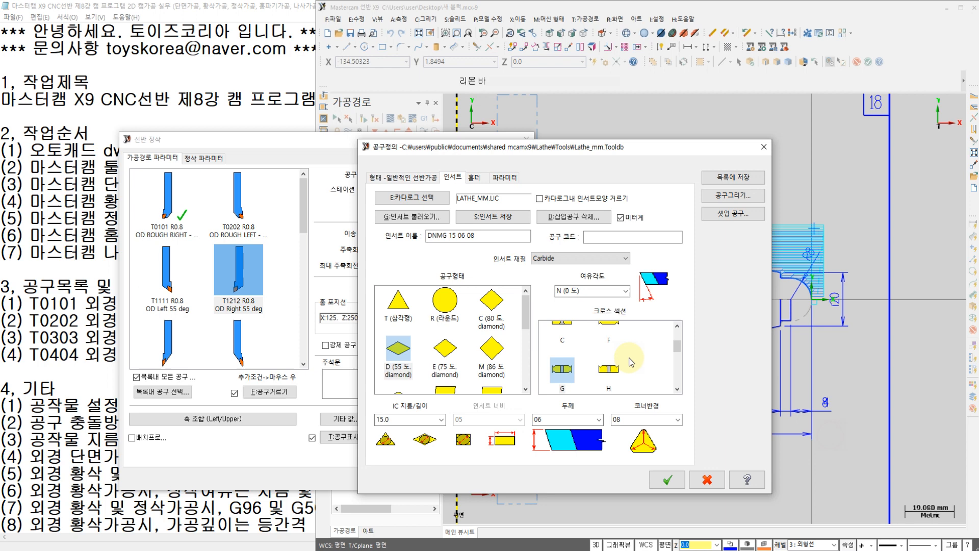
pyautogui.click(669, 479)
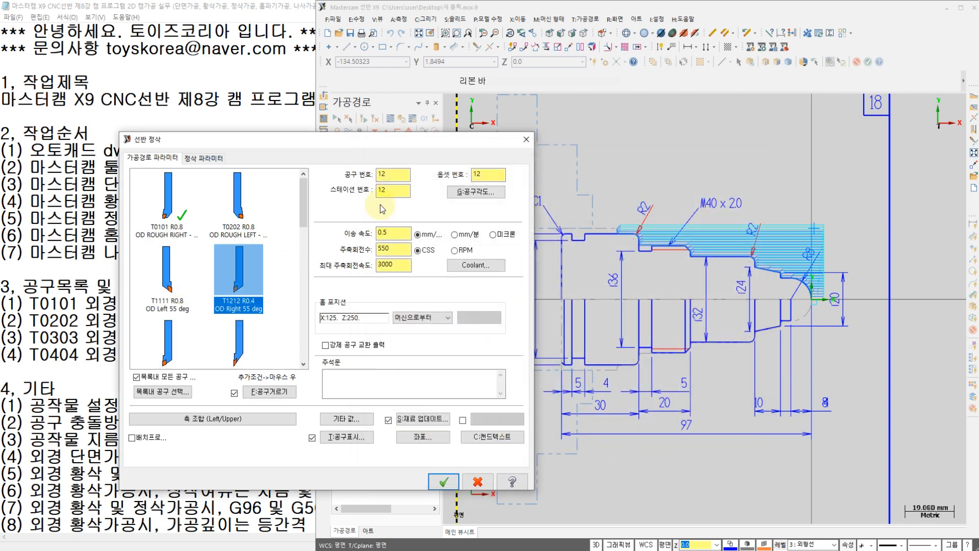
# Step: Set the finishing tool's number, offset and station to 2 and its feed rate to 0.15
pyautogui.write('2')
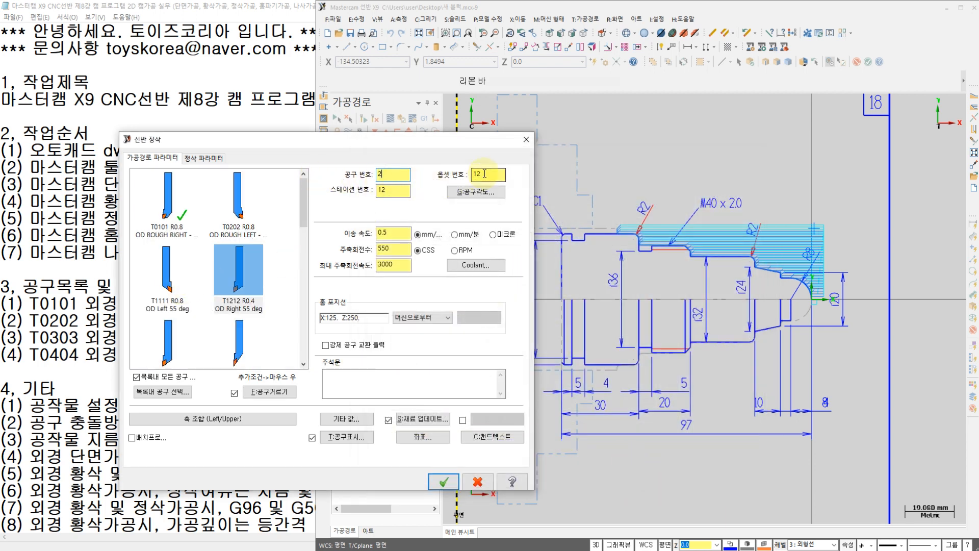
pyautogui.press('Tab')
pyautogui.write('2')
pyautogui.doubleClick(393, 233)
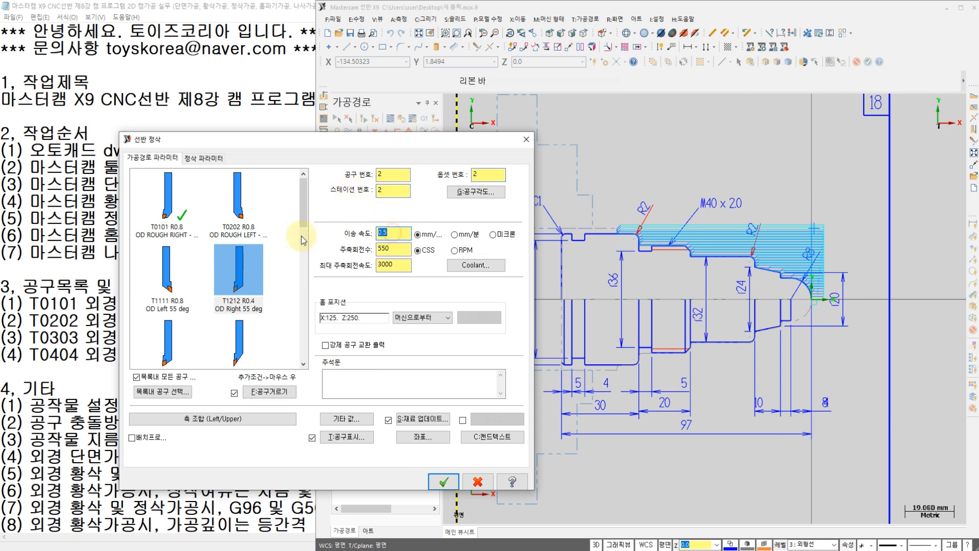
pyautogui.write('0.15')
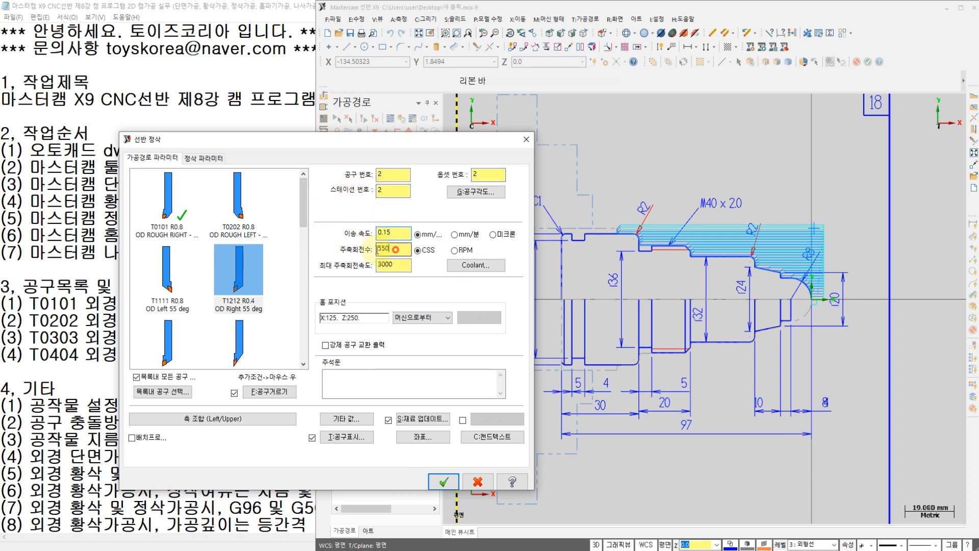
# Step: Set the finishing spindle speed to 180 CSS with a maximum of 1800
pyautogui.write('1')
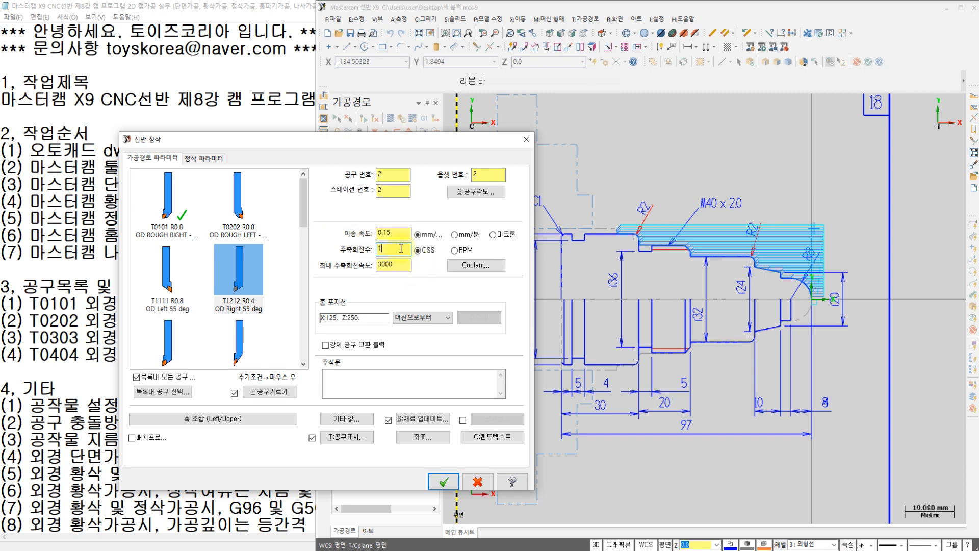
pyautogui.write('80')
pyautogui.press('Tab')
pyautogui.write('1800')
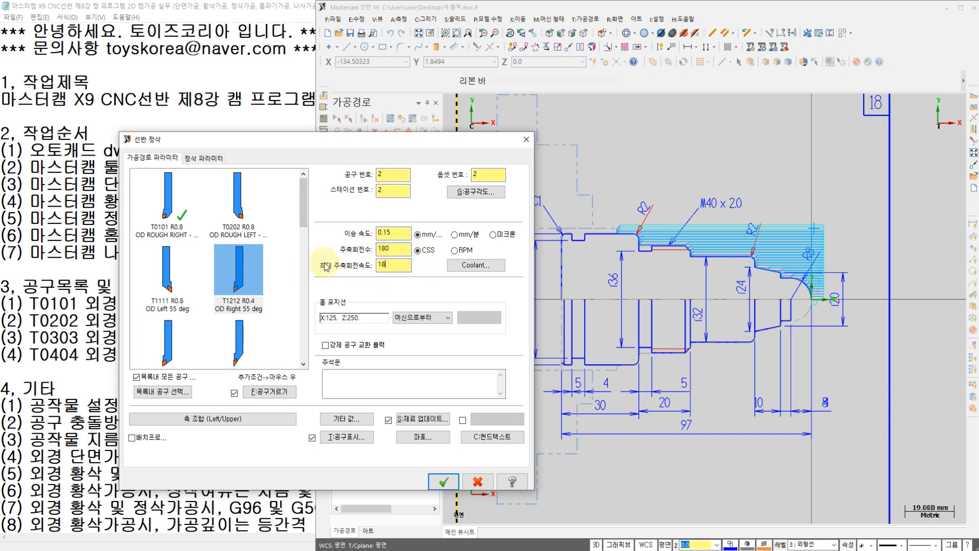
# Step: Turn on flood coolant for the finishing operation, check its finish parameters and accept the Finish toolpath
pyautogui.click(475, 270)
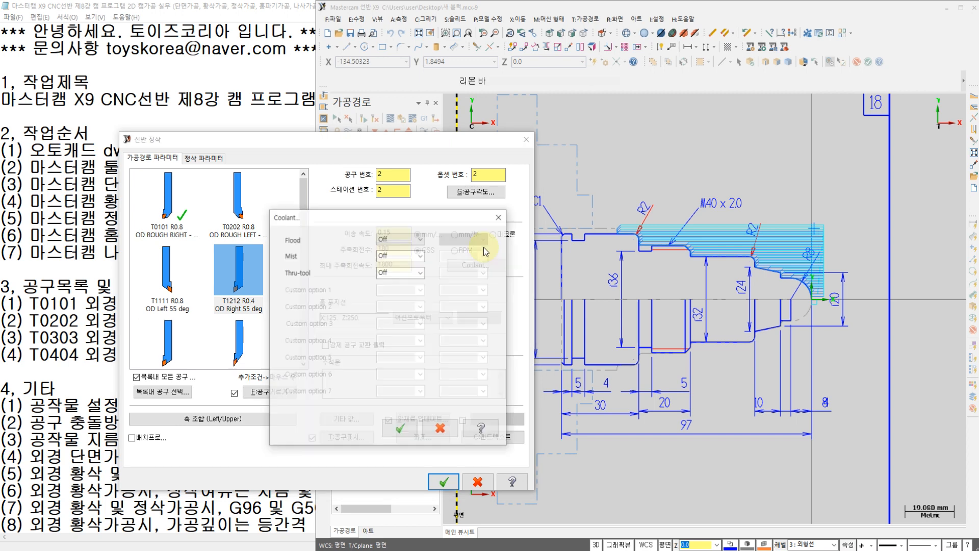
pyautogui.click(400, 238)
pyautogui.click(392, 248)
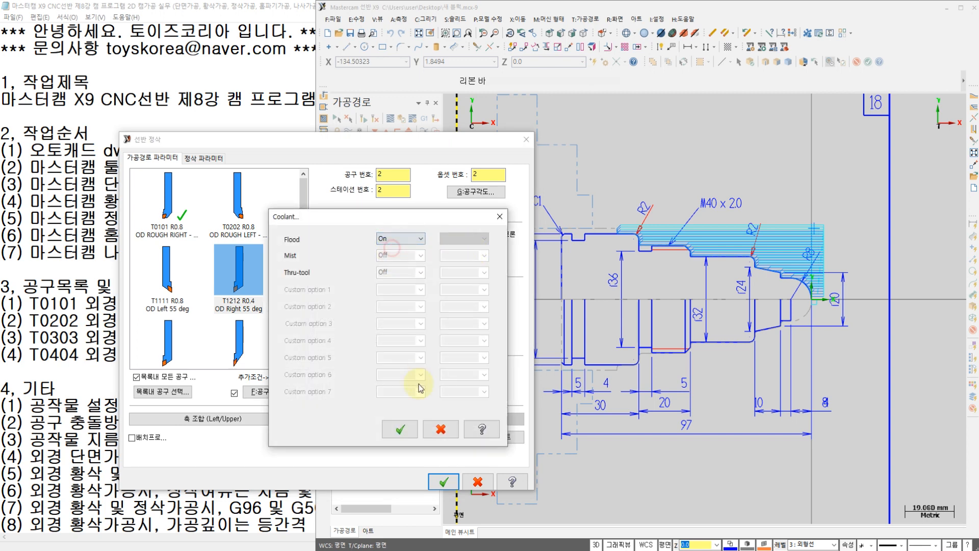
pyautogui.click(400, 429)
pyautogui.click(195, 160)
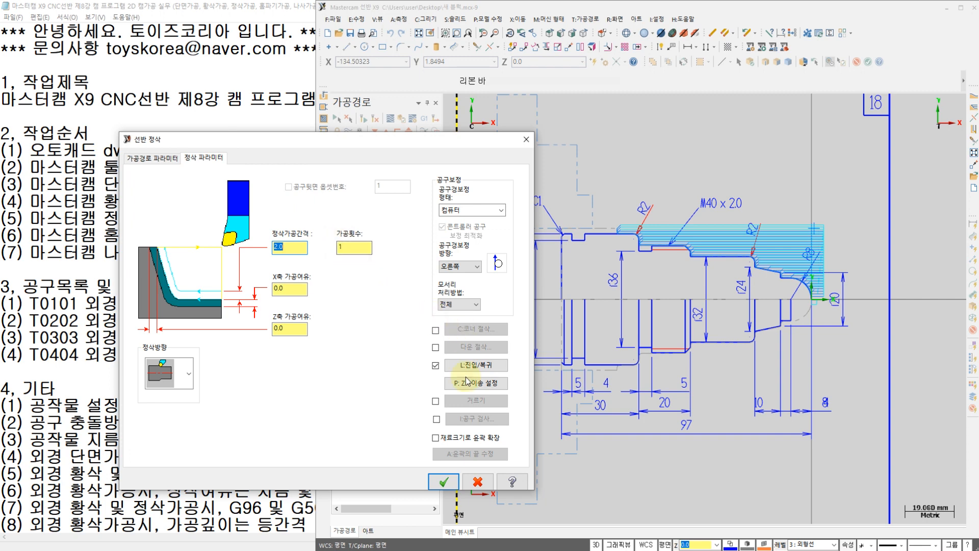
pyautogui.click(444, 482)
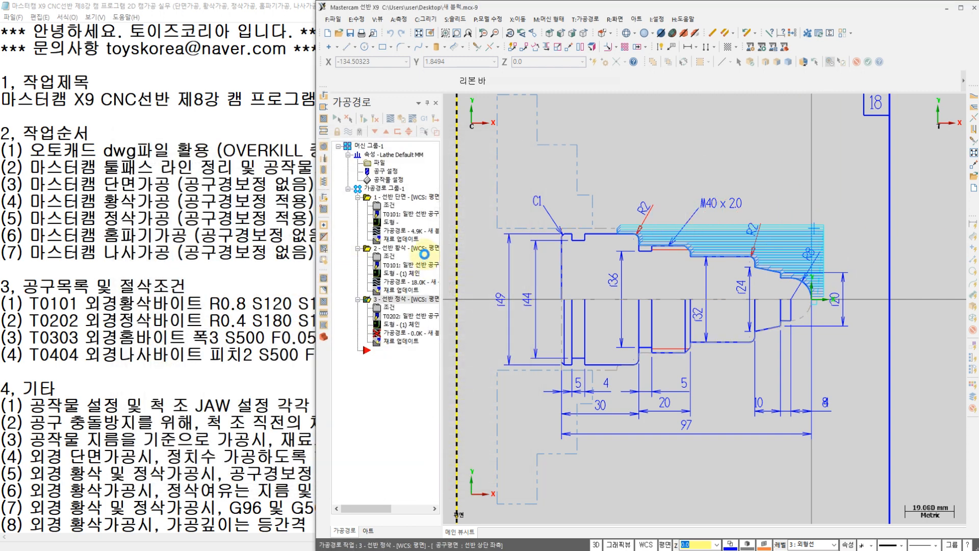
# Step: Start a Groove toolpath defined by chain and chain the undercut between the R2 shoulder and the M40 x 2.0 thread
pyautogui.scroll(3, 616, 156)
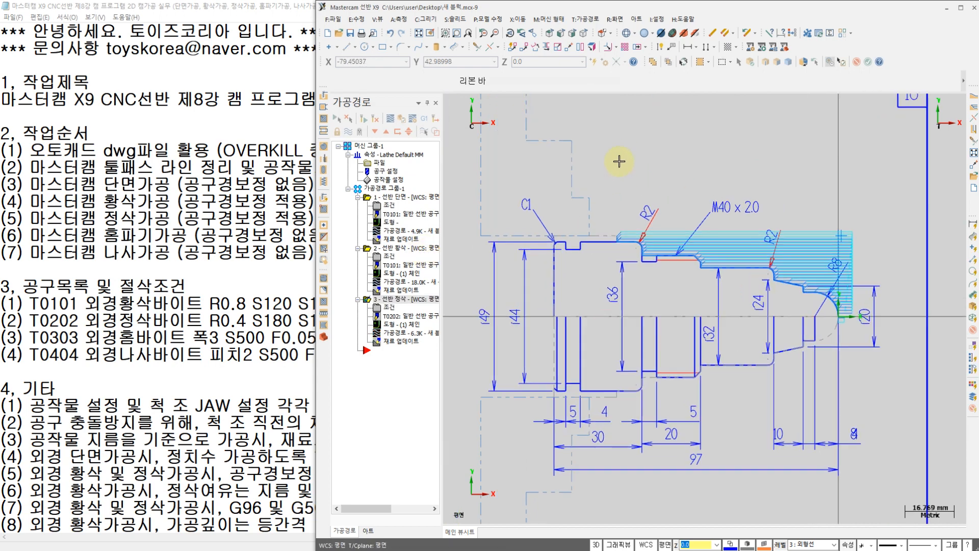
pyautogui.scroll(1, 592, 81)
pyautogui.click(587, 20)
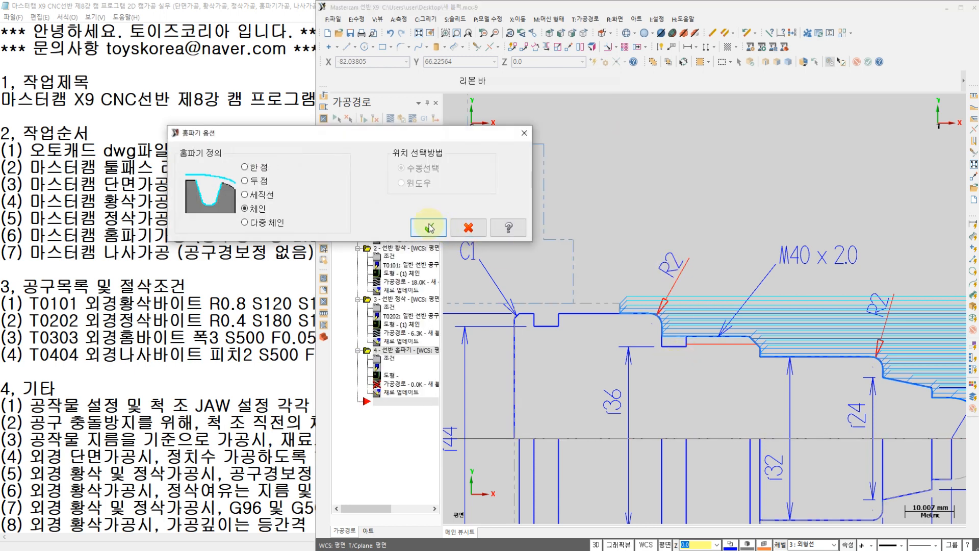
pyautogui.click(428, 228)
pyautogui.click(679, 336)
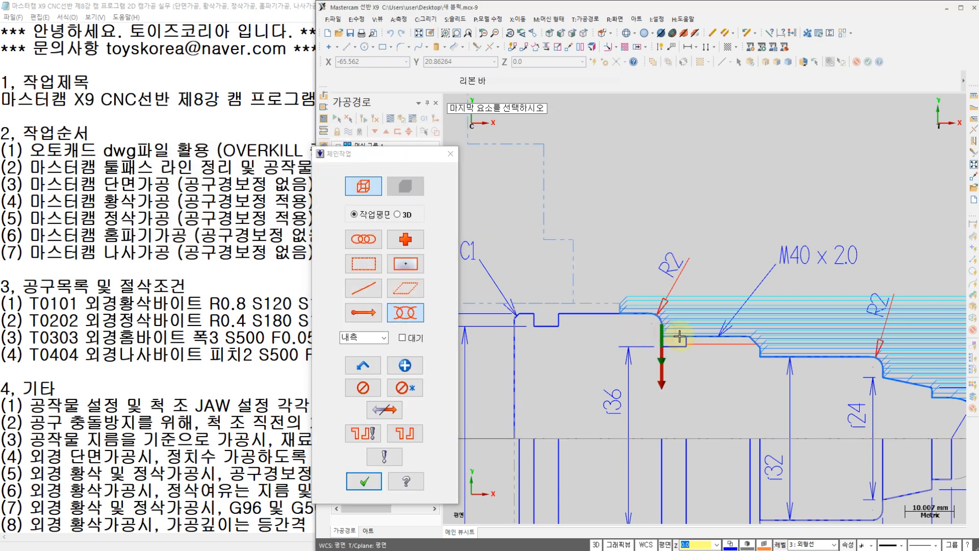
pyautogui.scroll(3, 679, 336)
pyautogui.click(681, 335)
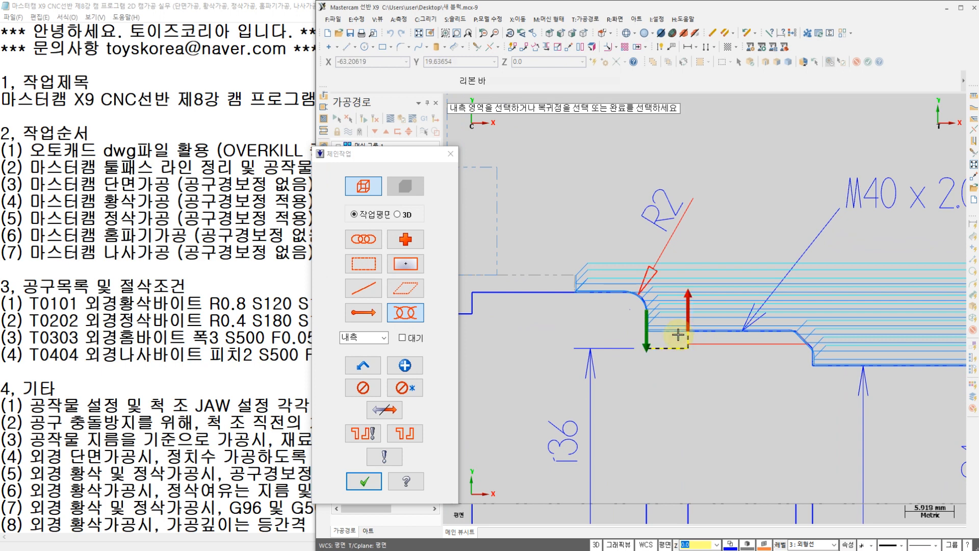
pyautogui.scroll(3, 681, 340)
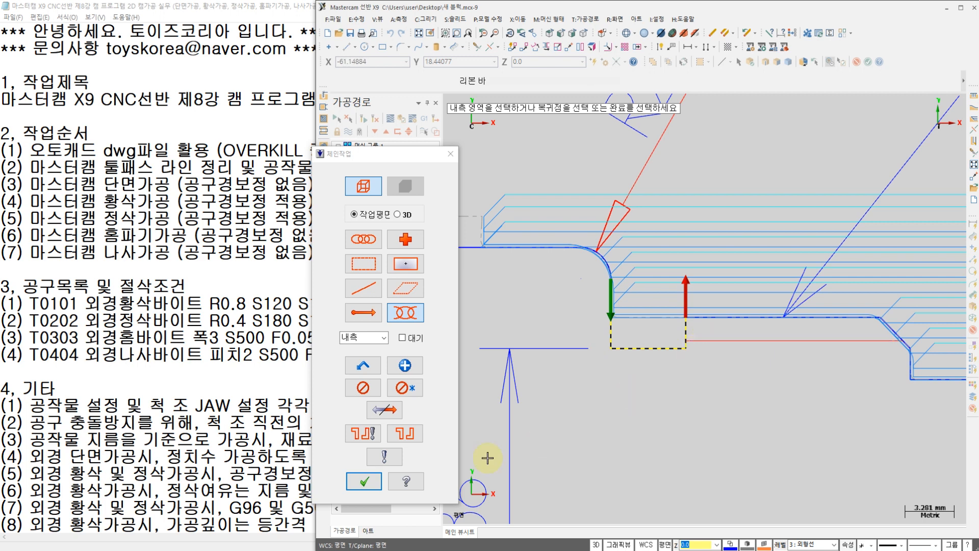
pyautogui.click(363, 481)
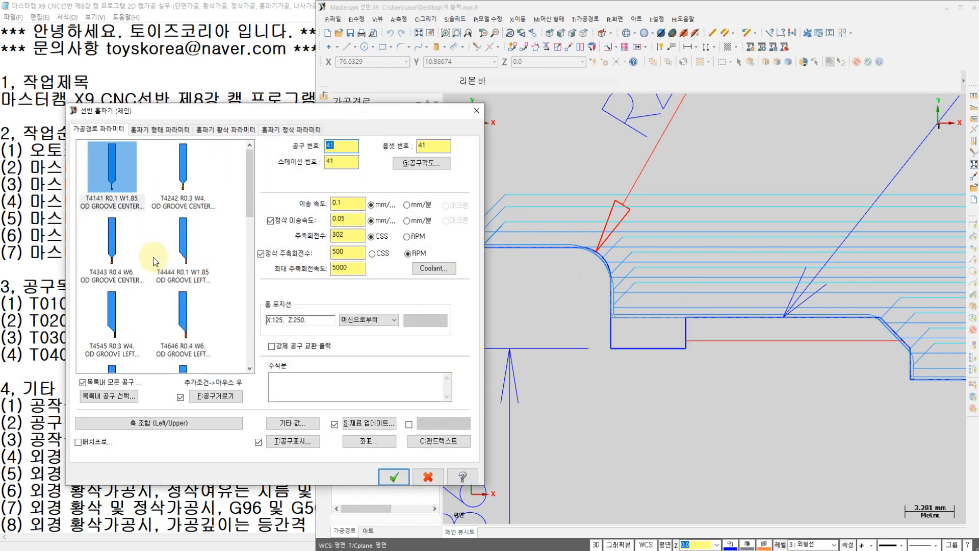
# Step: Select groove tool T4747 (OD GROOVE RIGHT - NARROW) and look up the T0303 holder and insert in the notes
pyautogui.scroll(-3, 146, 265)
pyautogui.click(116, 286)
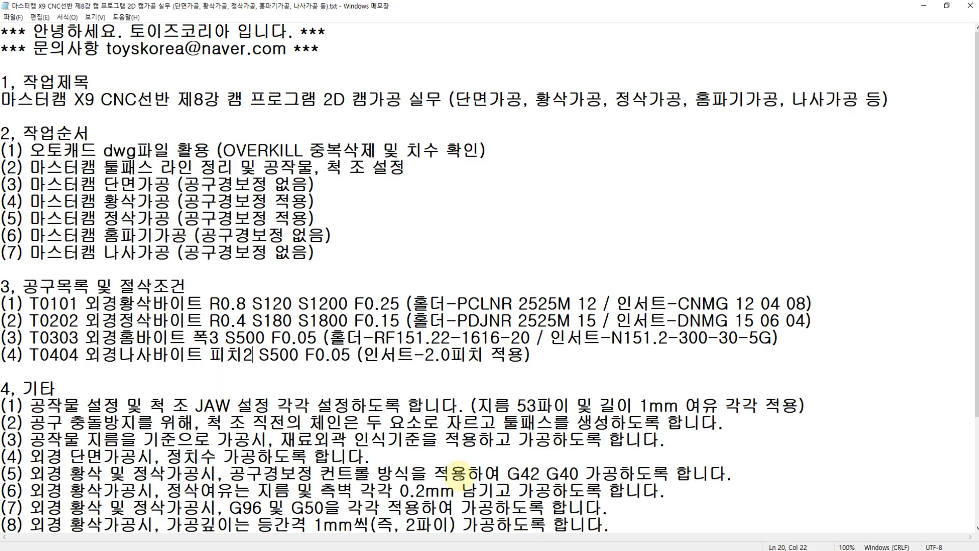
pyautogui.moveTo(330, 337); pyautogui.dragTo(770, 338)
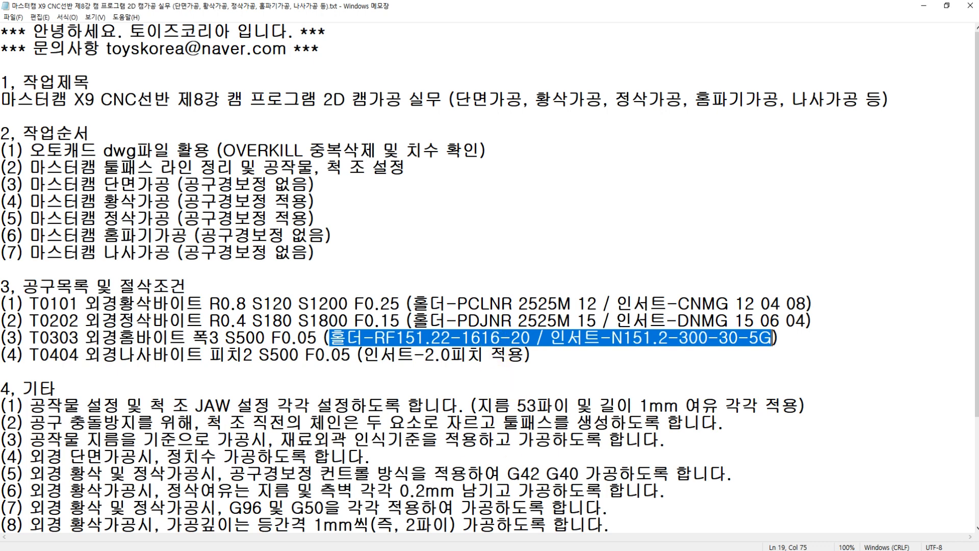
pyautogui.click(453, 547)
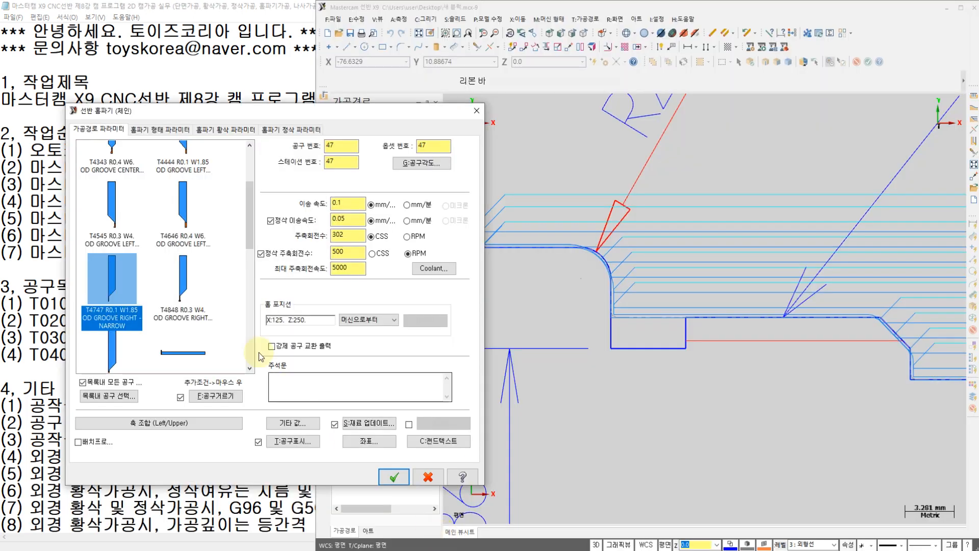
# Step: Open the groove tool's definition and load holder RF151.22-1616-30 from the holder library, consulting the tool notes
pyautogui.doubleClick(133, 294)
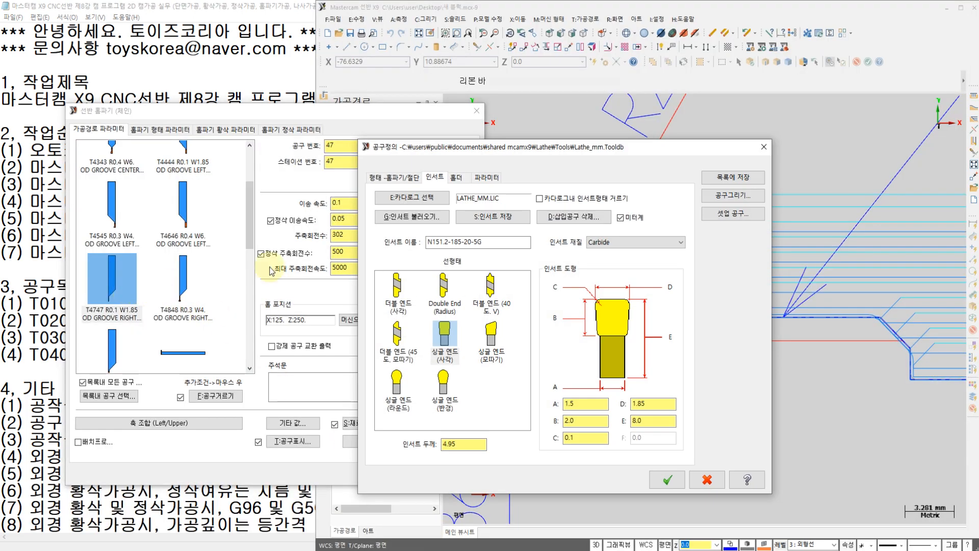
pyautogui.click(456, 178)
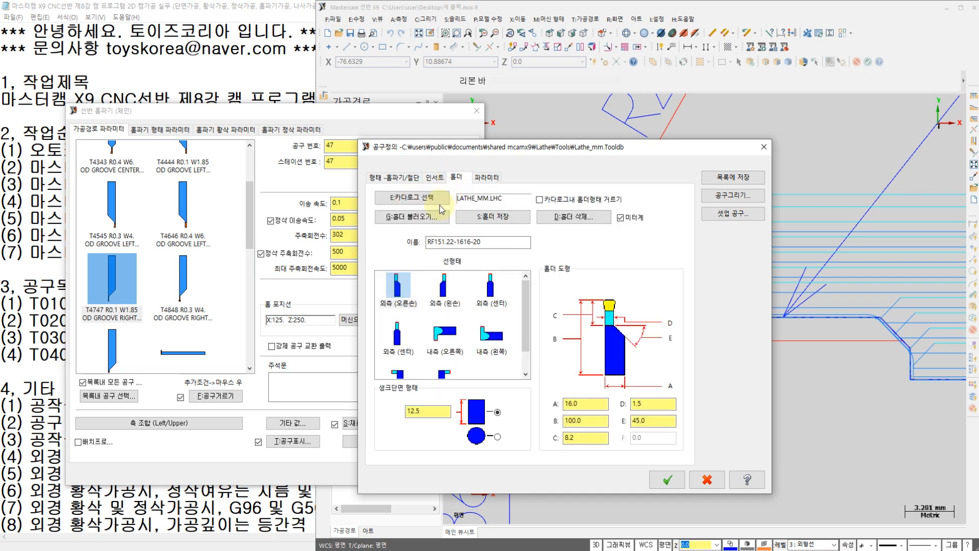
pyautogui.click(443, 220)
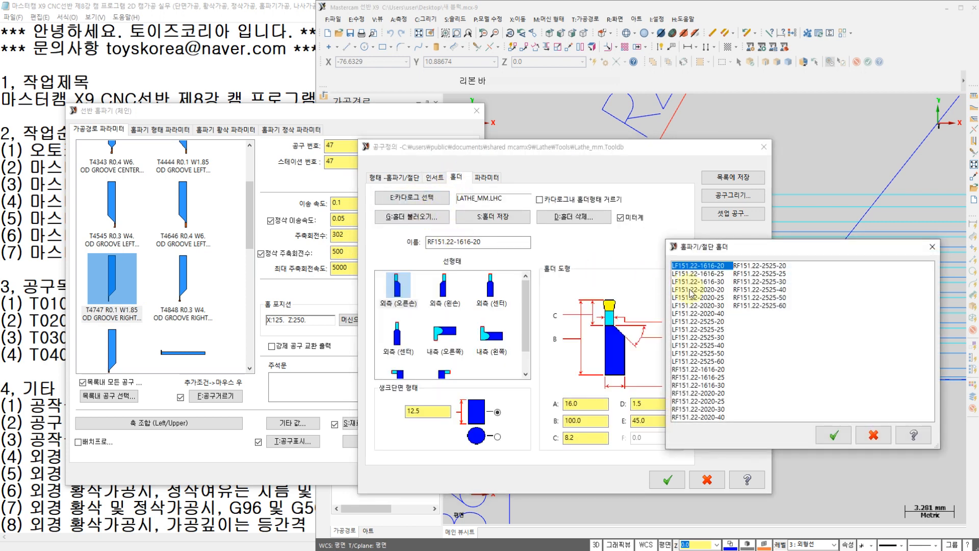
pyautogui.click(715, 282)
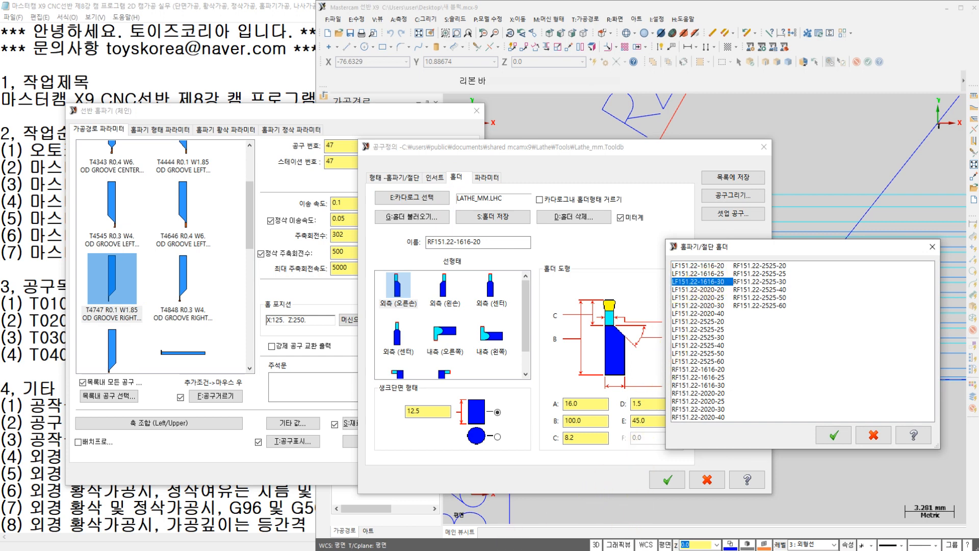
pyautogui.hotkey('alt', 'Tab')
pyautogui.hotkey('alt', 'Tab')
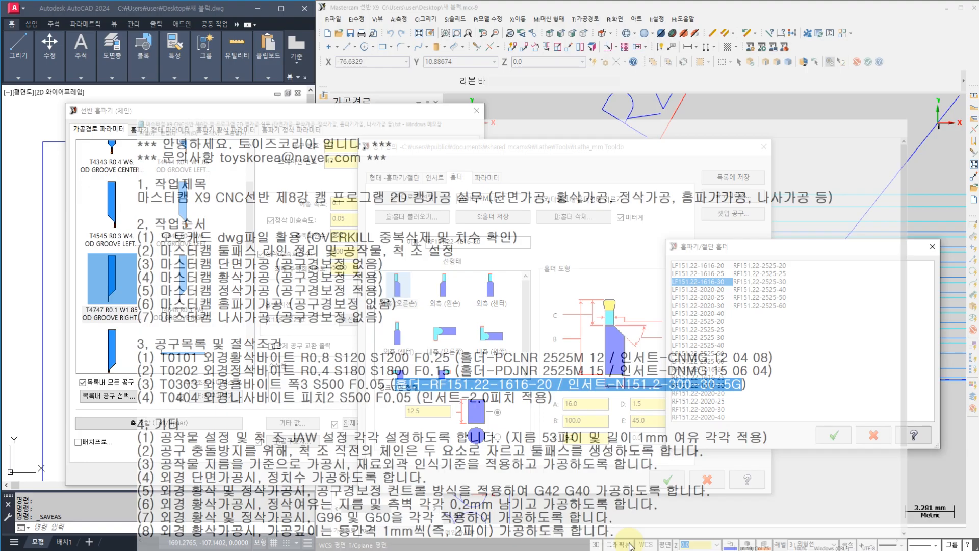
pyautogui.click(696, 386)
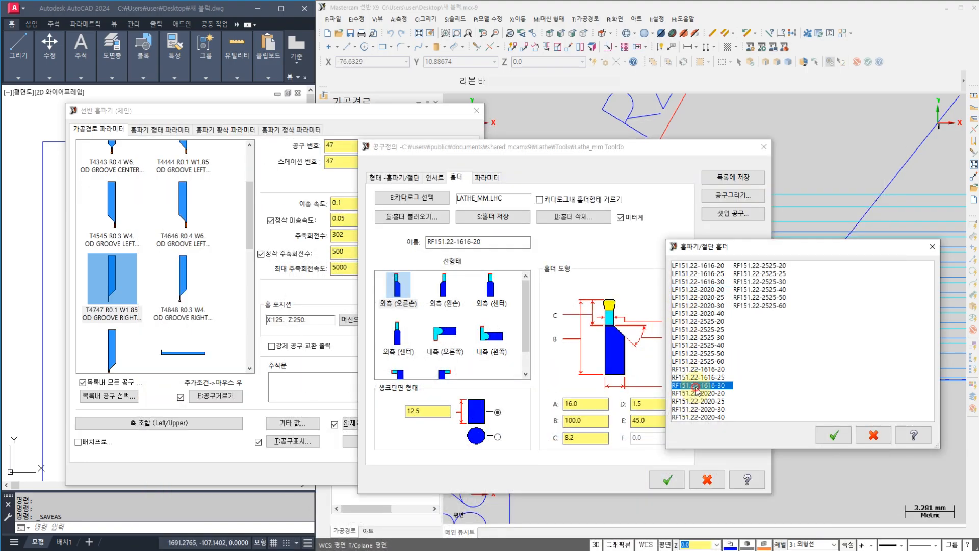
pyautogui.hotkey('alt', 'Tab')
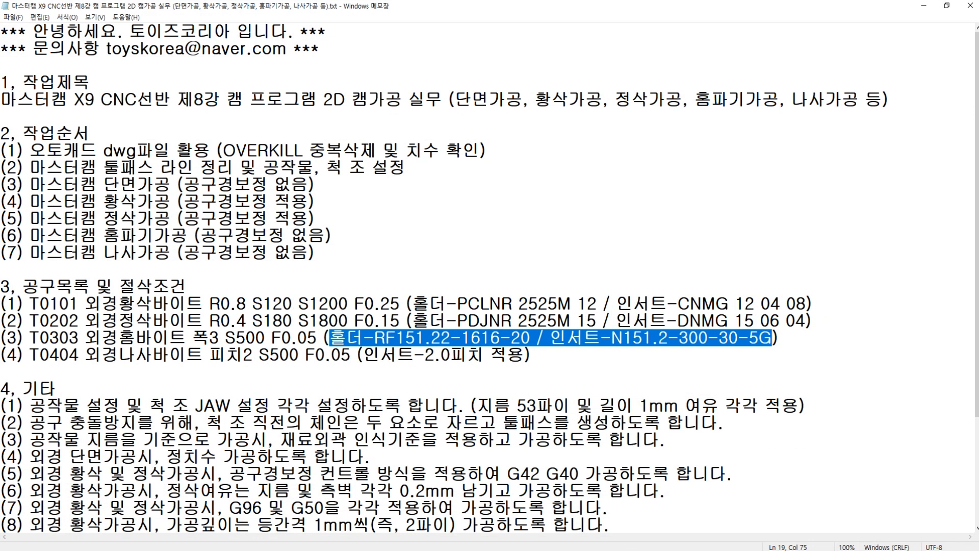
pyautogui.hotkey('alt', 'Tab')
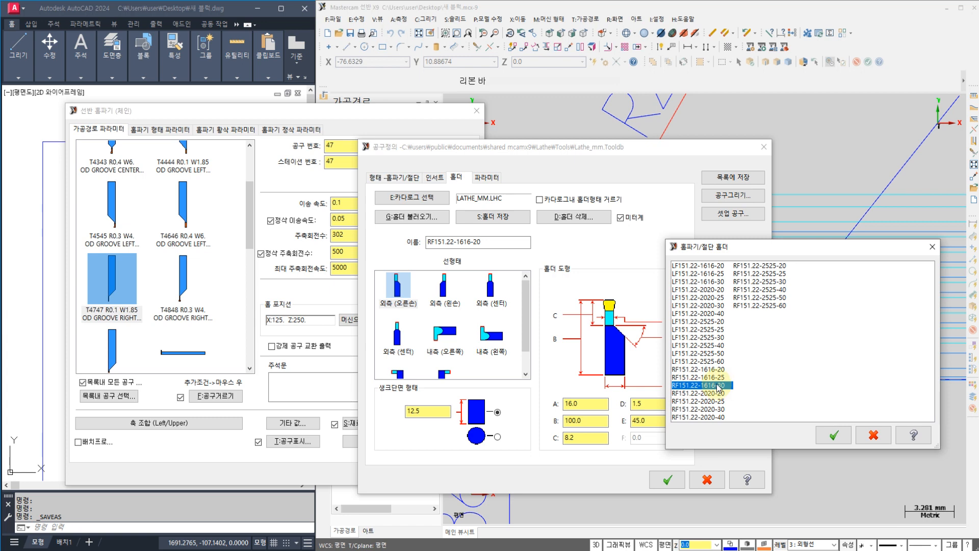
pyautogui.click(833, 435)
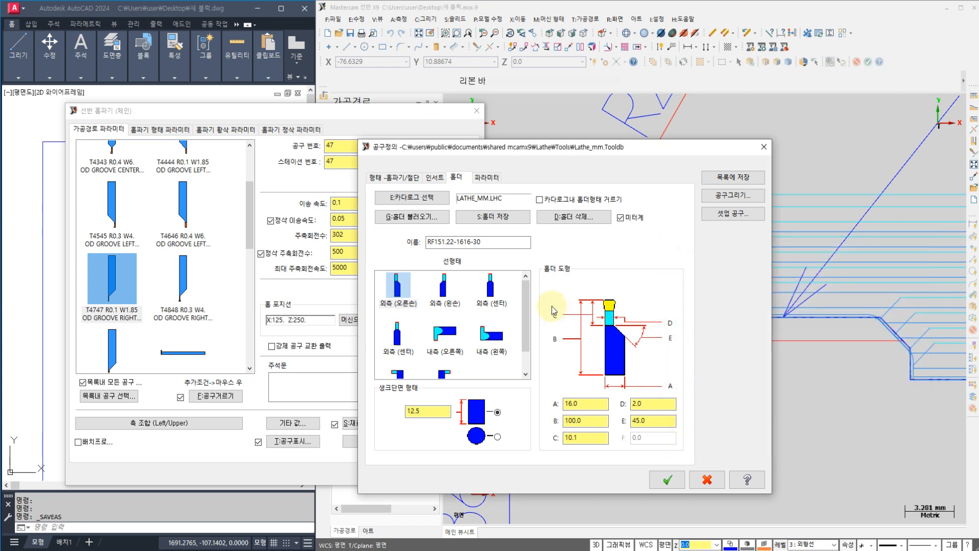
# Step: Load insert N151.2-300-30-5G from the insert library and accept the groove tool definition
pyautogui.click(435, 177)
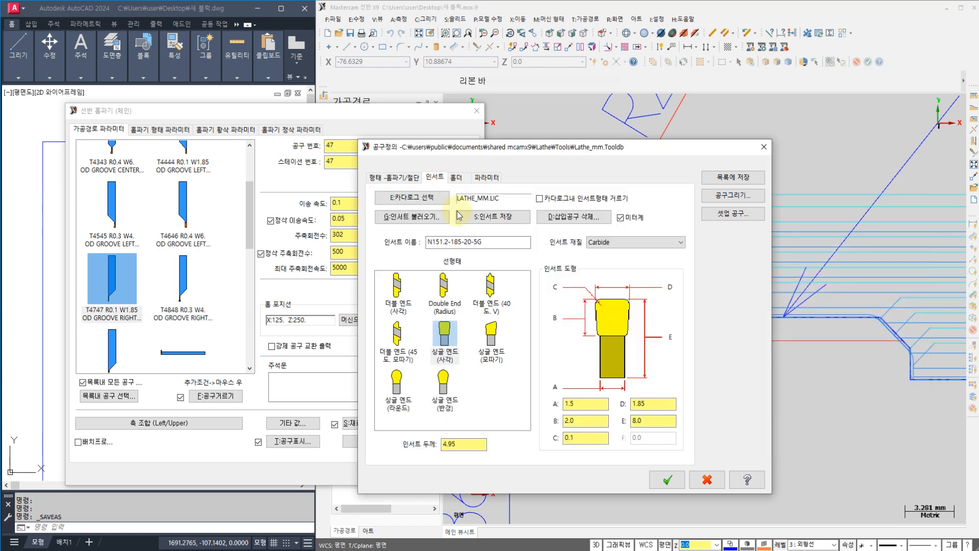
pyautogui.click(417, 217)
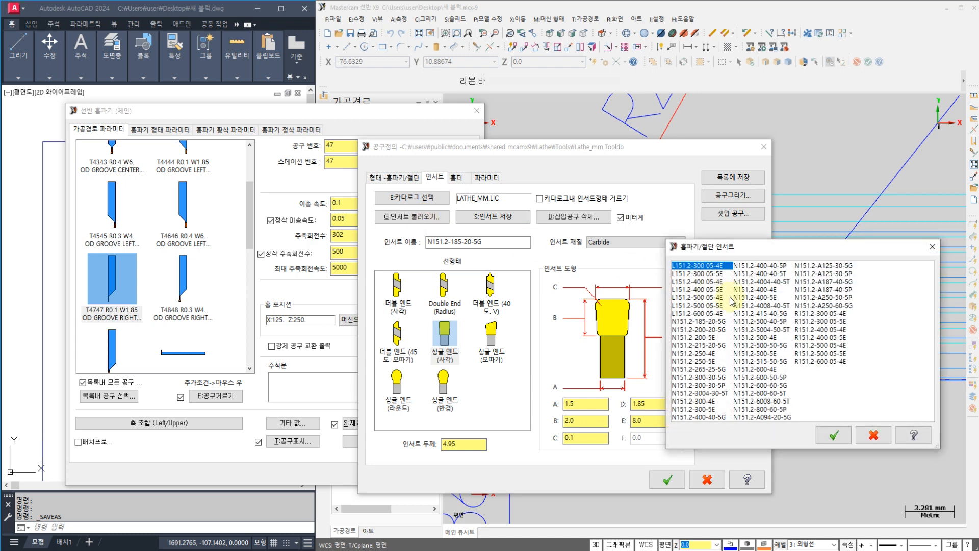
pyautogui.click(704, 379)
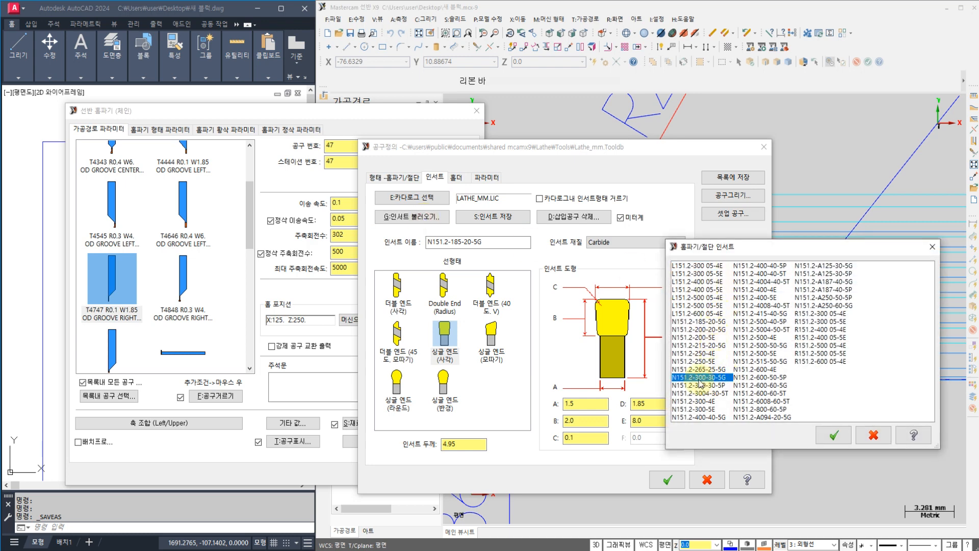
pyautogui.click(834, 434)
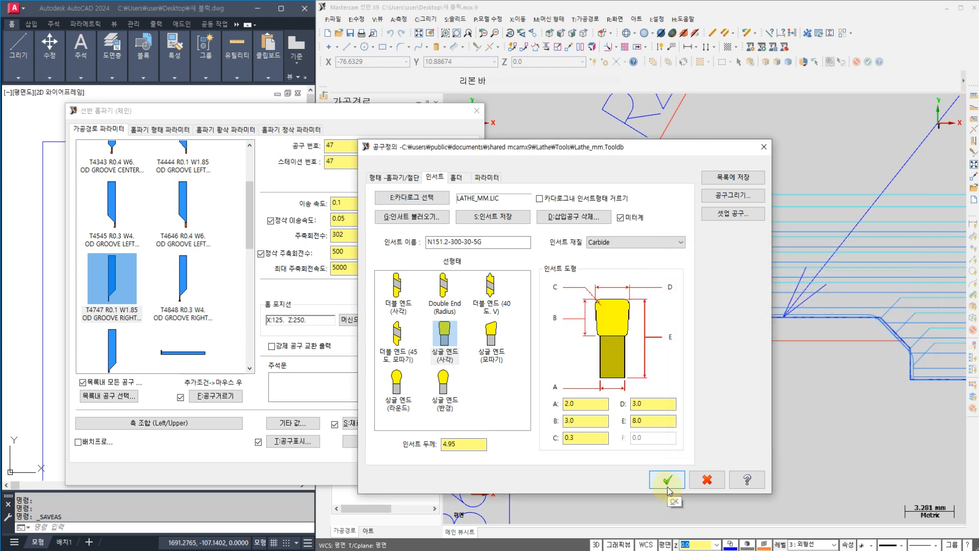
pyautogui.click(668, 482)
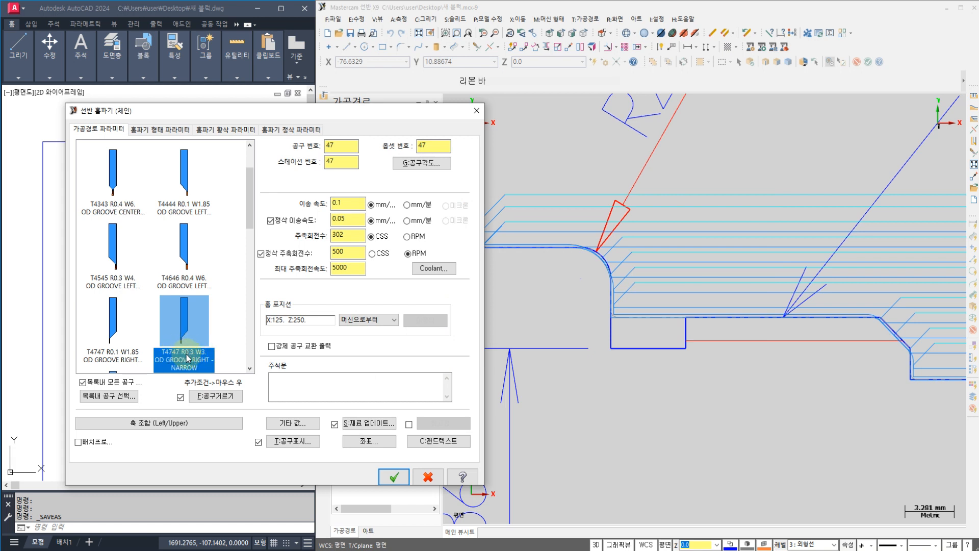
pyautogui.moveTo(351, 213)
pyautogui.mouseDown()
pyautogui.moveTo(372, 336)
pyautogui.moveTo(395, 336)
pyautogui.moveTo(407, 204)
pyautogui.mouseUp()
pyautogui.moveTo(364, 331)
pyautogui.mouseDown()
pyautogui.moveTo(336, 332)
pyautogui.moveTo(347, 354)
pyautogui.moveTo(320, 382)
pyautogui.moveTo(332, 382)
pyautogui.mouseUp()
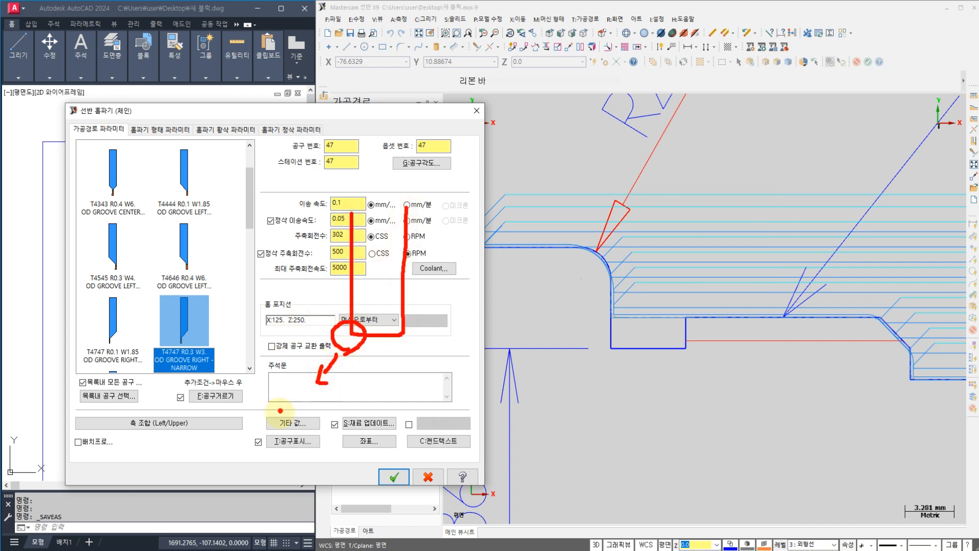
pyautogui.moveTo(279, 411)
pyautogui.mouseDown()
pyautogui.moveTo(292, 451)
pyautogui.moveTo(305, 453)
pyautogui.moveTo(320, 433)
pyautogui.moveTo(374, 428)
pyautogui.moveTo(360, 456)
pyautogui.mouseUp()
pyautogui.click(339, 450)
pyautogui.moveTo(616, 350)
pyautogui.mouseDown()
pyautogui.moveTo(615, 338)
pyautogui.moveTo(630, 349)
pyautogui.mouseUp()
pyautogui.moveTo(689, 341)
pyautogui.mouseDown()
pyautogui.moveTo(673, 343)
pyautogui.moveTo(693, 348)
pyautogui.mouseUp()
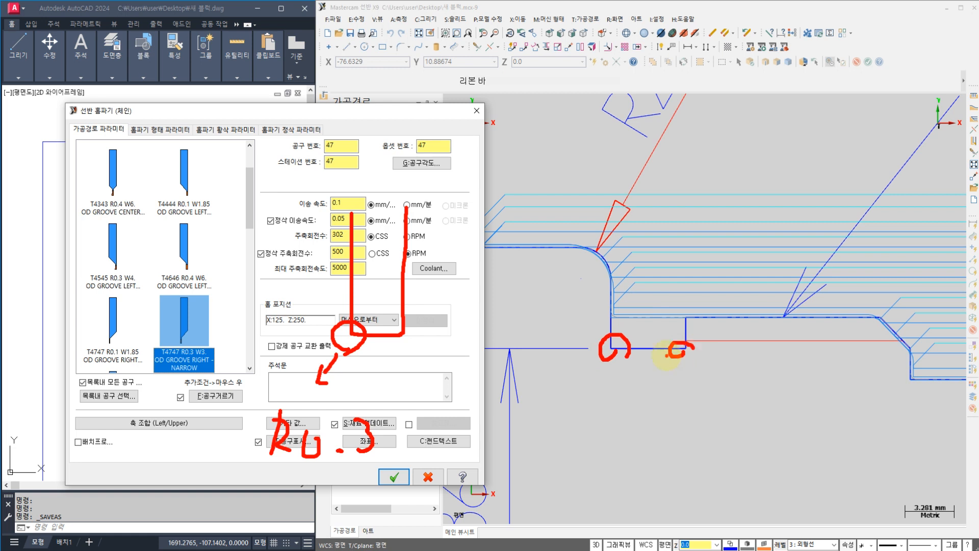
pyautogui.moveTo(741, 160)
pyautogui.mouseDown()
pyautogui.moveTo(807, 248)
pyautogui.moveTo(806, 139)
pyautogui.mouseUp()
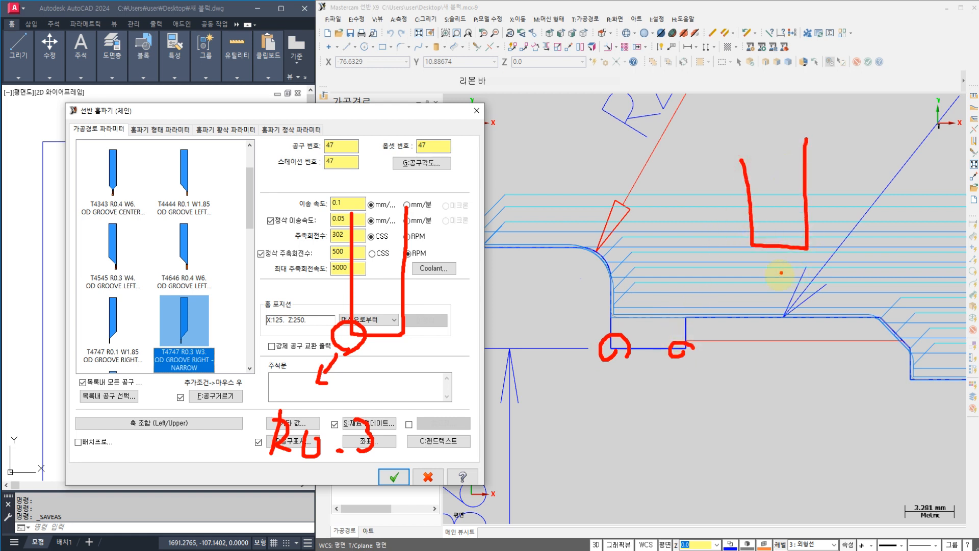
pyautogui.moveTo(775, 267)
pyautogui.mouseDown()
pyautogui.moveTo(736, 254)
pyautogui.moveTo(749, 225)
pyautogui.mouseUp()
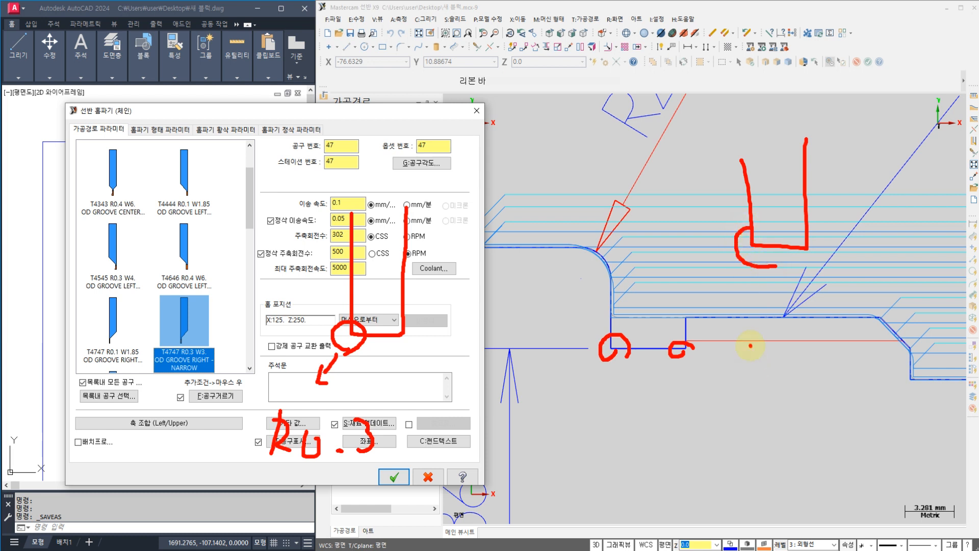
pyautogui.moveTo(750, 346)
pyautogui.mouseDown()
pyautogui.moveTo(753, 480)
pyautogui.moveTo(799, 362)
pyautogui.mouseUp()
pyautogui.moveTo(755, 495)
pyautogui.mouseDown()
pyautogui.moveTo(749, 463)
pyautogui.moveTo(762, 480)
pyautogui.mouseUp()
pyautogui.moveTo(618, 391)
pyautogui.mouseDown()
pyautogui.moveTo(620, 493)
pyautogui.moveTo(654, 397)
pyautogui.mouseUp()
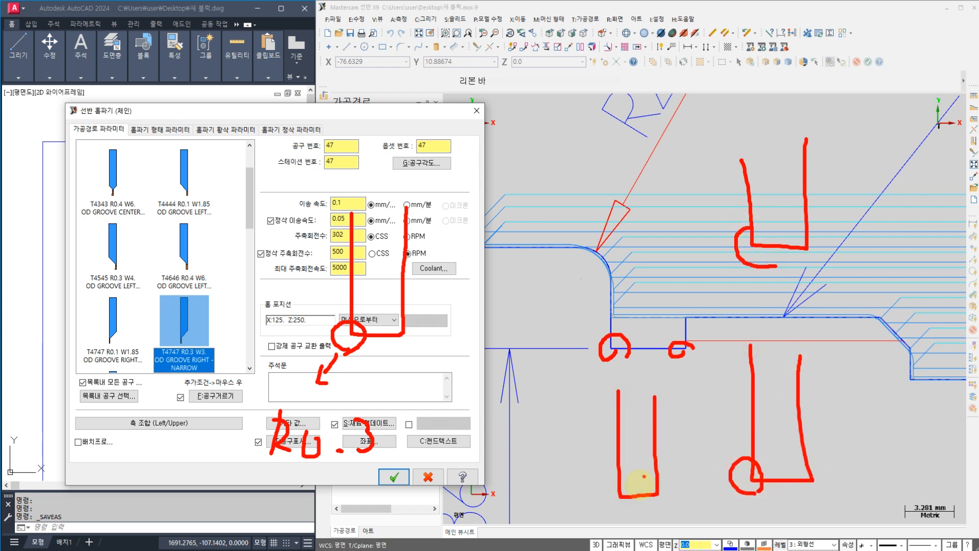
pyautogui.moveTo(620, 495); pyautogui.dragTo(601, 508)
pyautogui.moveTo(752, 461)
pyautogui.mouseDown()
pyautogui.moveTo(745, 469)
pyautogui.moveTo(763, 480)
pyautogui.mouseUp()
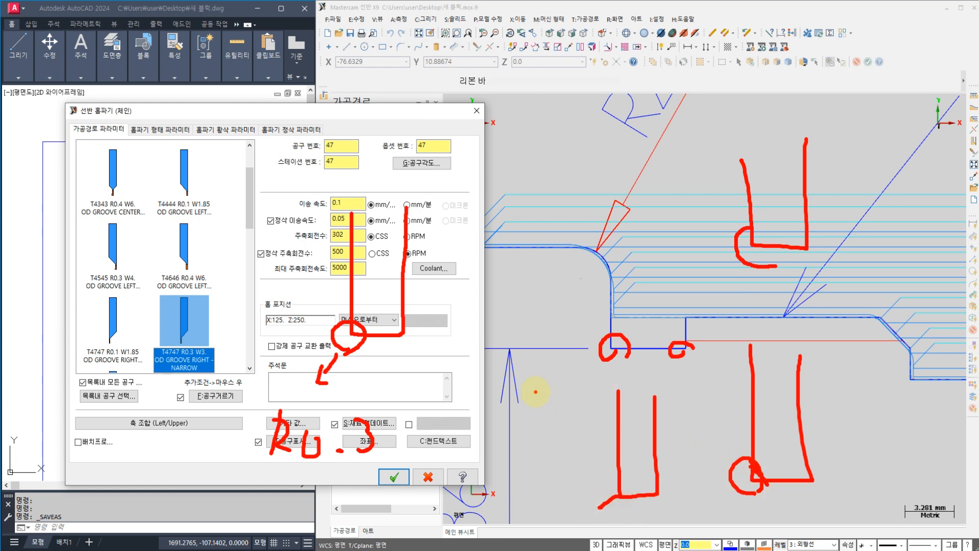
pyautogui.moveTo(539, 384)
pyautogui.mouseDown()
pyautogui.moveTo(549, 395)
pyautogui.moveTo(541, 408)
pyautogui.moveTo(575, 407)
pyautogui.mouseUp()
pyautogui.click(558, 406)
pyautogui.moveTo(596, 380)
pyautogui.mouseDown()
pyautogui.moveTo(597, 417)
pyautogui.moveTo(638, 391)
pyautogui.mouseUp()
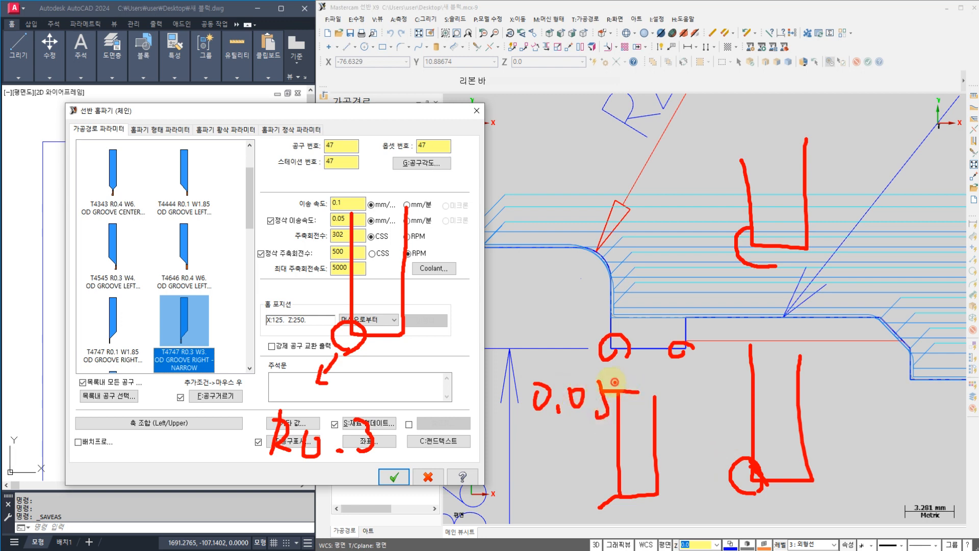
pyautogui.moveTo(560, 377); pyautogui.dragTo(613, 420)
pyautogui.moveTo(616, 382); pyautogui.dragTo(591, 416)
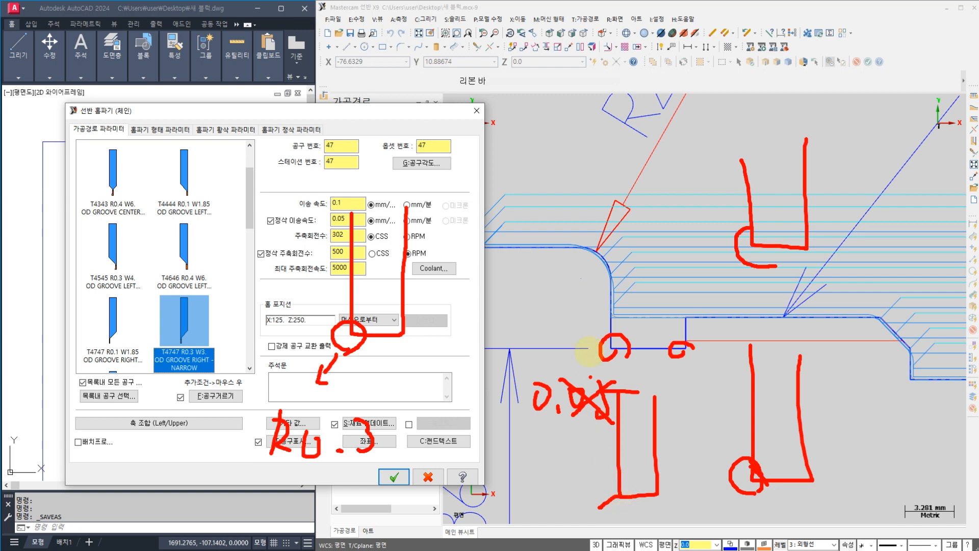
pyautogui.moveTo(550, 205); pyautogui.dragTo(554, 280)
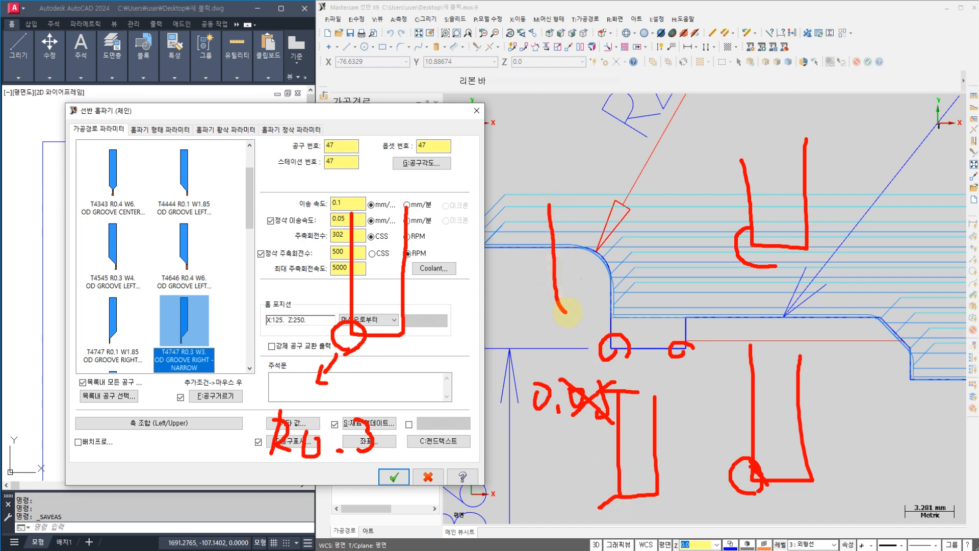
pyautogui.moveTo(577, 320)
pyautogui.mouseDown()
pyautogui.moveTo(547, 306)
pyautogui.moveTo(568, 329)
pyautogui.mouseUp()
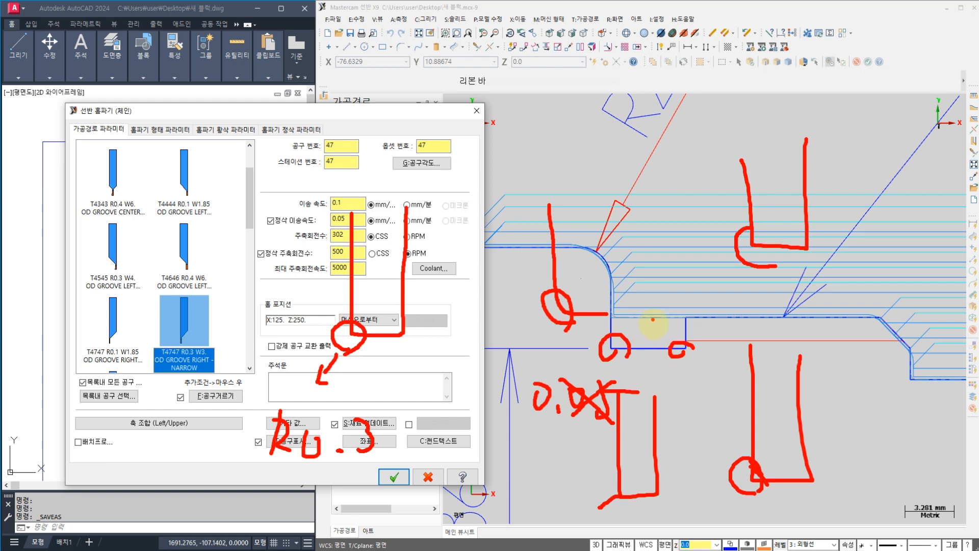
pyautogui.moveTo(611, 306)
pyautogui.mouseDown()
pyautogui.moveTo(612, 347)
pyautogui.moveTo(678, 349)
pyautogui.moveTo(687, 306)
pyautogui.mouseUp()
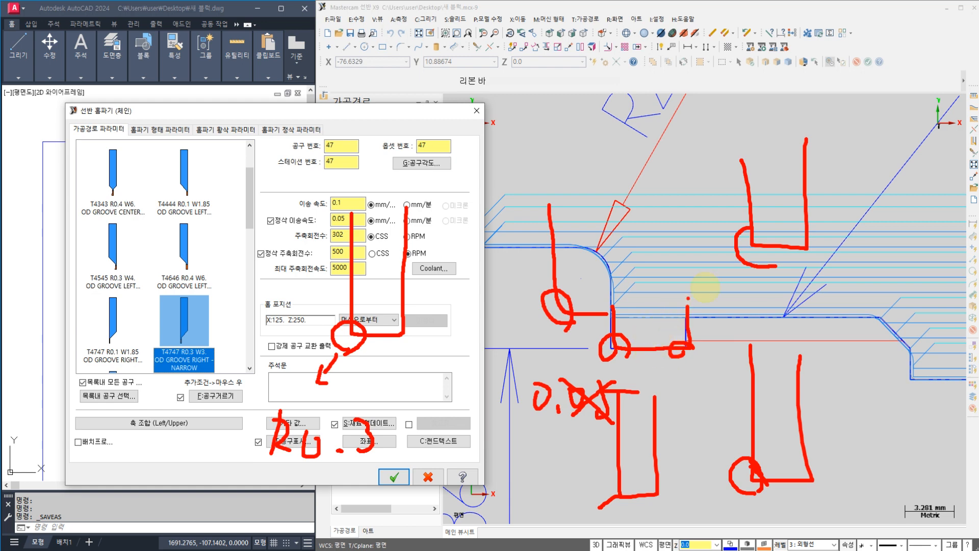
pyautogui.moveTo(738, 255)
pyautogui.mouseDown()
pyautogui.moveTo(754, 254)
pyautogui.moveTo(753, 228)
pyautogui.moveTo(756, 259)
pyautogui.moveTo(697, 267)
pyautogui.moveTo(667, 312)
pyautogui.mouseUp()
pyautogui.moveTo(660, 304); pyautogui.dragTo(679, 319)
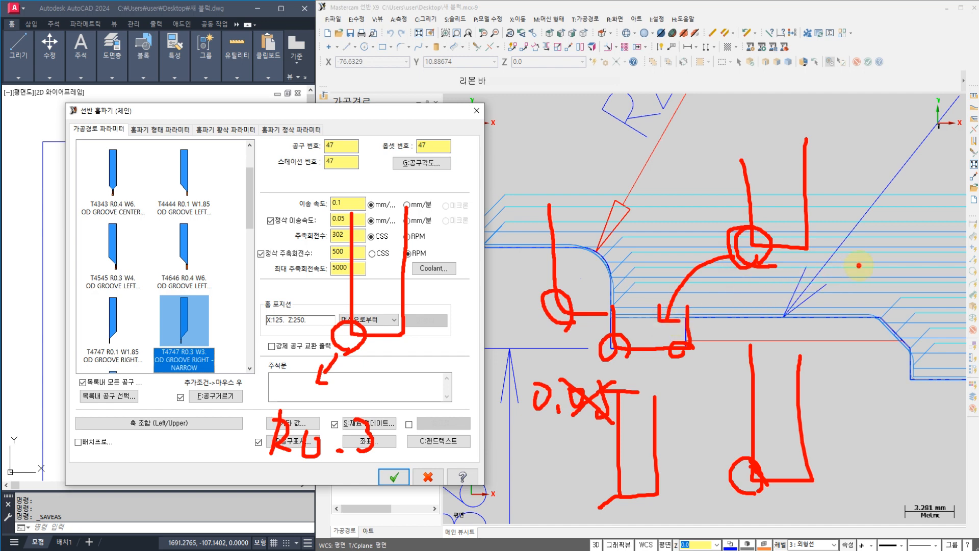
pyautogui.moveTo(859, 265)
pyautogui.mouseDown()
pyautogui.moveTo(838, 322)
pyautogui.moveTo(875, 355)
pyautogui.moveTo(877, 308)
pyautogui.moveTo(918, 258)
pyautogui.moveTo(882, 352)
pyautogui.moveTo(829, 258)
pyautogui.mouseUp()
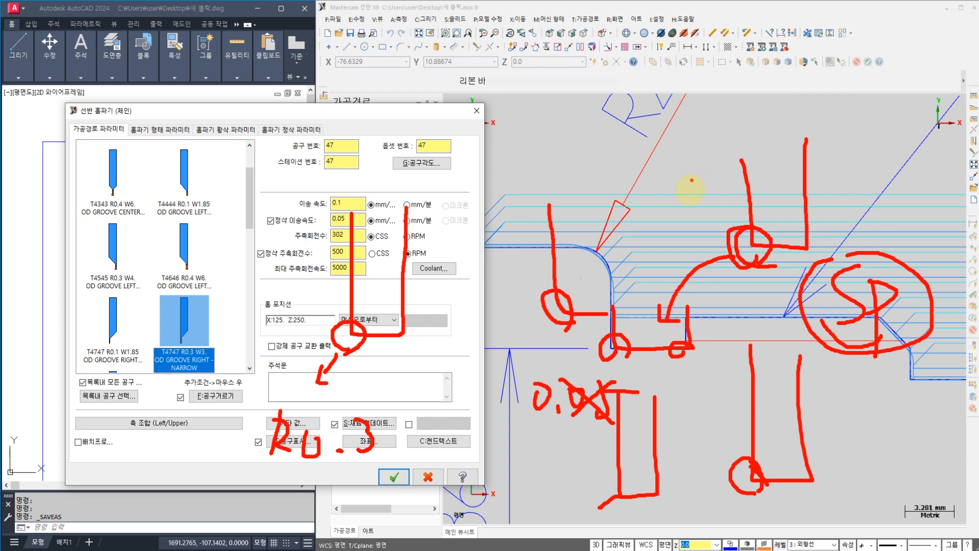
pyautogui.press('Escape')
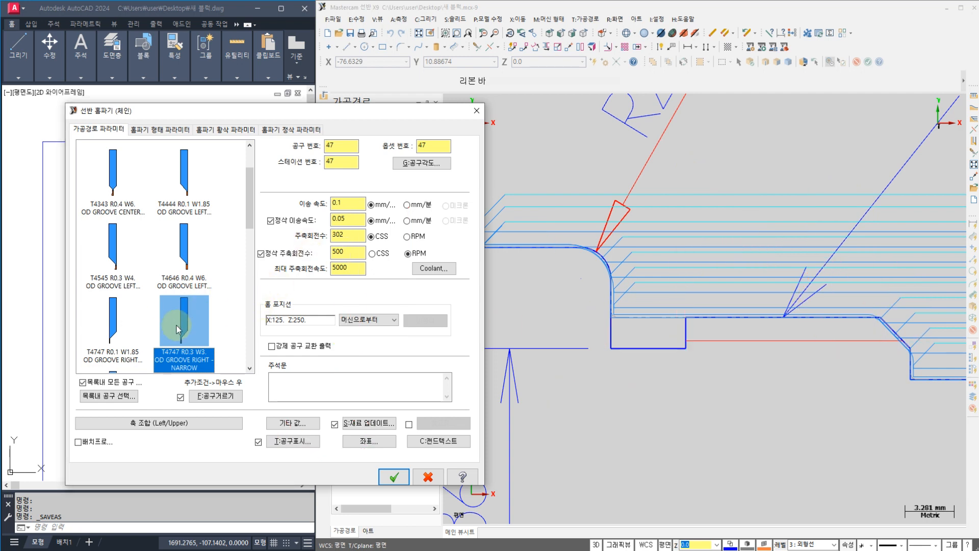
# Step: Set the groove tool's tool number, offset number and station number to 3
pyautogui.doubleClick(341, 145)
pyautogui.write('3')
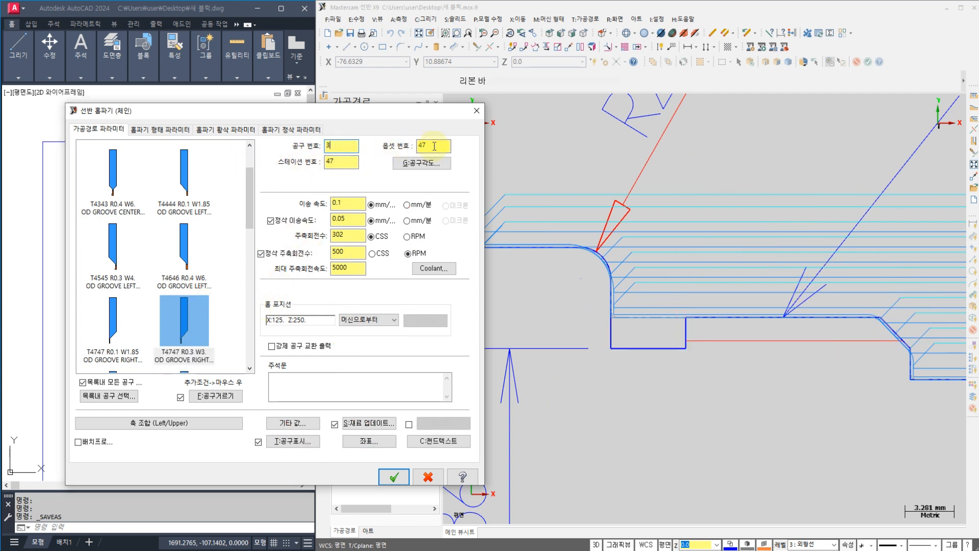
pyautogui.moveTo(434, 147); pyautogui.dragTo(409, 149)
pyautogui.write('3')
pyautogui.moveTo(346, 162); pyautogui.dragTo(284, 177)
pyautogui.write('3')
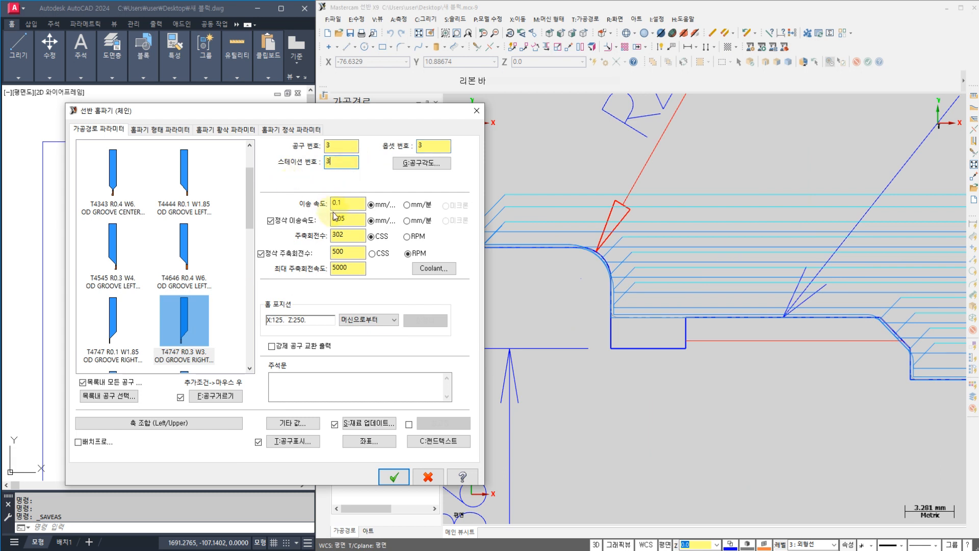
# Step: Disable the separate finish feed rate and finish spindle speed, and set the grooving feed rate to 0.05
pyautogui.click(290, 222)
pyautogui.click(277, 253)
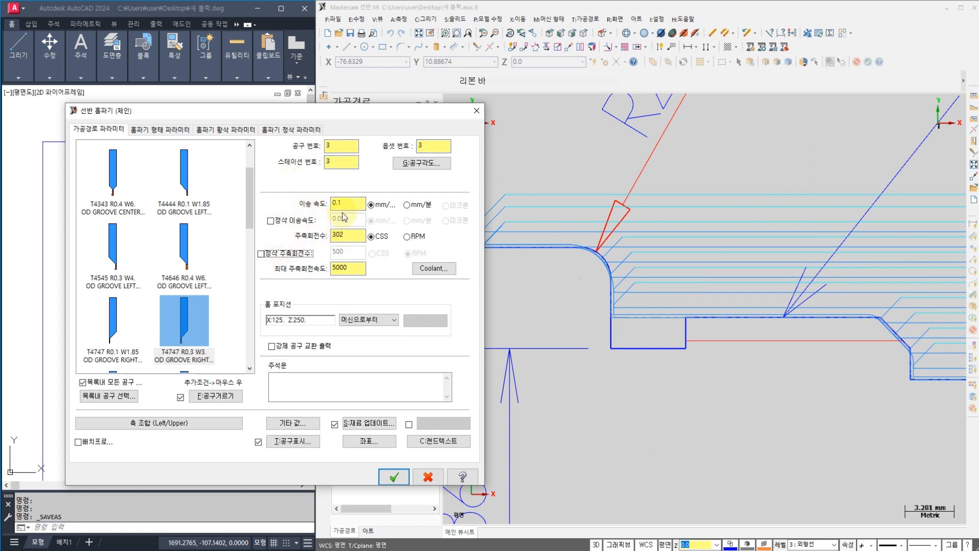
pyautogui.moveTo(346, 202); pyautogui.dragTo(264, 209)
pyautogui.write('0.05')
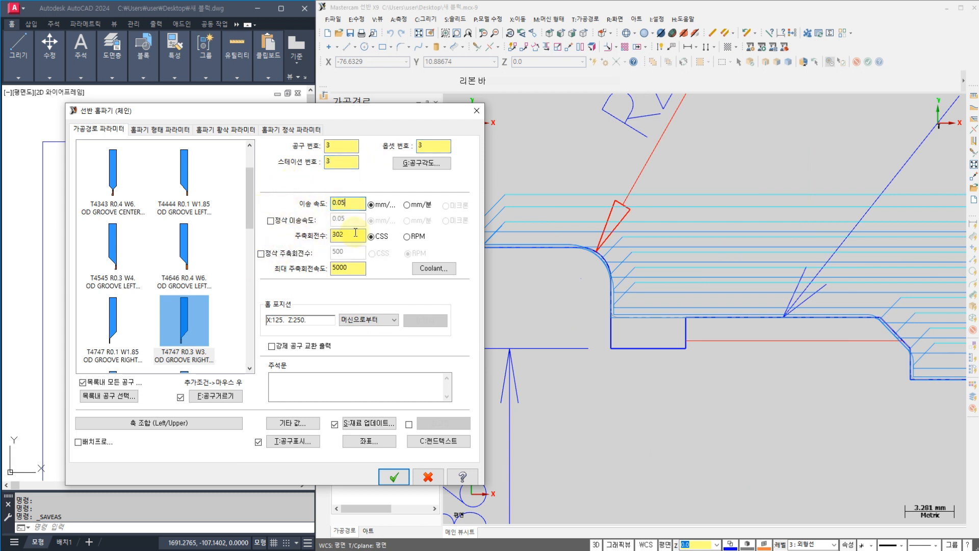
# Step: Set the grooving spindle speed to 500 RPM
pyautogui.click(407, 237)
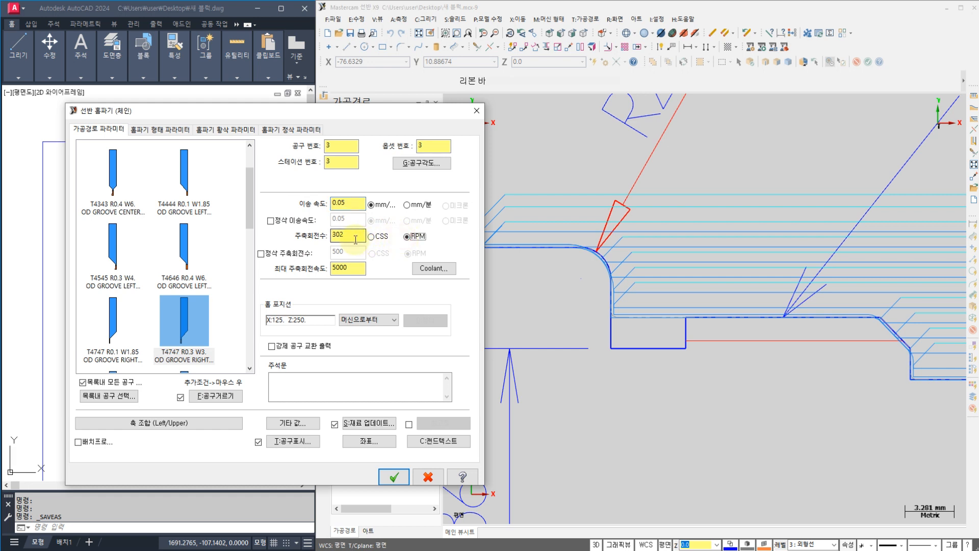
pyautogui.moveTo(355, 239); pyautogui.dragTo(292, 245)
pyautogui.write('500')
pyautogui.click(343, 235)
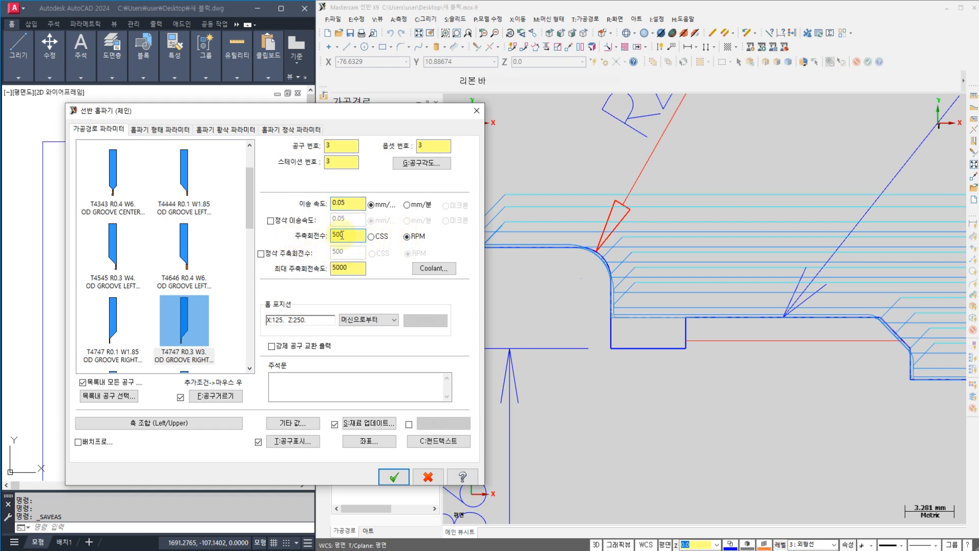
# Step: Turn on flood coolant for the groove operation
pyautogui.click(429, 269)
pyautogui.click(415, 238)
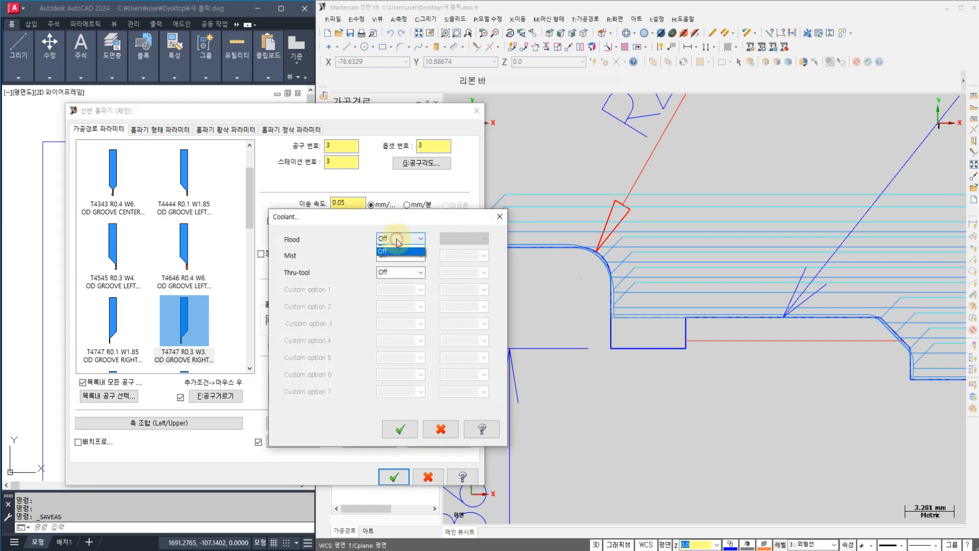
pyautogui.click(393, 255)
pyautogui.click(399, 428)
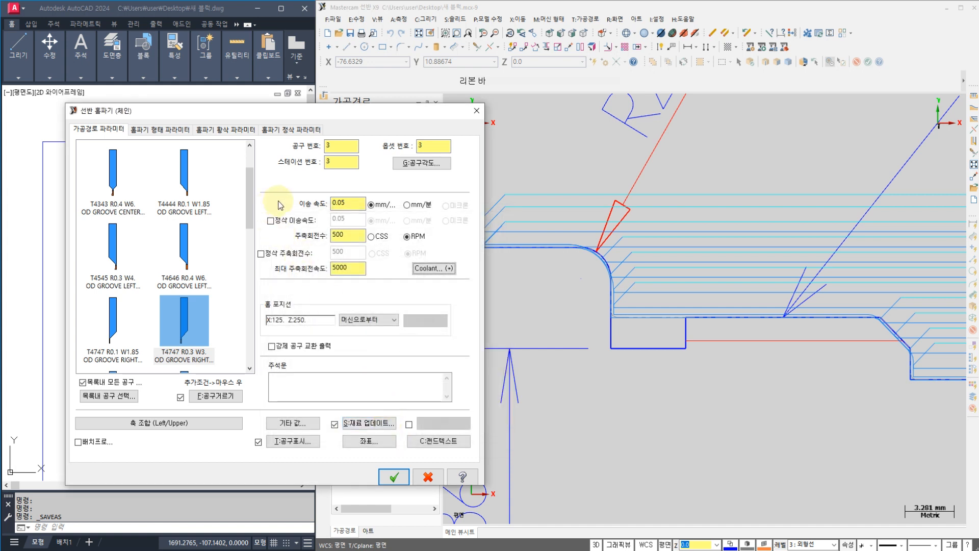
# Step: Set the groove roughing stock to leave to 0 in both X and Z
pyautogui.click(147, 130)
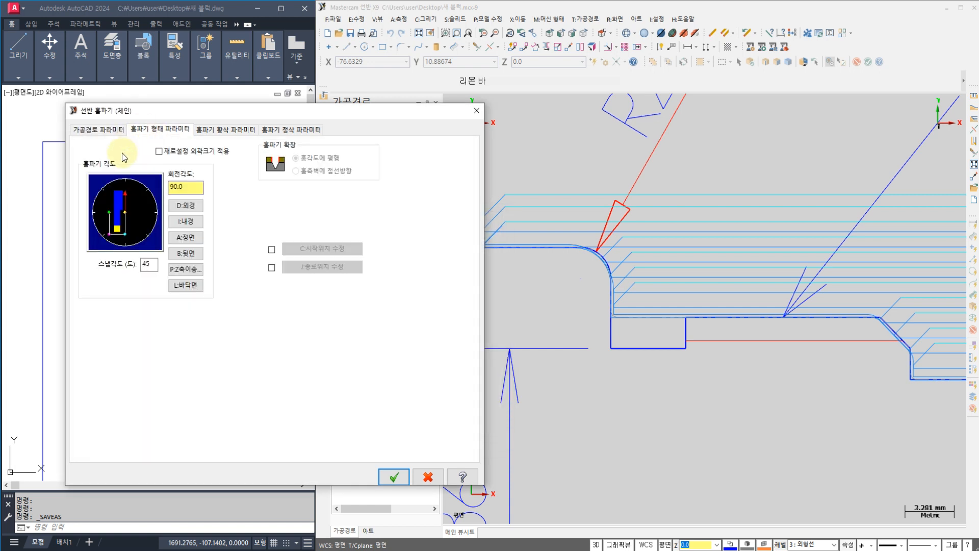
pyautogui.click(225, 129)
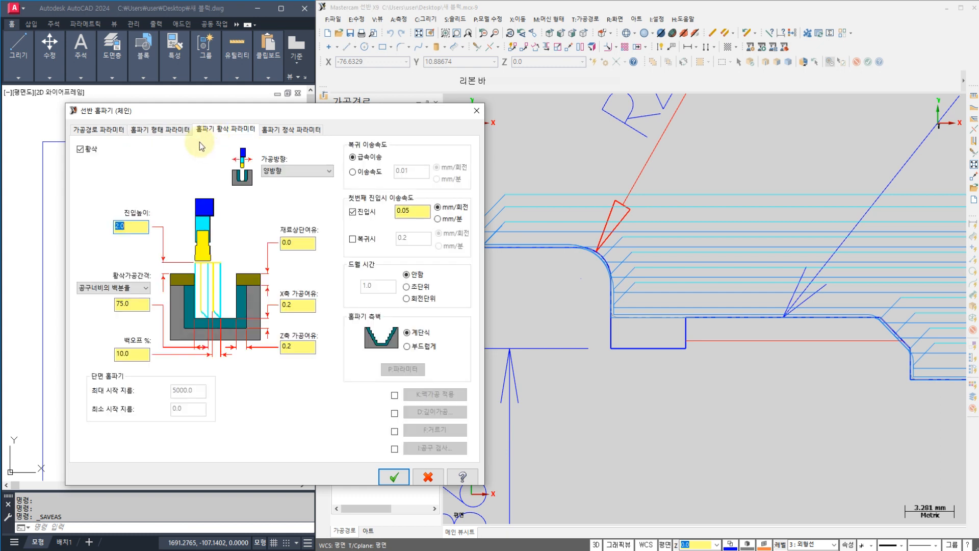
pyautogui.click(298, 305)
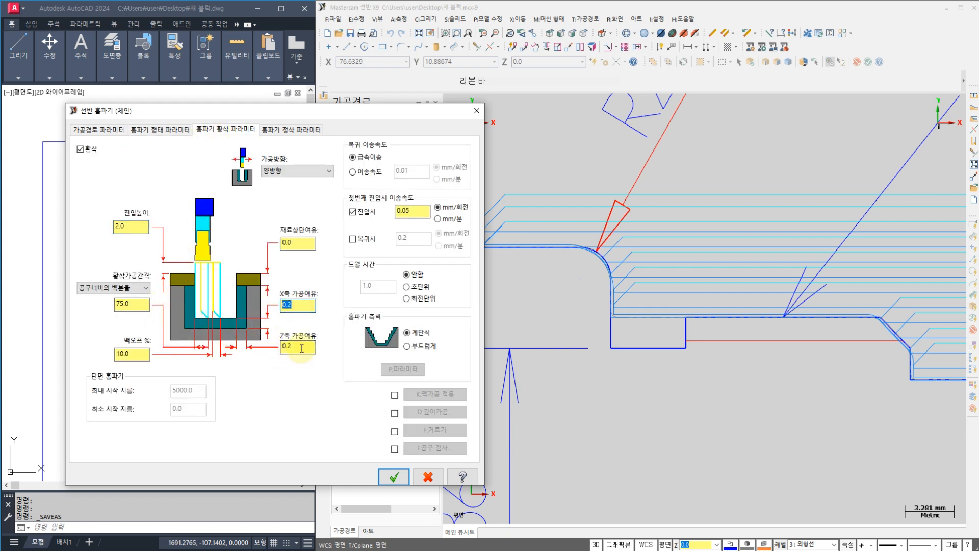
pyautogui.write('0.0')
pyautogui.press('Tab')
pyautogui.write('0')
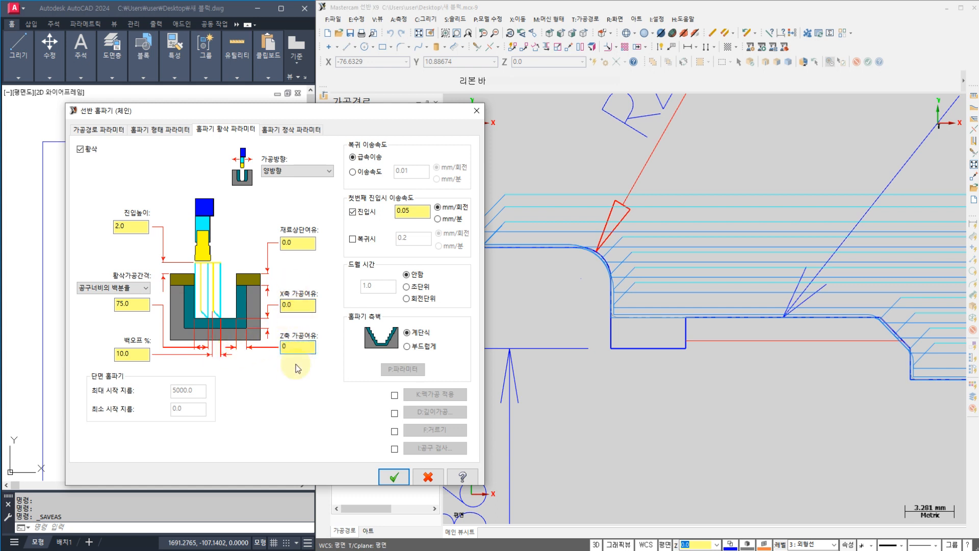
# Step: Disable the groove finish pass and generate the chained groove toolpath
pyautogui.click(269, 131)
pyautogui.click(80, 149)
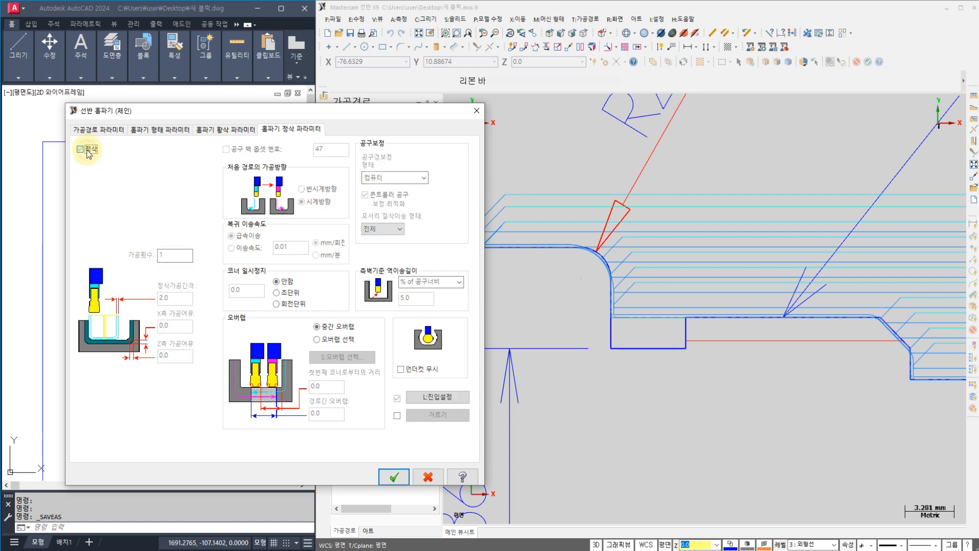
pyautogui.click(393, 477)
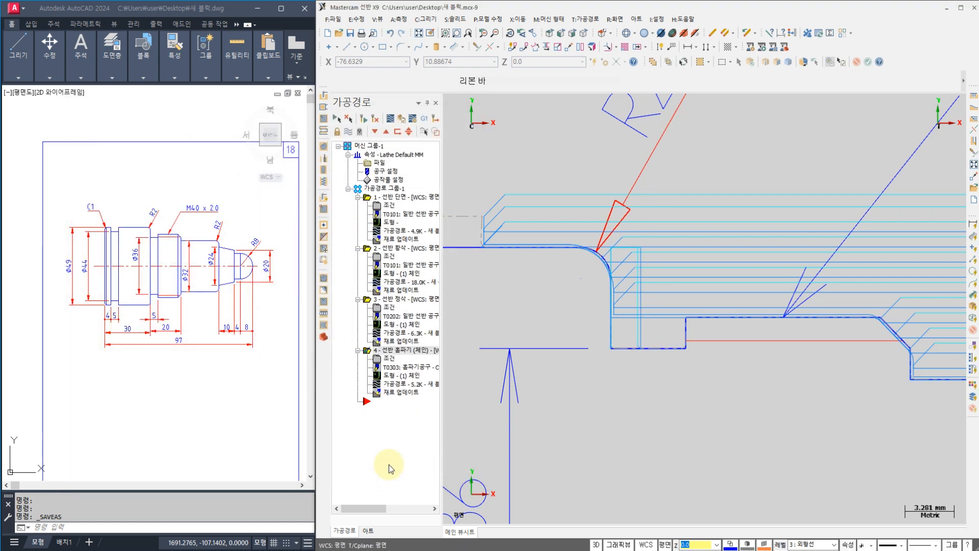
pyautogui.scroll(-2, 470, 281)
pyautogui.scroll(-3, 471, 281)
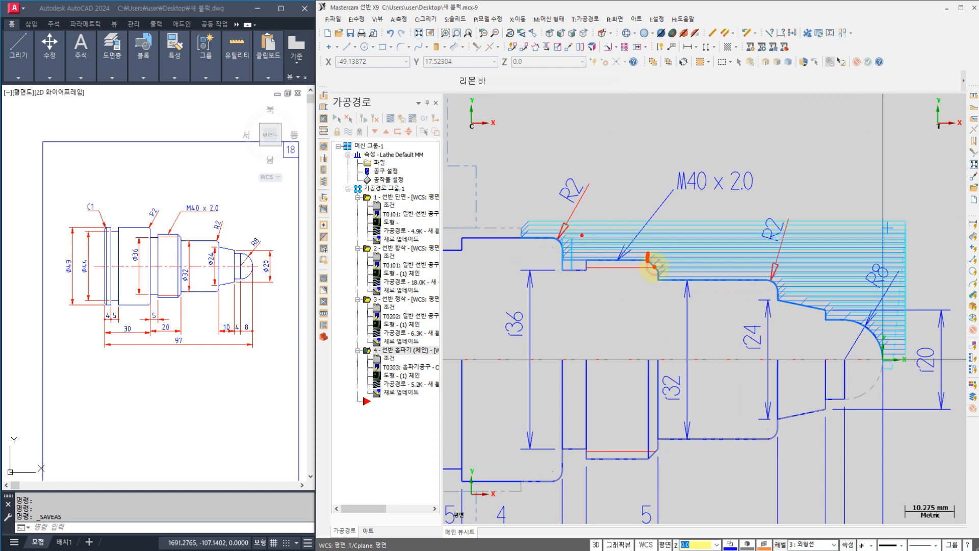
pyautogui.moveTo(657, 219); pyautogui.dragTo(660, 295)
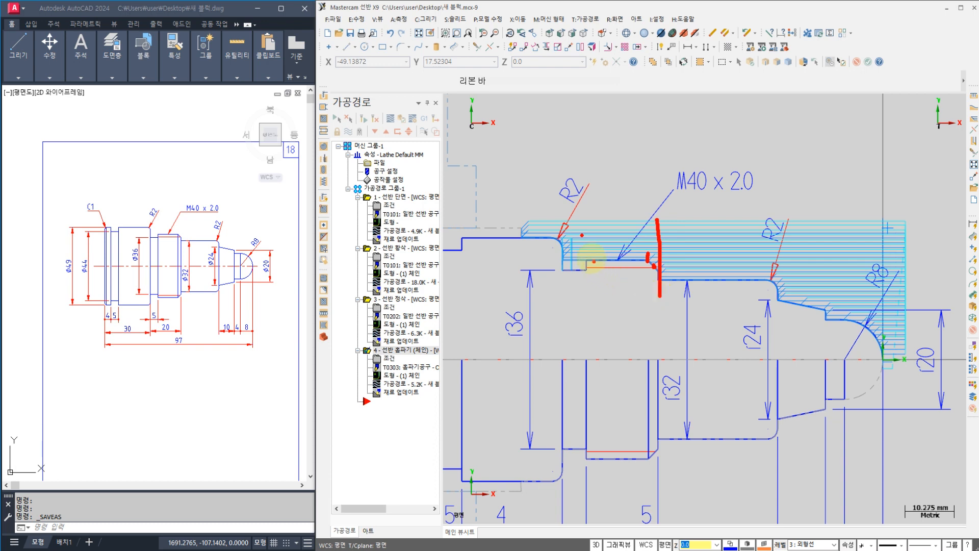
pyautogui.moveTo(581, 223); pyautogui.dragTo(587, 300)
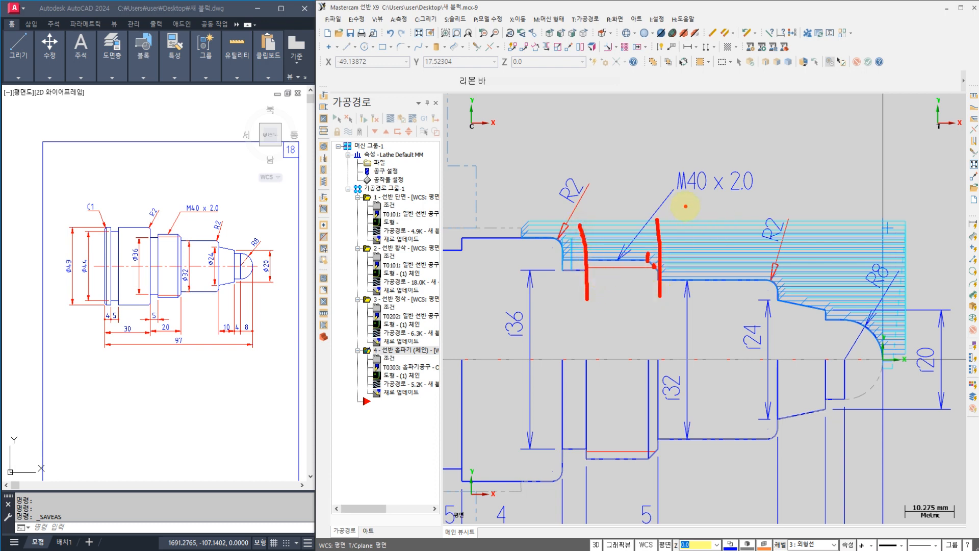
pyautogui.moveTo(807, 116)
pyautogui.mouseDown()
pyautogui.moveTo(788, 154)
pyautogui.moveTo(812, 154)
pyautogui.mouseUp()
pyautogui.moveTo(815, 162)
pyautogui.mouseDown()
pyautogui.moveTo(806, 191)
pyautogui.moveTo(826, 163)
pyautogui.moveTo(843, 184)
pyautogui.mouseUp()
pyautogui.moveTo(866, 130); pyautogui.dragTo(881, 216)
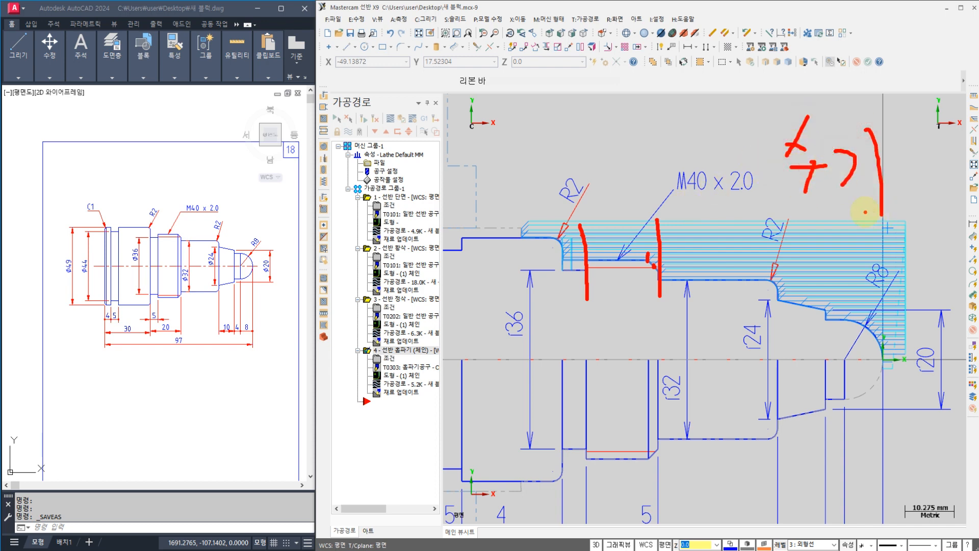
pyautogui.moveTo(786, 219); pyautogui.dragTo(871, 223)
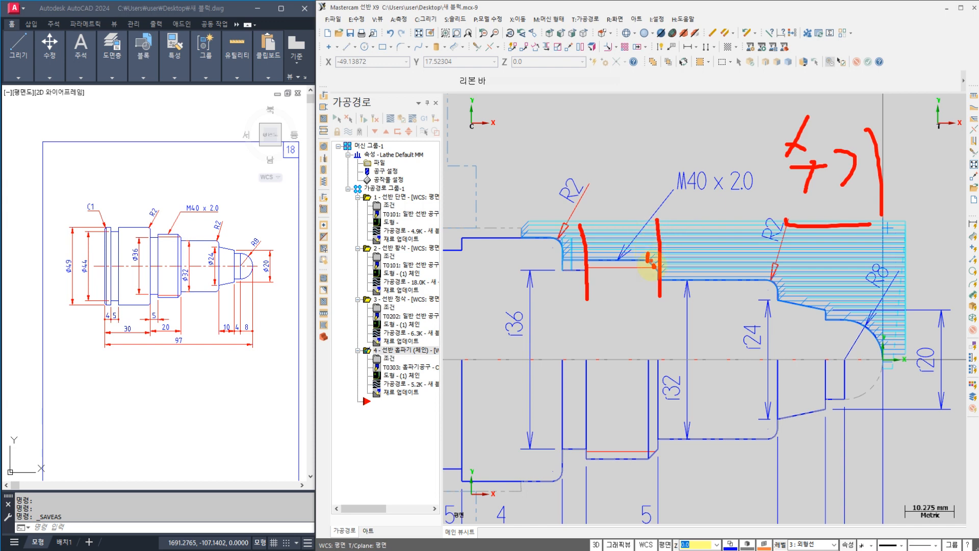
pyautogui.moveTo(658, 217)
pyautogui.mouseDown()
pyautogui.moveTo(658, 267)
pyautogui.moveTo(589, 266)
pyautogui.moveTo(601, 269)
pyautogui.moveTo(585, 207)
pyautogui.moveTo(610, 206)
pyautogui.mouseUp()
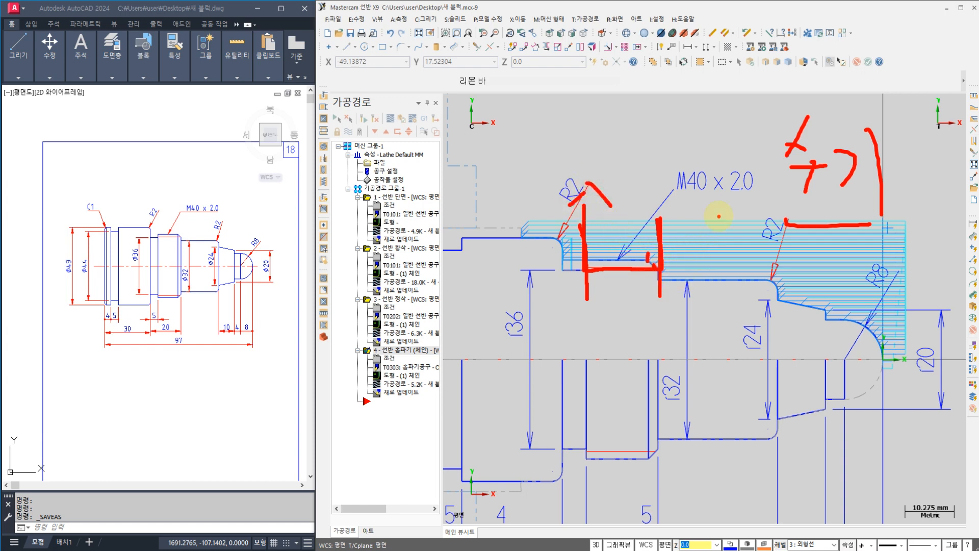
pyautogui.moveTo(696, 209)
pyautogui.mouseDown()
pyautogui.moveTo(708, 238)
pyautogui.moveTo(721, 208)
pyautogui.mouseUp()
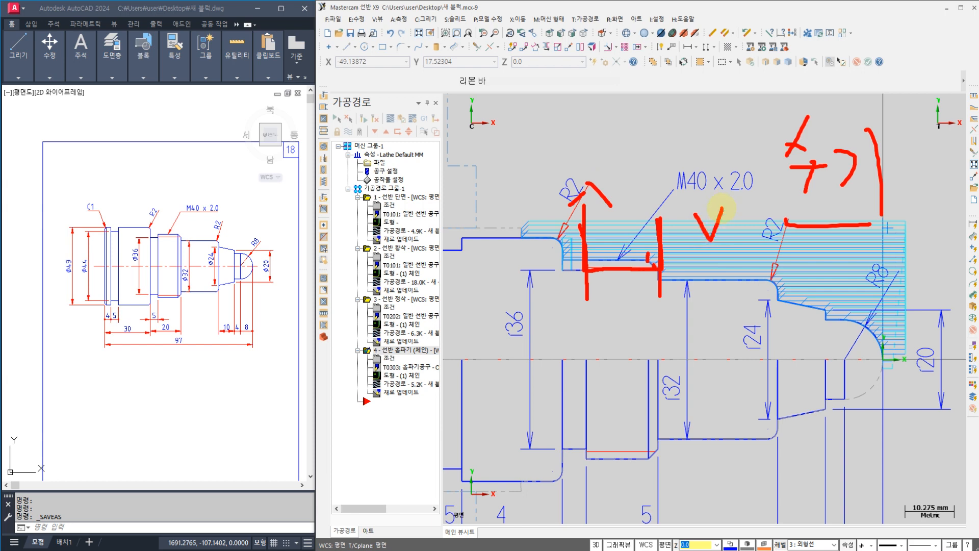
pyautogui.moveTo(655, 349)
pyautogui.mouseDown()
pyautogui.moveTo(663, 339)
pyautogui.moveTo(866, 337)
pyautogui.mouseUp()
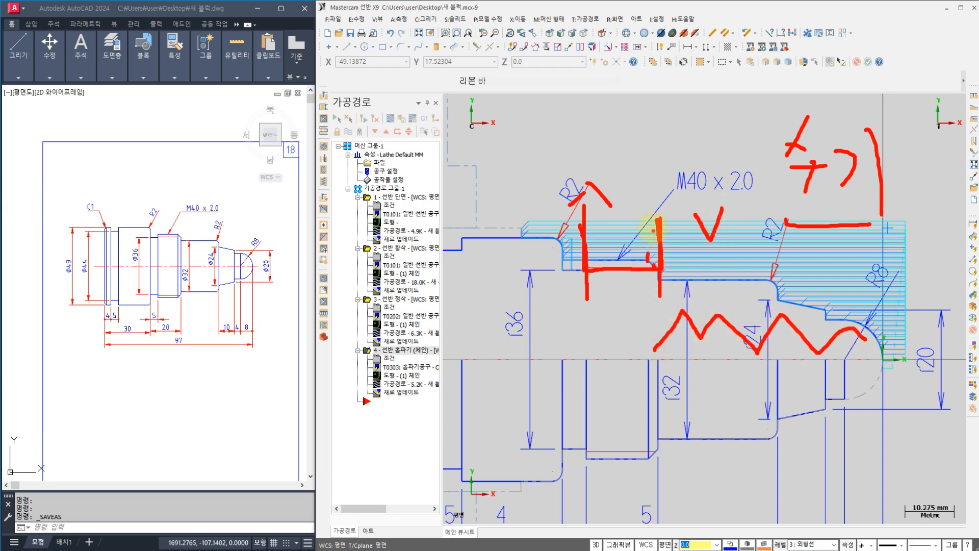
pyautogui.moveTo(658, 219)
pyautogui.mouseDown()
pyautogui.moveTo(658, 268)
pyautogui.moveTo(628, 270)
pyautogui.mouseUp()
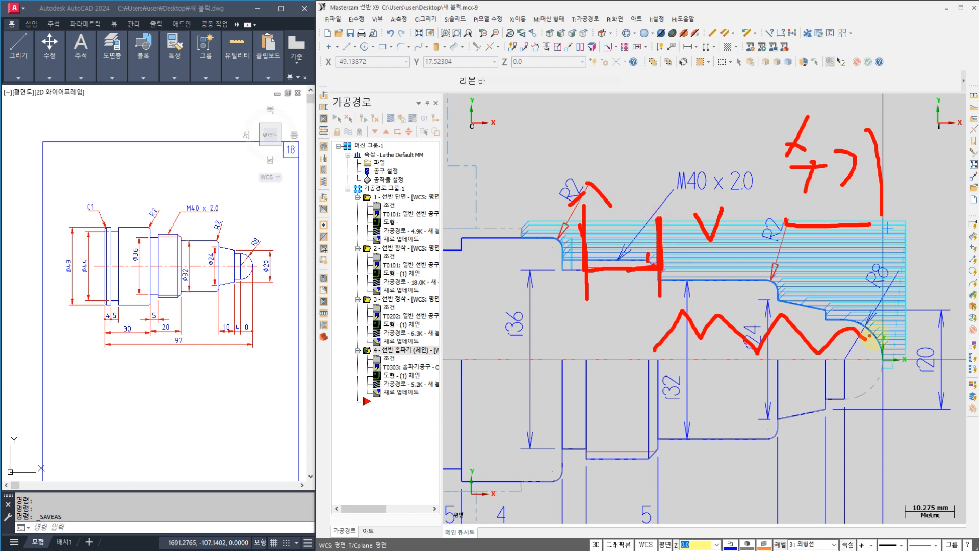
pyautogui.moveTo(881, 350)
pyautogui.mouseDown()
pyautogui.moveTo(844, 331)
pyautogui.moveTo(858, 355)
pyautogui.mouseUp()
pyautogui.moveTo(670, 375); pyautogui.dragTo(643, 357)
pyautogui.moveTo(670, 325)
pyautogui.mouseDown()
pyautogui.moveTo(633, 343)
pyautogui.moveTo(645, 321)
pyautogui.mouseUp()
pyautogui.click(581, 421)
pyautogui.moveTo(895, 265)
pyautogui.mouseDown()
pyautogui.moveTo(866, 271)
pyautogui.moveTo(860, 286)
pyautogui.mouseUp()
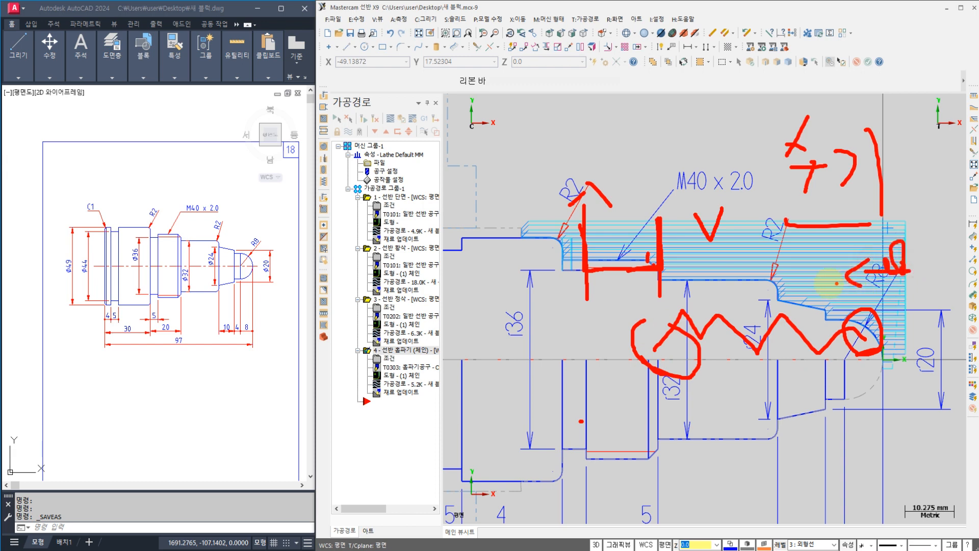
pyautogui.moveTo(663, 279)
pyautogui.mouseDown()
pyautogui.moveTo(634, 284)
pyautogui.moveTo(640, 297)
pyautogui.mouseUp()
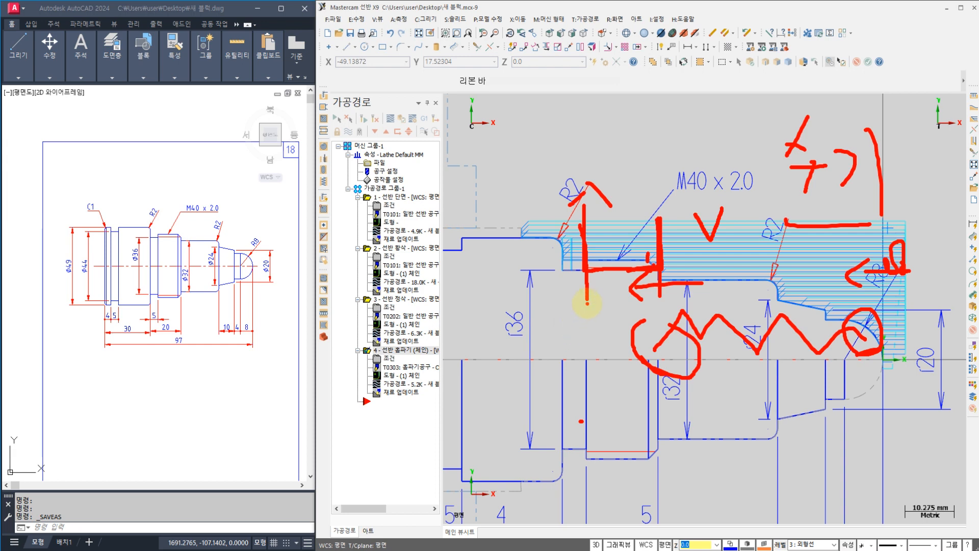
pyautogui.press('Escape')
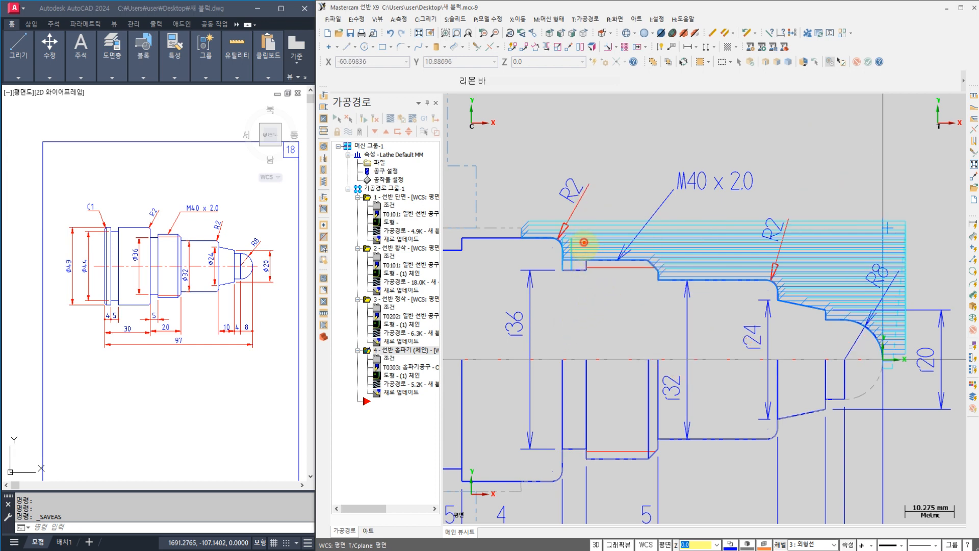
pyautogui.moveTo(583, 241); pyautogui.dragTo(584, 288)
pyautogui.moveTo(660, 239); pyautogui.dragTo(663, 300)
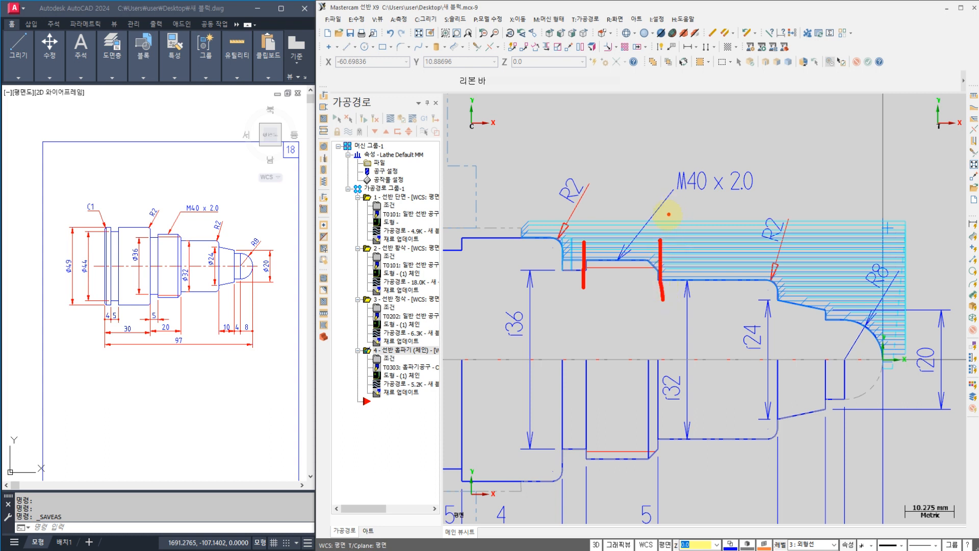
pyautogui.moveTo(669, 214)
pyautogui.mouseDown()
pyautogui.moveTo(670, 272)
pyautogui.moveTo(572, 272)
pyautogui.moveTo(566, 210)
pyautogui.moveTo(581, 220)
pyautogui.mouseUp()
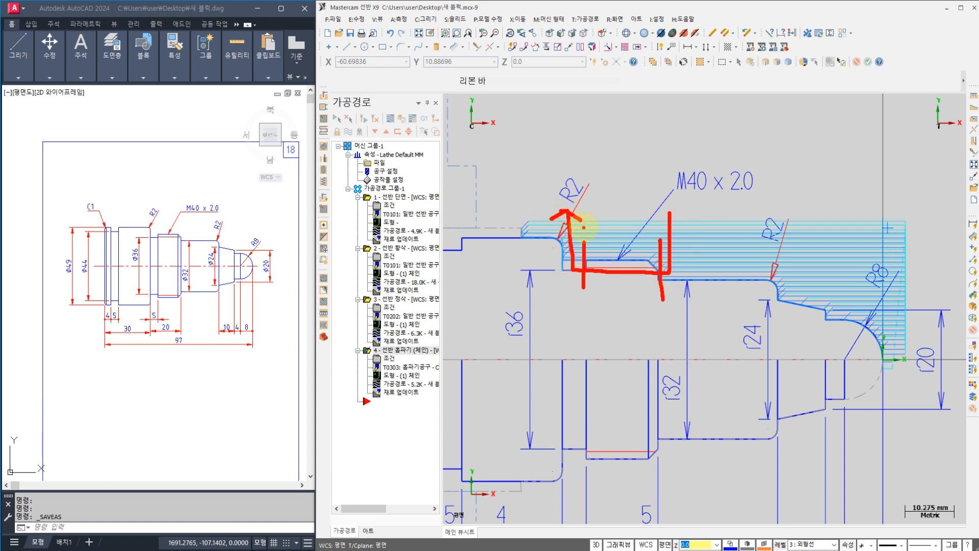
pyautogui.moveTo(723, 259); pyautogui.dragTo(724, 339)
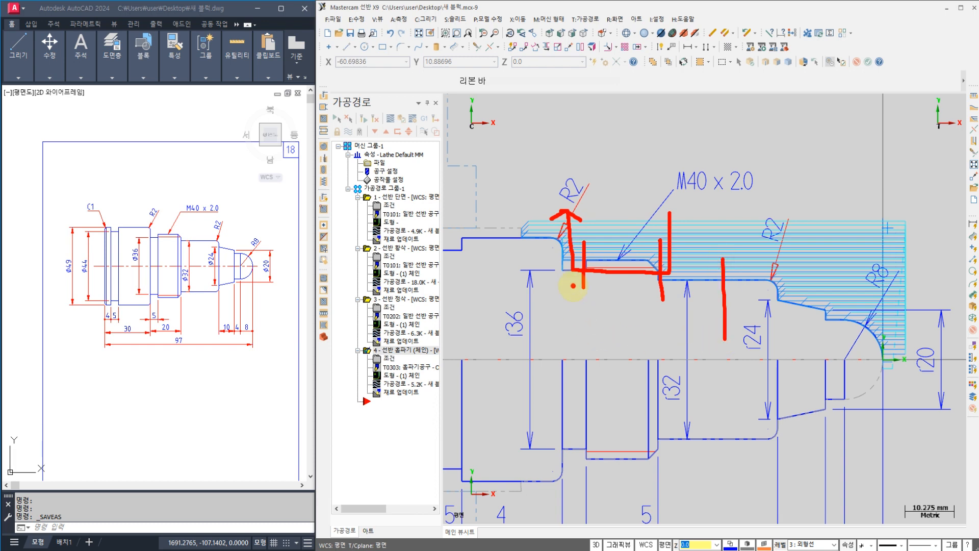
pyautogui.moveTo(573, 286); pyautogui.dragTo(572, 354)
pyautogui.moveTo(715, 342); pyautogui.dragTo(599, 349)
pyautogui.moveTo(595, 332); pyautogui.dragTo(596, 363)
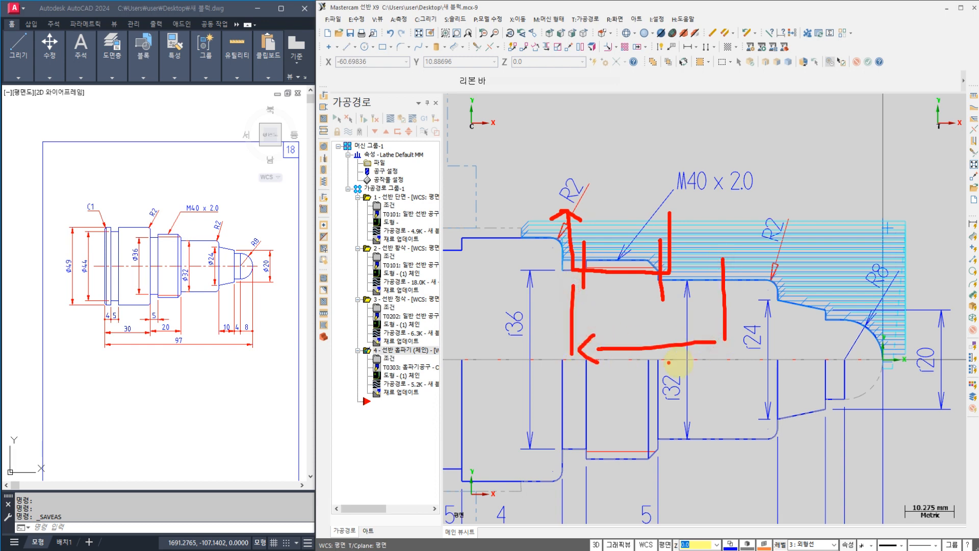
pyautogui.moveTo(705, 326)
pyautogui.mouseDown()
pyautogui.moveTo(726, 340)
pyautogui.moveTo(696, 374)
pyautogui.mouseUp()
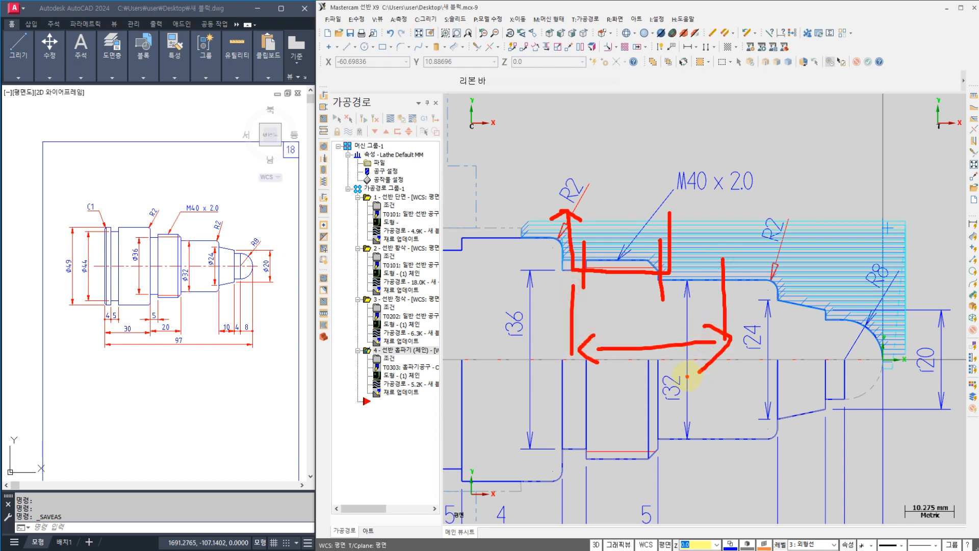
pyautogui.moveTo(726, 198)
pyautogui.mouseDown()
pyautogui.moveTo(716, 168)
pyautogui.moveTo(762, 176)
pyautogui.moveTo(761, 203)
pyautogui.mouseUp()
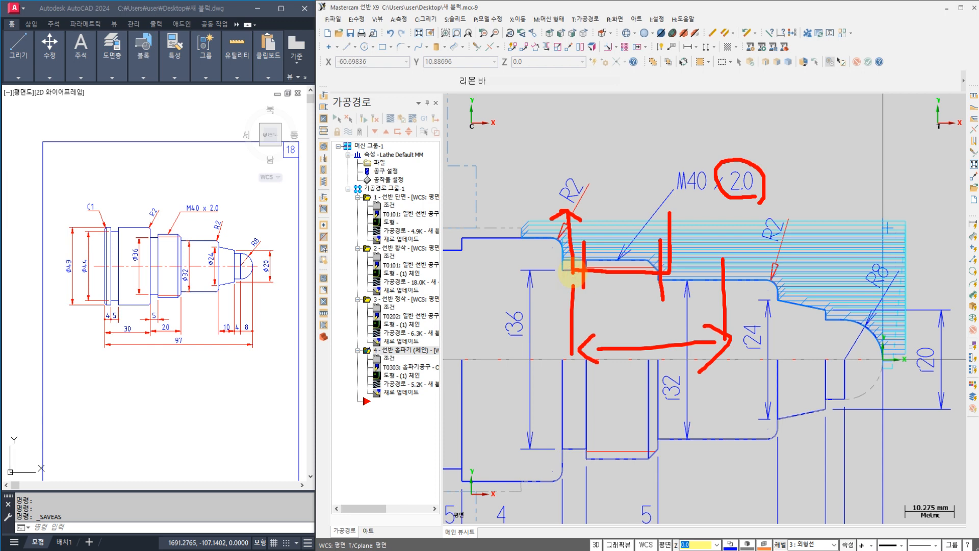
pyautogui.moveTo(561, 337)
pyautogui.mouseDown()
pyautogui.moveTo(584, 315)
pyautogui.moveTo(662, 311)
pyautogui.moveTo(706, 326)
pyautogui.moveTo(724, 318)
pyautogui.moveTo(714, 339)
pyautogui.mouseUp()
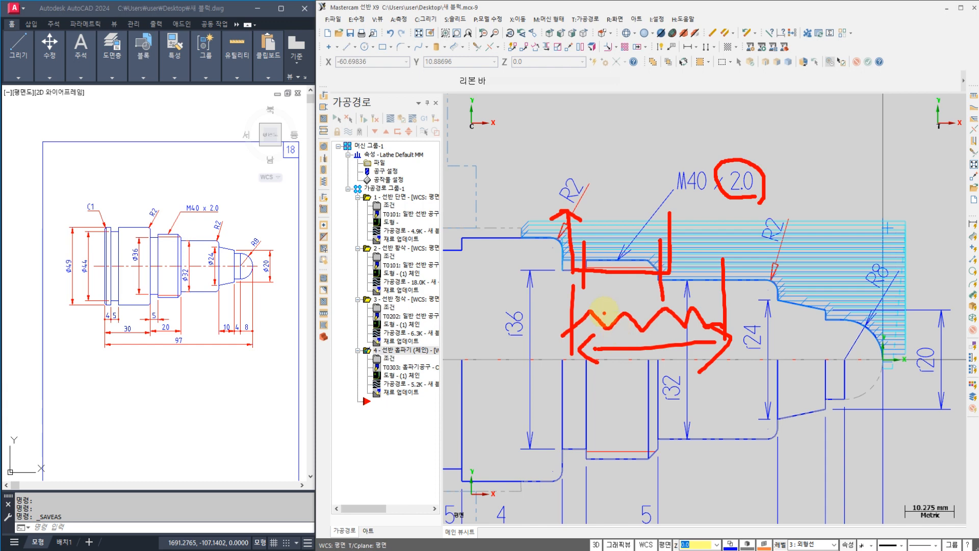
pyautogui.press('Escape')
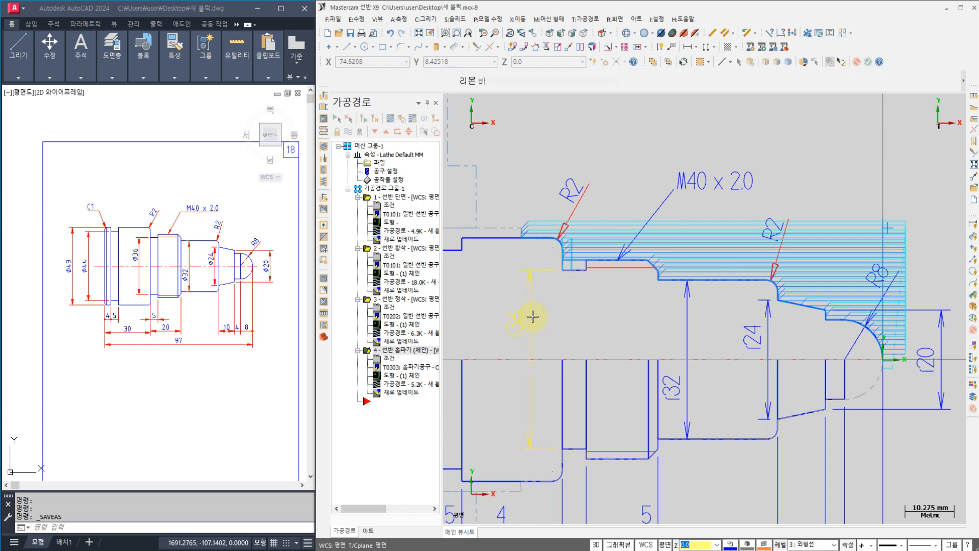
# Step: Start a lathe thread toolpath with the OD THREAD RIGHT-SMALL tool T9494 and accept the adjusted tool settings
pyautogui.click(586, 19)
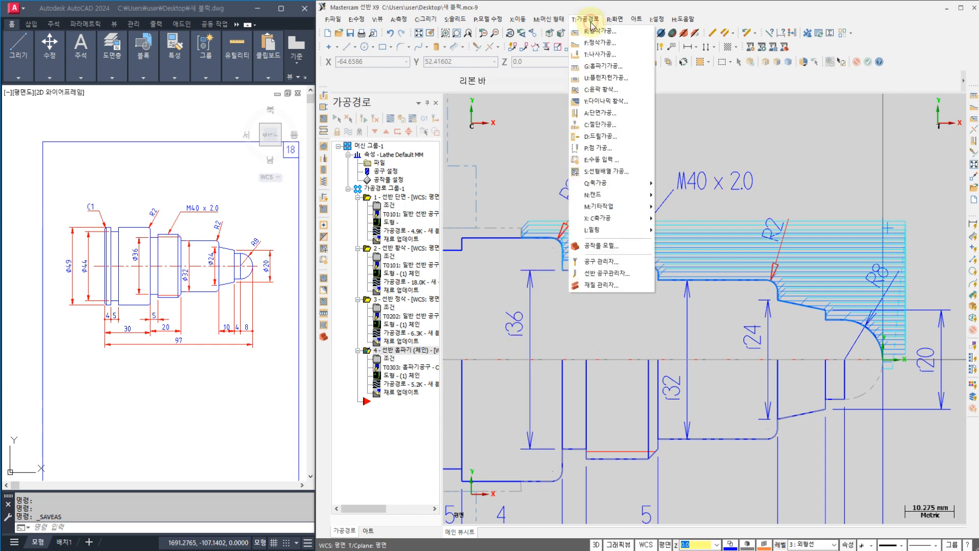
pyautogui.click(606, 56)
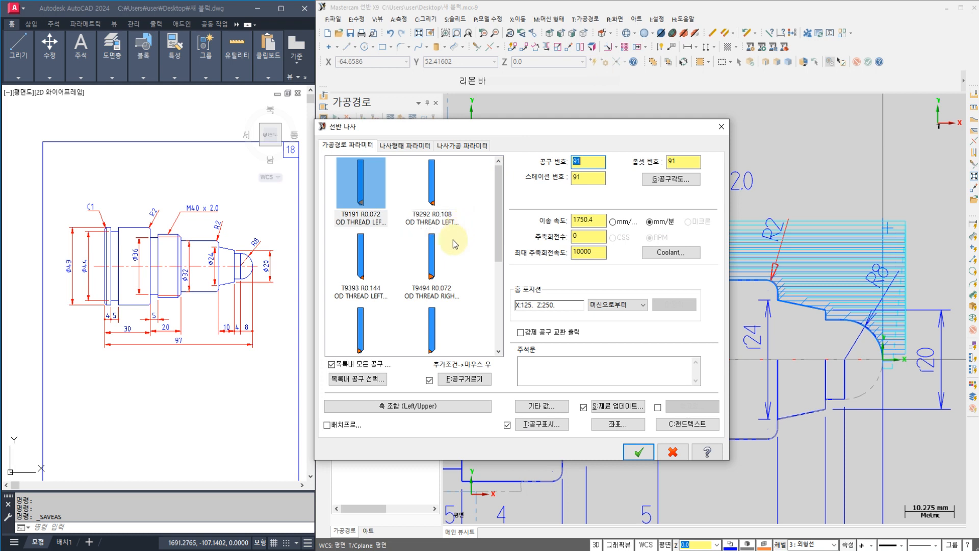
pyautogui.click(432, 255)
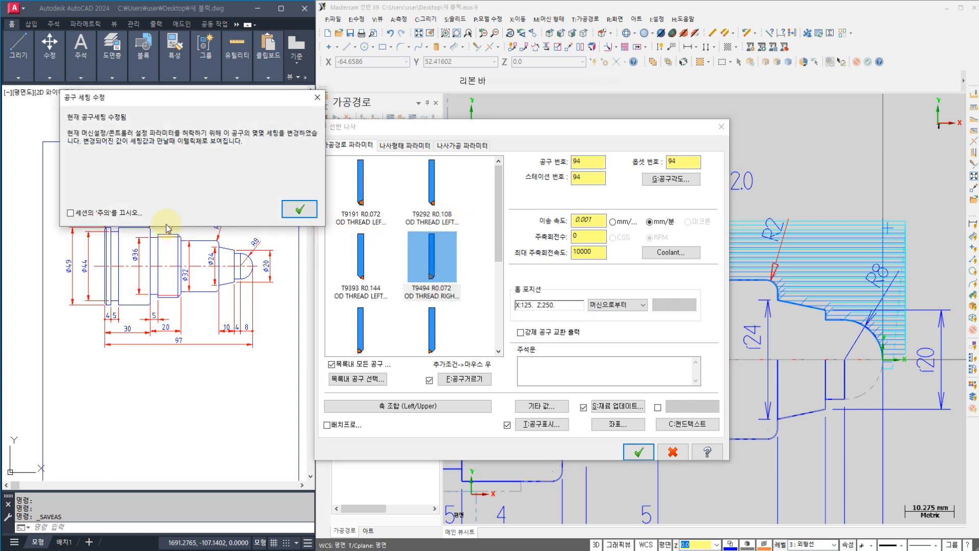
pyautogui.click(298, 208)
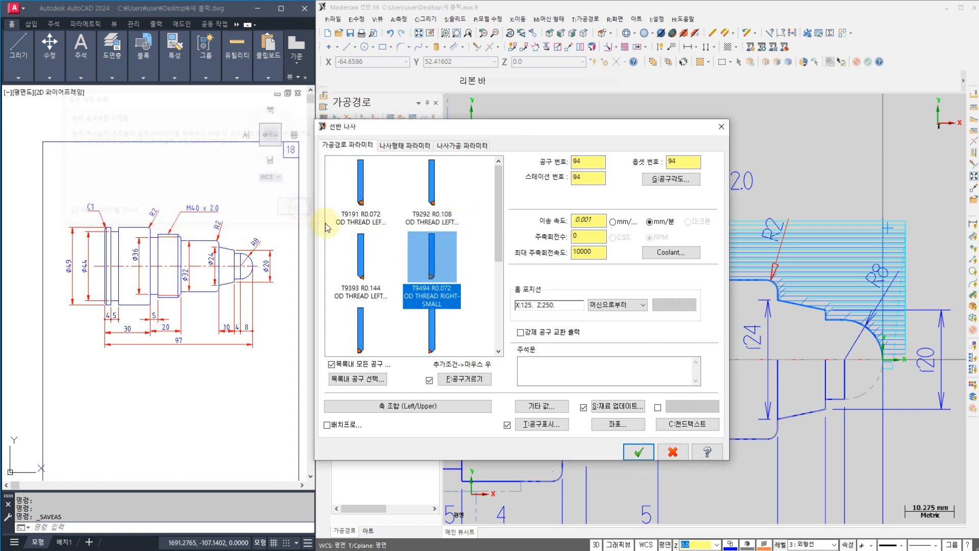
# Step: Load the R166.0G-16MM01-200 insert with 2.0 mm pitch into thread tool T9494 and accept the tool definition
pyautogui.doubleClick(428, 259)
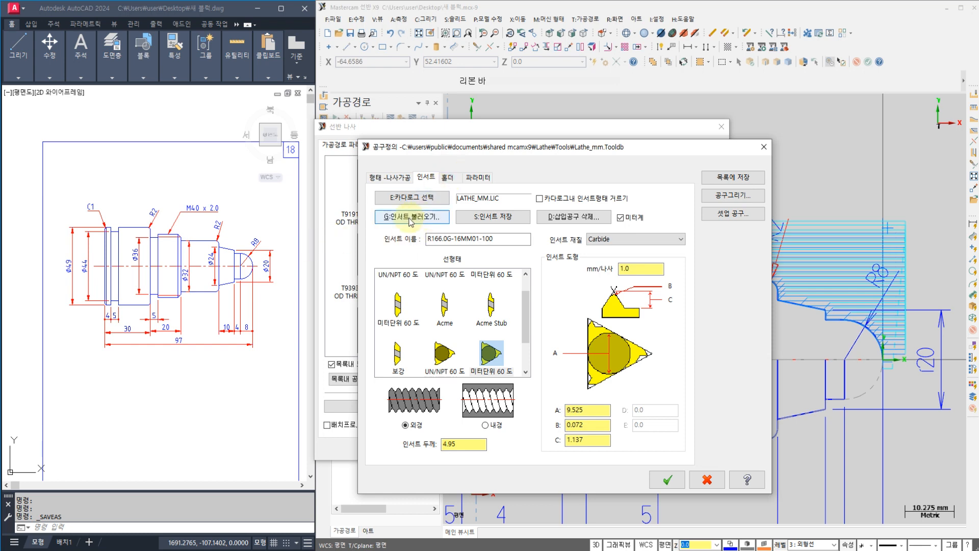
pyautogui.click(414, 217)
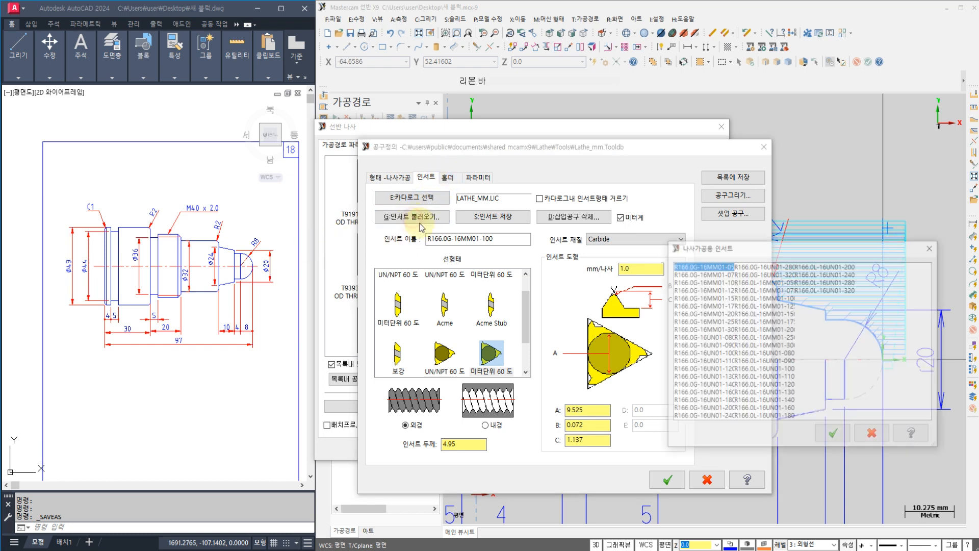
pyautogui.click(709, 314)
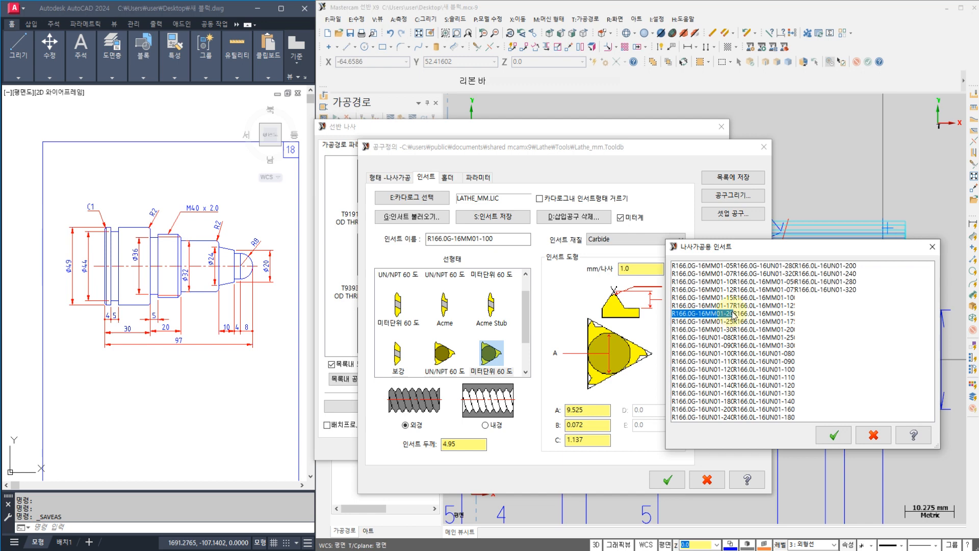
pyautogui.click(833, 435)
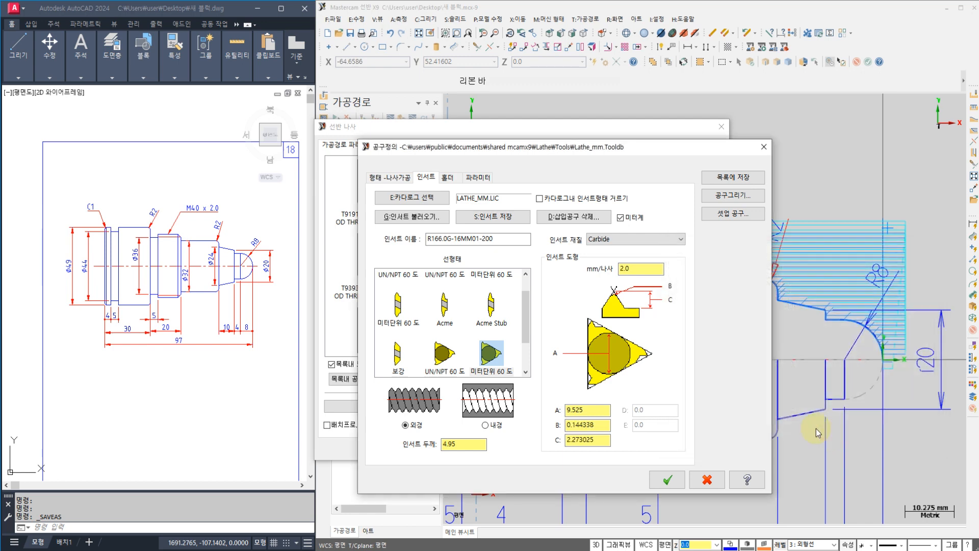
pyautogui.click(622, 269)
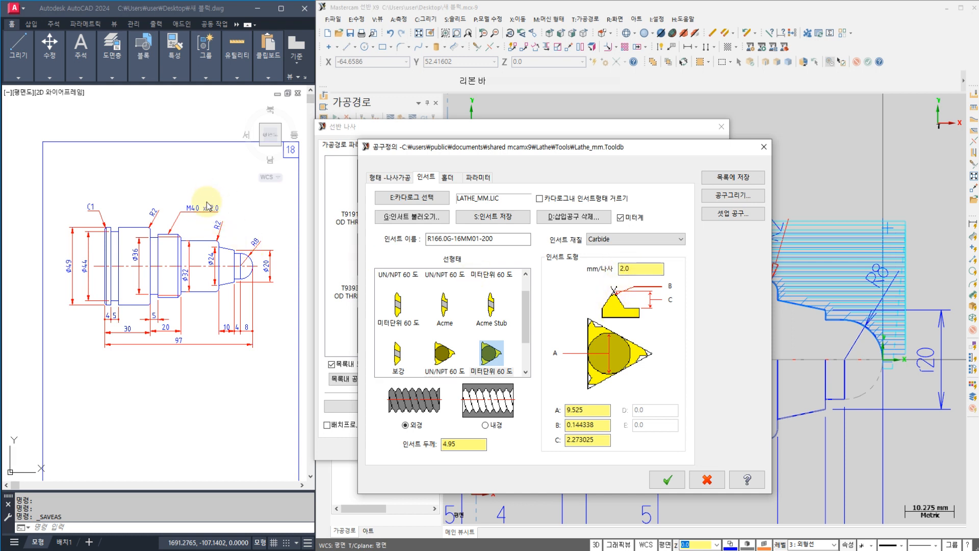
pyautogui.click(630, 269)
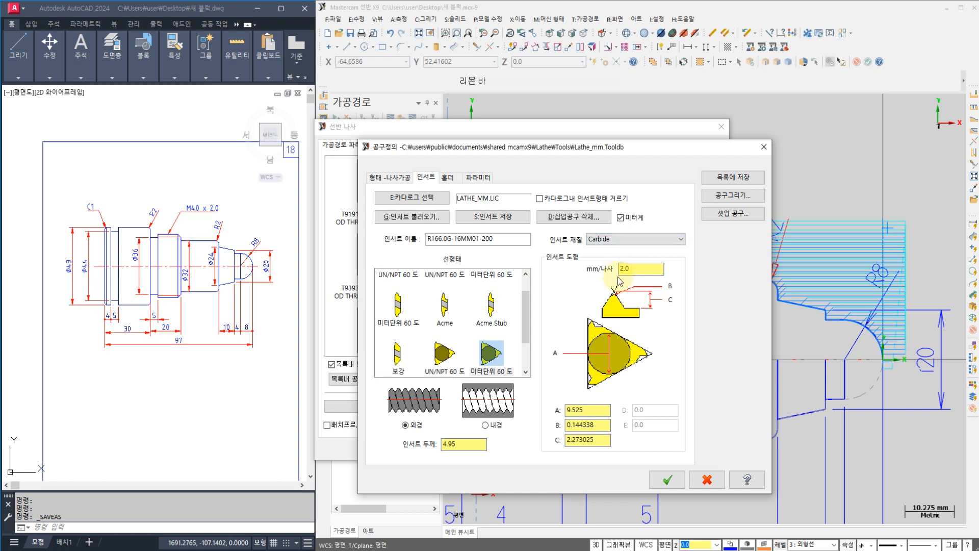
pyautogui.click(668, 479)
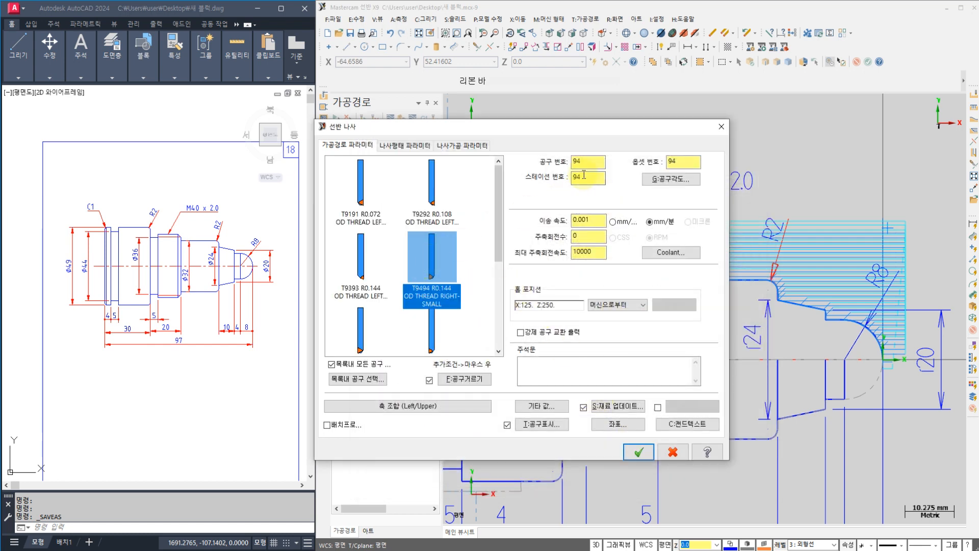
# Step: Set the threading tool number, offset number and station number to 4
pyautogui.doubleClick(585, 162)
pyautogui.write('4')
pyautogui.doubleClick(682, 161)
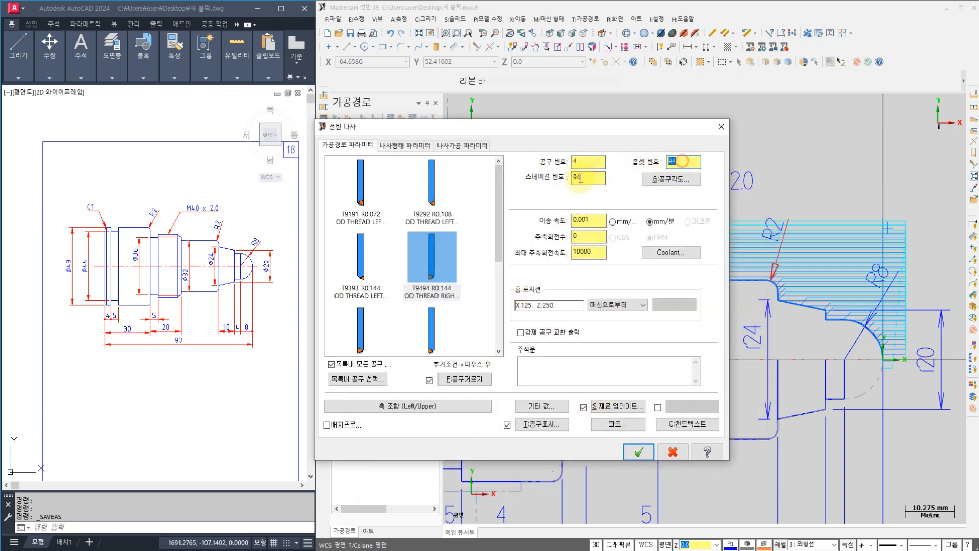
pyautogui.write('4')
pyautogui.doubleClick(581, 178)
pyautogui.write('4')
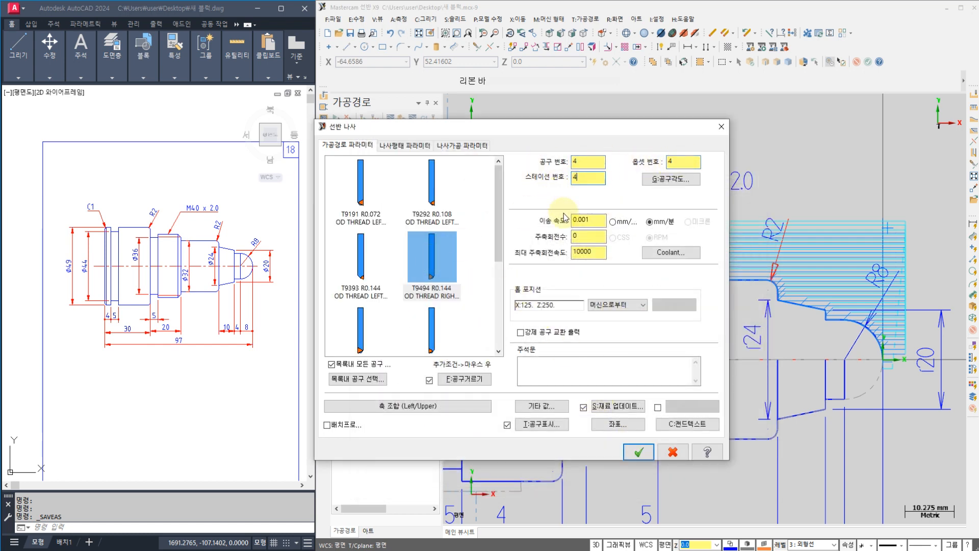
# Step: Switch the thread feed rate to mm per revolution and set the spindle speed to 500 RPM
pyautogui.click(613, 222)
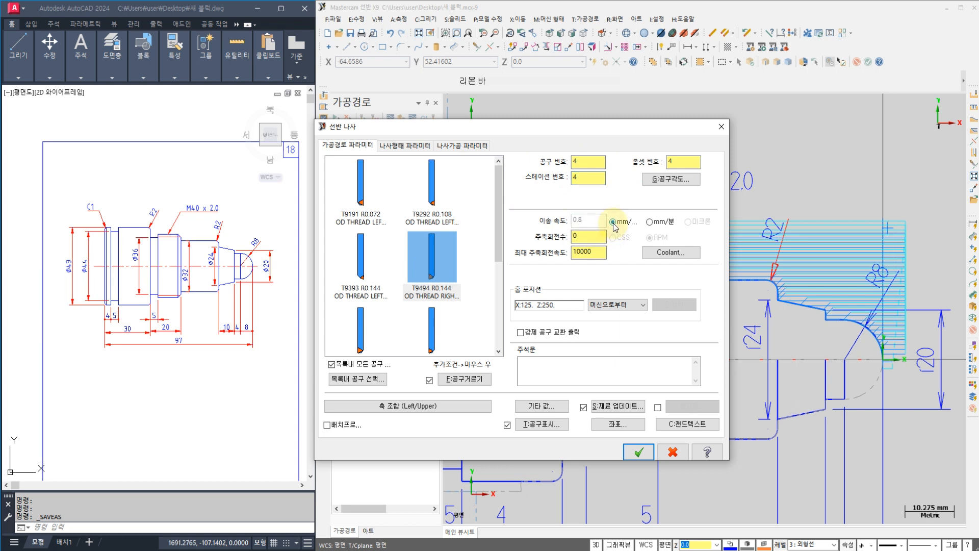
pyautogui.click(576, 218)
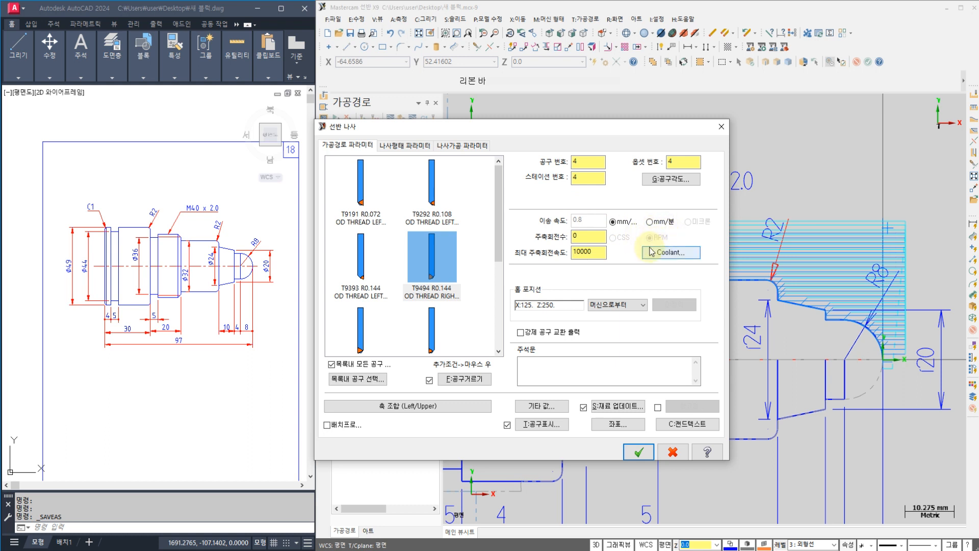
pyautogui.doubleClick(590, 236)
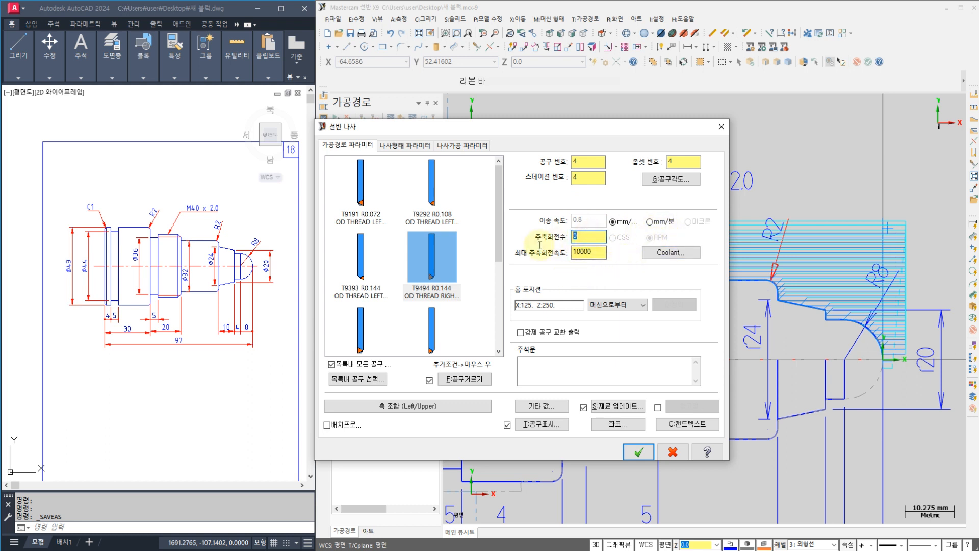
pyautogui.write('5')
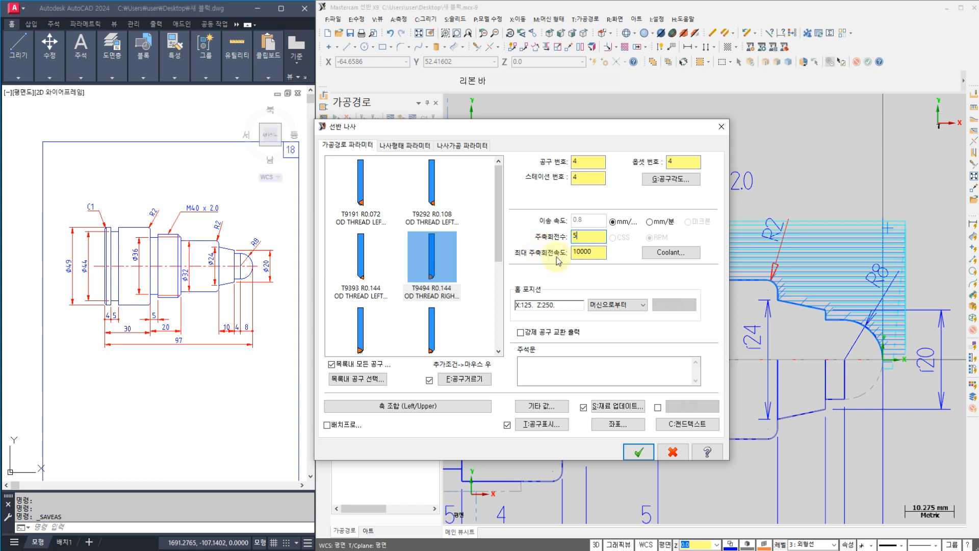
pyautogui.write('00')
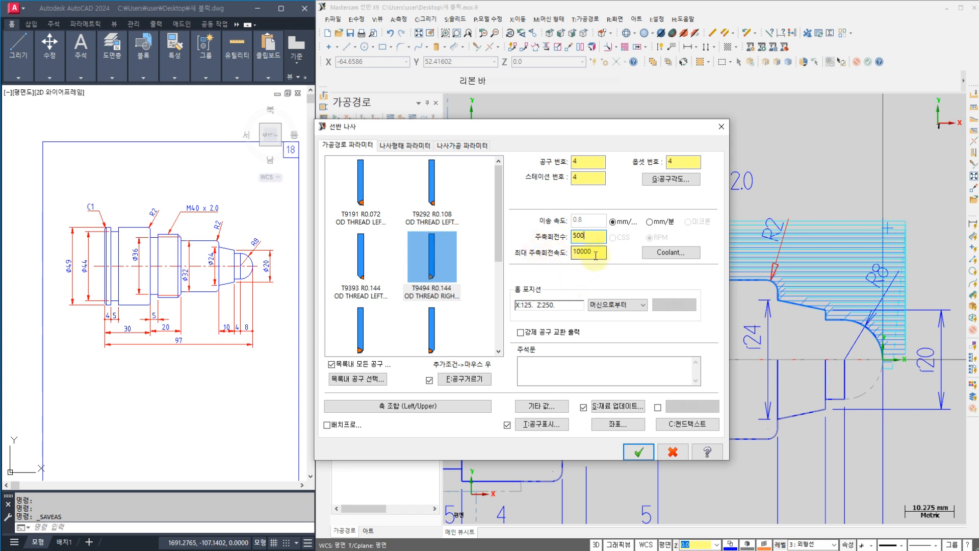
pyautogui.click(586, 252)
# Step: Turn on flood coolant for the thread operation
pyautogui.click(682, 253)
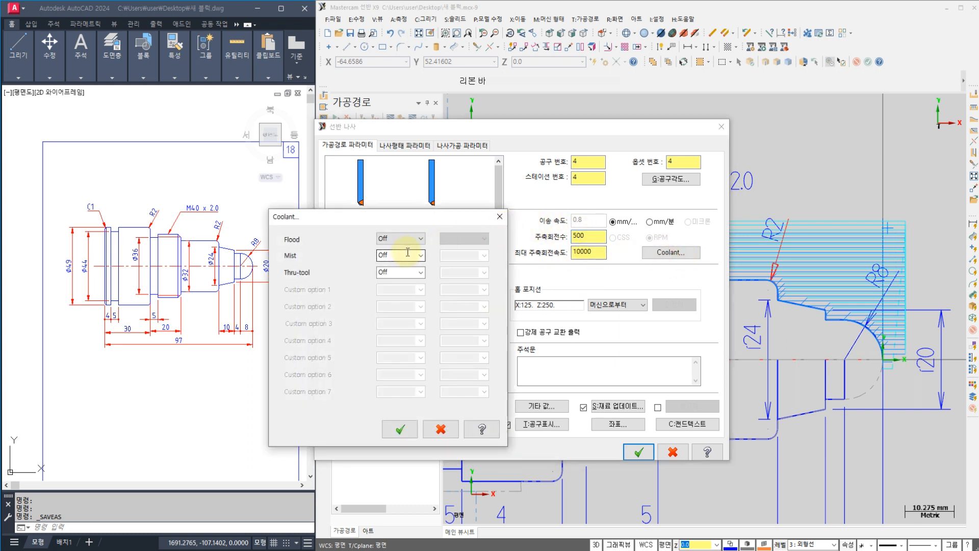
pyautogui.click(401, 238)
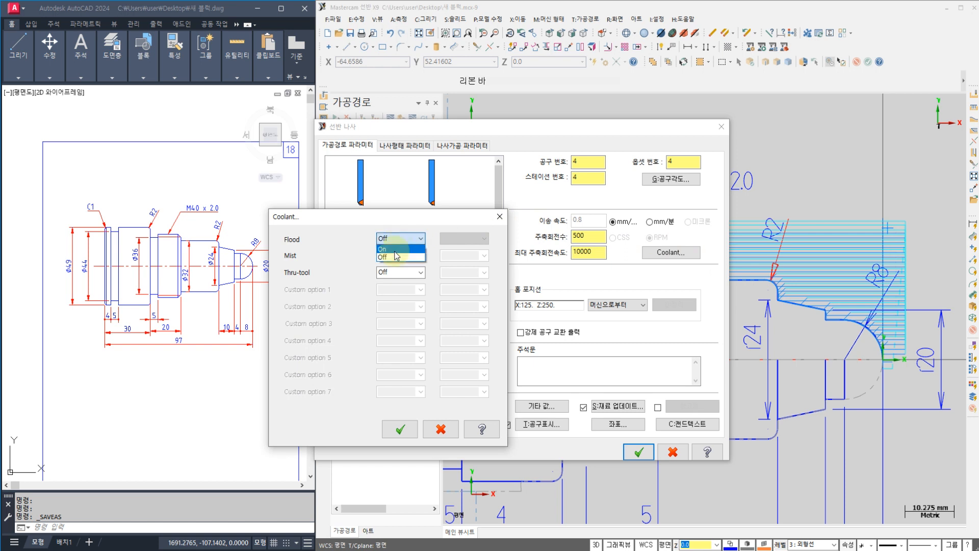
pyautogui.click(397, 253)
pyautogui.click(400, 429)
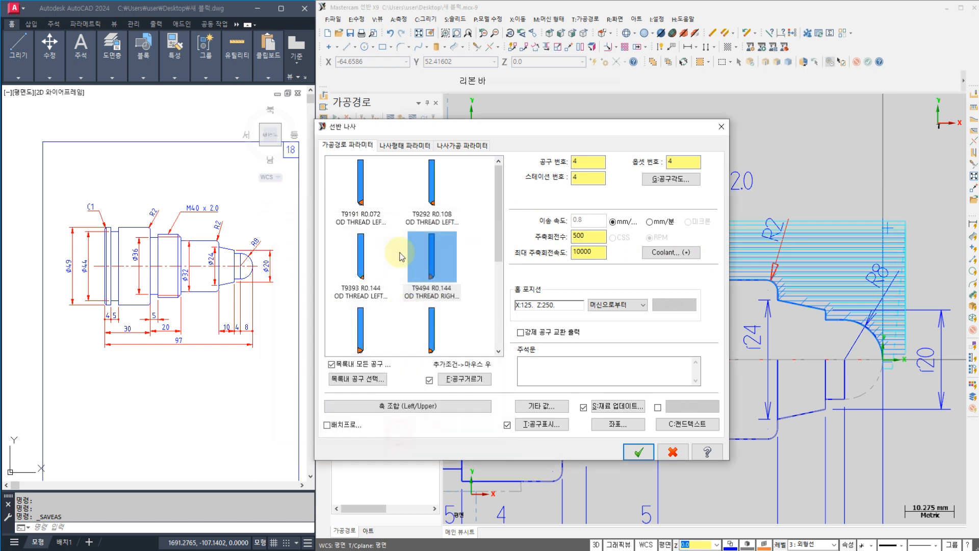
# Step: Compute the thread shape by formula using the metric M profile, a 40 mm basic major diameter and a 2.0 mm lead
pyautogui.click(403, 148)
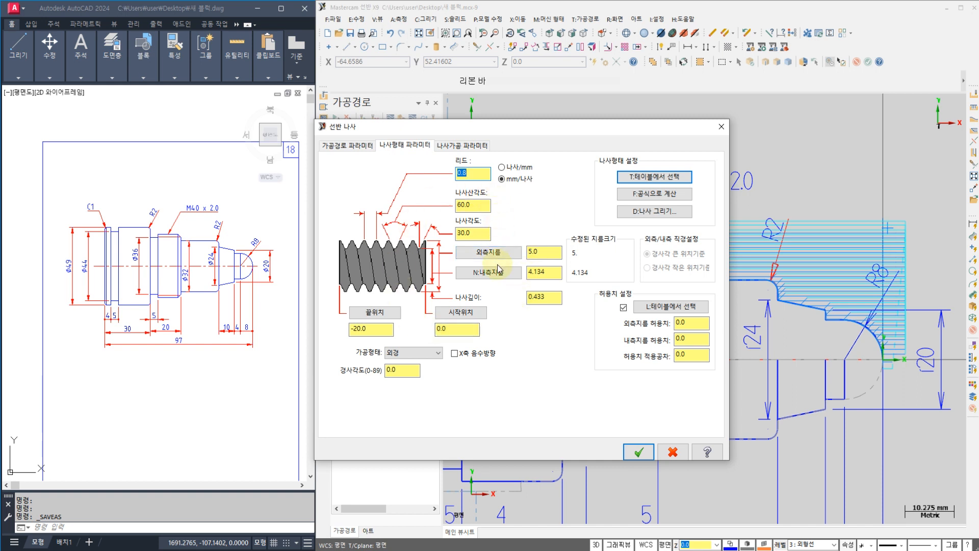
pyautogui.click(653, 199)
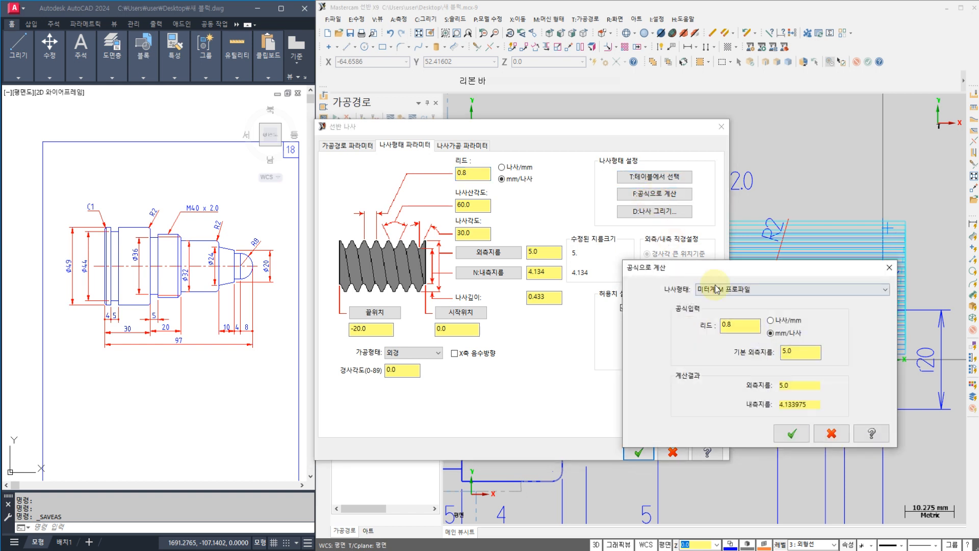
pyautogui.doubleClick(786, 351)
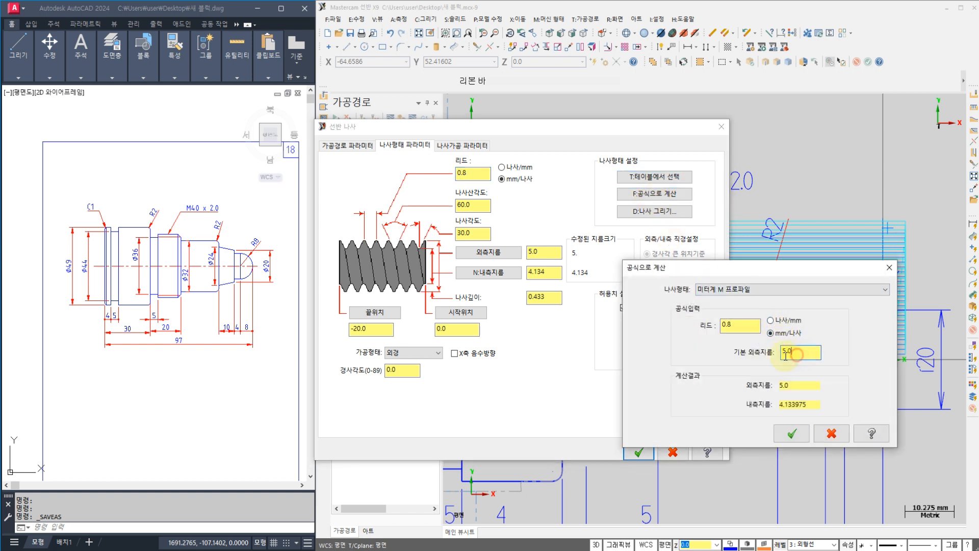
pyautogui.click(187, 214)
pyautogui.scroll(2, 186, 215)
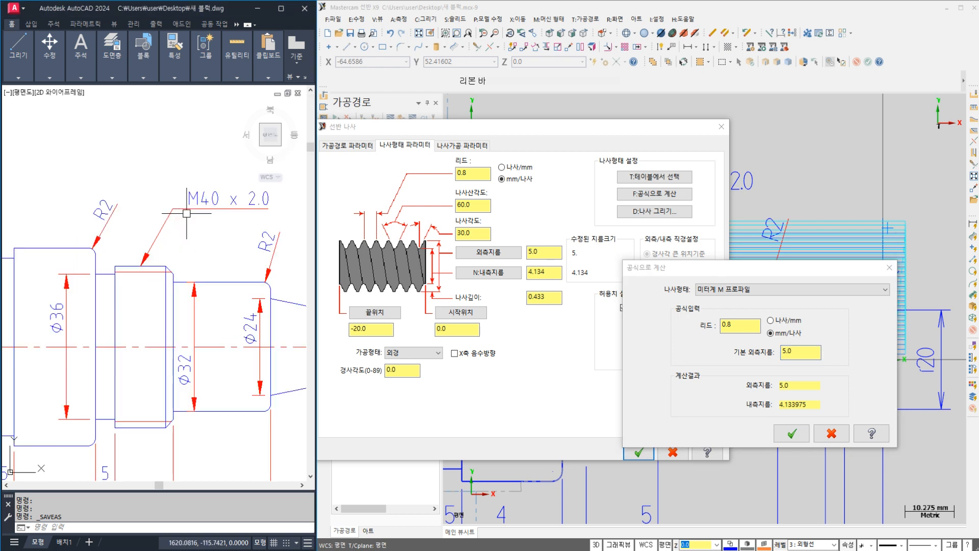
pyautogui.doubleClick(800, 352)
pyautogui.write('4')
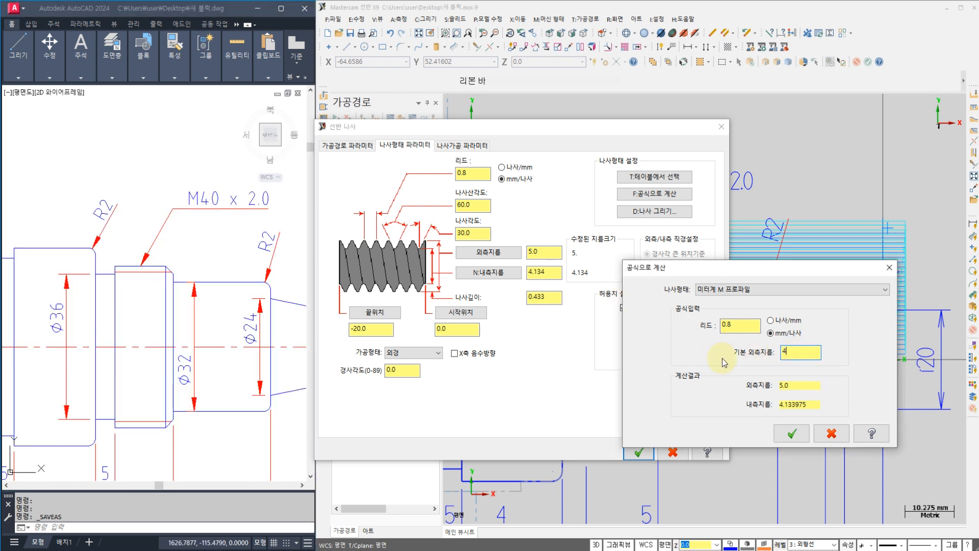
pyautogui.write('0')
pyautogui.press('Tab')
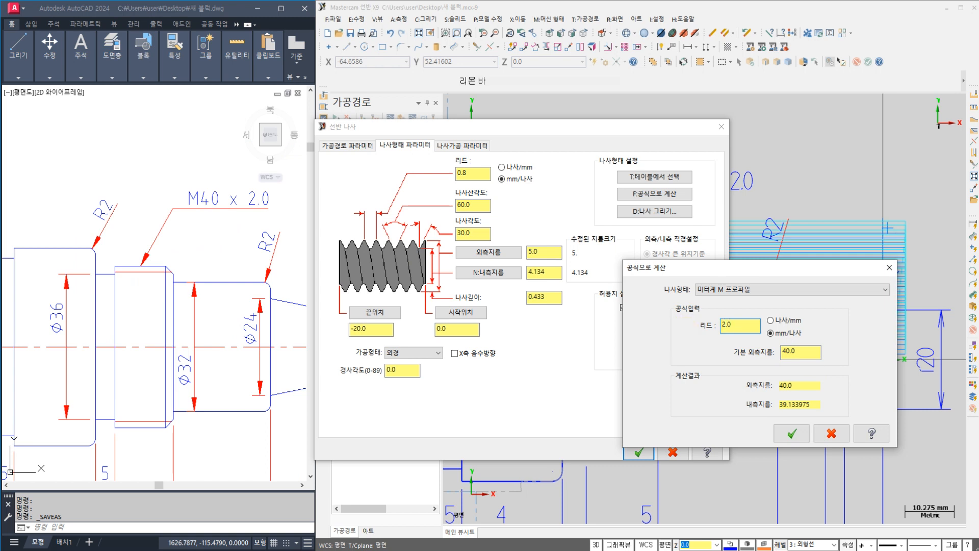
pyautogui.write('2.0')
pyautogui.press('Return')
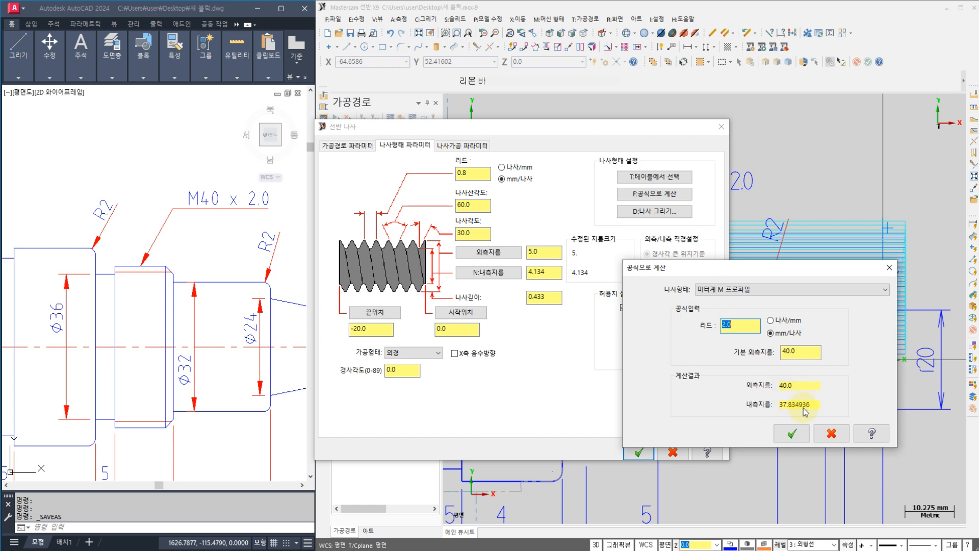
pyautogui.click(792, 434)
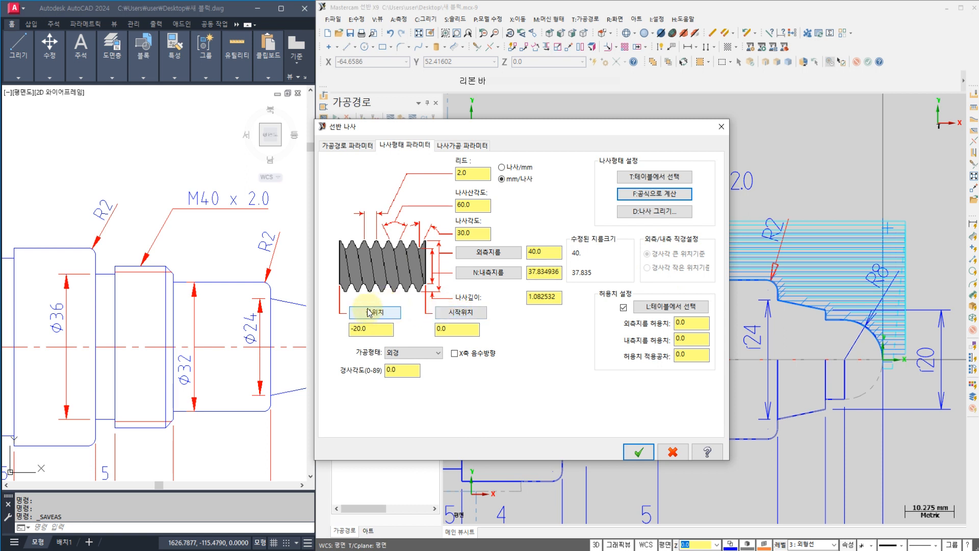
# Step: Pick the thread's start position at Z -47.0 and end position at Z -62.0 from the ends of the M40 section
pyautogui.click(458, 320)
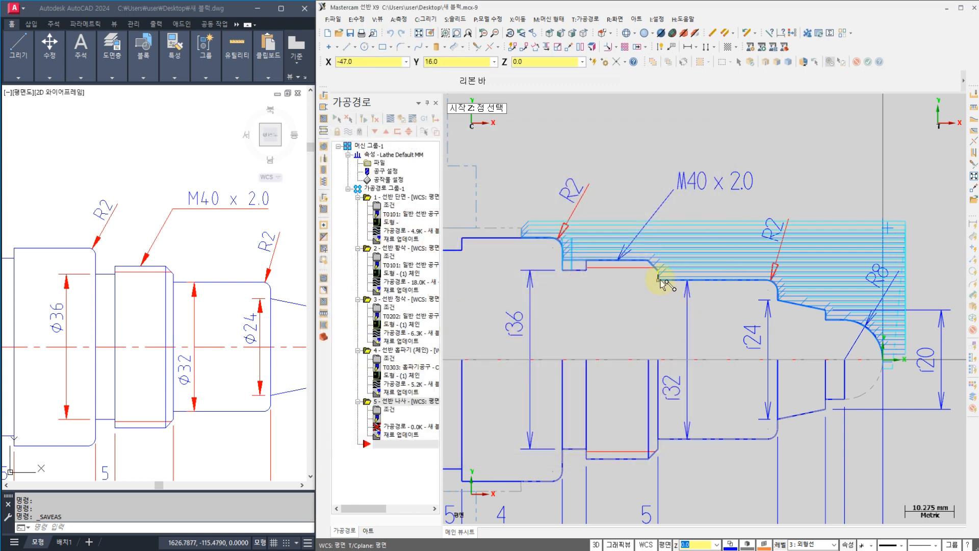
pyautogui.click(661, 275)
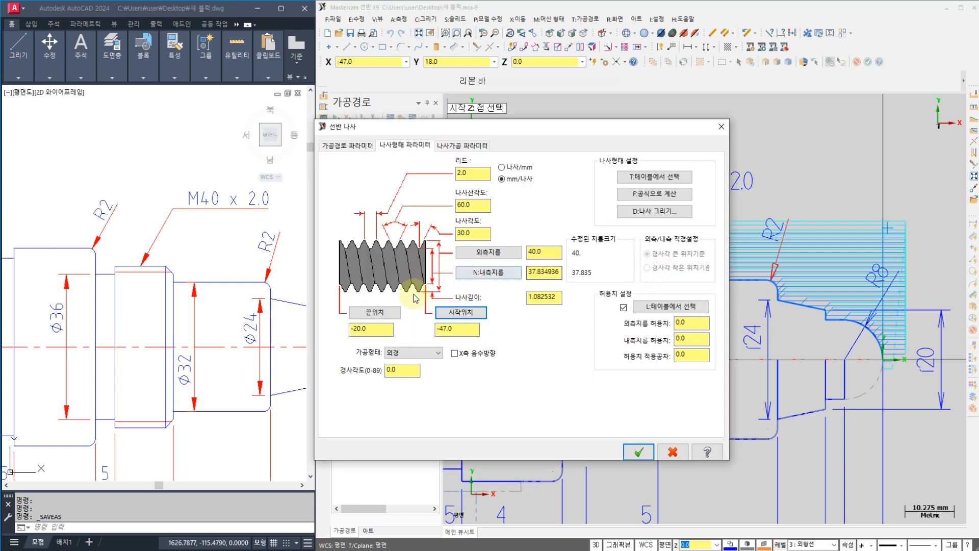
pyautogui.click(370, 316)
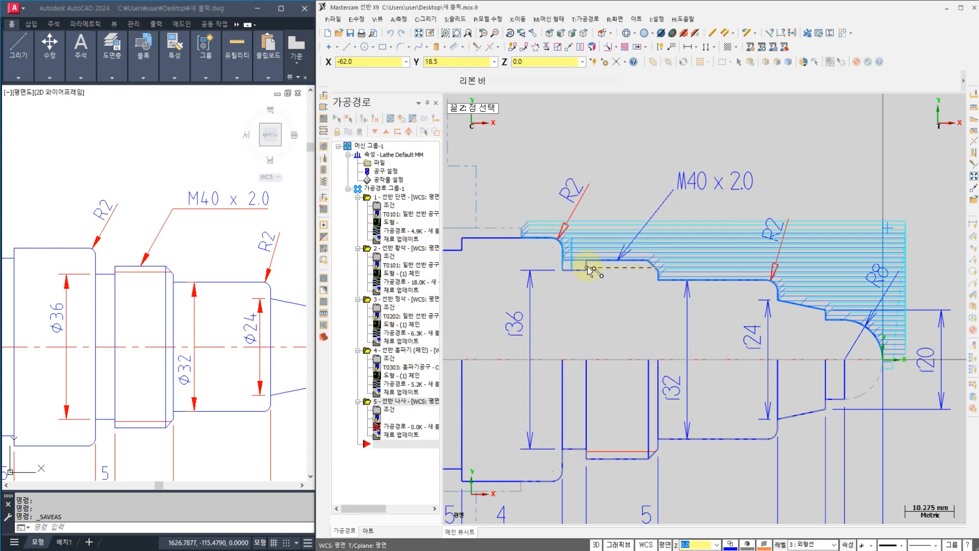
pyautogui.click(589, 261)
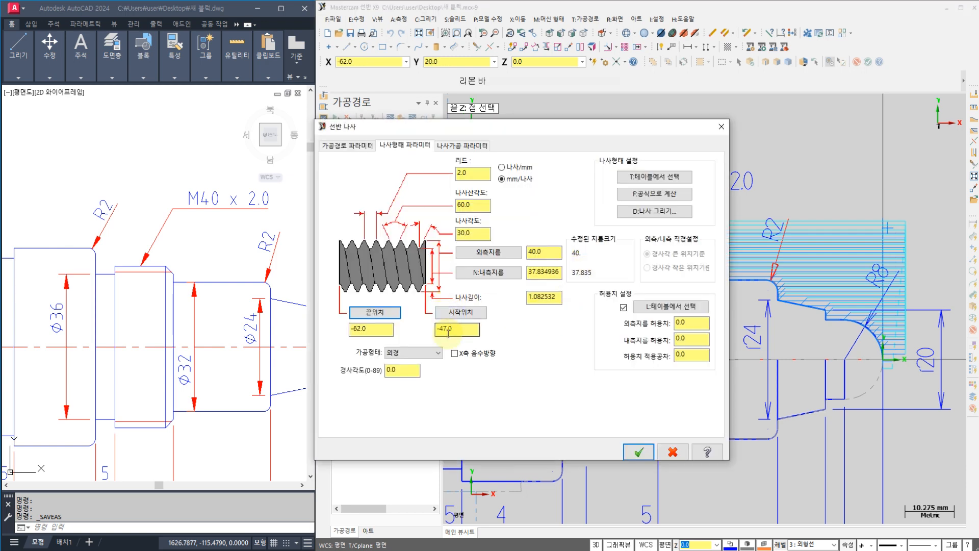
pyautogui.click(244, 337)
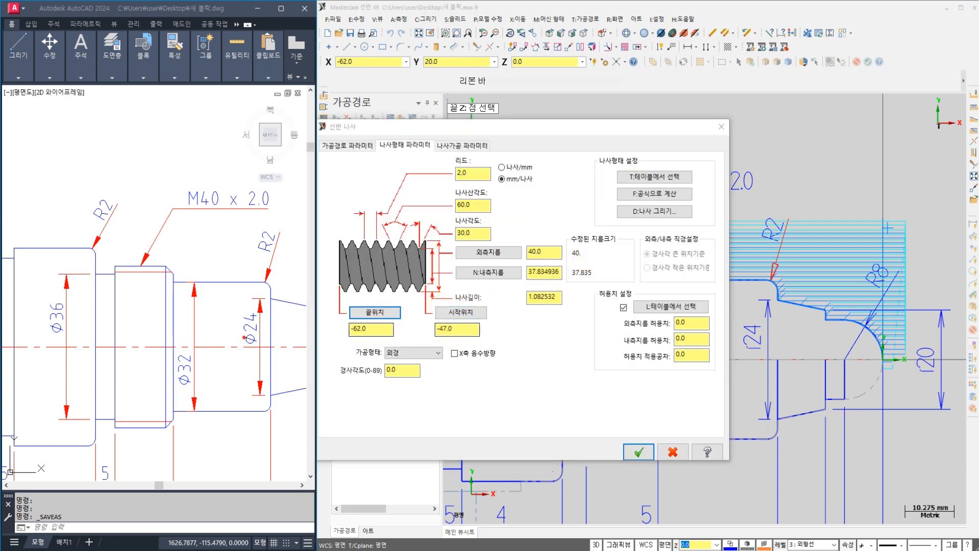
pyautogui.scroll(-3, 82, 225)
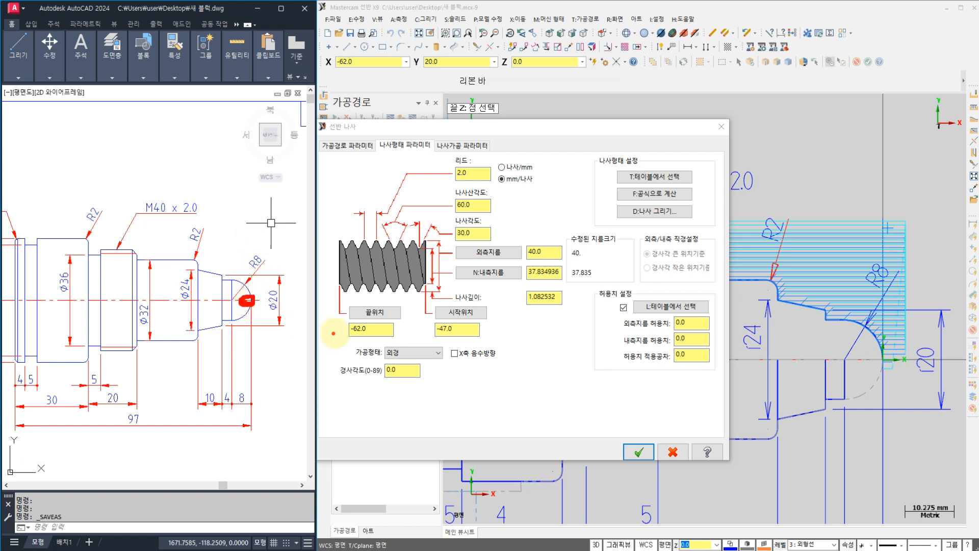
pyautogui.moveTo(349, 336); pyautogui.dragTo(484, 348)
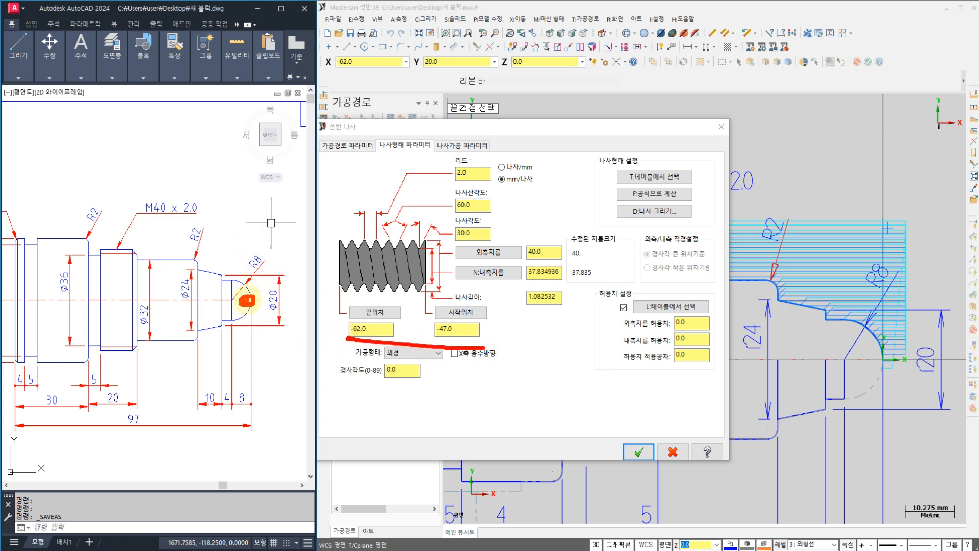
pyautogui.moveTo(247, 300); pyautogui.dragTo(170, 297)
pyautogui.moveTo(165, 281)
pyautogui.mouseDown()
pyautogui.moveTo(149, 300)
pyautogui.moveTo(181, 320)
pyautogui.mouseUp()
pyautogui.moveTo(172, 360); pyautogui.dragTo(196, 360)
pyautogui.moveTo(450, 338)
pyautogui.mouseDown()
pyautogui.moveTo(427, 327)
pyautogui.moveTo(459, 315)
pyautogui.moveTo(455, 335)
pyautogui.mouseUp()
pyautogui.moveTo(247, 301)
pyautogui.mouseDown()
pyautogui.moveTo(248, 236)
pyautogui.moveTo(252, 303)
pyautogui.moveTo(248, 244)
pyautogui.moveTo(248, 287)
pyautogui.mouseUp()
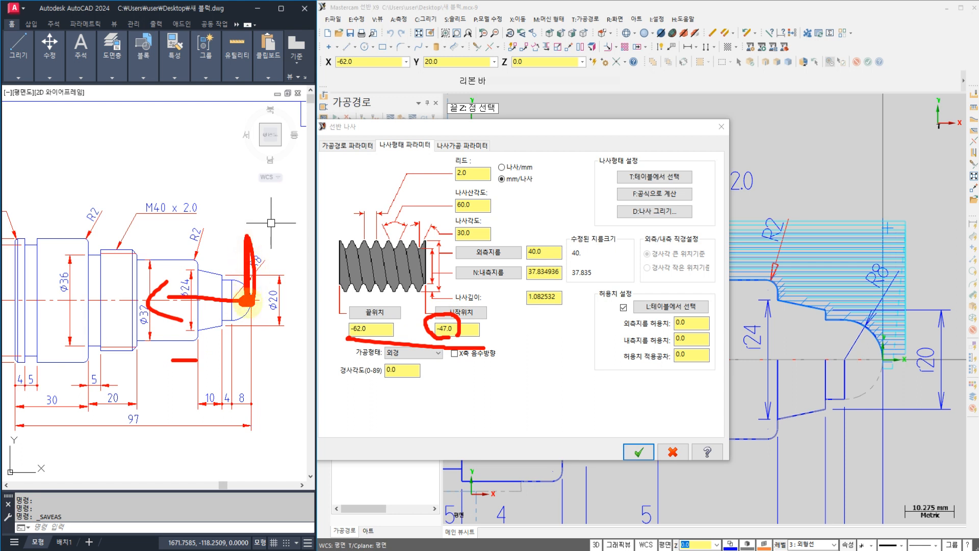
pyautogui.moveTo(138, 259)
pyautogui.mouseDown()
pyautogui.moveTo(146, 192)
pyautogui.moveTo(185, 161)
pyautogui.moveTo(205, 163)
pyautogui.moveTo(197, 184)
pyautogui.mouseUp()
pyautogui.moveTo(167, 219); pyautogui.dragTo(190, 210)
pyautogui.moveTo(200, 186)
pyautogui.mouseDown()
pyautogui.moveTo(225, 224)
pyautogui.moveTo(240, 191)
pyautogui.moveTo(252, 240)
pyautogui.mouseUp()
pyautogui.moveTo(109, 252); pyautogui.dragTo(107, 198)
pyautogui.moveTo(94, 157); pyautogui.dragTo(64, 157)
pyautogui.moveTo(130, 120)
pyautogui.mouseDown()
pyautogui.moveTo(120, 134)
pyautogui.moveTo(137, 148)
pyautogui.moveTo(188, 149)
pyautogui.moveTo(156, 159)
pyautogui.mouseUp()
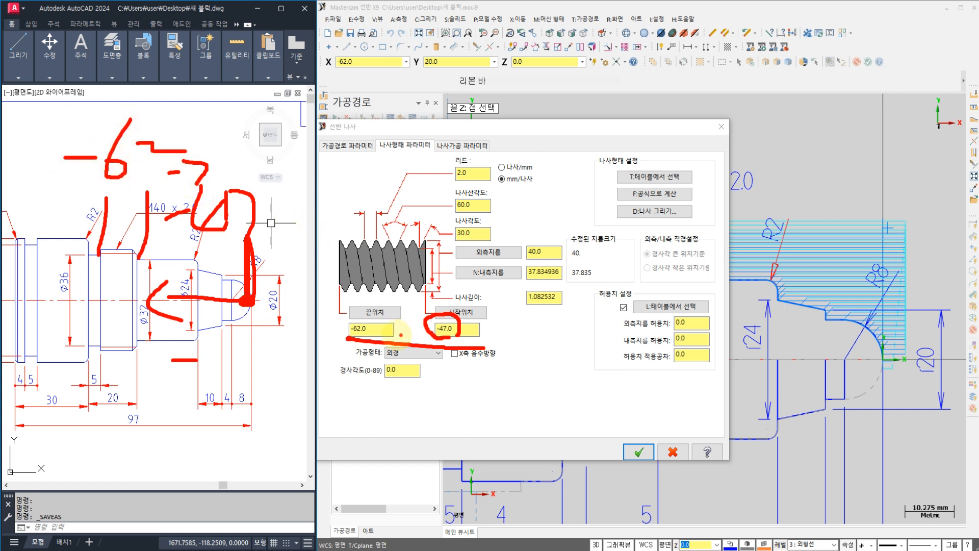
pyautogui.moveTo(151, 228); pyautogui.dragTo(152, 261)
pyautogui.moveTo(97, 222); pyautogui.dragTo(95, 250)
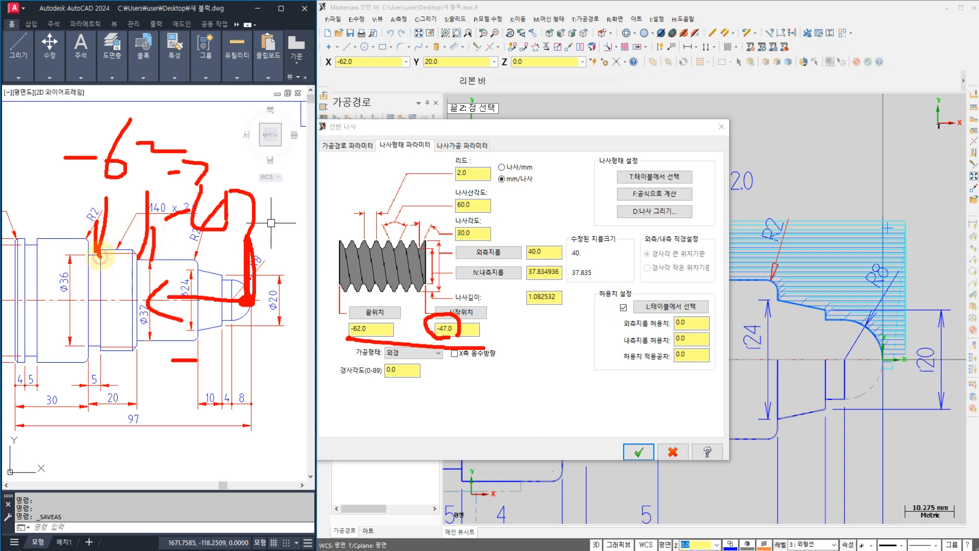
# Step: Open the thread cutting parameters and look up the cycle required for external threading in the Notepad work notes
pyautogui.press('Escape')
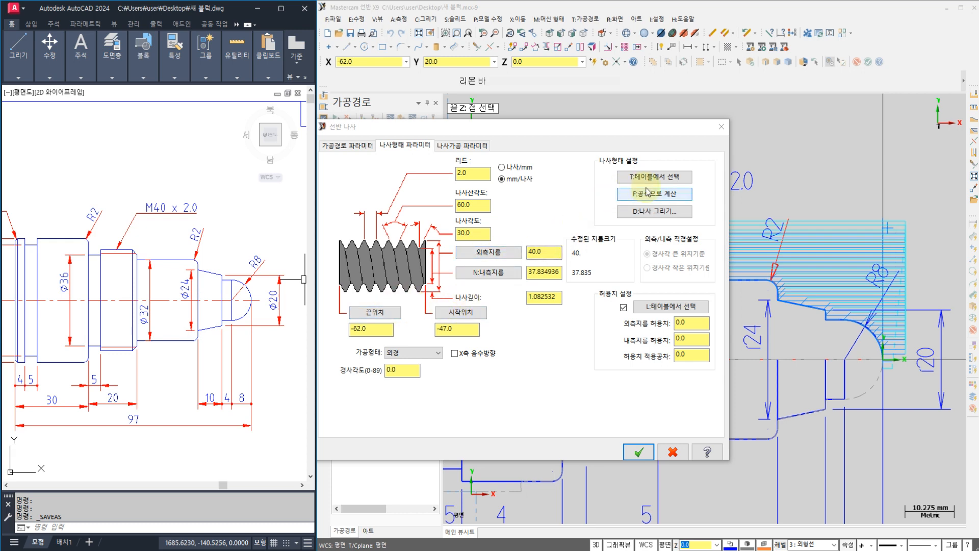
pyautogui.click(461, 146)
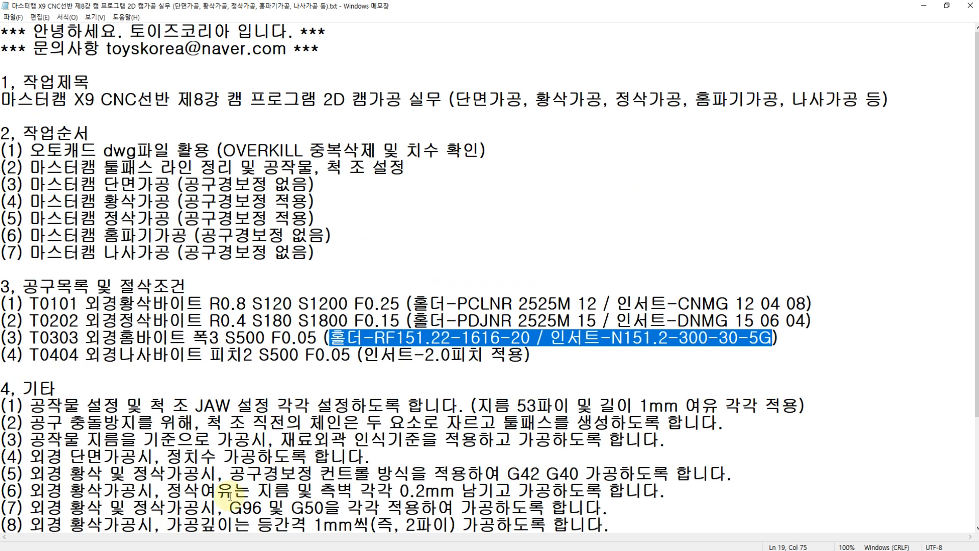
pyautogui.click(229, 494)
pyautogui.scroll(-2, 224, 489)
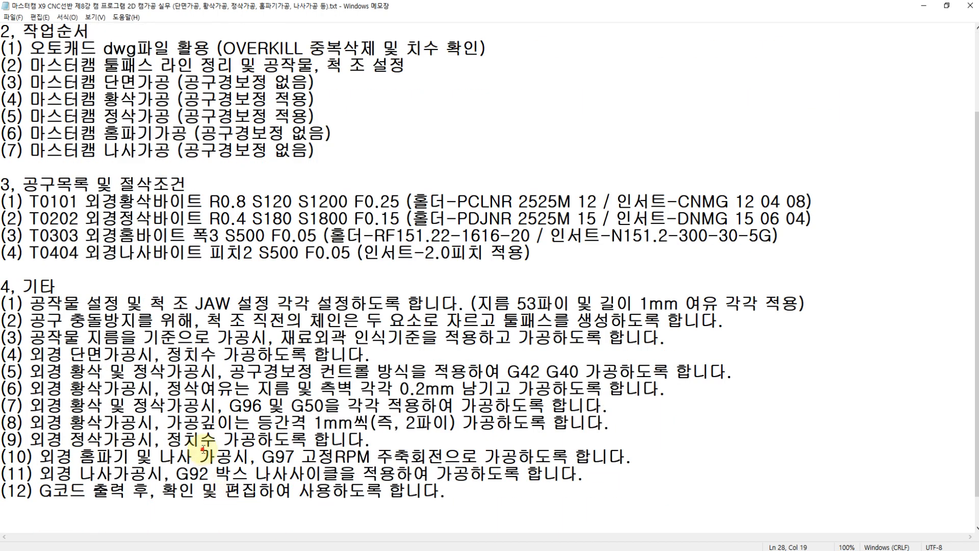
pyautogui.click(162, 468)
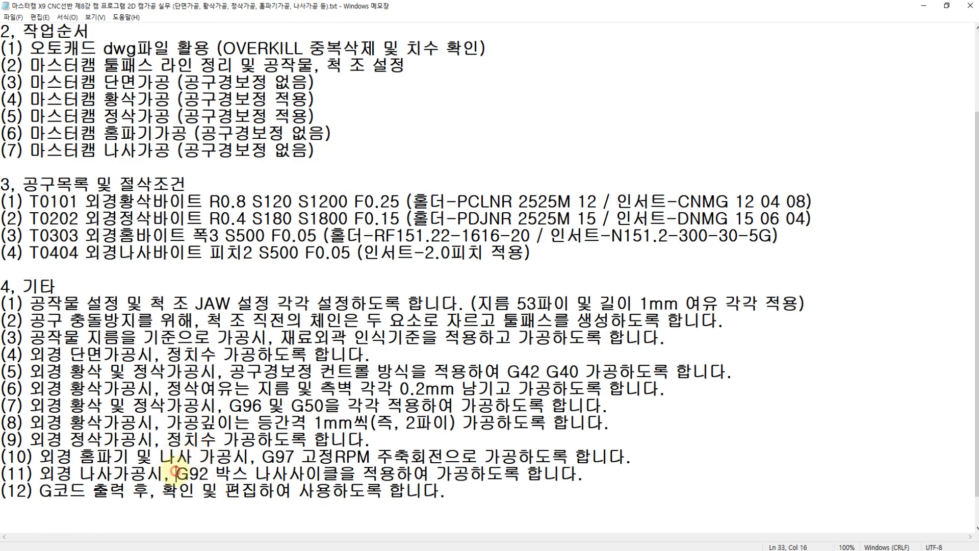
pyautogui.moveTo(174, 473); pyautogui.dragTo(250, 477)
pyautogui.click(250, 444)
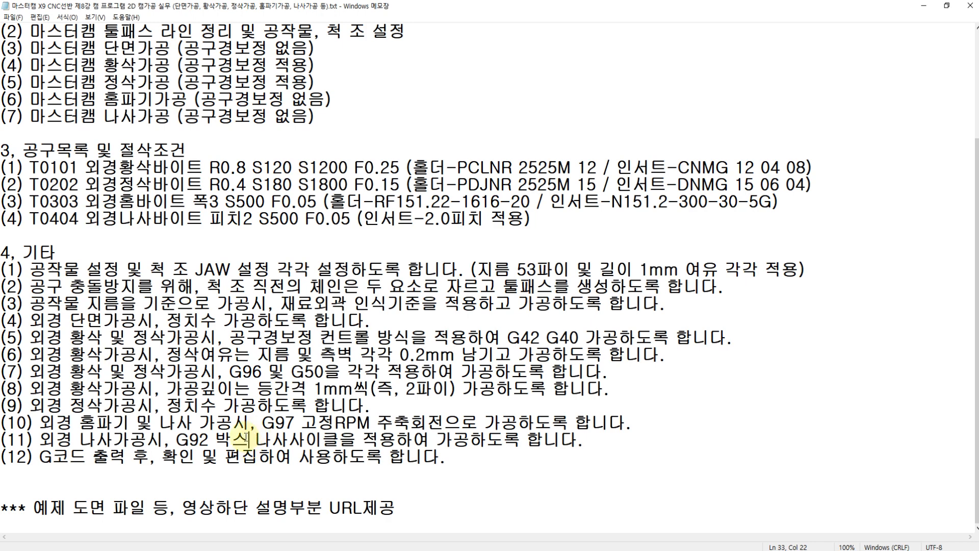
pyautogui.moveTo(249, 440); pyautogui.dragTo(176, 440)
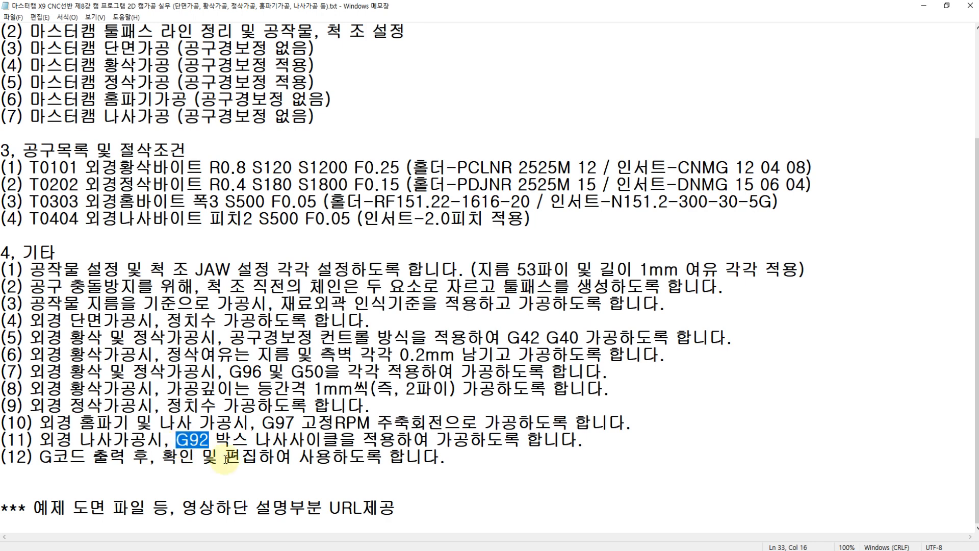
# Step: Back in Mastercam, set the thread's NC code format to box with 2.0 mm entry clearance and 2.0 mm overrun, and generate the toolpath
pyautogui.hotkey('alt', 'Tab')
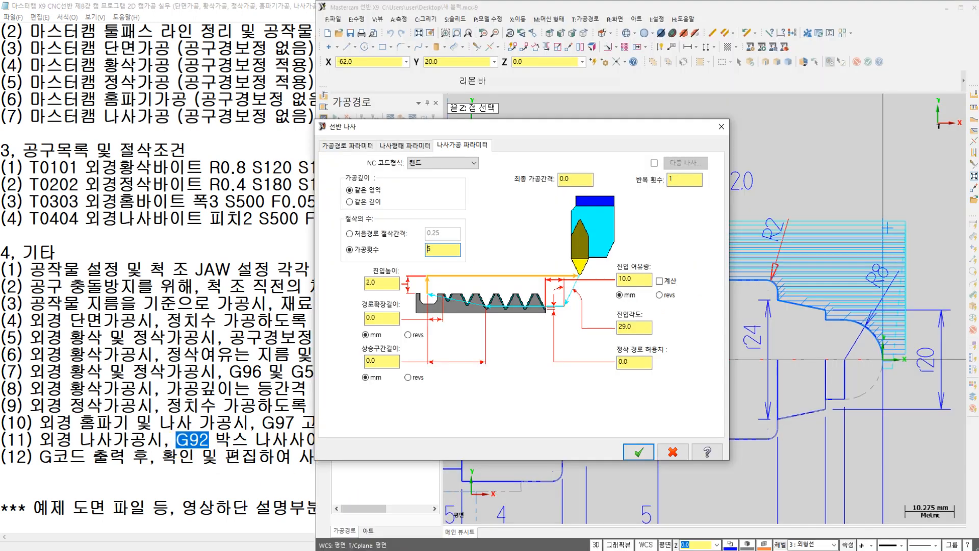
pyautogui.click(424, 167)
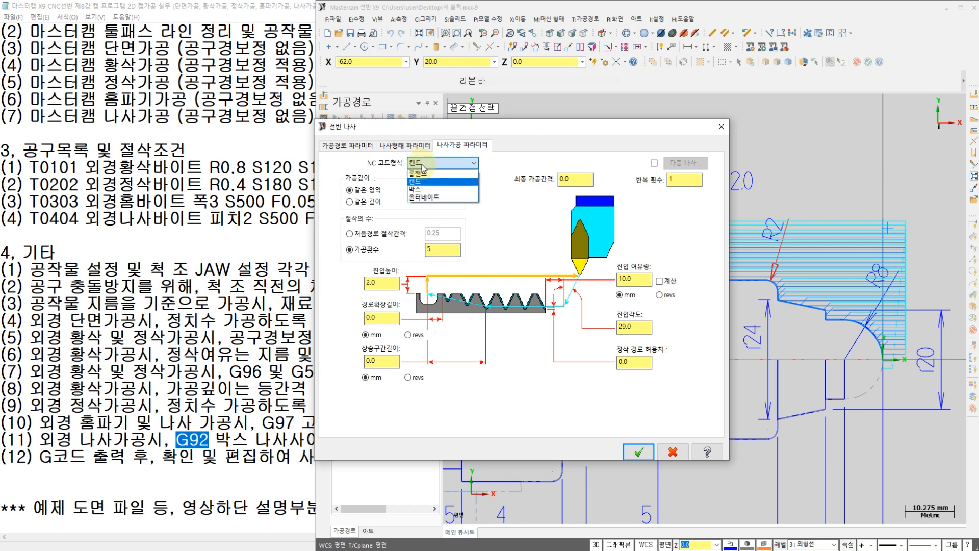
pyautogui.click(417, 189)
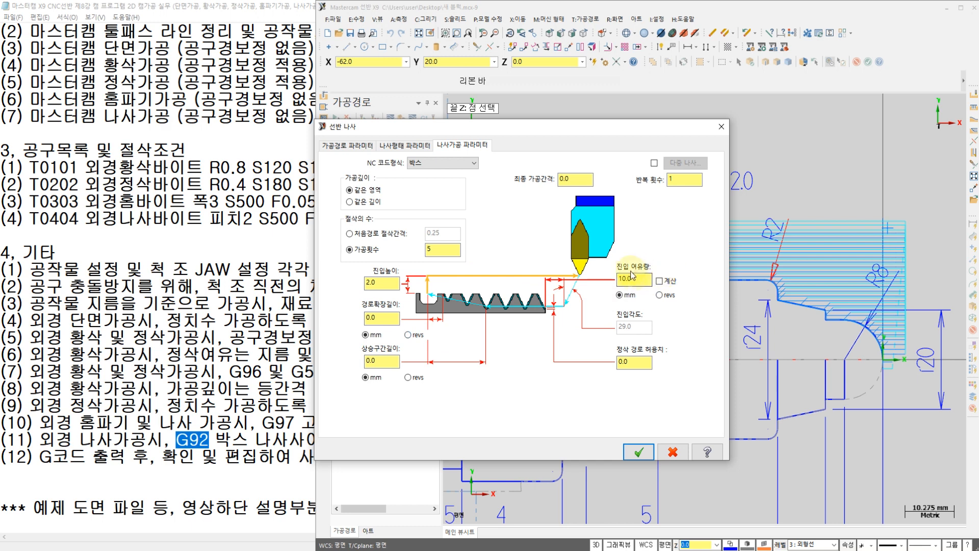
pyautogui.moveTo(641, 278); pyautogui.dragTo(571, 285)
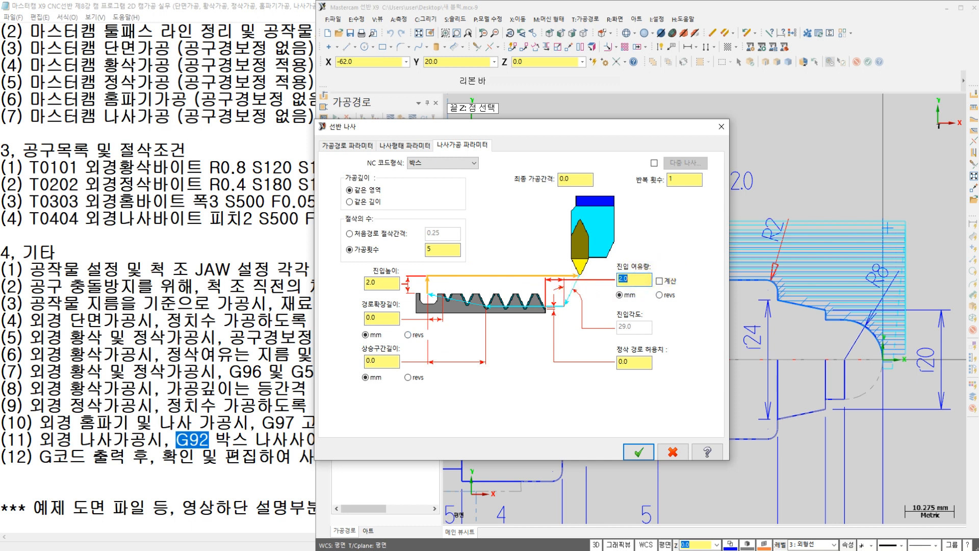
pyautogui.click(380, 317)
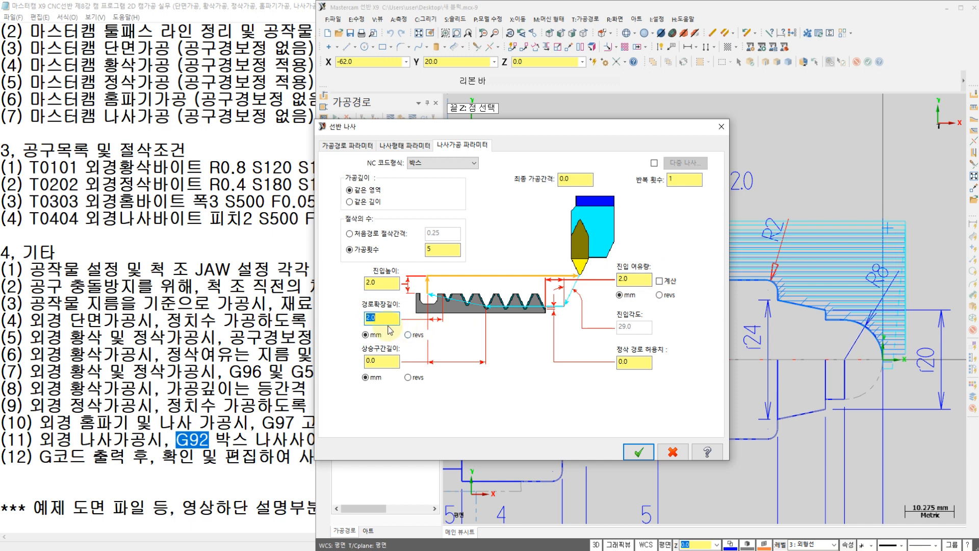
pyautogui.click(639, 452)
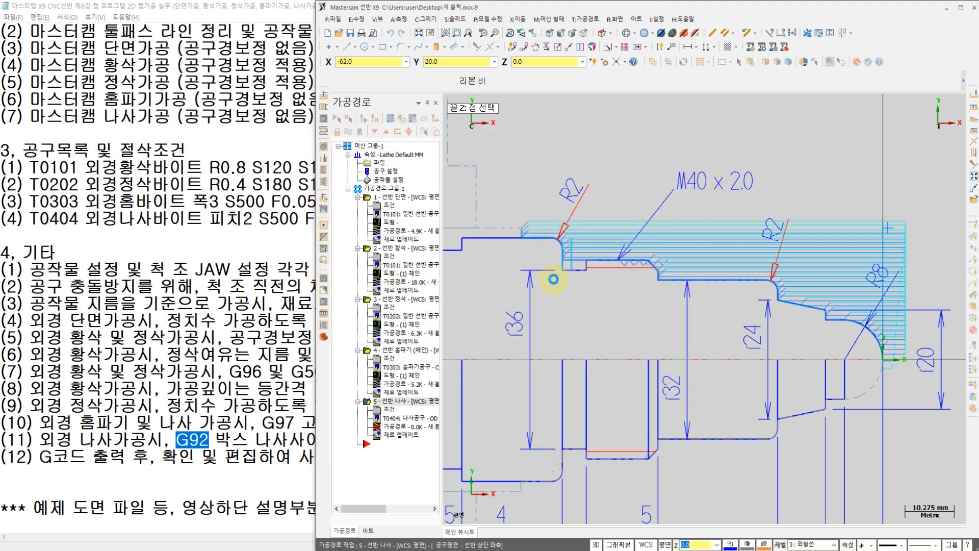
# Step: Select all five lathe operations and play their backplot from facing through threading
pyautogui.scroll(5, 614, 271)
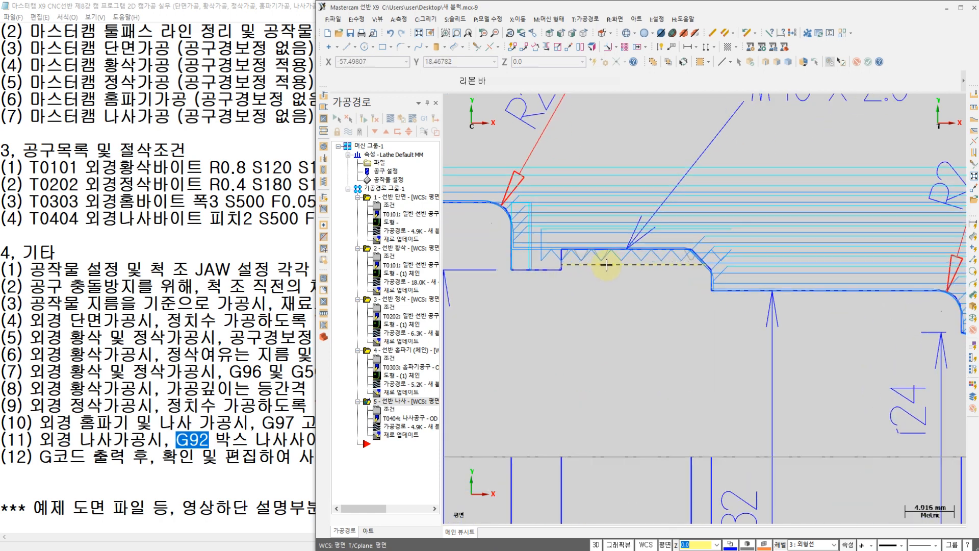
pyautogui.scroll(-6, 602, 258)
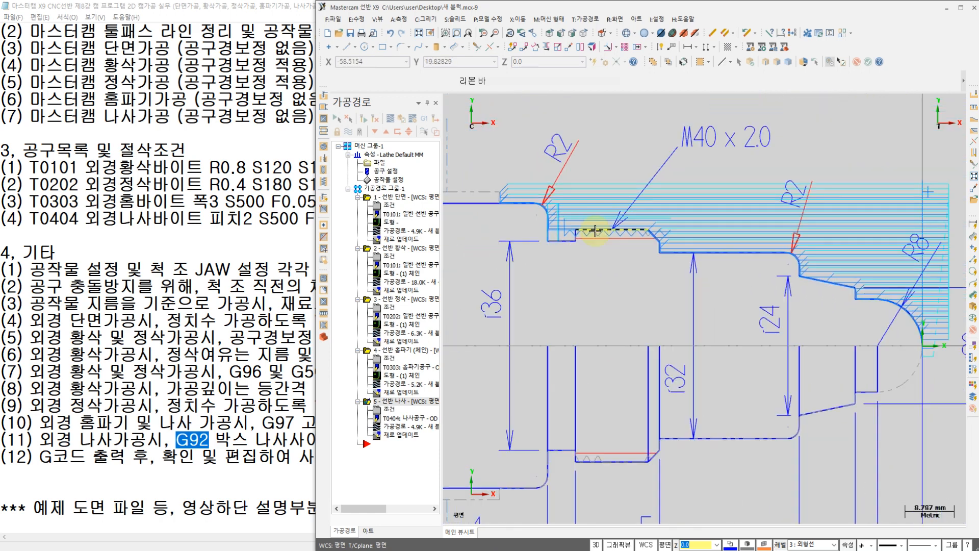
pyautogui.moveTo(581, 279); pyautogui.dragTo(631, 278, button='middle')
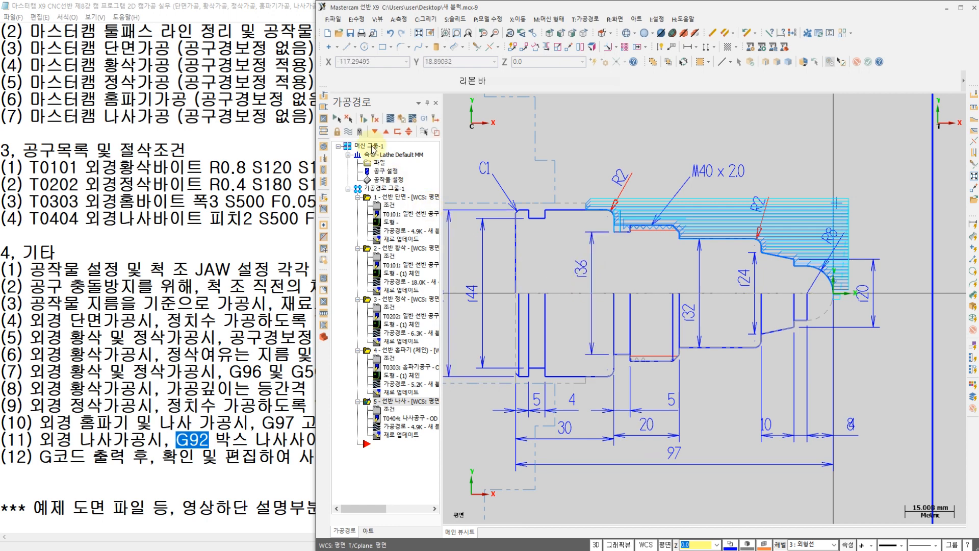
pyautogui.click(339, 120)
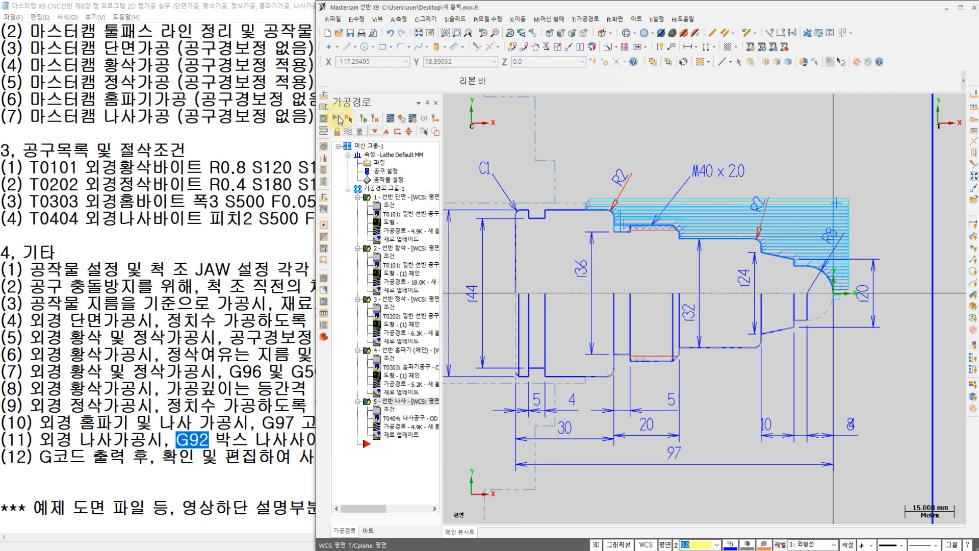
pyautogui.click(390, 121)
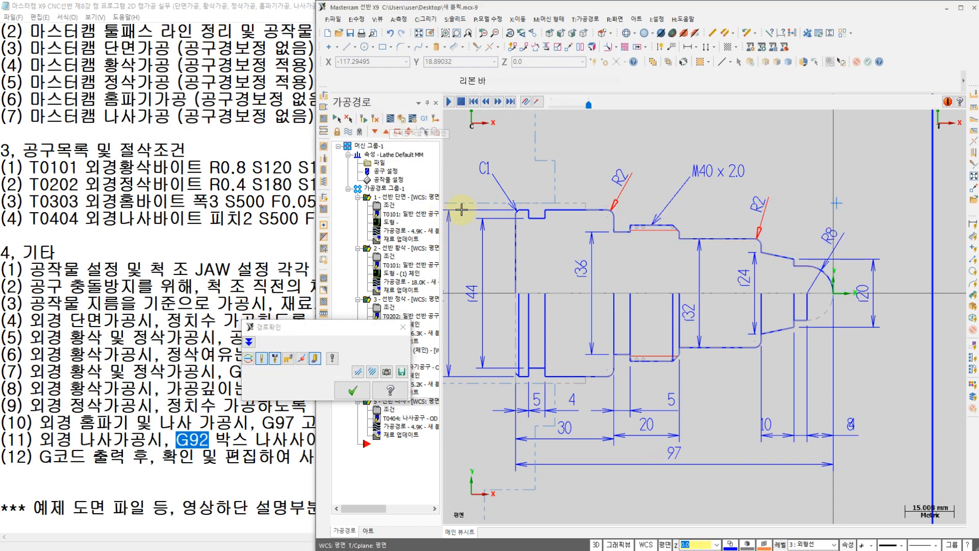
pyautogui.click(448, 104)
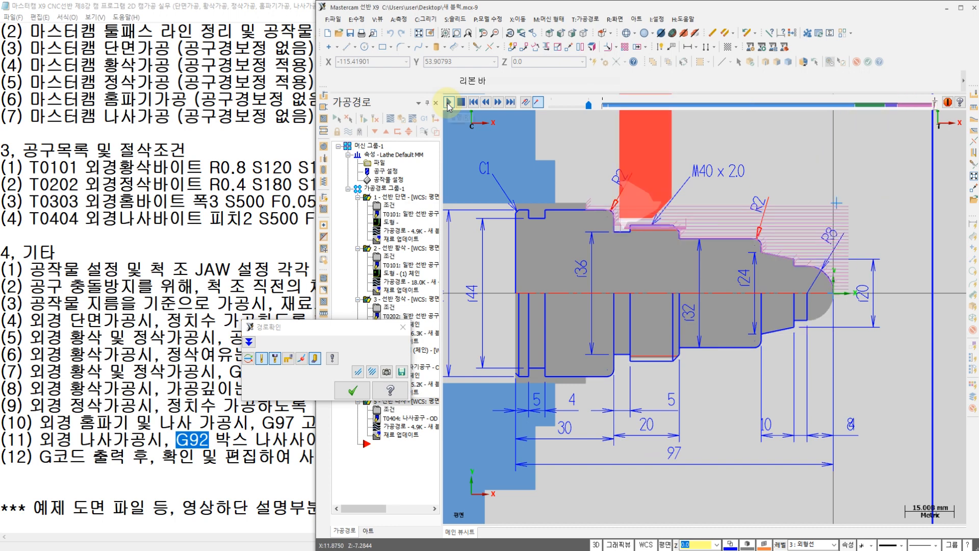
# Step: Examine the stepped threading passes and their cutting depth over the M40 x 2.0 section in the backplot
pyautogui.scroll(8, 621, 258)
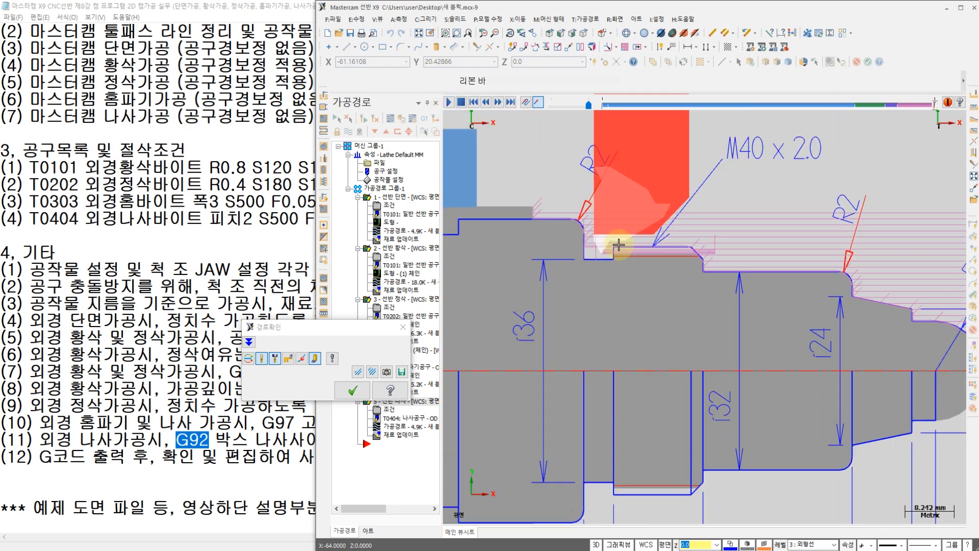
pyautogui.scroll(4, 621, 259)
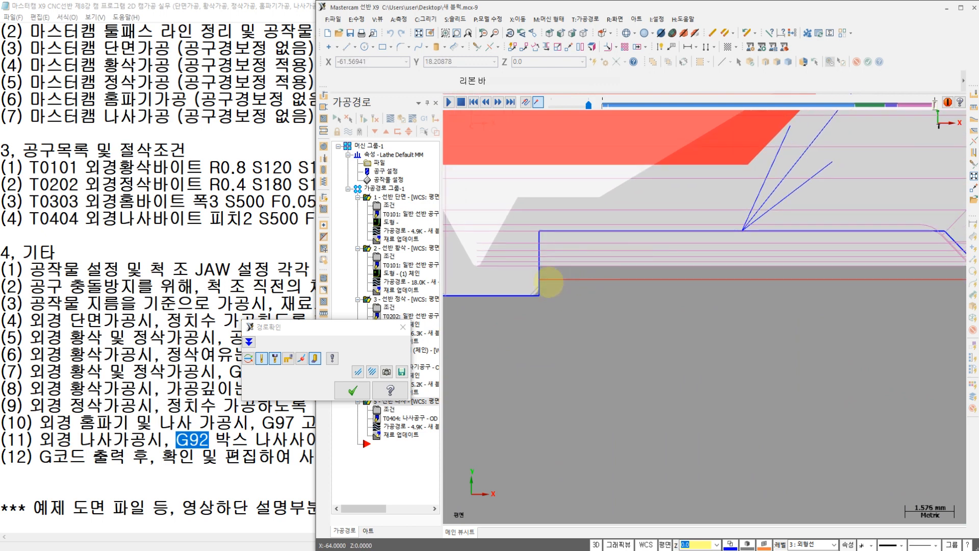
pyautogui.moveTo(544, 279)
pyautogui.mouseDown()
pyautogui.moveTo(550, 271)
pyautogui.moveTo(613, 280)
pyautogui.mouseUp()
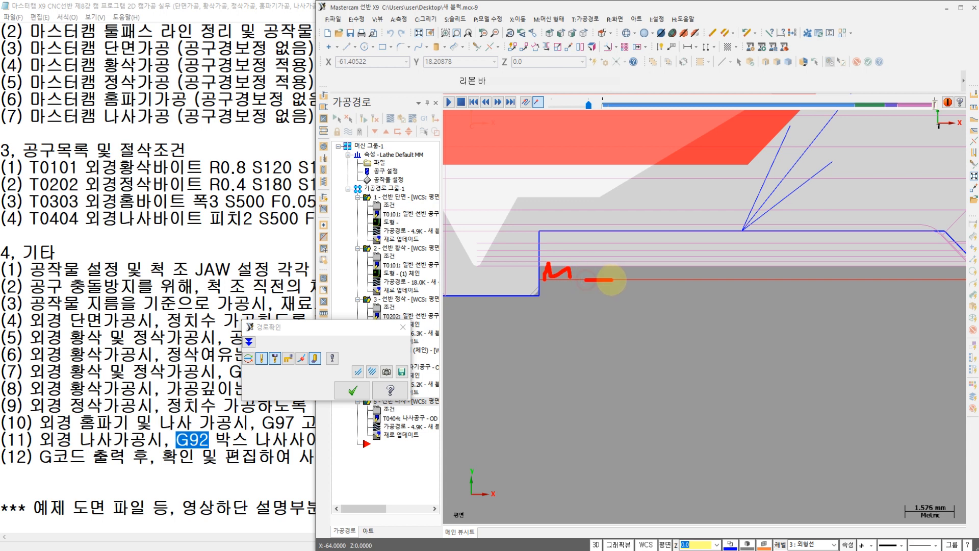
pyautogui.click(604, 284)
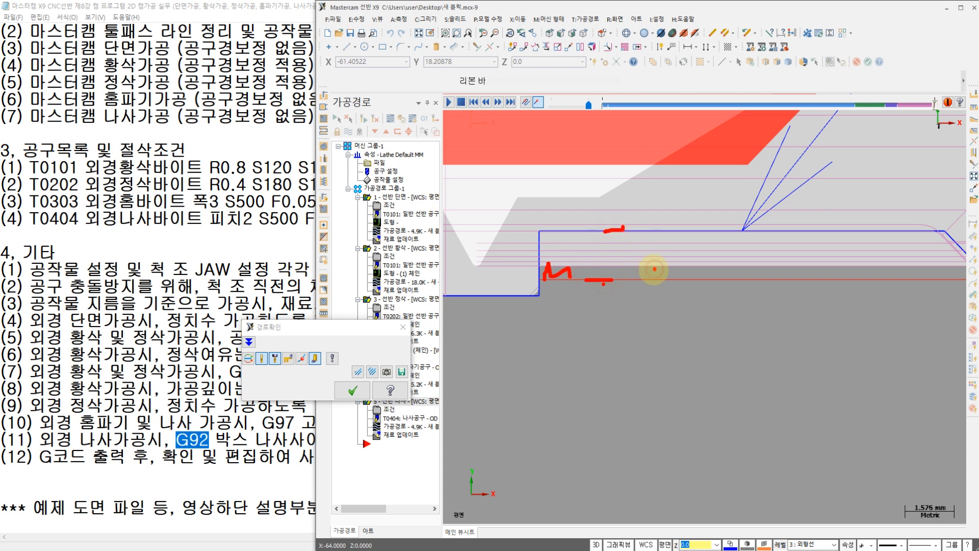
pyautogui.moveTo(635, 232)
pyautogui.mouseDown()
pyautogui.moveTo(632, 260)
pyautogui.moveTo(655, 265)
pyautogui.moveTo(622, 301)
pyautogui.moveTo(621, 369)
pyautogui.mouseUp()
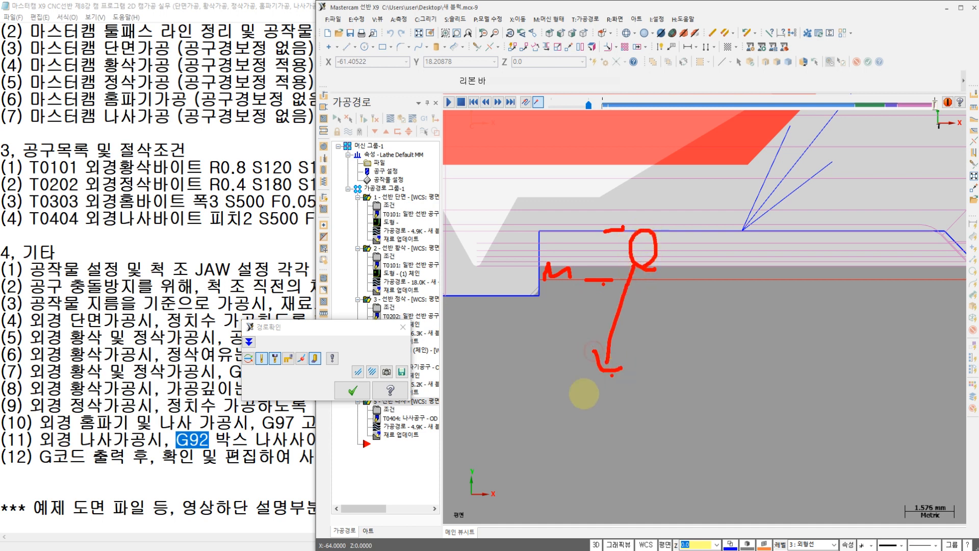
pyautogui.moveTo(565, 404); pyautogui.dragTo(609, 402)
pyautogui.moveTo(592, 407)
pyautogui.mouseDown()
pyautogui.moveTo(591, 438)
pyautogui.moveTo(635, 436)
pyautogui.mouseUp()
pyautogui.moveTo(645, 477); pyautogui.dragTo(663, 419)
pyautogui.moveTo(655, 443); pyautogui.dragTo(645, 454)
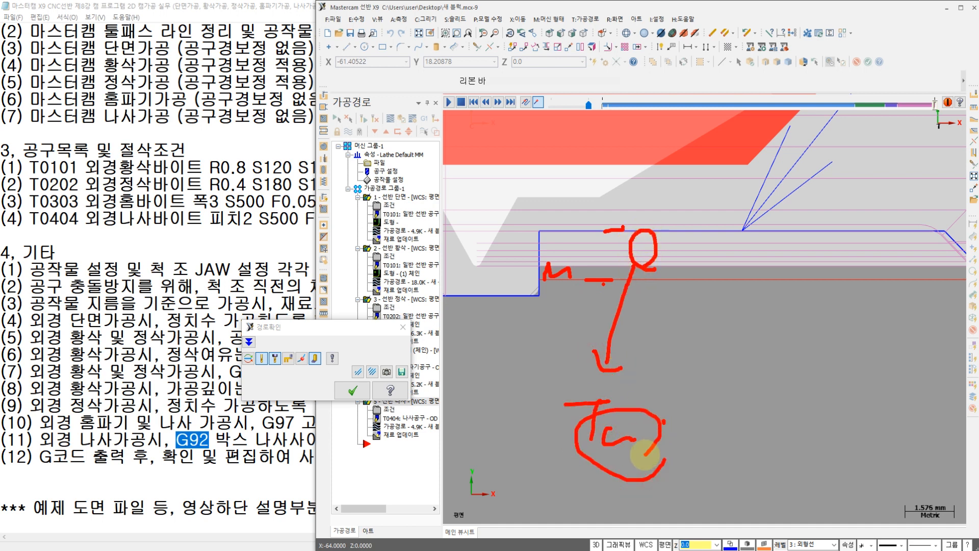
pyautogui.press('Escape')
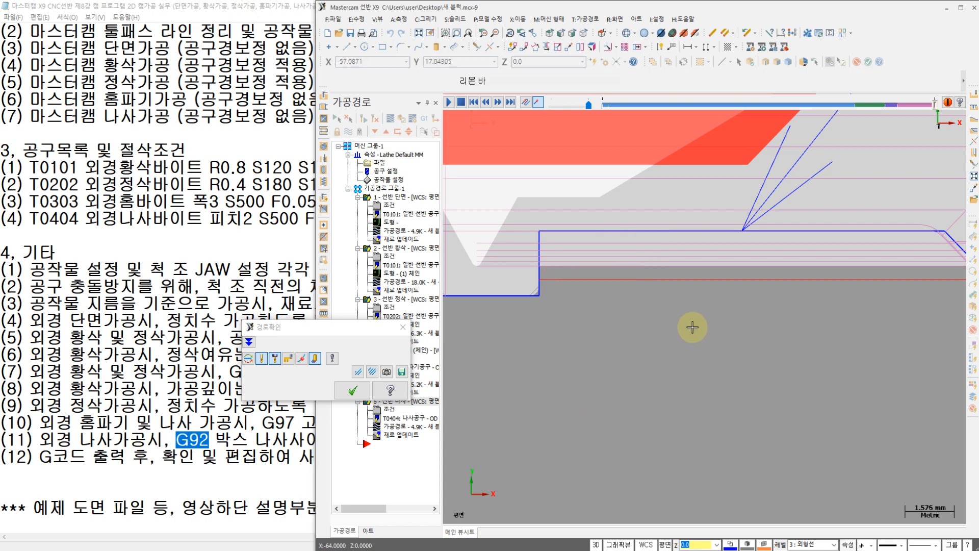
pyautogui.moveTo(690, 325)
pyautogui.mouseDown(button='middle')
pyautogui.moveTo(619, 332)
pyautogui.moveTo(632, 323)
pyautogui.mouseUp(button='middle')
pyautogui.hotkey('ctrl', '2')
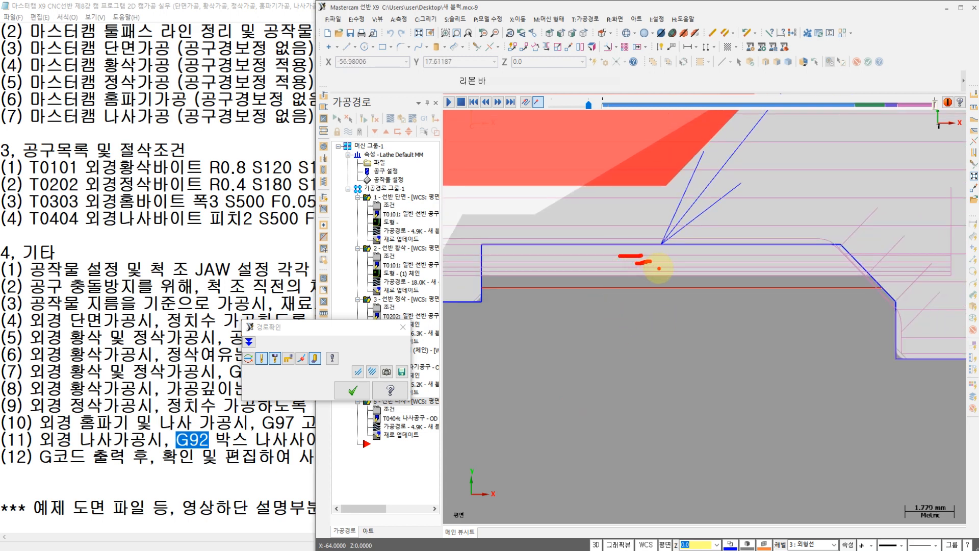
pyautogui.moveTo(657, 269); pyautogui.dragTo(669, 268)
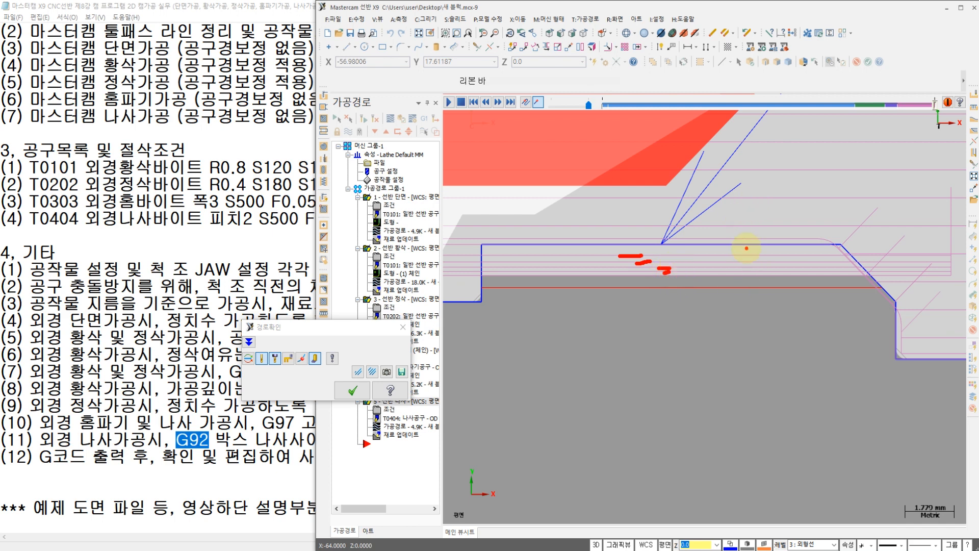
pyautogui.moveTo(798, 245)
pyautogui.mouseDown()
pyautogui.moveTo(764, 261)
pyautogui.moveTo(684, 271)
pyautogui.moveTo(653, 249)
pyautogui.mouseUp()
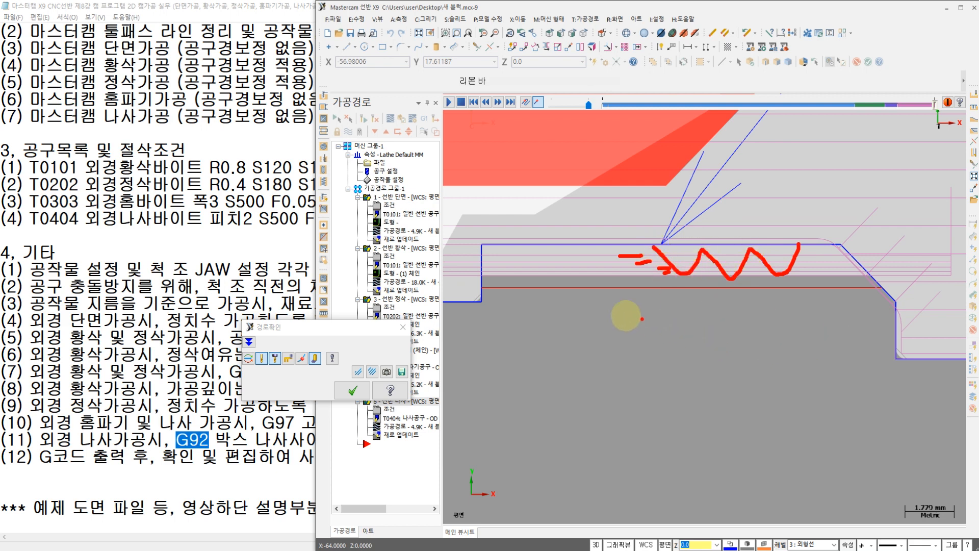
pyautogui.press('Escape')
# Step: Examine the threading insert's tip and its overrun into the relief groove behind the thread in the backplot
pyautogui.scroll(-1, 538, 285)
pyautogui.moveTo(637, 296); pyautogui.dragTo(647, 306, button='middle')
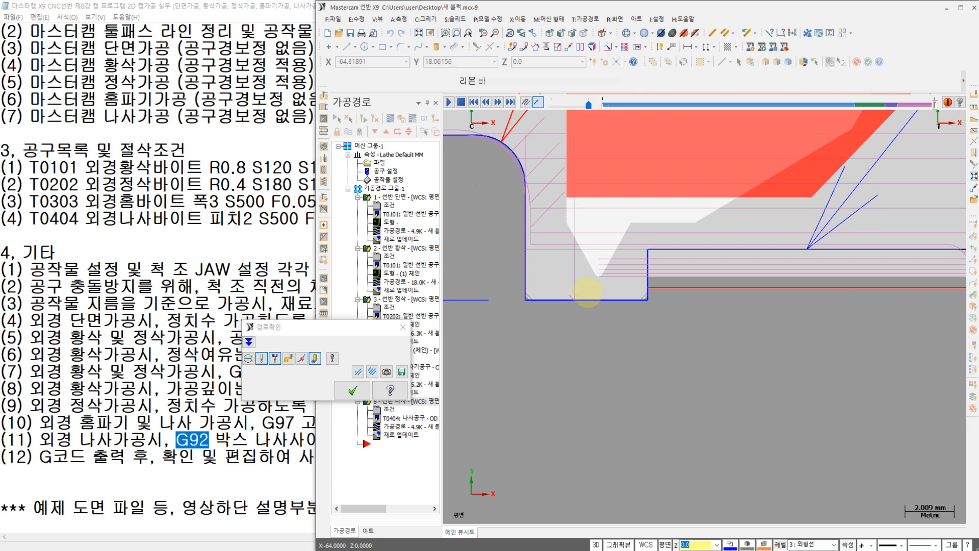
pyautogui.moveTo(556, 164)
pyautogui.mouseDown()
pyautogui.moveTo(547, 283)
pyautogui.moveTo(574, 260)
pyautogui.mouseUp()
pyautogui.moveTo(604, 200)
pyautogui.mouseDown()
pyautogui.moveTo(604, 305)
pyautogui.moveTo(632, 290)
pyautogui.mouseUp()
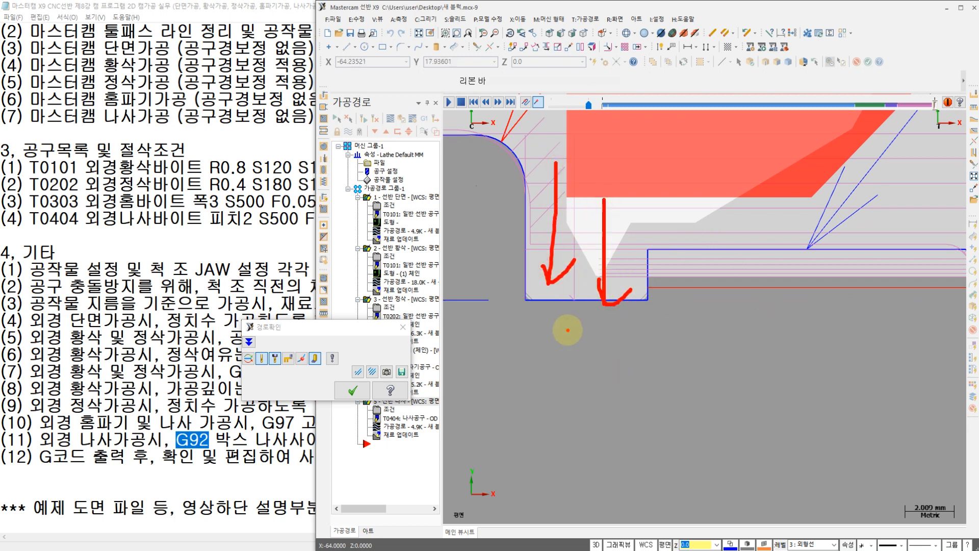
pyautogui.moveTo(568, 329)
pyautogui.mouseDown()
pyautogui.moveTo(623, 393)
pyautogui.moveTo(638, 522)
pyautogui.moveTo(707, 518)
pyautogui.moveTo(710, 345)
pyautogui.moveTo(870, 334)
pyautogui.mouseUp()
pyautogui.moveTo(666, 464); pyautogui.dragTo(696, 479)
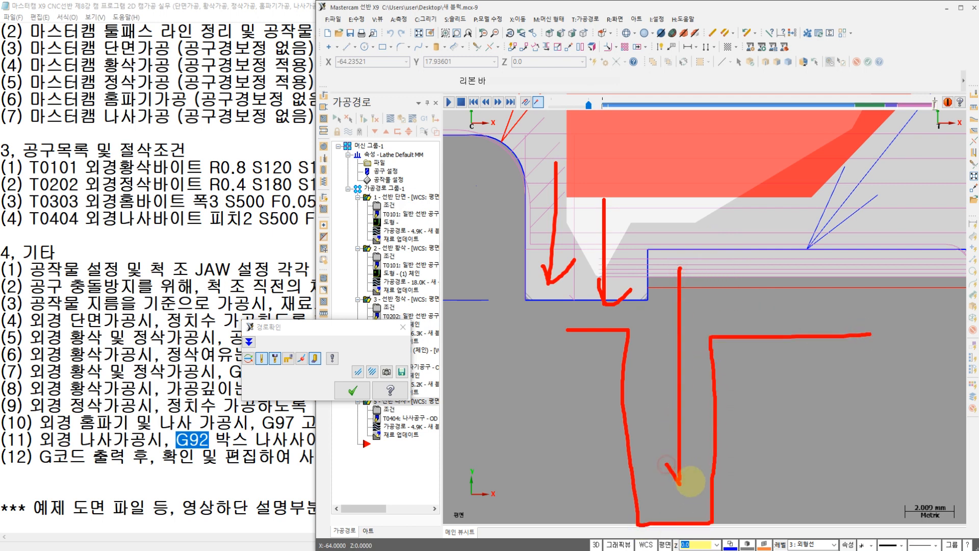
pyautogui.moveTo(745, 399)
pyautogui.mouseDown()
pyautogui.moveTo(715, 425)
pyautogui.moveTo(751, 427)
pyautogui.mouseUp()
pyautogui.press('Escape')
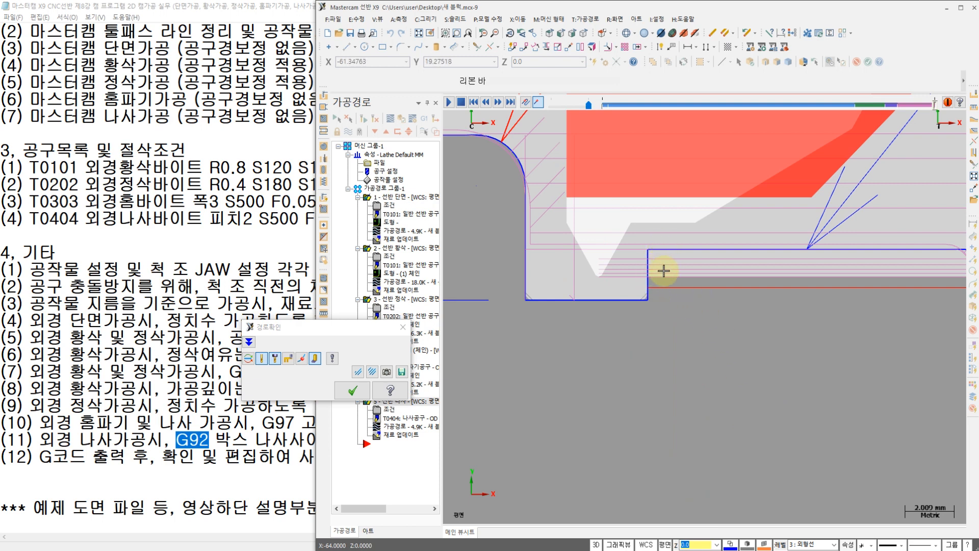
pyautogui.scroll(4, 673, 263)
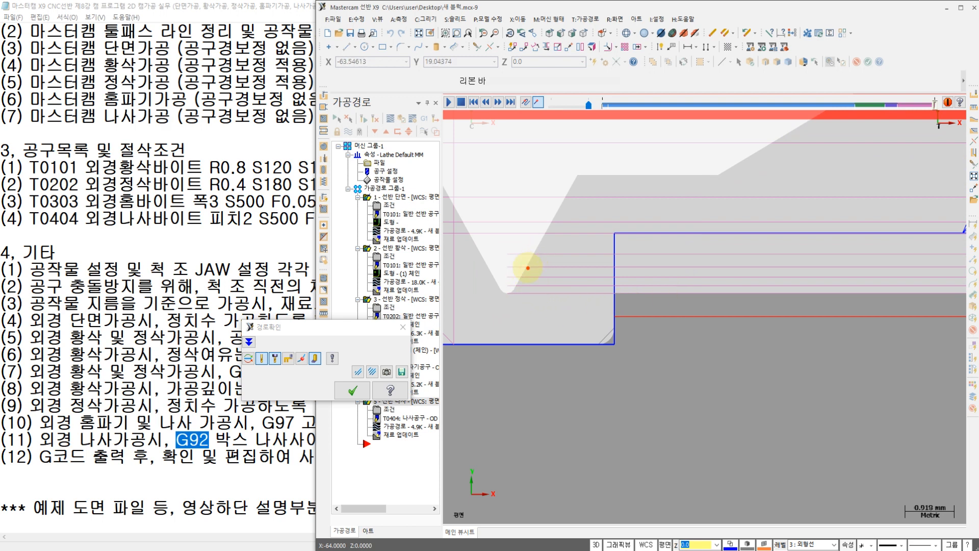
pyautogui.moveTo(524, 271); pyautogui.dragTo(505, 291)
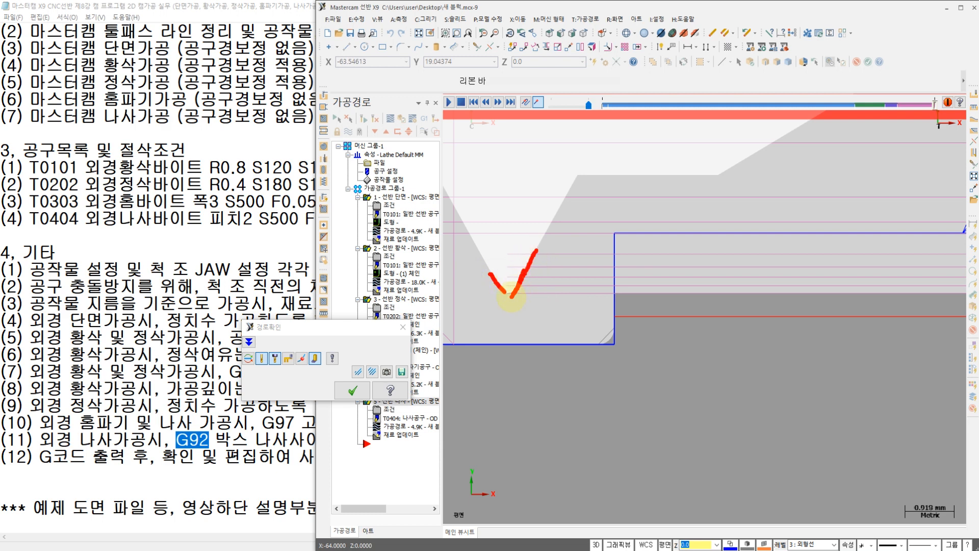
pyautogui.moveTo(482, 251)
pyautogui.mouseDown()
pyautogui.moveTo(510, 295)
pyautogui.moveTo(536, 250)
pyautogui.moveTo(514, 301)
pyautogui.mouseUp()
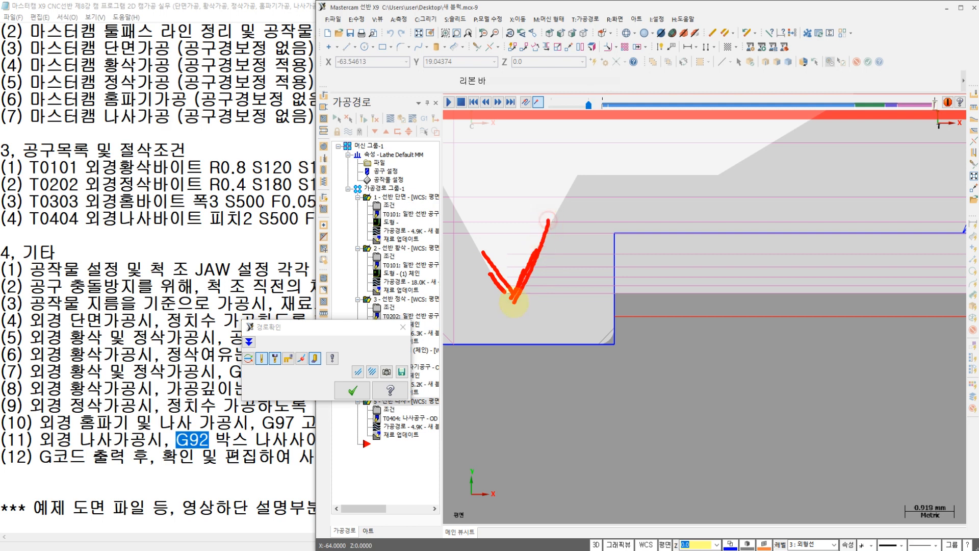
# Step: Examine the thread's cutting depth below the outer diameter in the backplot, and close the backplot
pyautogui.moveTo(655, 233)
pyautogui.mouseDown()
pyautogui.moveTo(647, 286)
pyautogui.moveTo(653, 294)
pyautogui.moveTo(665, 286)
pyautogui.mouseUp()
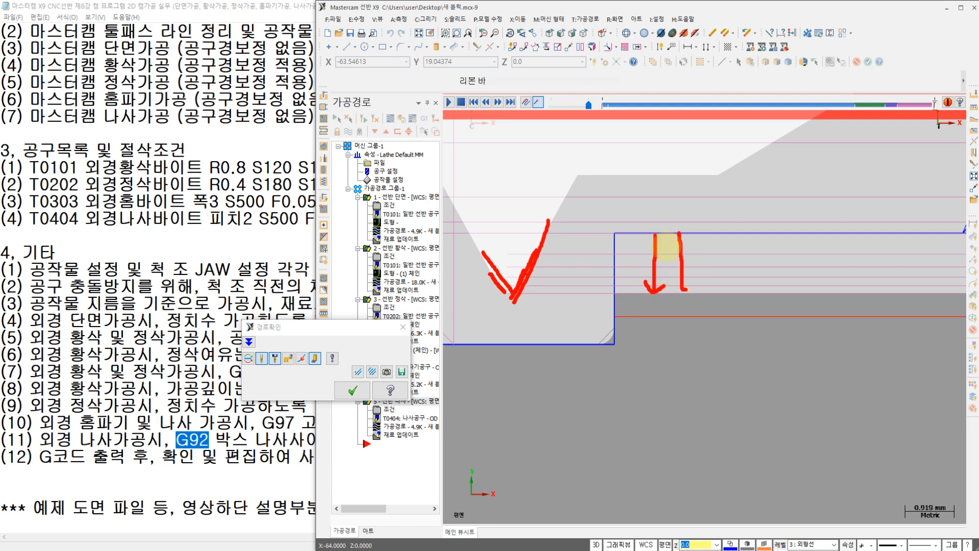
pyautogui.moveTo(679, 233); pyautogui.dragTo(700, 283)
pyautogui.press('Escape')
pyautogui.press('Escape')
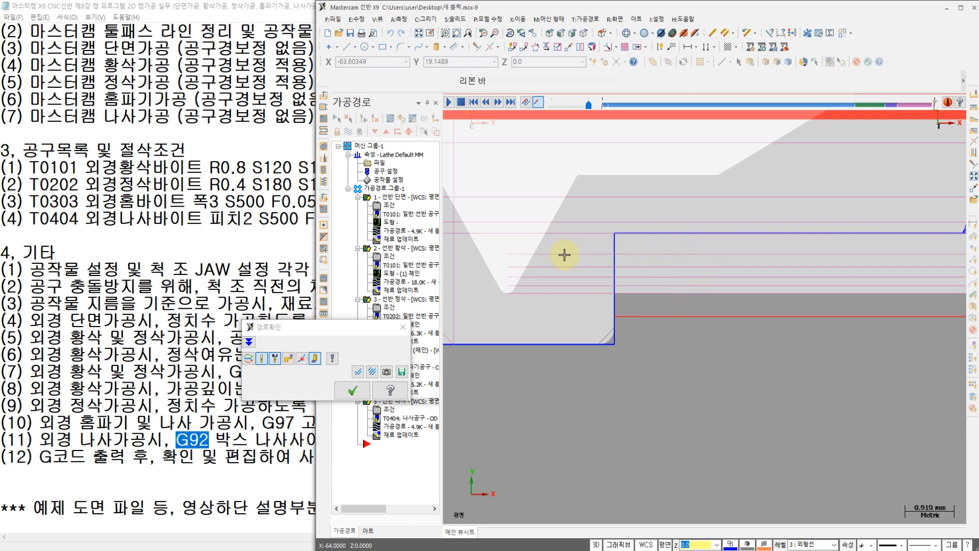
pyautogui.scroll(-4, 538, 249)
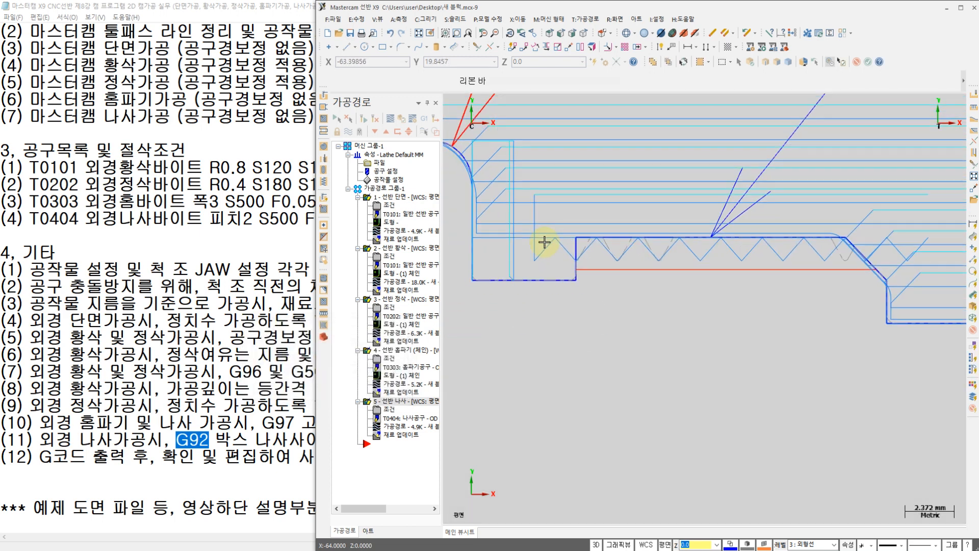
pyautogui.scroll(-5, 540, 248)
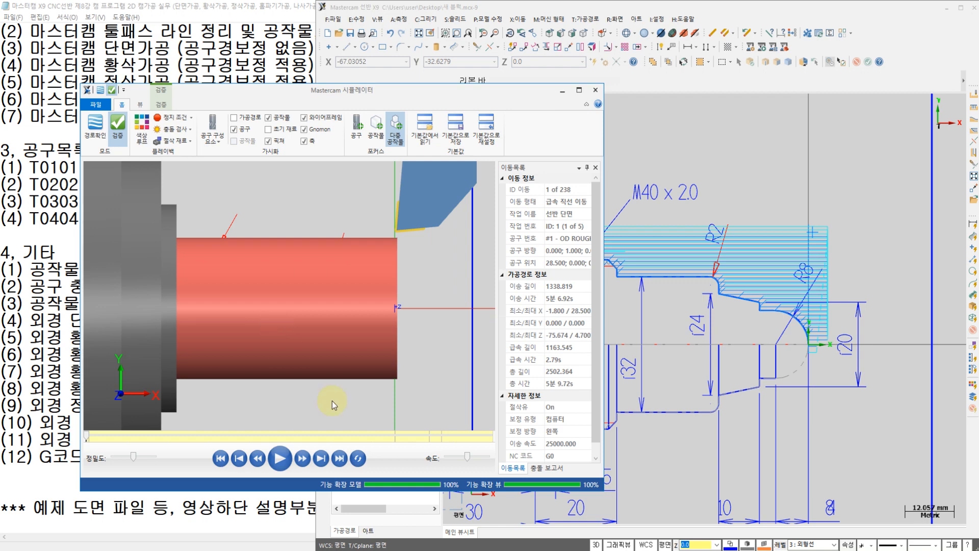
# Step: Lower the simulator's playback speed and run the solid verification of all five lathe operations
pyautogui.click(456, 459)
pyautogui.click(451, 457)
pyautogui.click(452, 457)
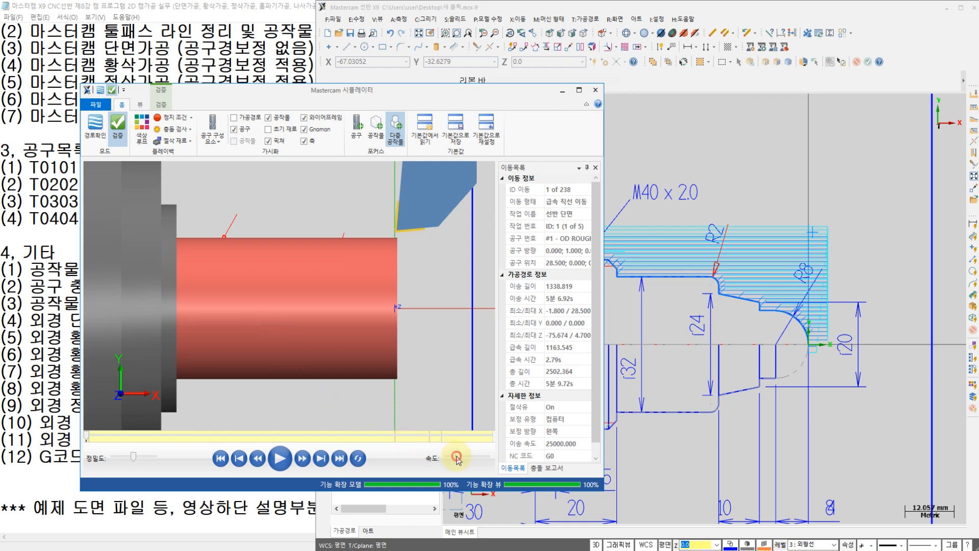
pyautogui.scroll(-3, 340, 315)
pyautogui.scroll(3, 331, 315)
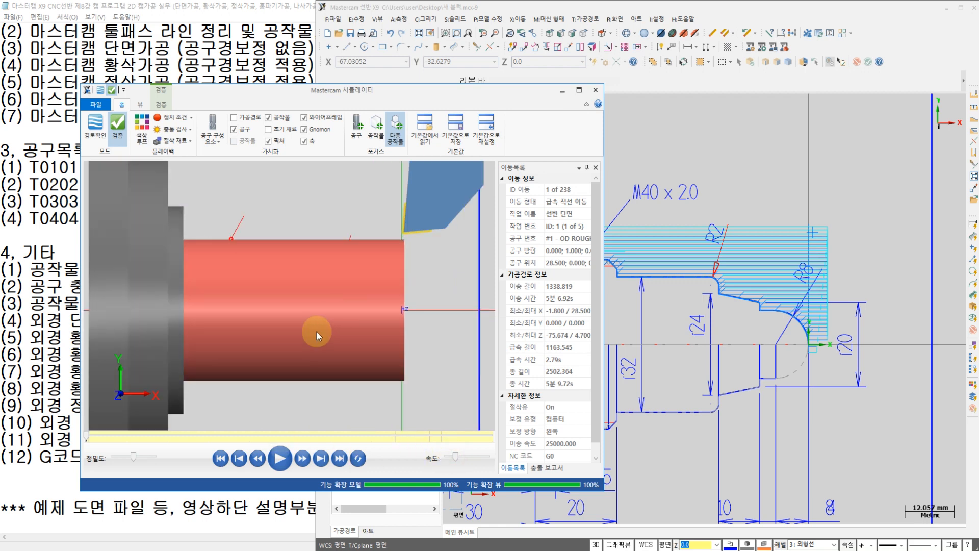
pyautogui.click(279, 457)
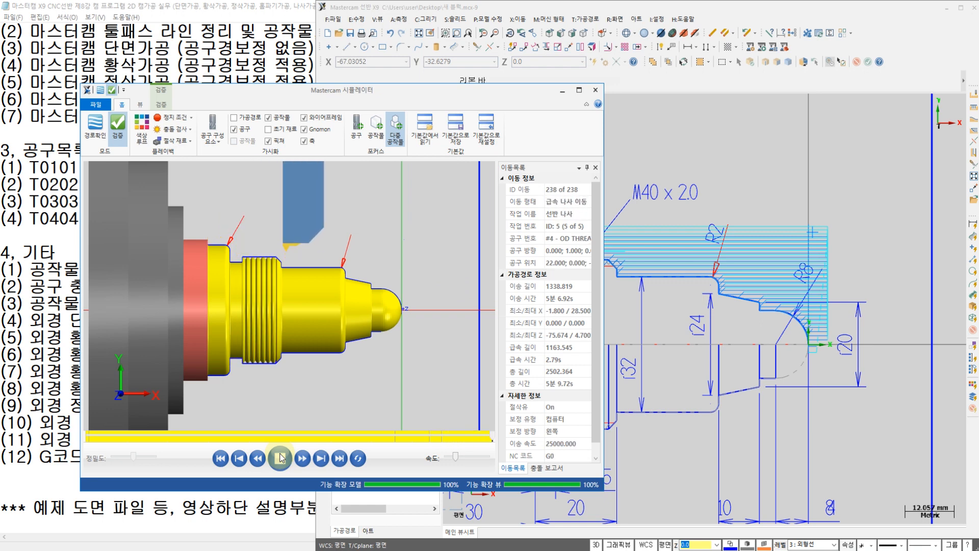
# Step: Examine the machined shaft's thread, relief groove, fillets and rounded nose from the side and in 3D in the simulator
pyautogui.scroll(3, 237, 261)
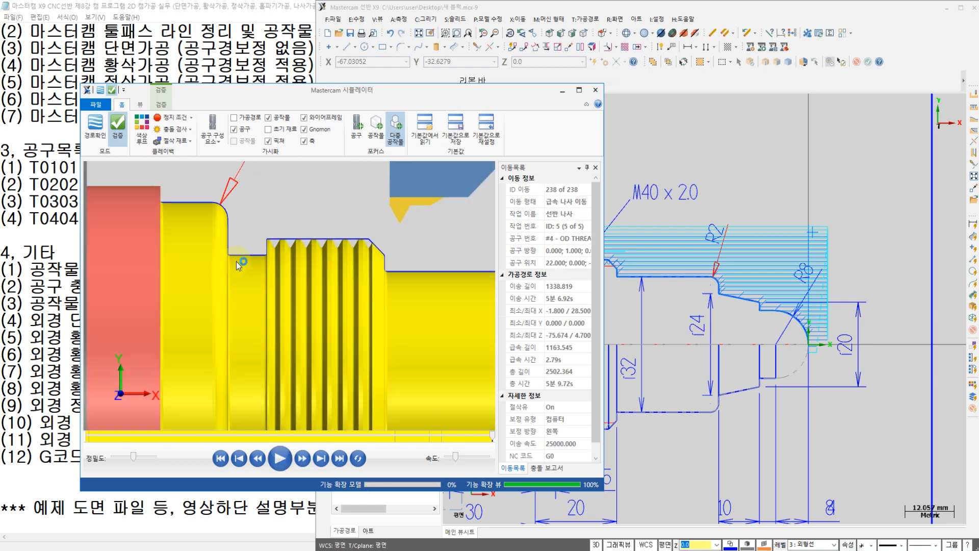
pyautogui.scroll(-3, 237, 262)
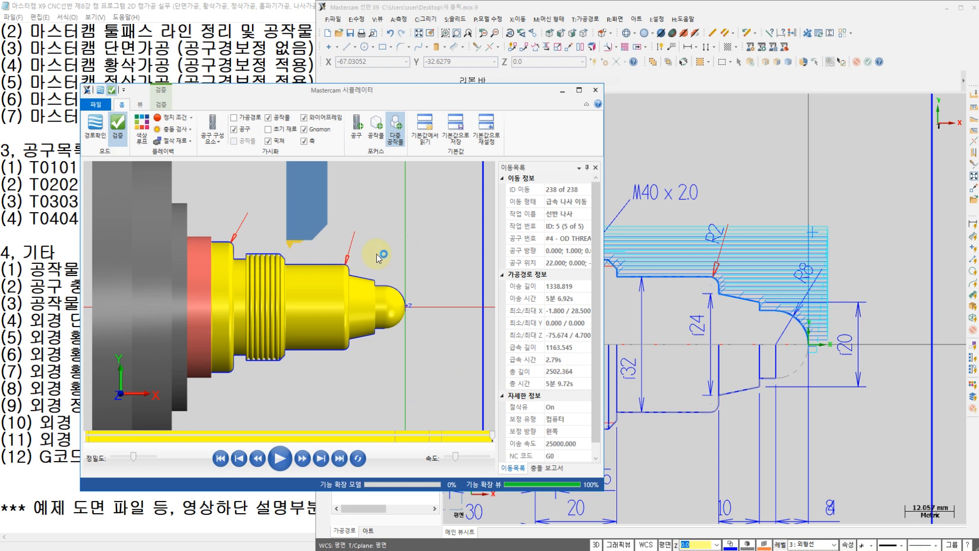
pyautogui.moveTo(376, 254); pyautogui.dragTo(367, 256, button='middle')
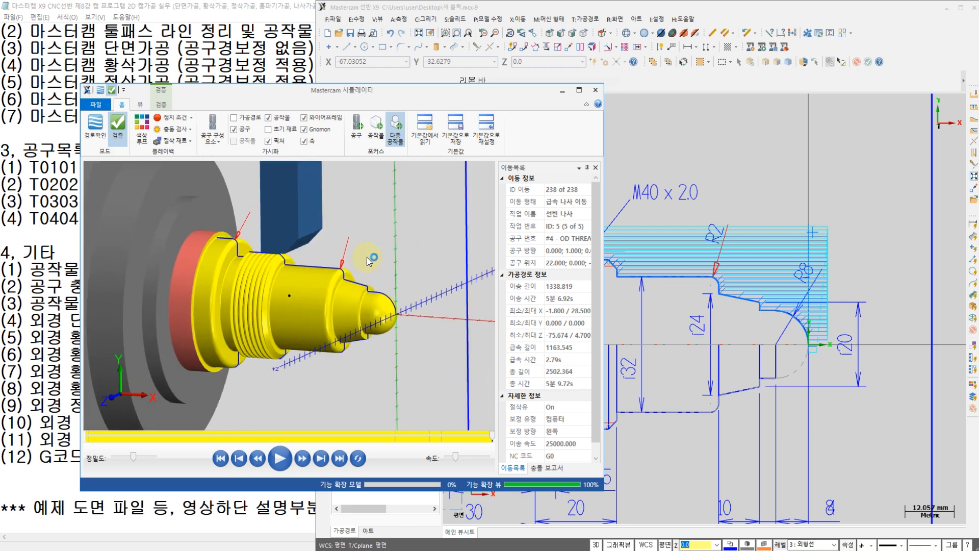
pyautogui.scroll(2, 408, 327)
pyautogui.scroll(2, 417, 332)
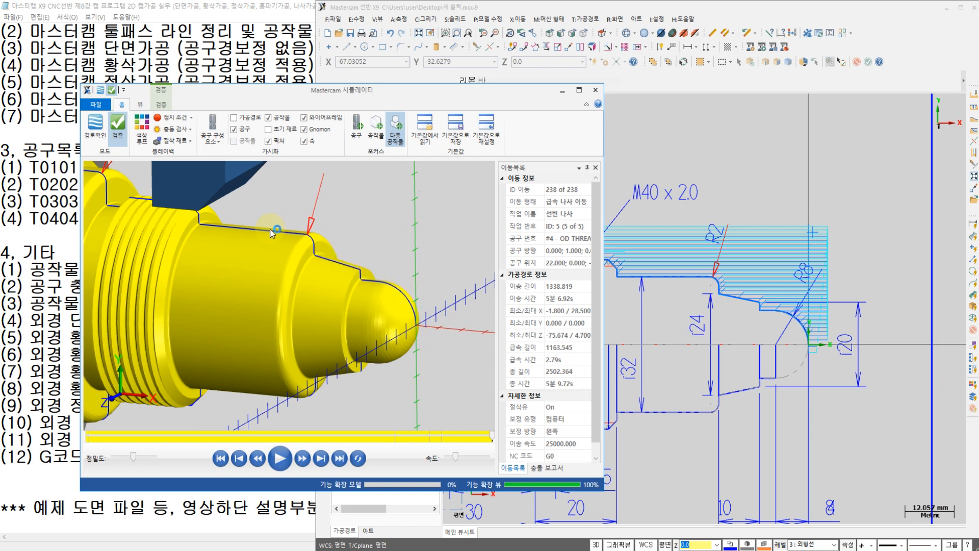
pyautogui.moveTo(272, 232); pyautogui.dragTo(348, 275, button='middle')
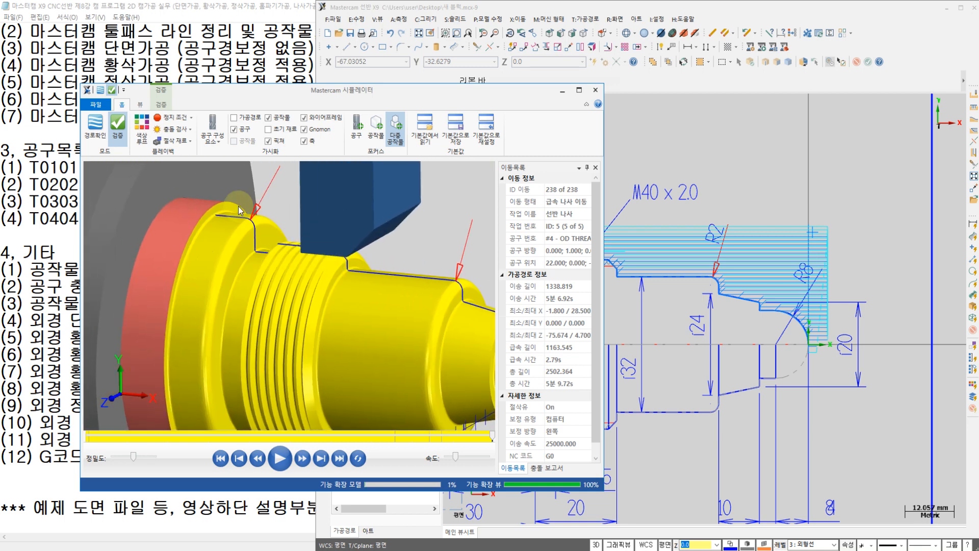
pyautogui.scroll(-1, 240, 233)
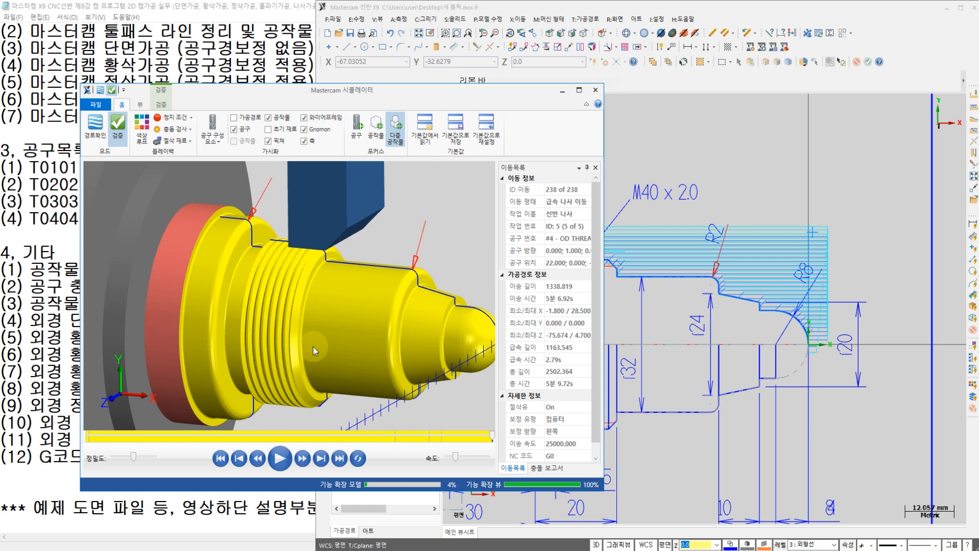
# Step: Back in Mastercam, post-process the lathe operations to NC code with the GENERIC FANUC 2X LATHE post
pyautogui.hotkey('alt', 'Tab')
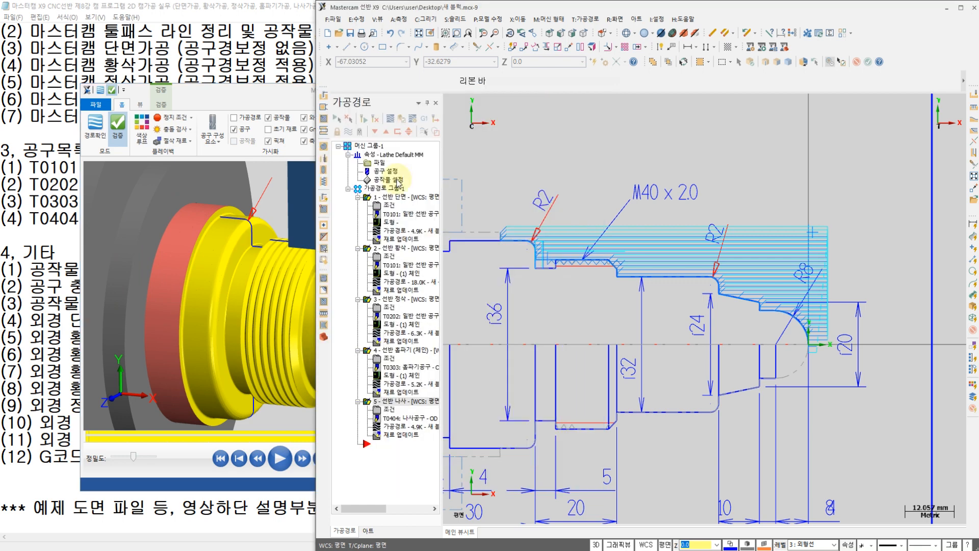
pyautogui.click(427, 119)
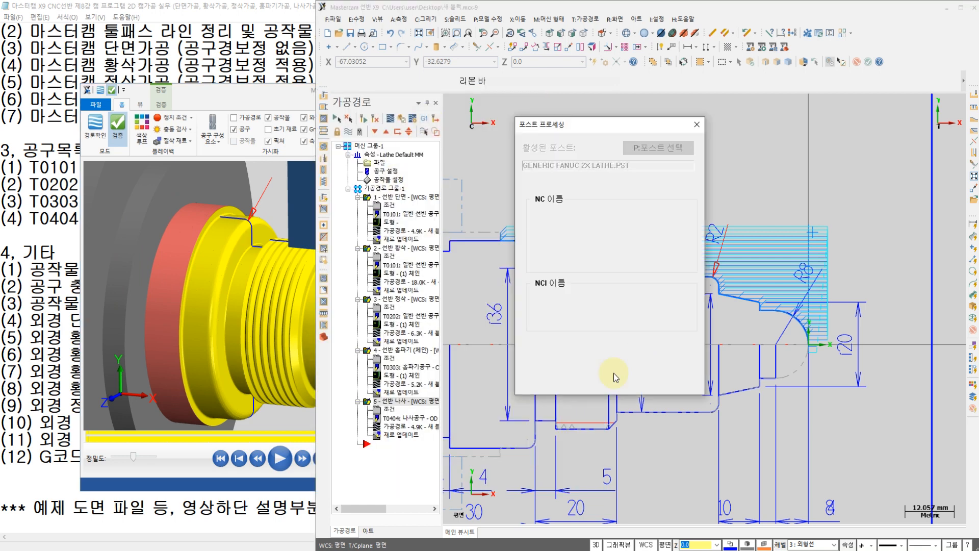
pyautogui.click(564, 376)
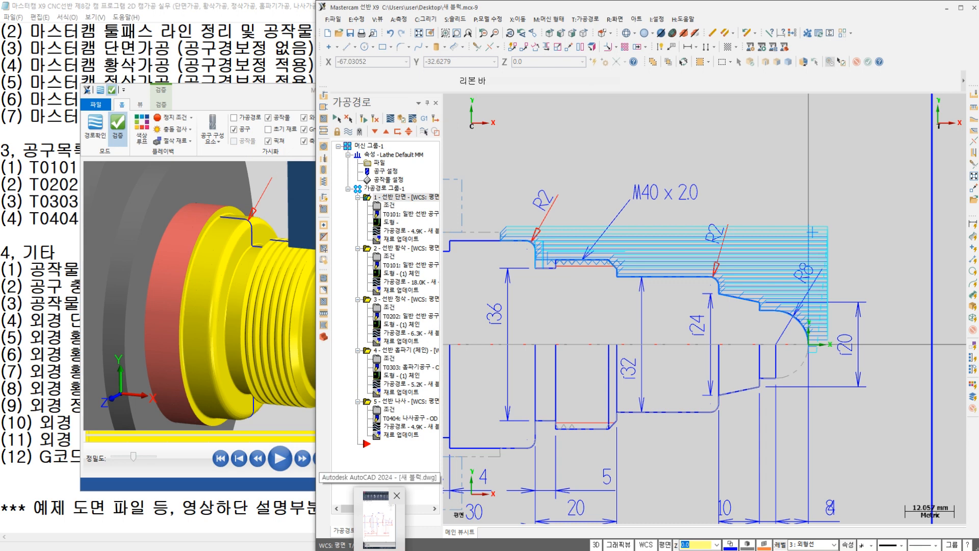
pyautogui.click(381, 549)
pyautogui.click(494, 550)
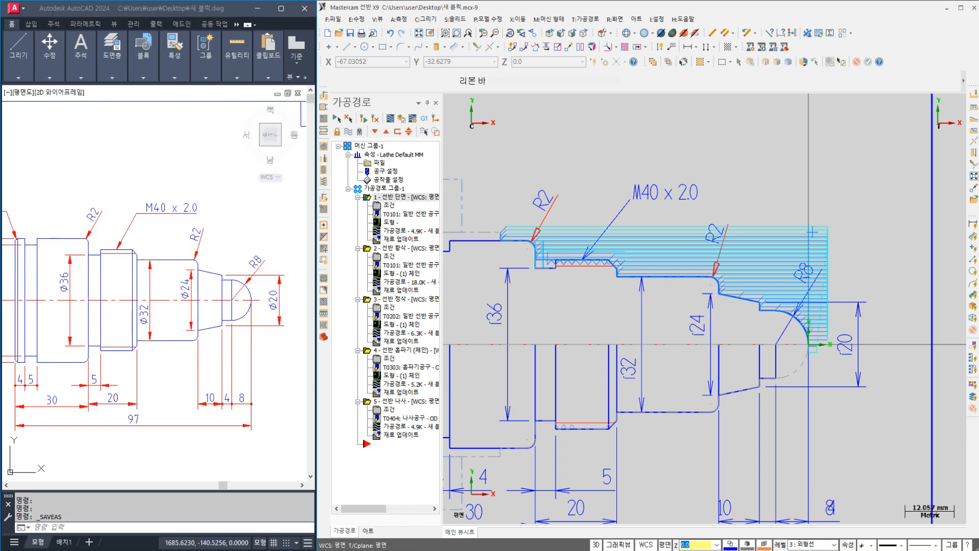
pyautogui.click(518, 96)
pyautogui.moveTo(531, 98); pyautogui.dragTo(538, 98)
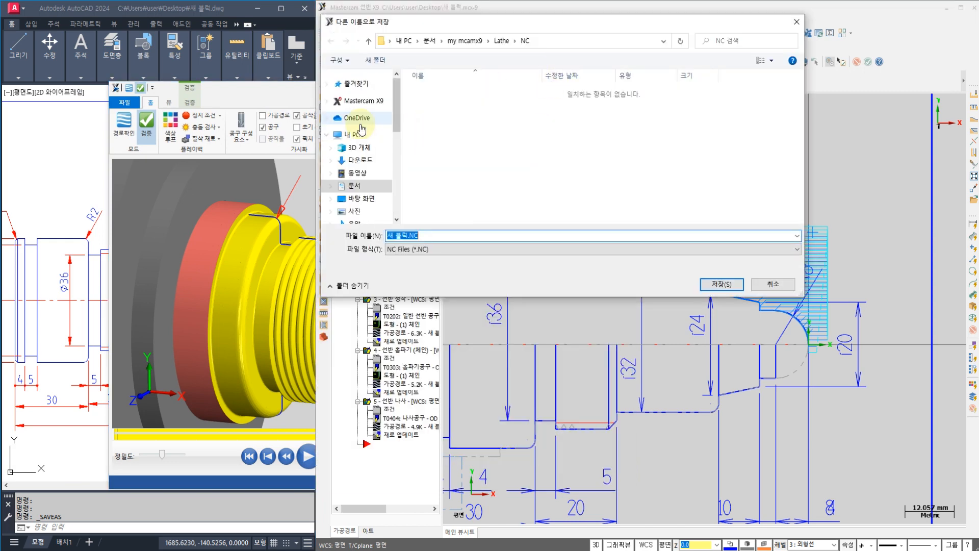
# Step: Save the posted NC file on the desktop as O1014
pyautogui.click(360, 199)
pyautogui.click(427, 237)
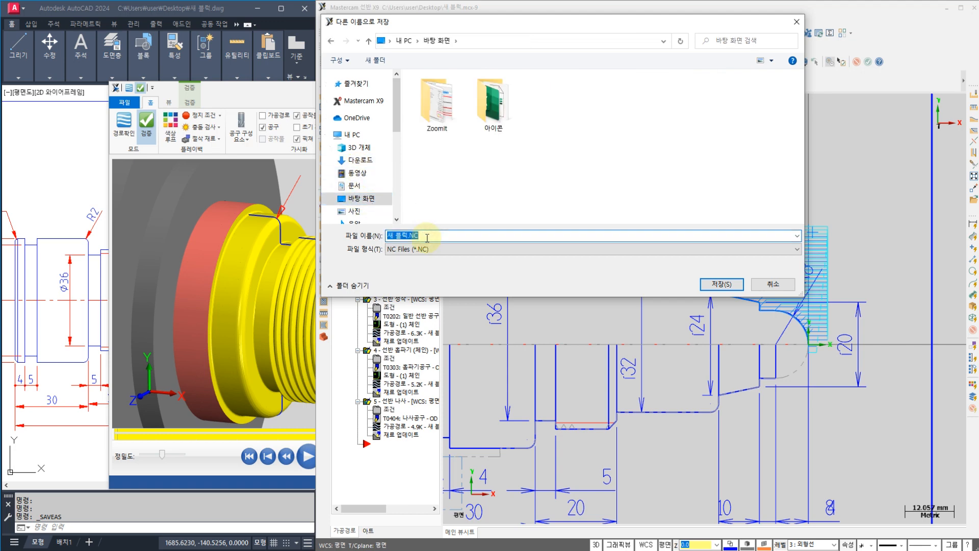
pyautogui.write('O1014')
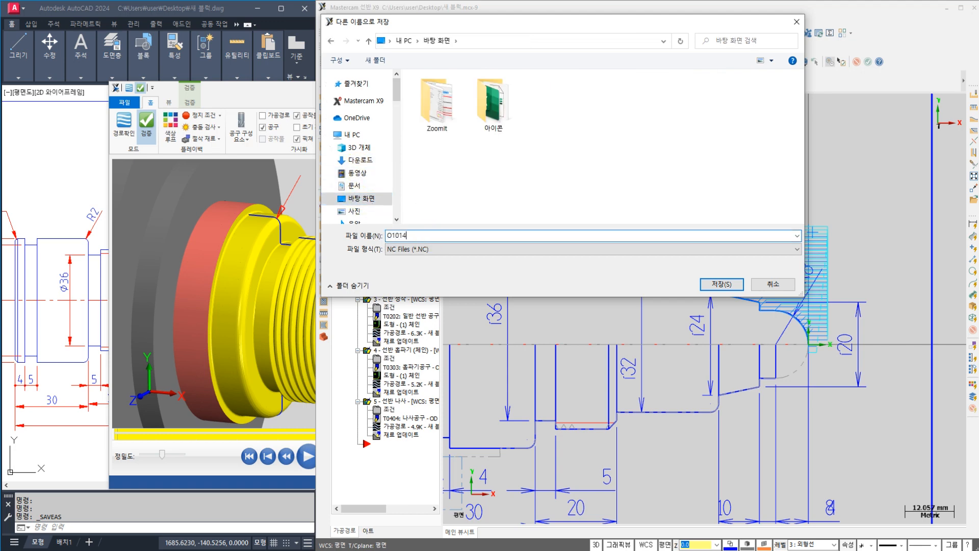
pyautogui.click(708, 284)
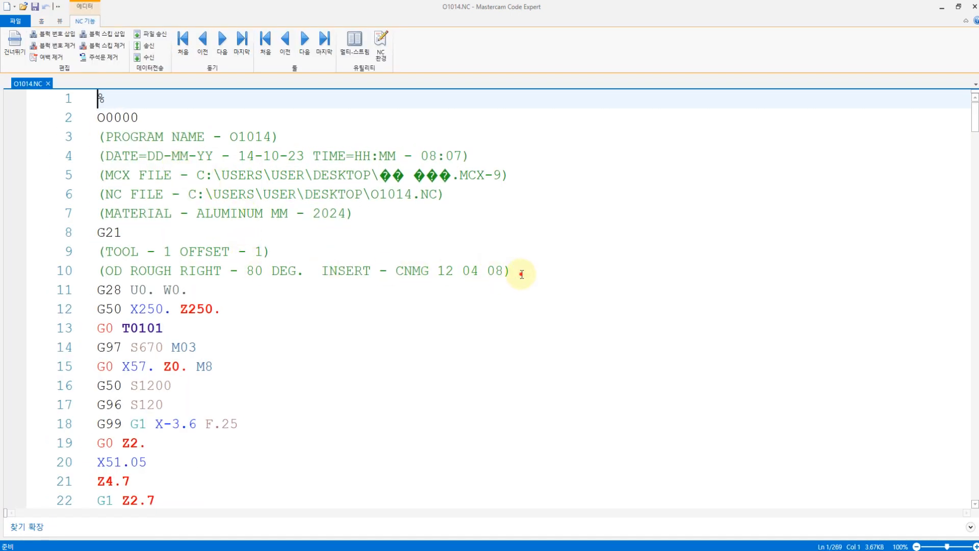
# Step: Set the program number to O1014, removing the header comments and G21, and delete the first G50 X250. Z250. line
pyautogui.moveTo(521, 275); pyautogui.dragTo(108, 120)
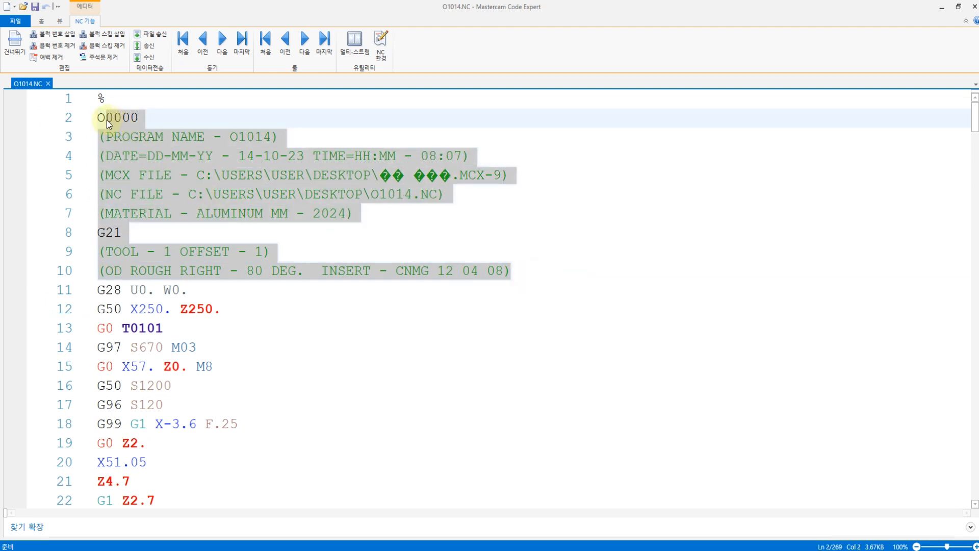
pyautogui.write('1014')
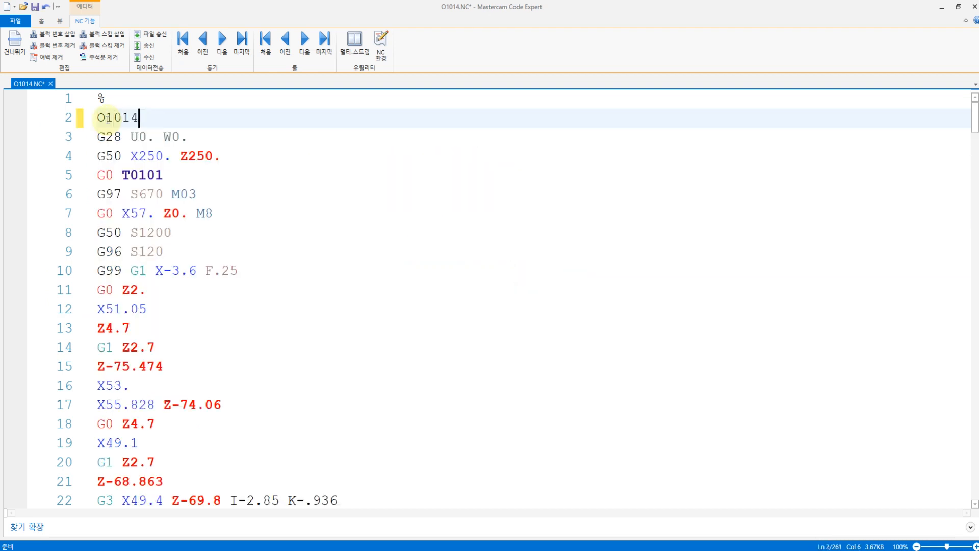
pyautogui.moveTo(240, 156); pyautogui.dragTo(99, 168)
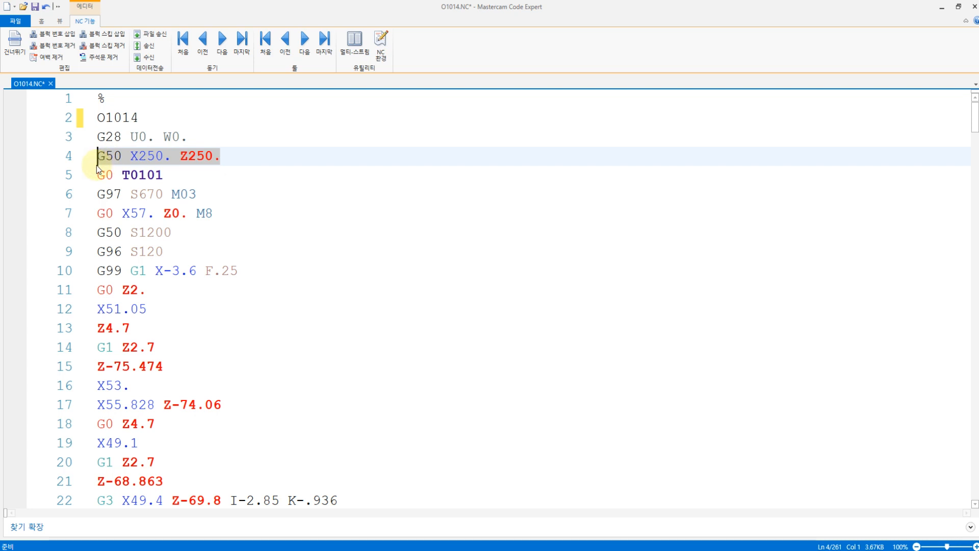
pyautogui.press('BackSpace')
pyautogui.press('BackSpace')
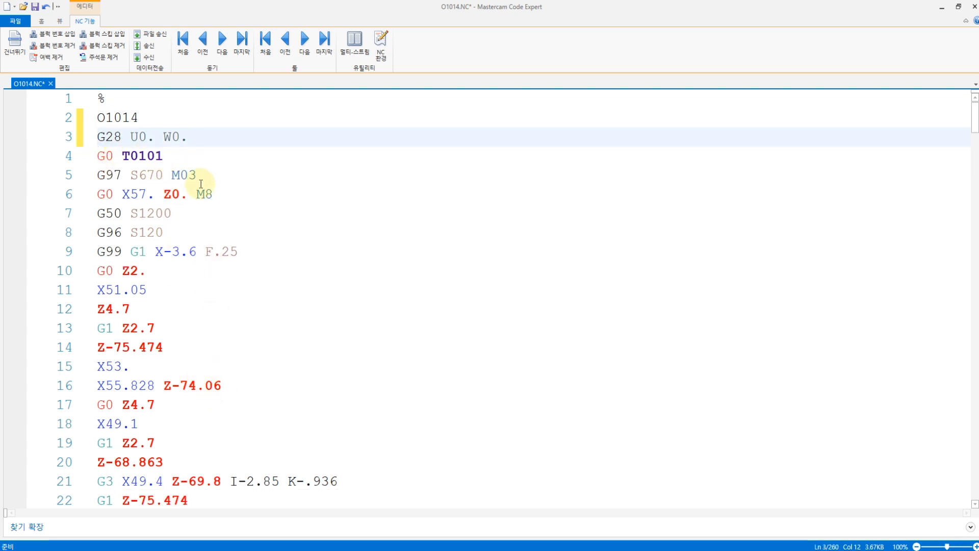
# Step: Examine the G92 box threading cycle in the T0404 section at the end of the NC program
pyautogui.scroll(-10, 201, 153)
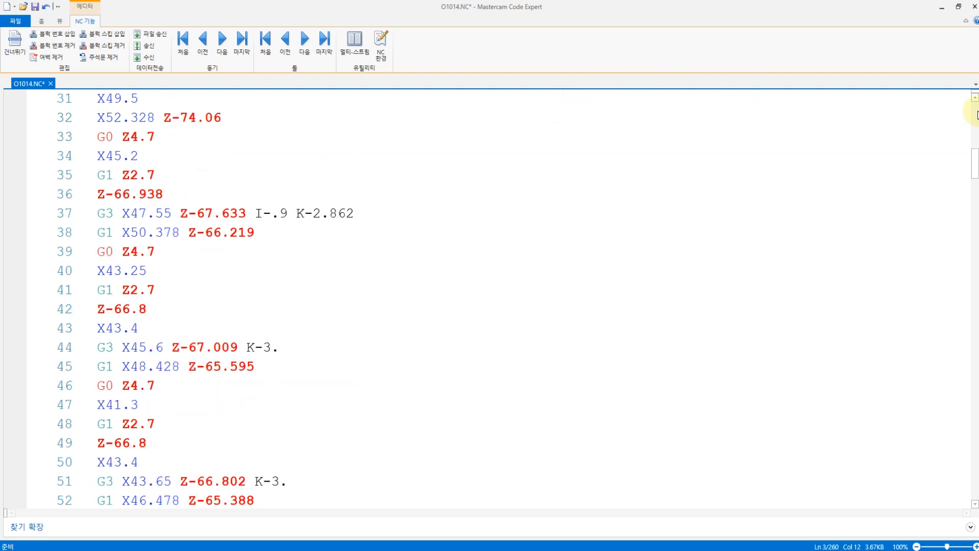
pyautogui.moveTo(975, 164); pyautogui.dragTo(975, 487)
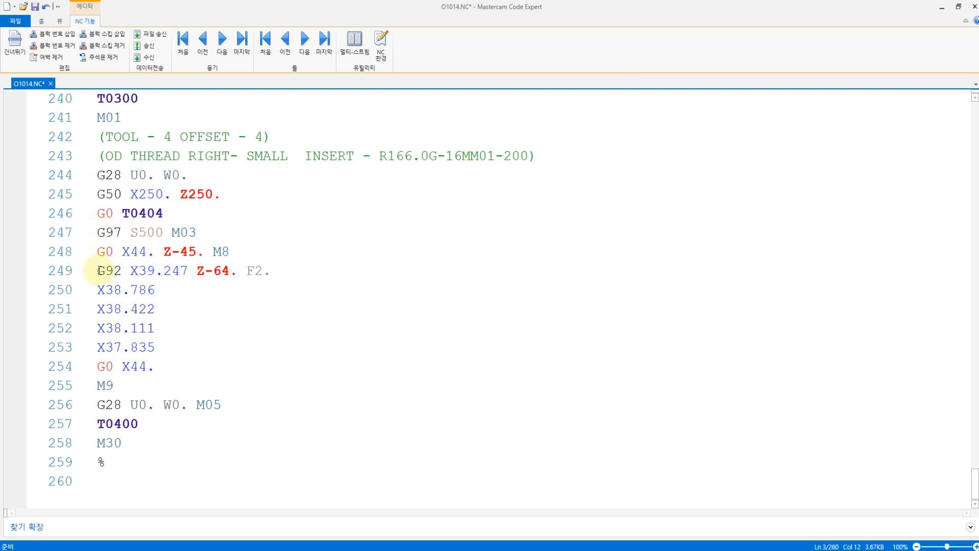
pyautogui.moveTo(99, 271); pyautogui.dragTo(129, 271)
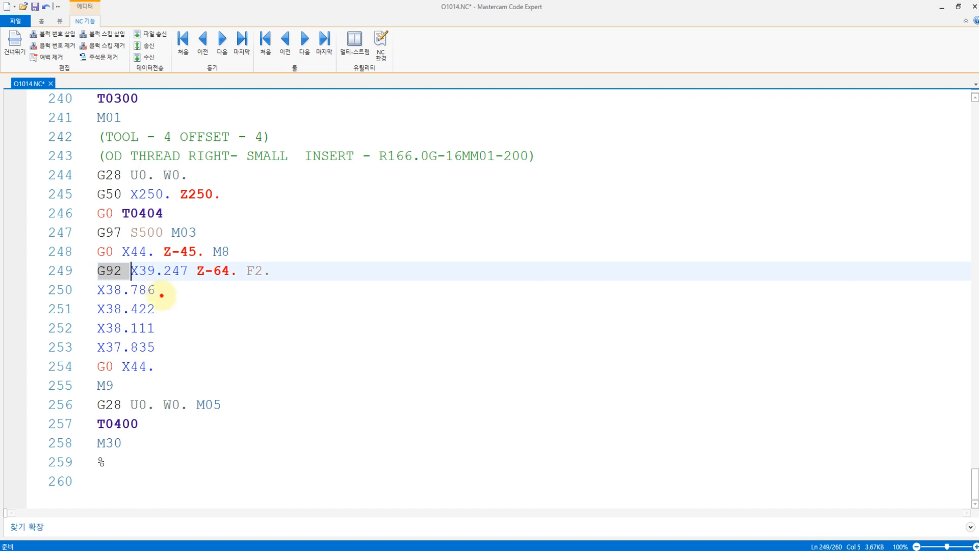
pyautogui.moveTo(161, 294)
pyautogui.mouseDown()
pyautogui.moveTo(156, 236)
pyautogui.moveTo(153, 312)
pyautogui.mouseUp()
pyautogui.moveTo(223, 302); pyautogui.dragTo(223, 350)
pyautogui.moveTo(245, 279); pyautogui.dragTo(236, 339)
pyautogui.moveTo(286, 302)
pyautogui.mouseDown()
pyautogui.moveTo(292, 361)
pyautogui.moveTo(323, 336)
pyautogui.mouseUp()
pyautogui.moveTo(279, 373)
pyautogui.mouseDown()
pyautogui.moveTo(313, 387)
pyautogui.moveTo(305, 427)
pyautogui.mouseUp()
pyautogui.moveTo(367, 304); pyautogui.dragTo(337, 374)
pyautogui.moveTo(357, 333); pyautogui.dragTo(394, 383)
pyautogui.moveTo(347, 404); pyautogui.dragTo(411, 403)
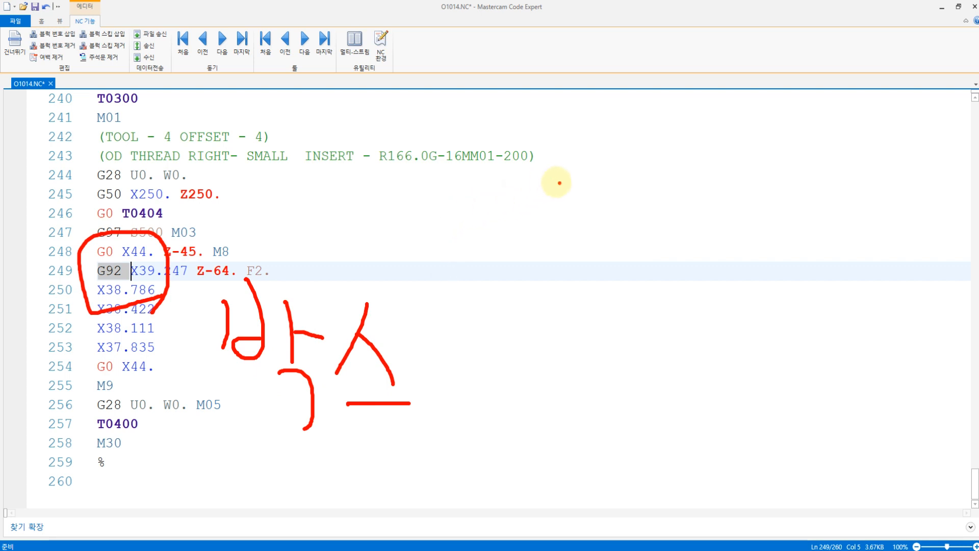
pyautogui.moveTo(559, 179)
pyautogui.mouseDown()
pyautogui.moveTo(546, 183)
pyautogui.moveTo(528, 250)
pyautogui.mouseUp()
pyautogui.moveTo(596, 163)
pyautogui.mouseDown()
pyautogui.moveTo(579, 236)
pyautogui.moveTo(587, 247)
pyautogui.mouseUp()
pyautogui.moveTo(509, 193)
pyautogui.mouseDown()
pyautogui.moveTo(498, 217)
pyautogui.moveTo(503, 270)
pyautogui.mouseUp()
pyautogui.moveTo(528, 308); pyautogui.dragTo(511, 369)
pyautogui.moveTo(497, 343)
pyautogui.mouseDown()
pyautogui.moveTo(507, 340)
pyautogui.moveTo(515, 387)
pyautogui.mouseUp()
pyautogui.moveTo(585, 318)
pyautogui.mouseDown()
pyautogui.moveTo(579, 308)
pyautogui.moveTo(590, 369)
pyautogui.mouseUp()
pyautogui.moveTo(621, 329); pyautogui.dragTo(645, 368)
pyautogui.moveTo(533, 419)
pyautogui.mouseDown()
pyautogui.moveTo(530, 510)
pyautogui.moveTo(561, 491)
pyautogui.moveTo(558, 507)
pyautogui.mouseUp()
pyautogui.moveTo(561, 502); pyautogui.dragTo(655, 504)
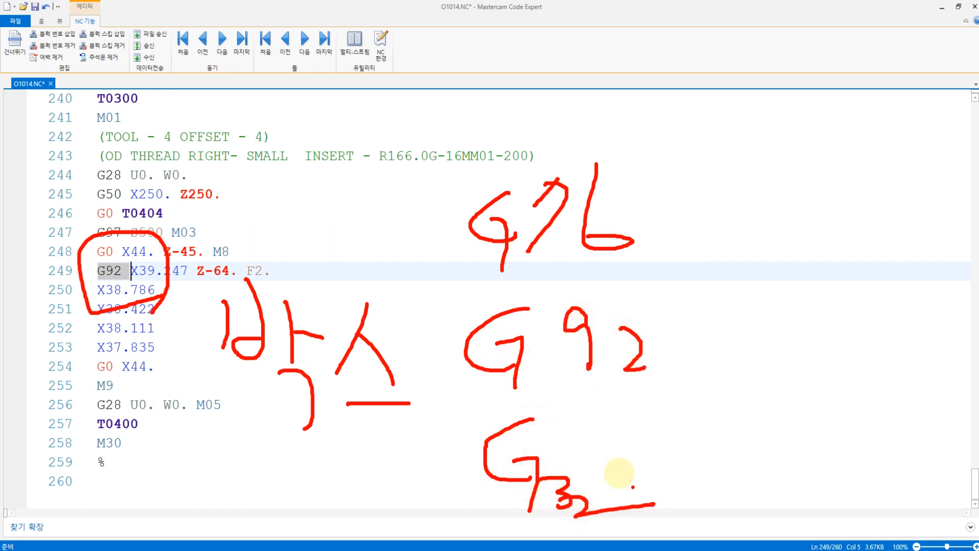
pyautogui.moveTo(602, 433)
pyautogui.mouseDown()
pyautogui.moveTo(619, 459)
pyautogui.moveTo(596, 480)
pyautogui.mouseUp()
pyautogui.moveTo(642, 437); pyautogui.dragTo(669, 455)
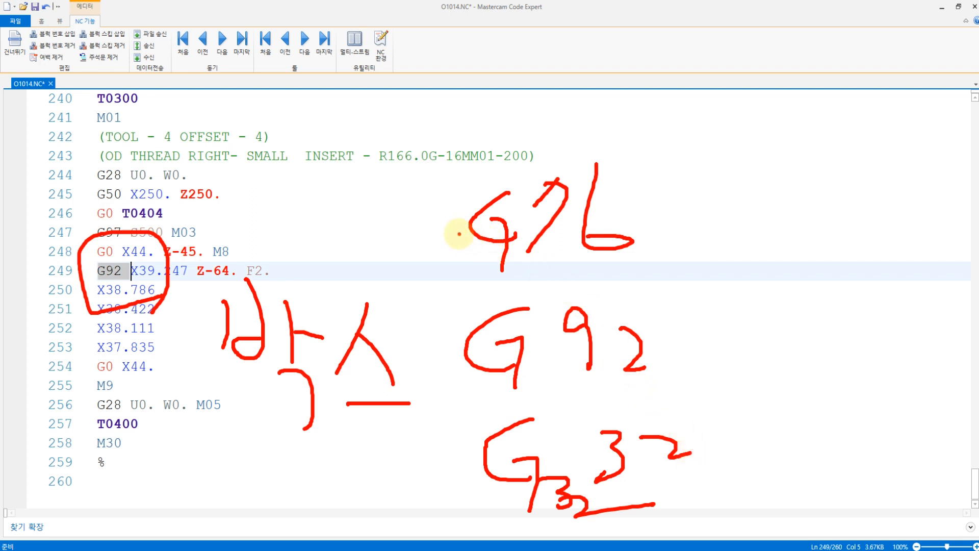
pyautogui.moveTo(469, 252)
pyautogui.mouseDown()
pyautogui.moveTo(622, 258)
pyautogui.moveTo(477, 258)
pyautogui.mouseUp()
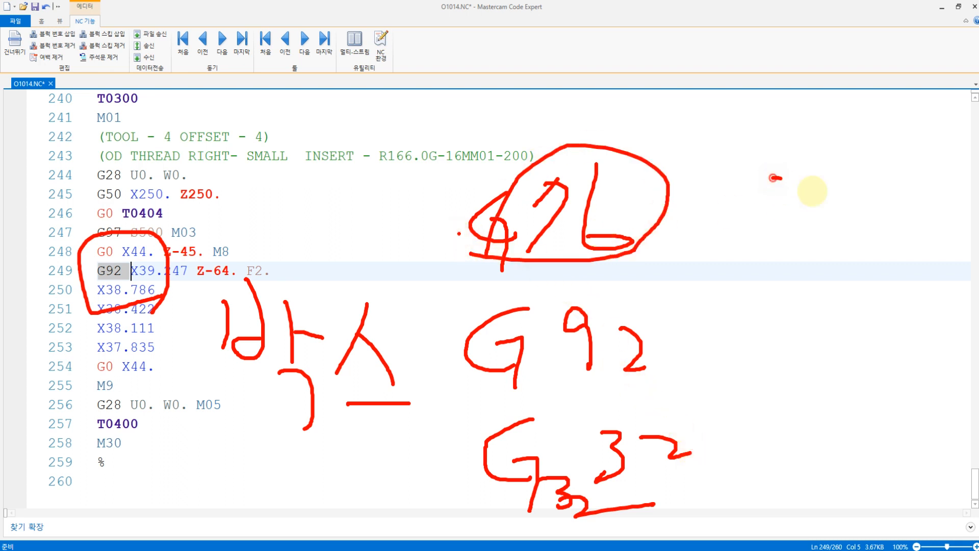
pyautogui.moveTo(773, 177); pyautogui.dragTo(821, 218)
pyautogui.click(745, 315)
pyautogui.moveTo(685, 382)
pyautogui.mouseDown()
pyautogui.moveTo(580, 426)
pyautogui.moveTo(628, 297)
pyautogui.moveTo(683, 387)
pyautogui.mouseUp()
pyautogui.moveTo(676, 376); pyautogui.dragTo(736, 384)
pyautogui.moveTo(775, 318); pyautogui.dragTo(809, 316)
pyautogui.moveTo(768, 359)
pyautogui.mouseDown()
pyautogui.moveTo(807, 356)
pyautogui.moveTo(816, 370)
pyautogui.mouseUp()
pyautogui.moveTo(792, 391); pyautogui.dragTo(818, 390)
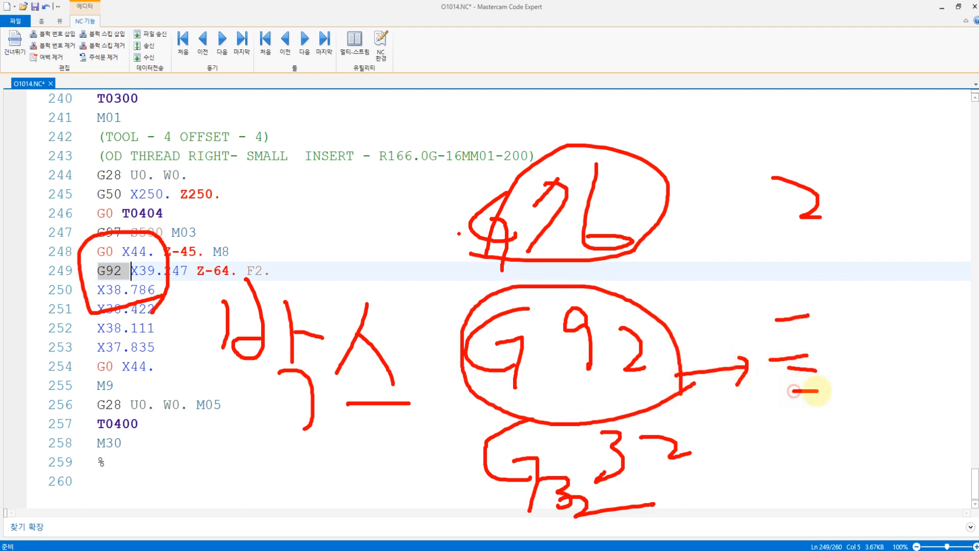
pyautogui.moveTo(675, 491)
pyautogui.mouseDown()
pyautogui.moveTo(590, 500)
pyautogui.moveTo(685, 427)
pyautogui.moveTo(695, 489)
pyautogui.mouseUp()
pyautogui.moveTo(725, 453)
pyautogui.mouseDown()
pyautogui.moveTo(750, 469)
pyautogui.moveTo(719, 478)
pyautogui.moveTo(741, 474)
pyautogui.mouseUp()
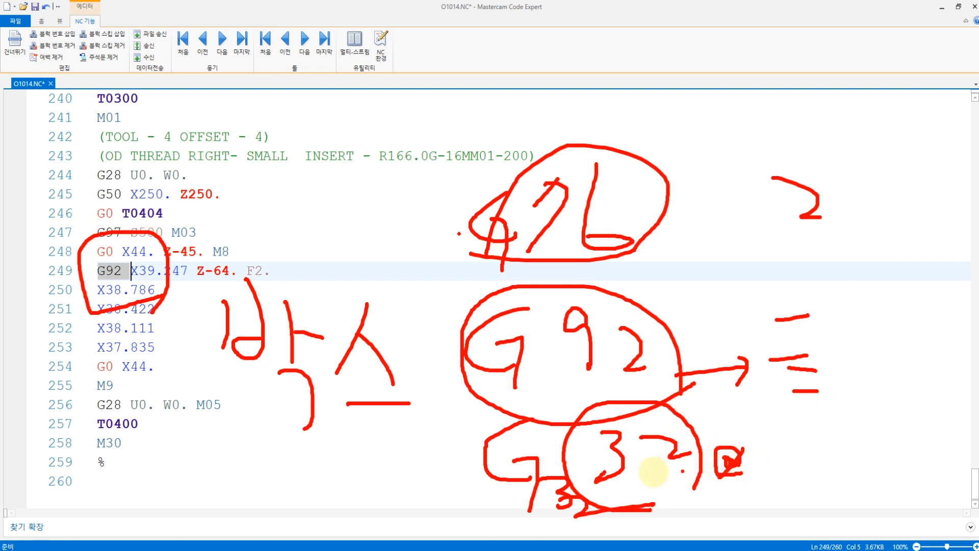
pyautogui.moveTo(692, 411); pyautogui.dragTo(543, 495)
pyautogui.moveTo(490, 434); pyautogui.dragTo(681, 454)
pyautogui.moveTo(523, 439)
pyautogui.mouseDown()
pyautogui.moveTo(686, 448)
pyautogui.moveTo(558, 492)
pyautogui.mouseUp()
pyautogui.moveTo(525, 445); pyautogui.dragTo(703, 475)
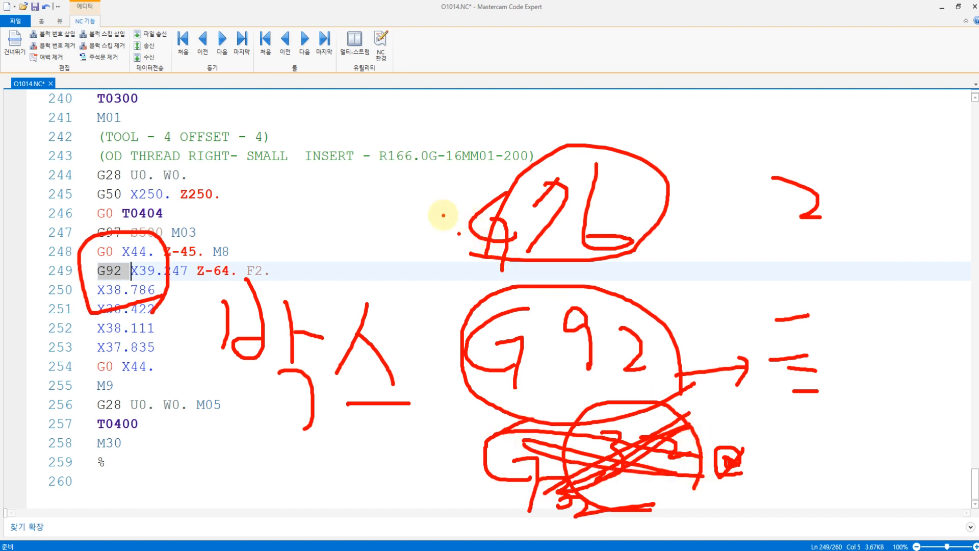
pyautogui.moveTo(526, 247)
pyautogui.mouseDown()
pyautogui.moveTo(573, 157)
pyautogui.moveTo(625, 245)
pyautogui.moveTo(505, 286)
pyautogui.mouseUp()
pyautogui.moveTo(411, 208); pyautogui.dragTo(350, 236)
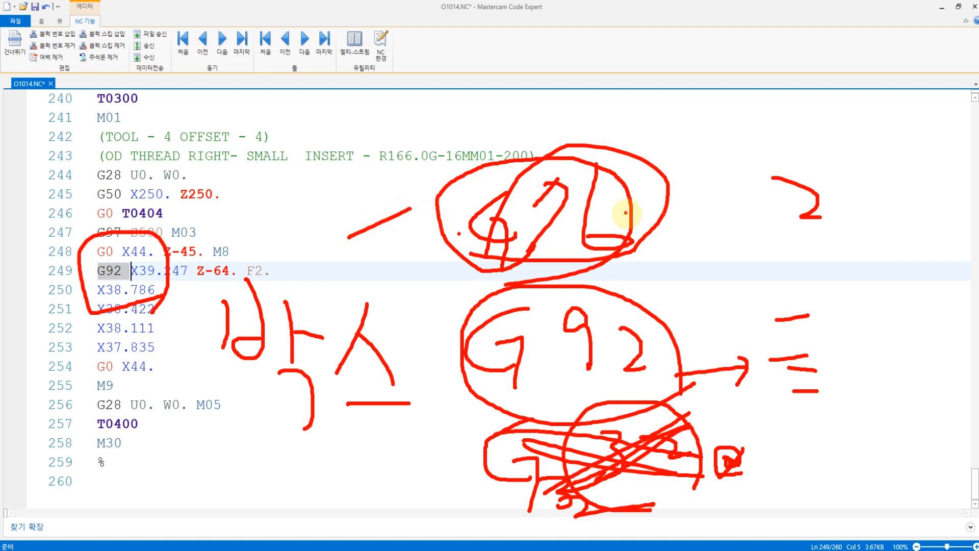
pyautogui.moveTo(627, 214)
pyautogui.mouseDown()
pyautogui.moveTo(693, 203)
pyautogui.moveTo(735, 219)
pyautogui.moveTo(760, 214)
pyautogui.mouseUp()
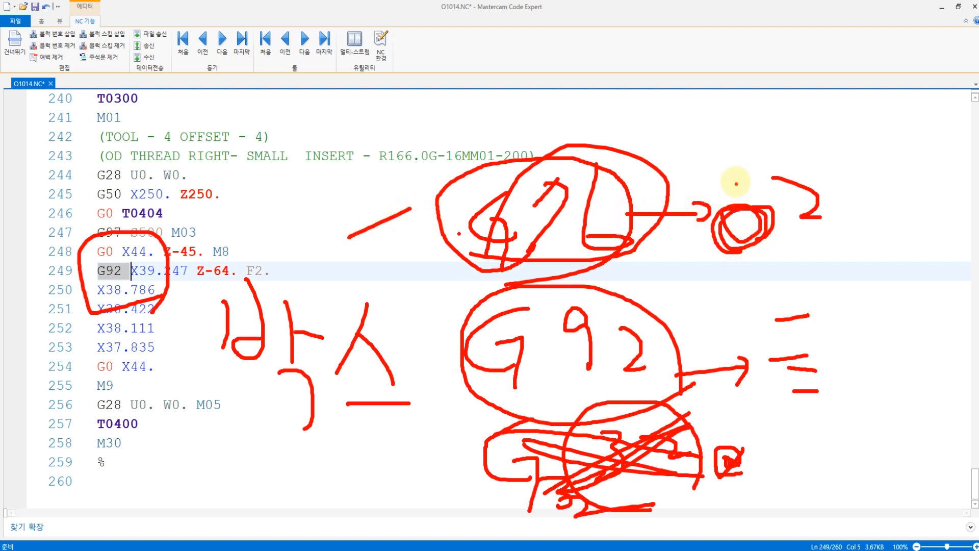
pyautogui.moveTo(719, 85)
pyautogui.mouseDown()
pyautogui.moveTo(718, 148)
pyautogui.moveTo(738, 130)
pyautogui.mouseUp()
pyautogui.click(682, 176)
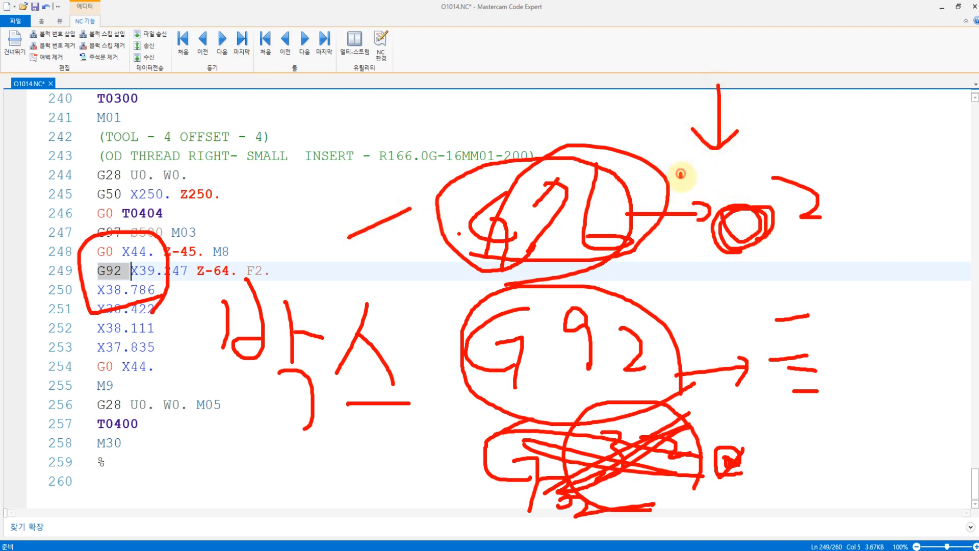
pyautogui.moveTo(649, 294); pyautogui.dragTo(667, 302)
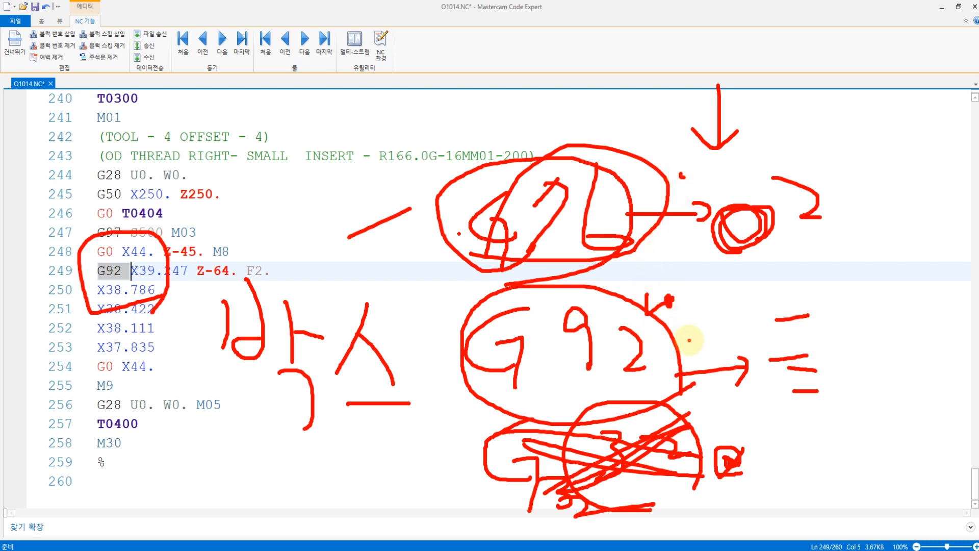
pyautogui.moveTo(841, 301)
pyautogui.mouseDown()
pyautogui.moveTo(841, 350)
pyautogui.moveTo(857, 339)
pyautogui.mouseUp()
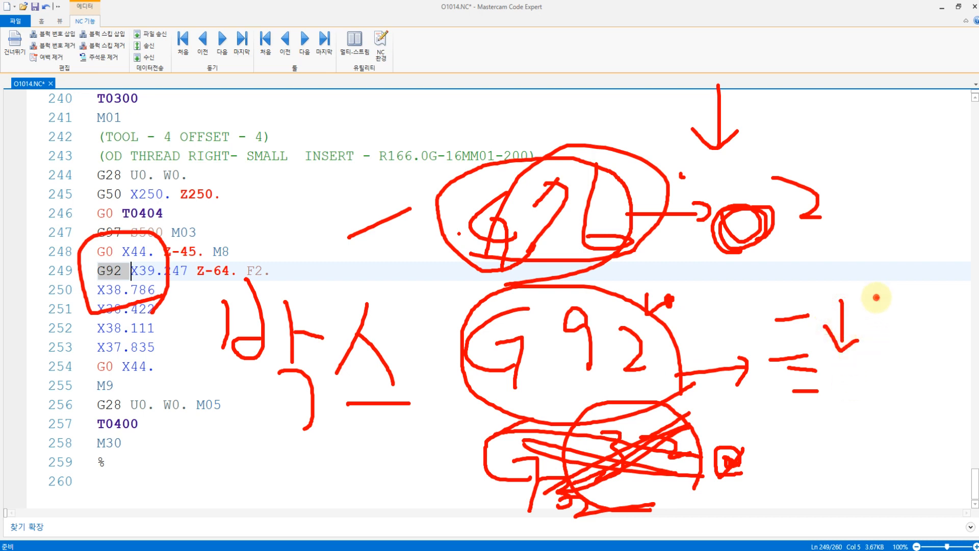
pyautogui.moveTo(875, 296)
pyautogui.mouseDown()
pyautogui.moveTo(890, 344)
pyautogui.moveTo(919, 326)
pyautogui.mouseUp()
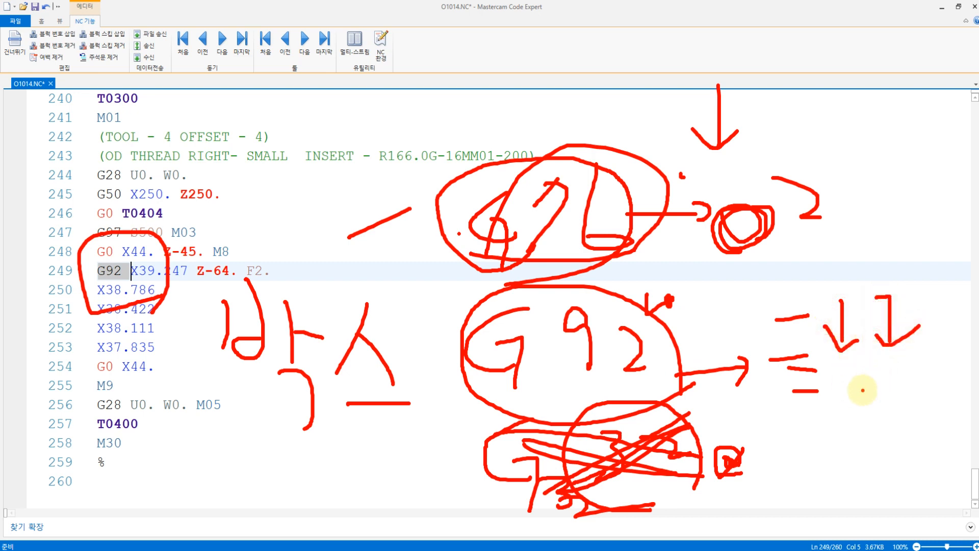
pyautogui.moveTo(858, 391); pyautogui.dragTo(911, 387)
pyautogui.moveTo(844, 413)
pyautogui.mouseDown()
pyautogui.moveTo(921, 397)
pyautogui.moveTo(926, 408)
pyautogui.mouseUp()
pyautogui.moveTo(735, 329)
pyautogui.mouseDown()
pyautogui.moveTo(749, 355)
pyautogui.moveTo(733, 347)
pyautogui.mouseUp()
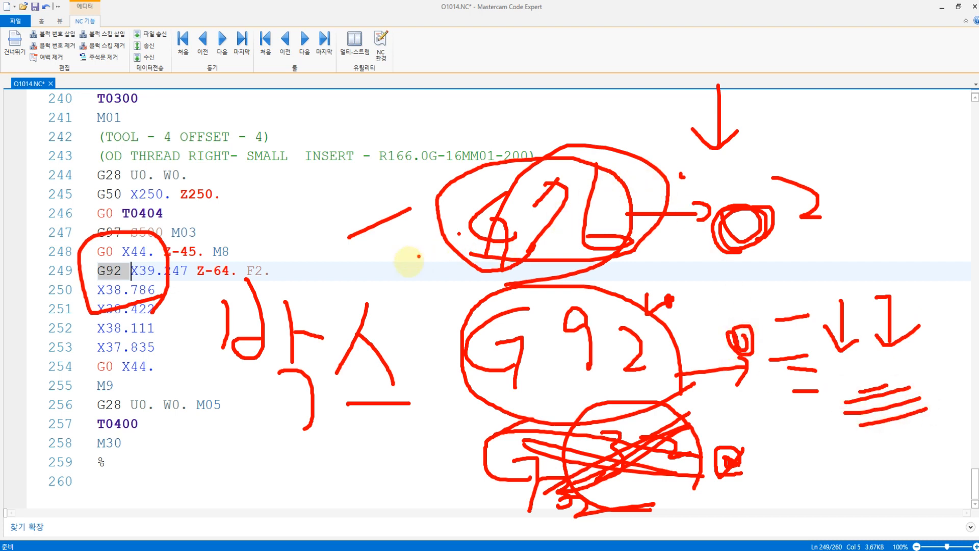
pyautogui.press('Escape')
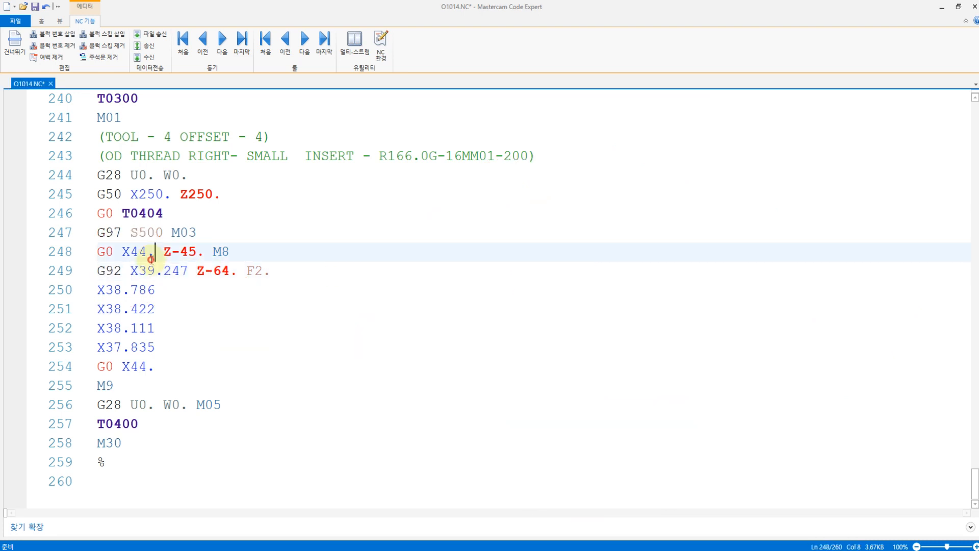
pyautogui.click(127, 346)
pyautogui.click(127, 386)
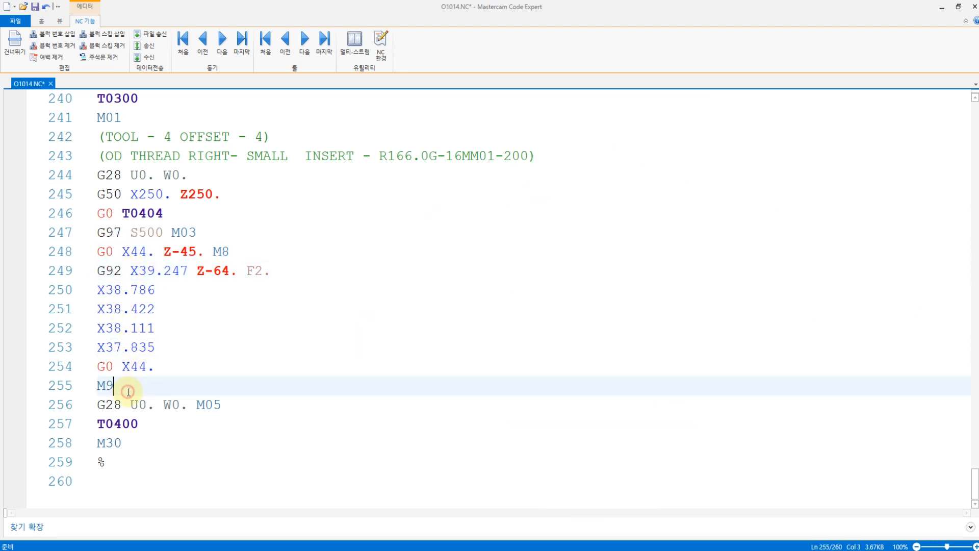
pyautogui.moveTo(240, 272); pyautogui.dragTo(303, 268)
pyautogui.click(255, 324)
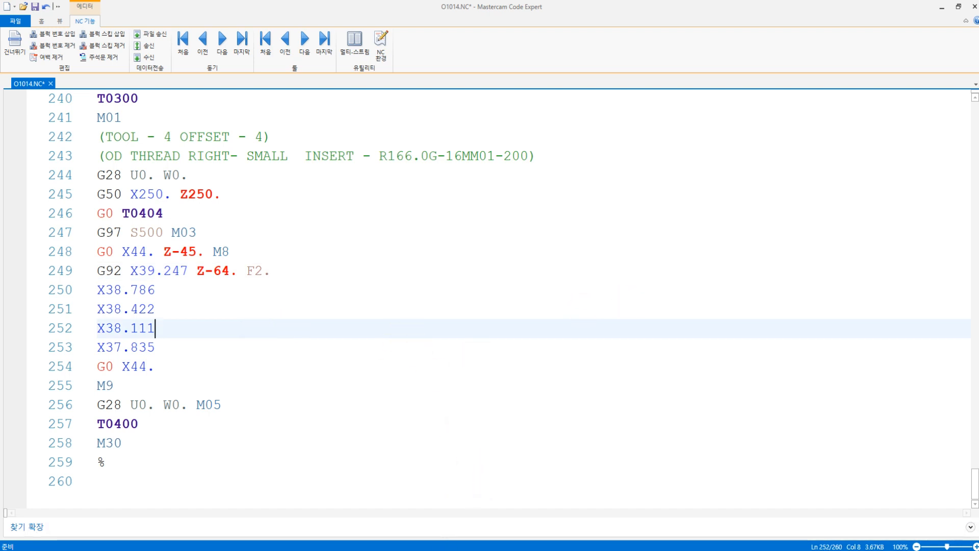
# Step: Switch to the Notepad lesson notes and review the job title, work sequence, tool list with cutting conditions, and remaining machining notes
pyautogui.hotkey('alt', 'Tab')
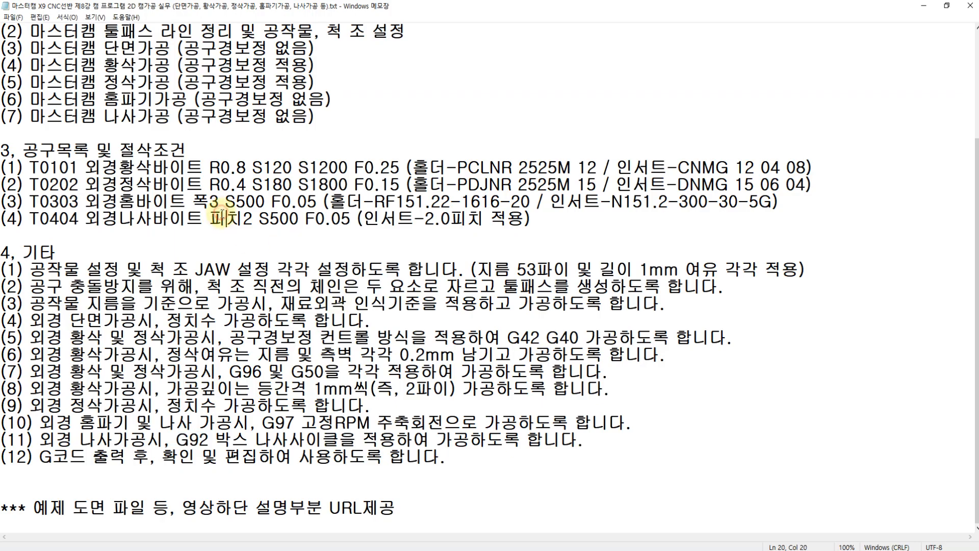
pyautogui.click(226, 214)
pyautogui.scroll(3, 204, 204)
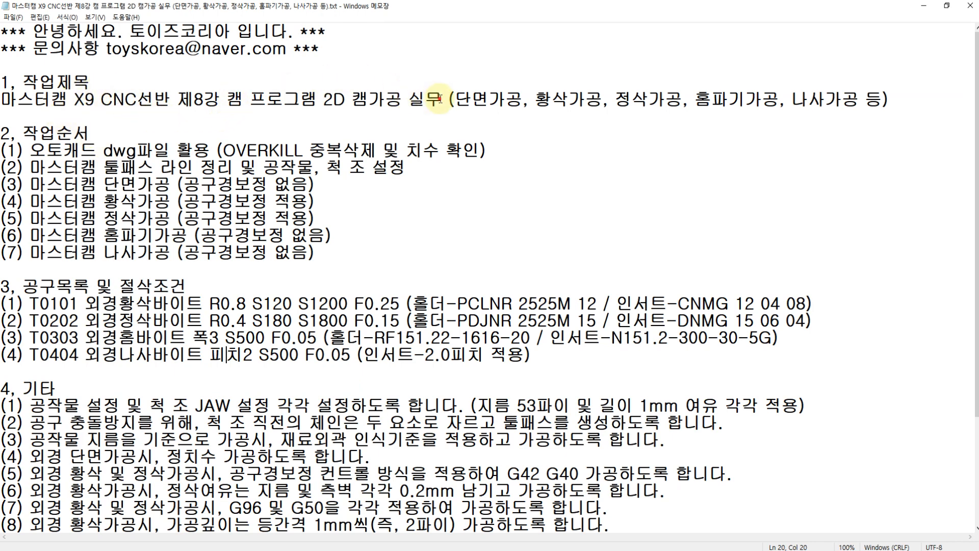
pyautogui.click(577, 104)
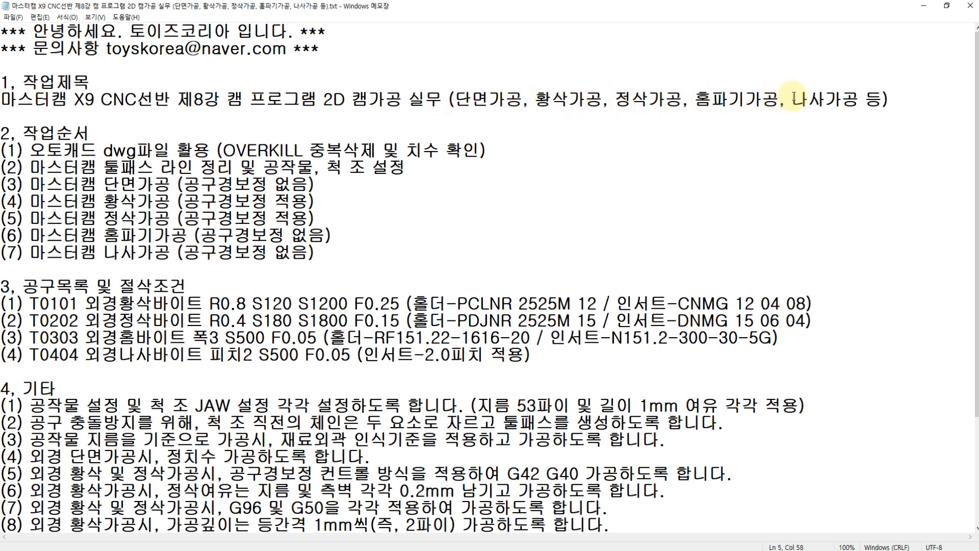
pyautogui.scroll(-3, 427, 209)
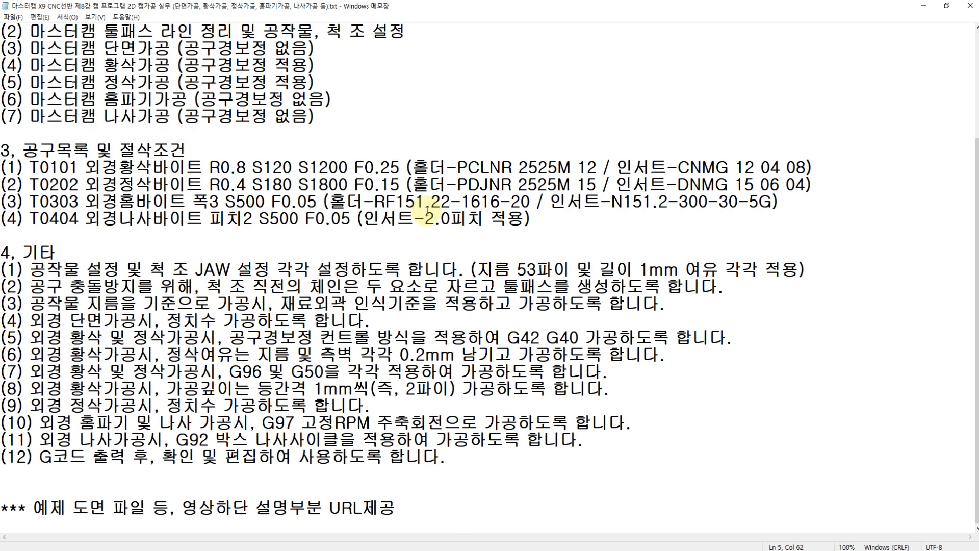
pyautogui.scroll(3, 418, 224)
pyautogui.click(125, 84)
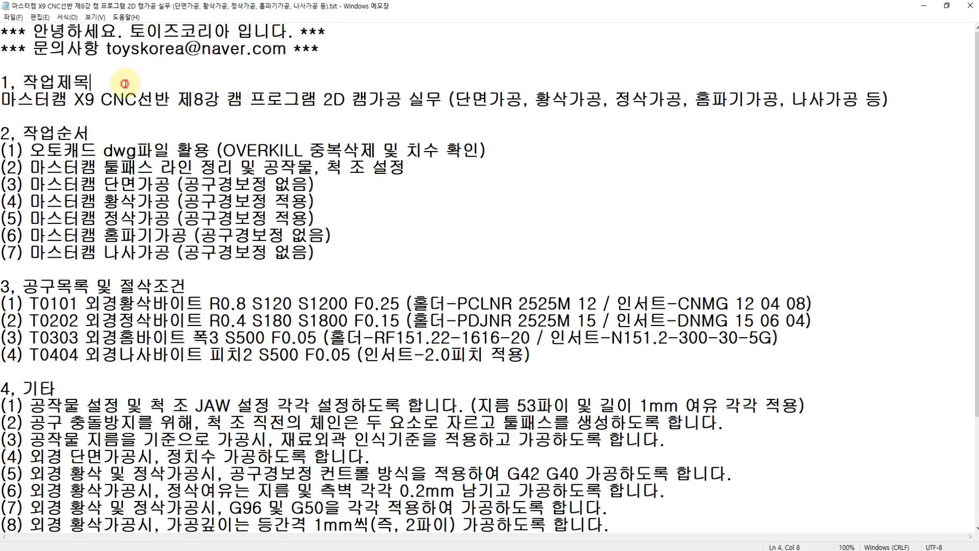